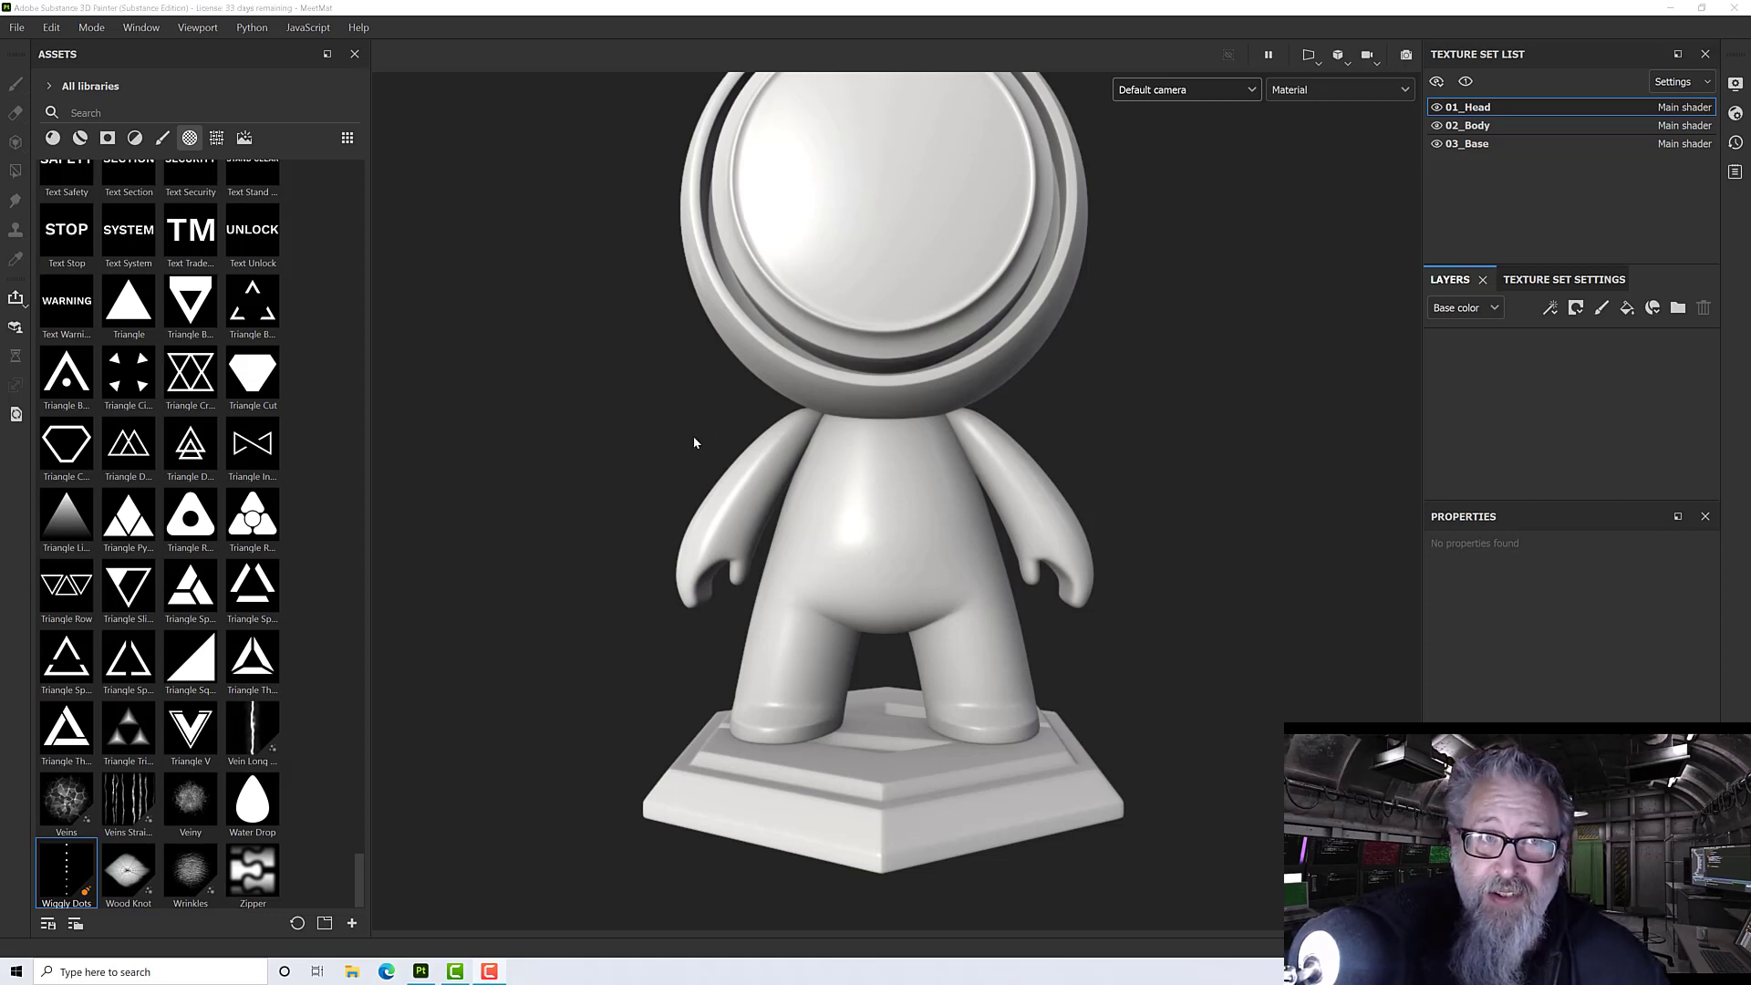
- Place the vent_34 texture on the head's round face as a decal in the Normal channel
left_click_drag(696, 434, 616, 483, "alt")
scroll(618, 482, "up", 2)
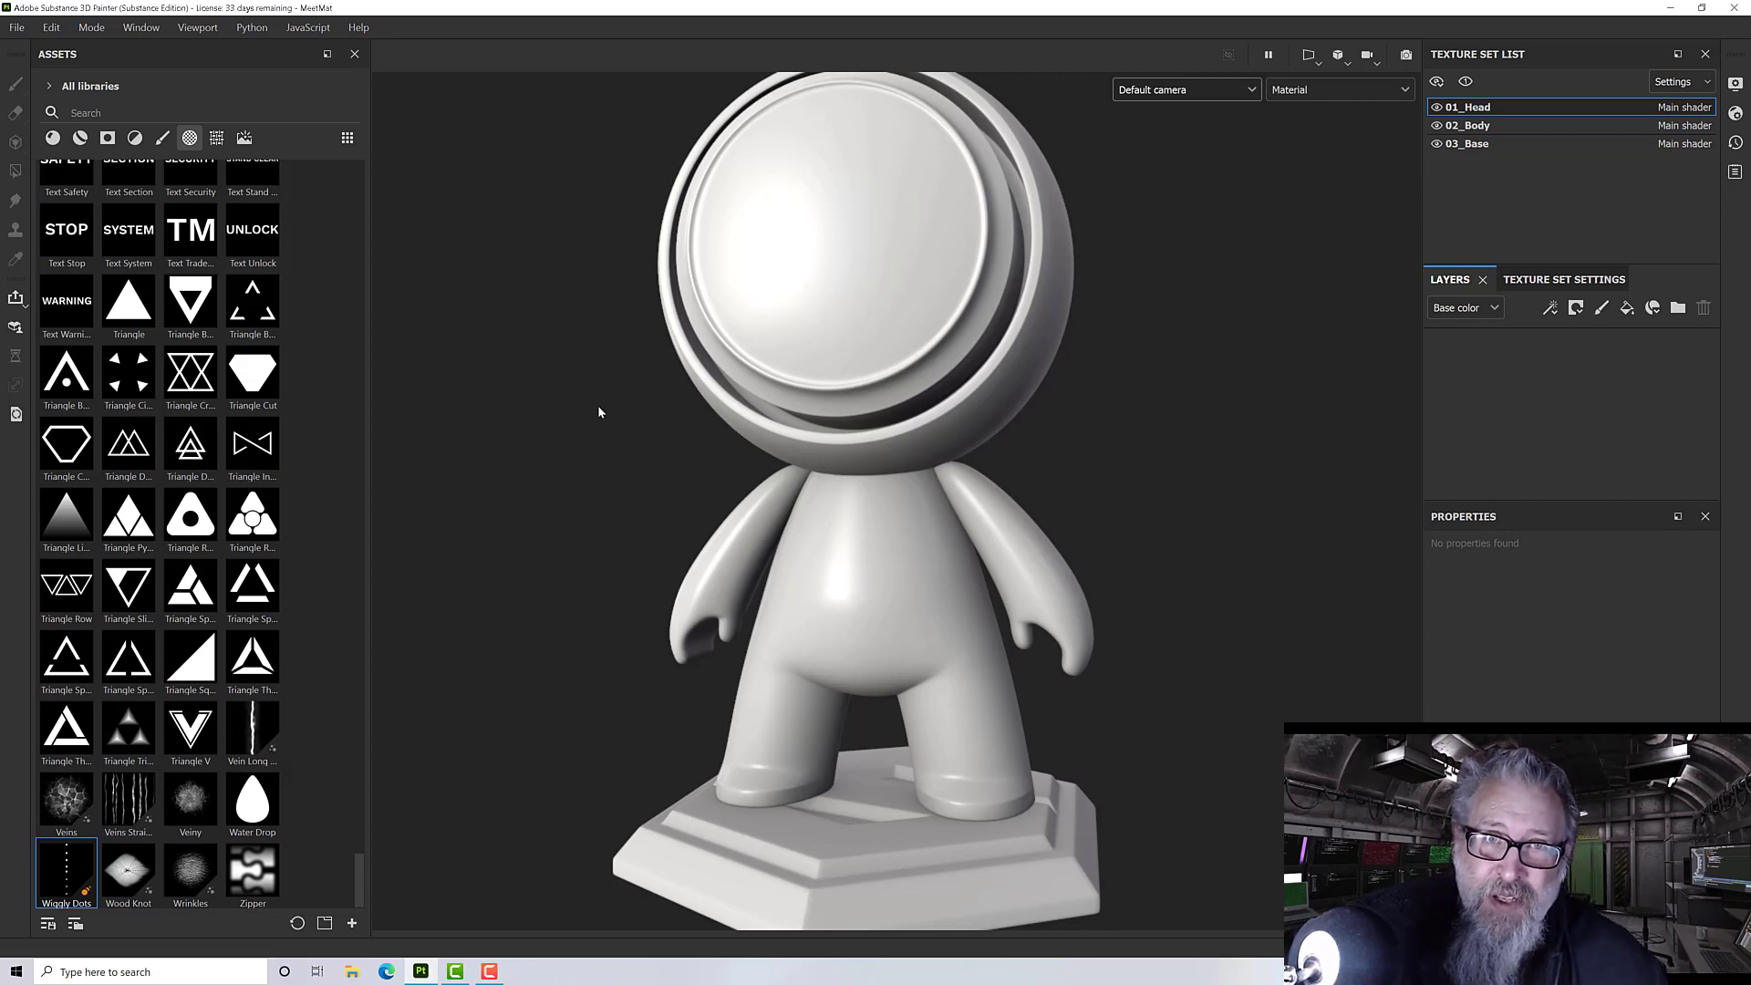
left_click_drag(604, 415, 634, 396, "alt")
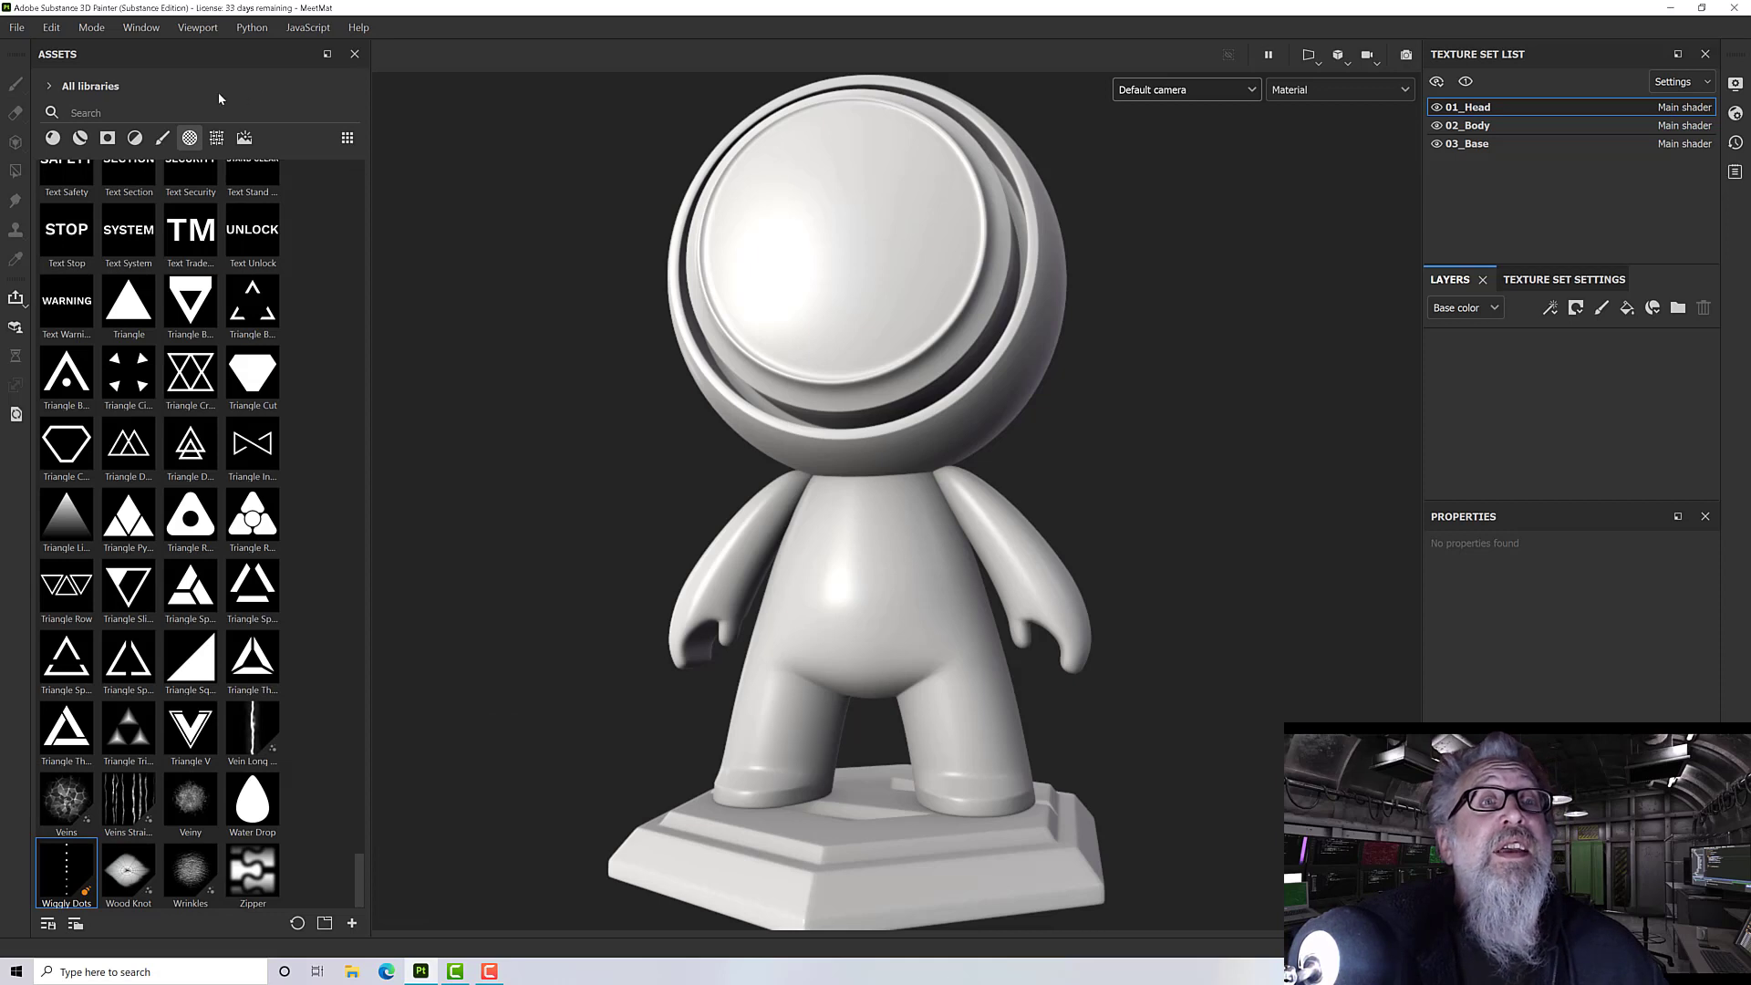
left_click(217, 137)
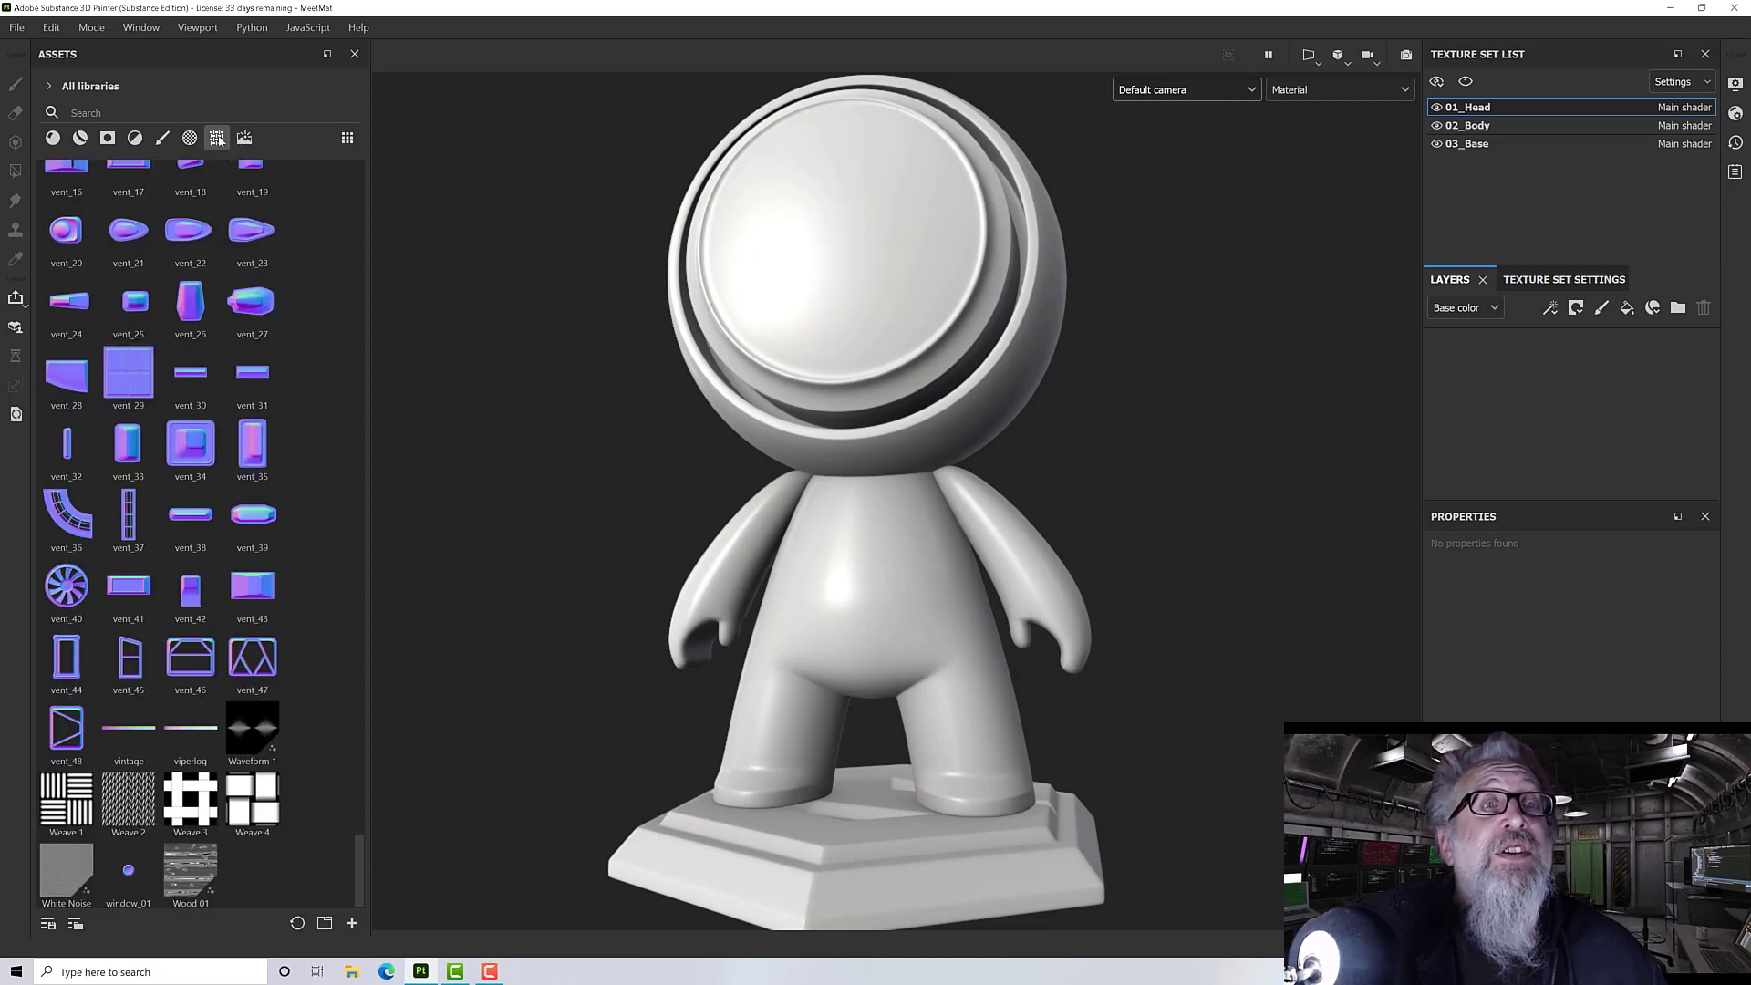
left_click(189, 456)
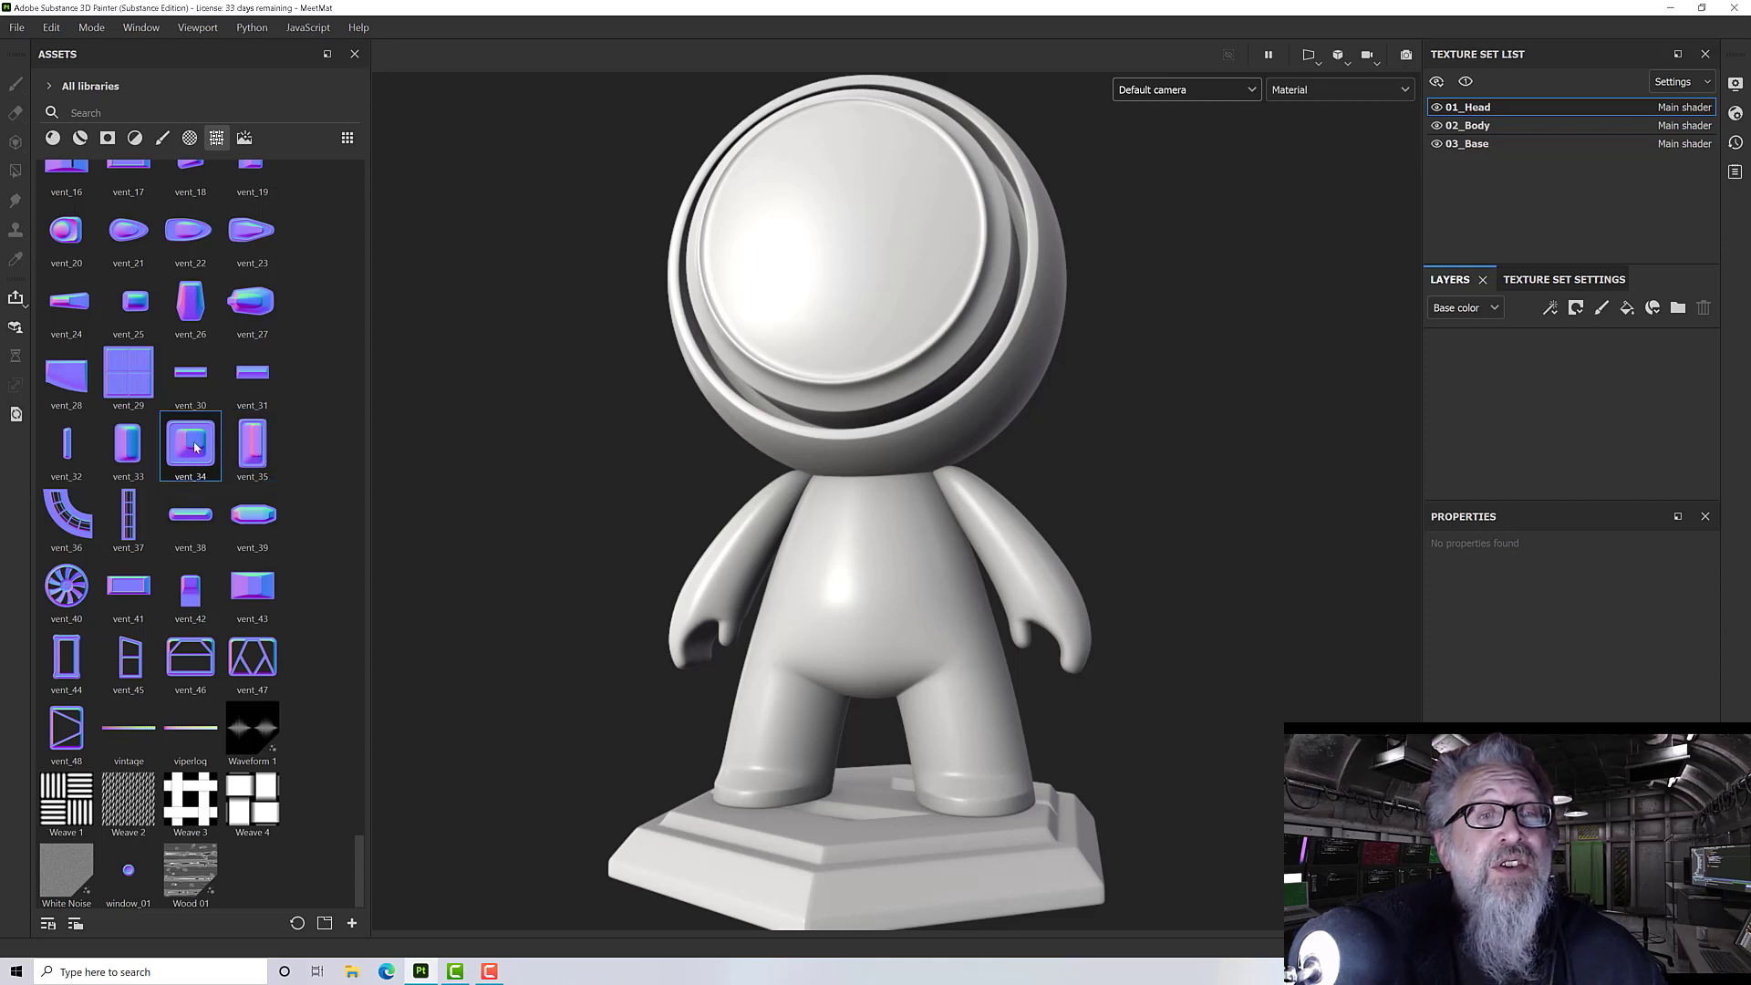
left_click_drag(191, 444, 779, 188)
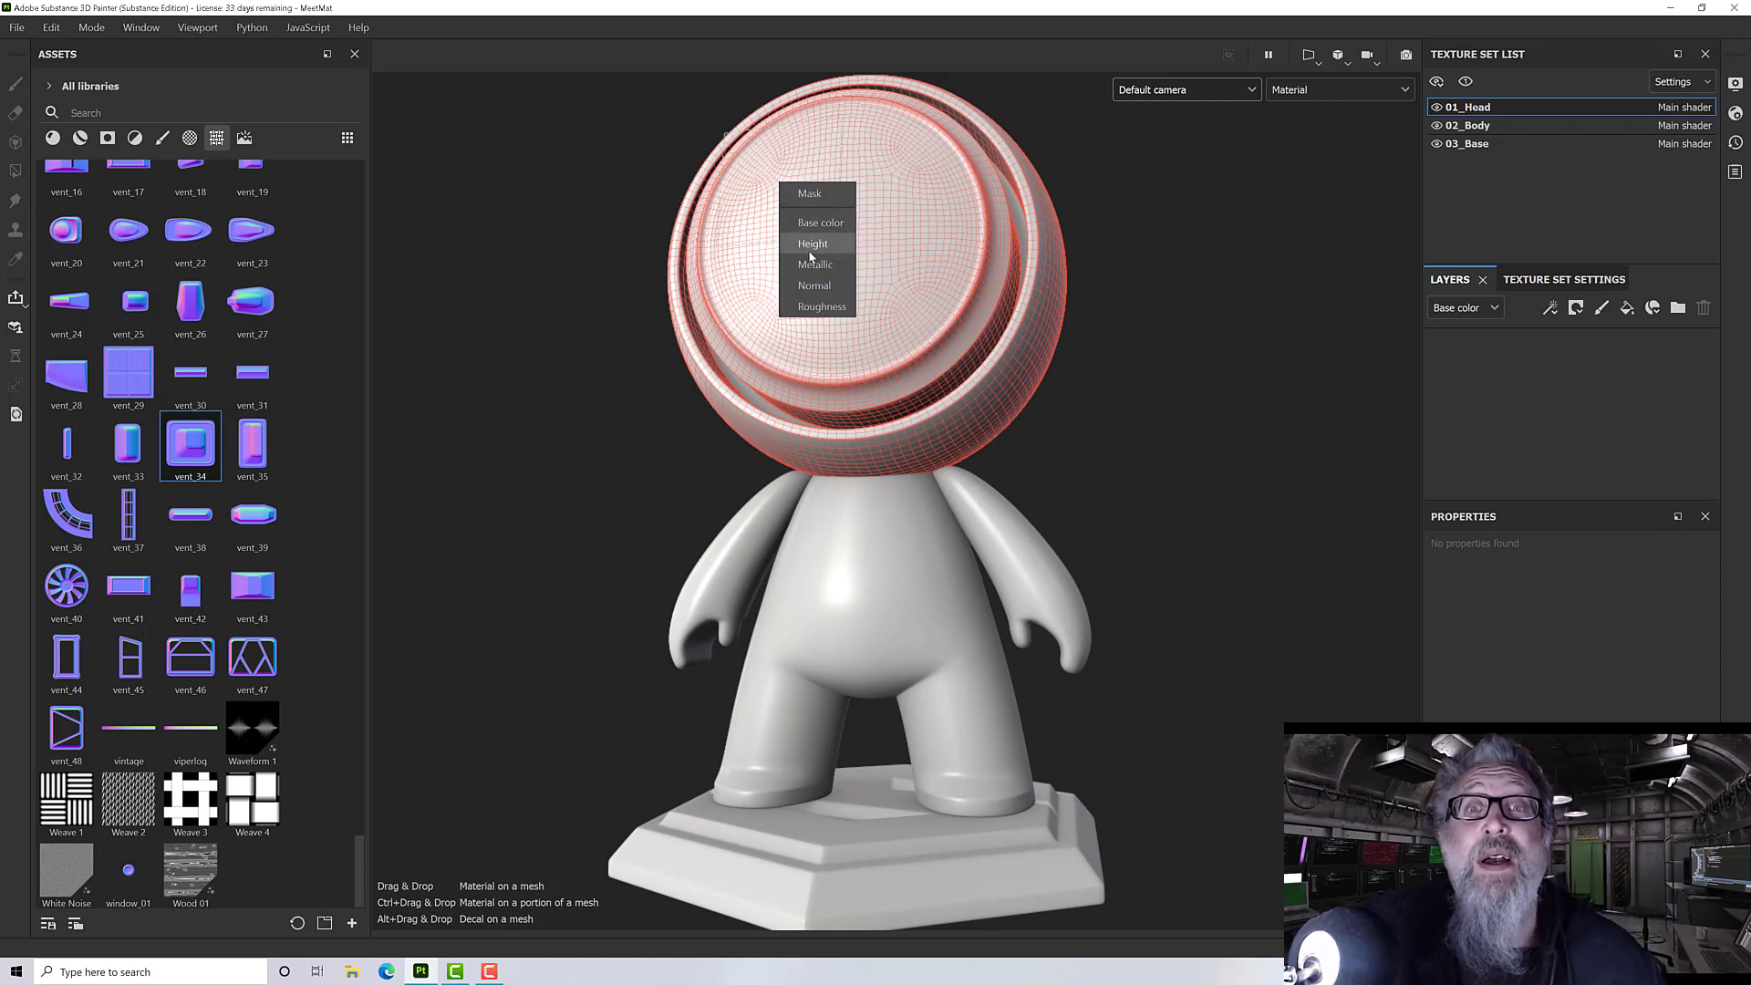
left_click(814, 284)
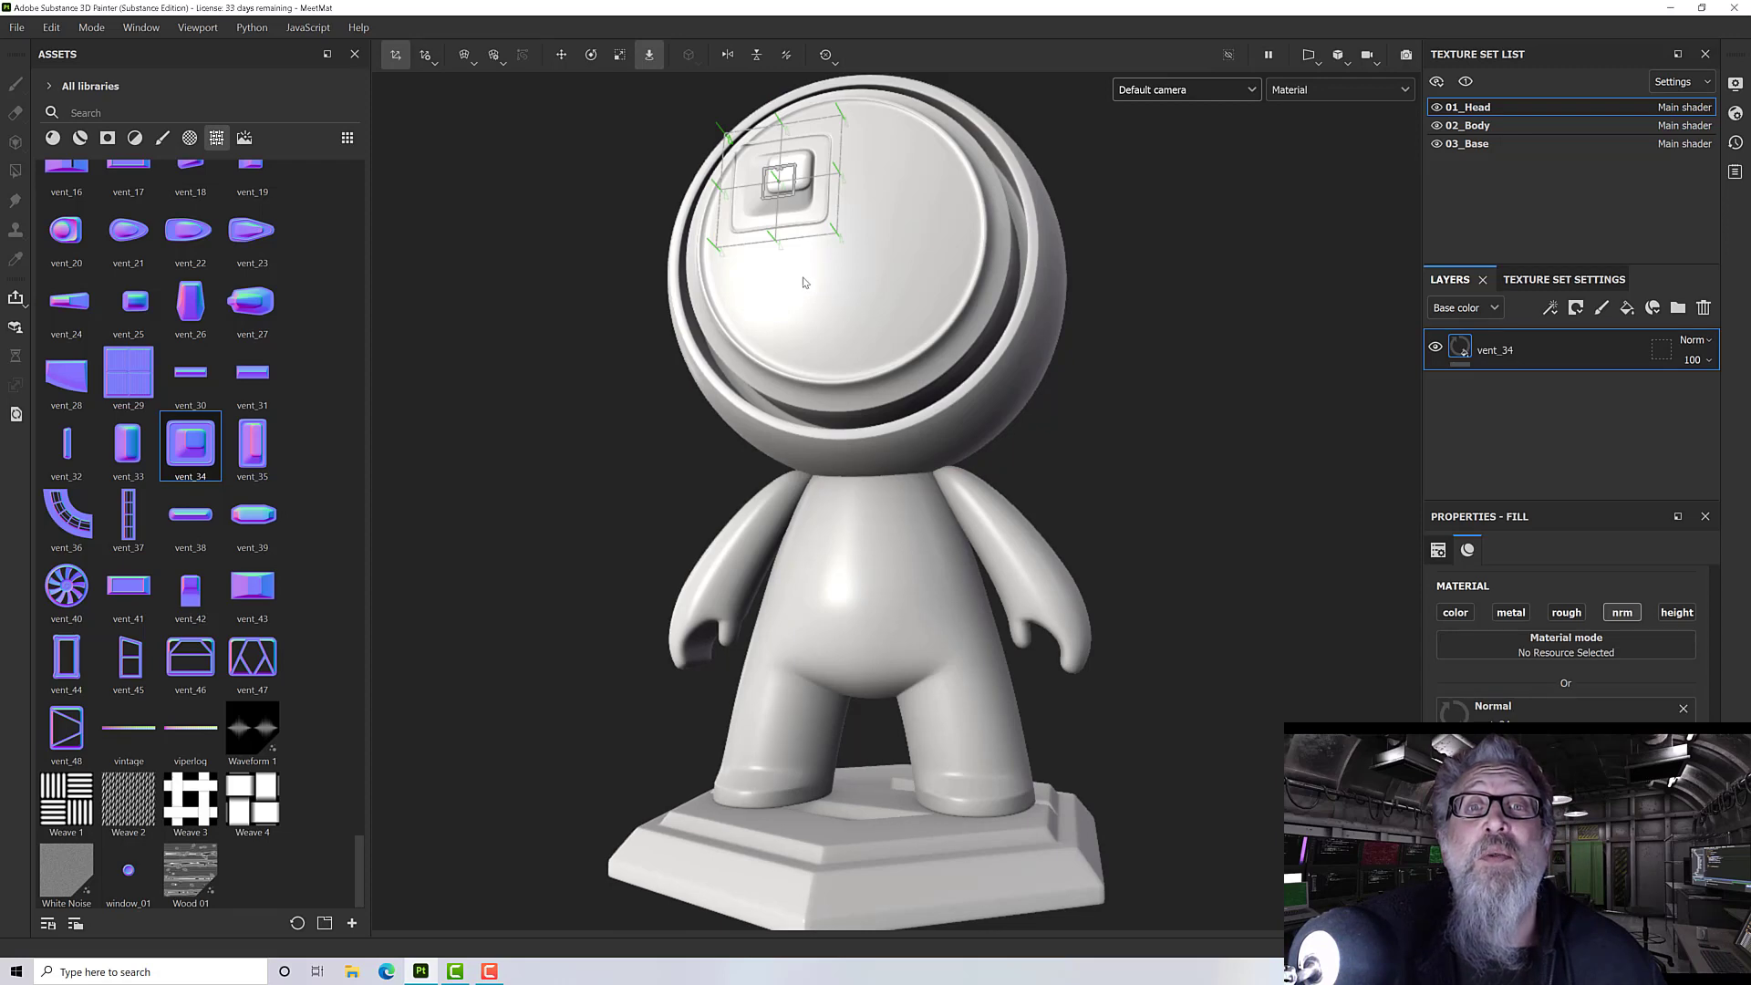
- Move the vent decal to the middle of the head's round face plate
left_click_drag(803, 431, 871, 451, "alt")
scroll(862, 456, "up", 3)
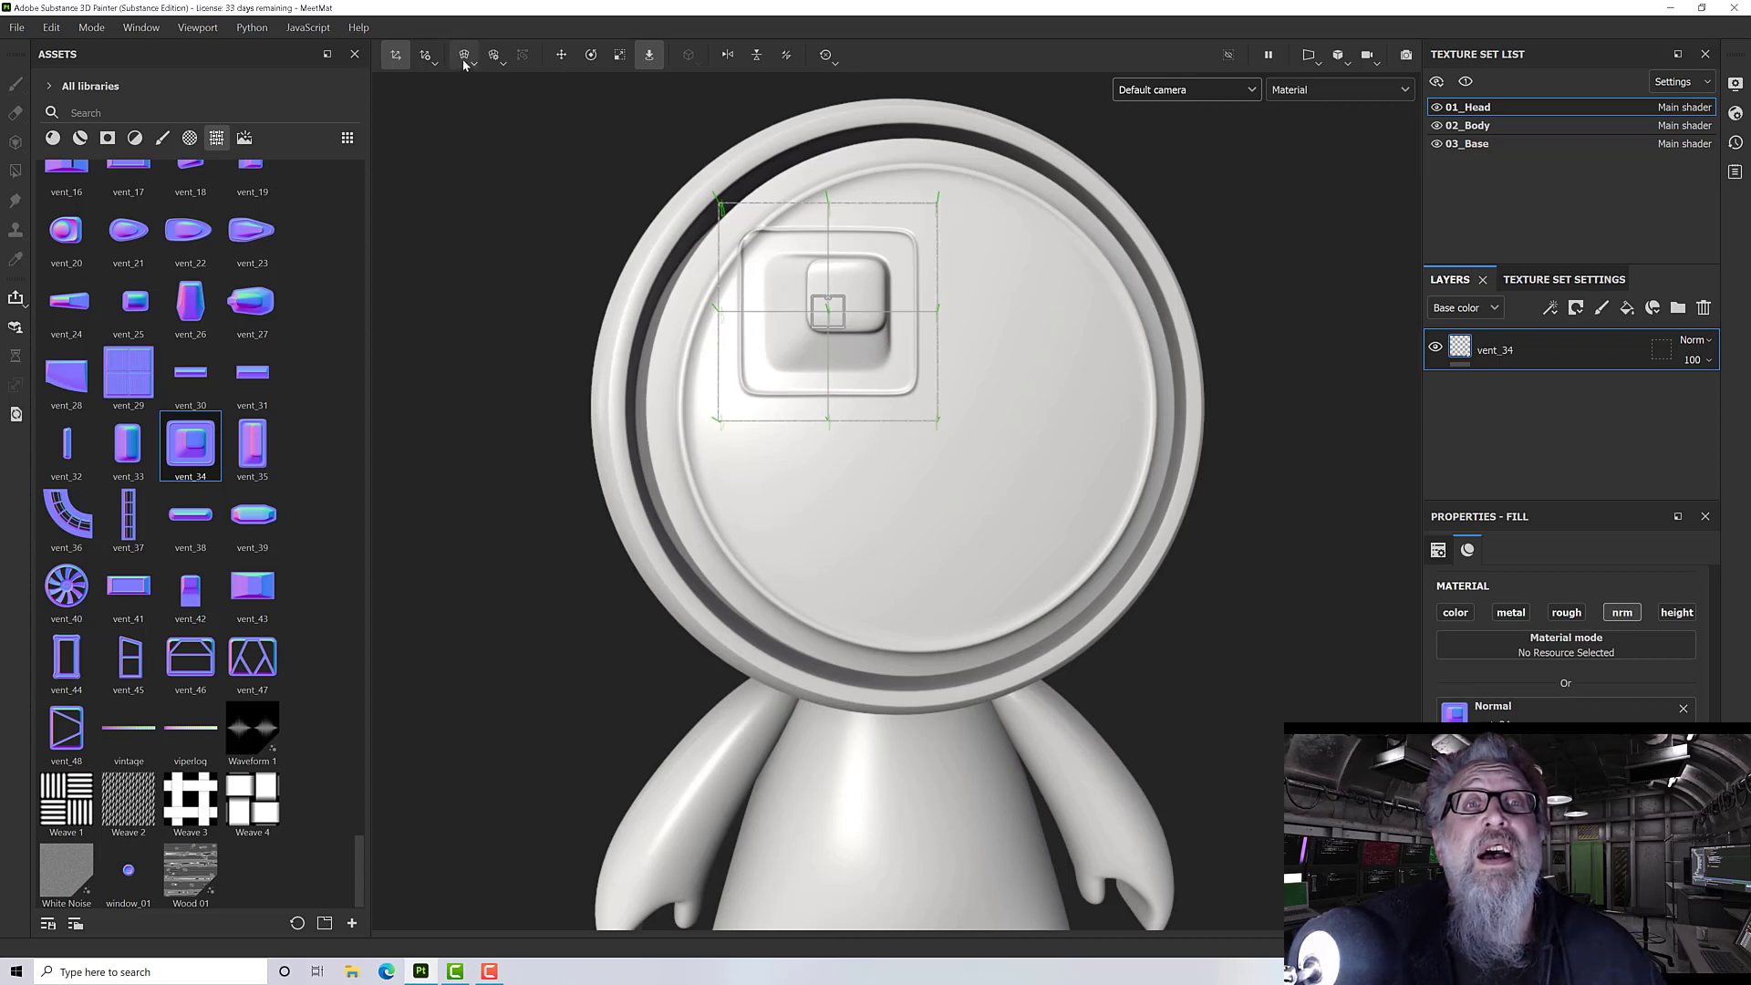
left_click_drag(832, 326, 909, 415)
left_click_drag(584, 383, 511, 328, "alt")
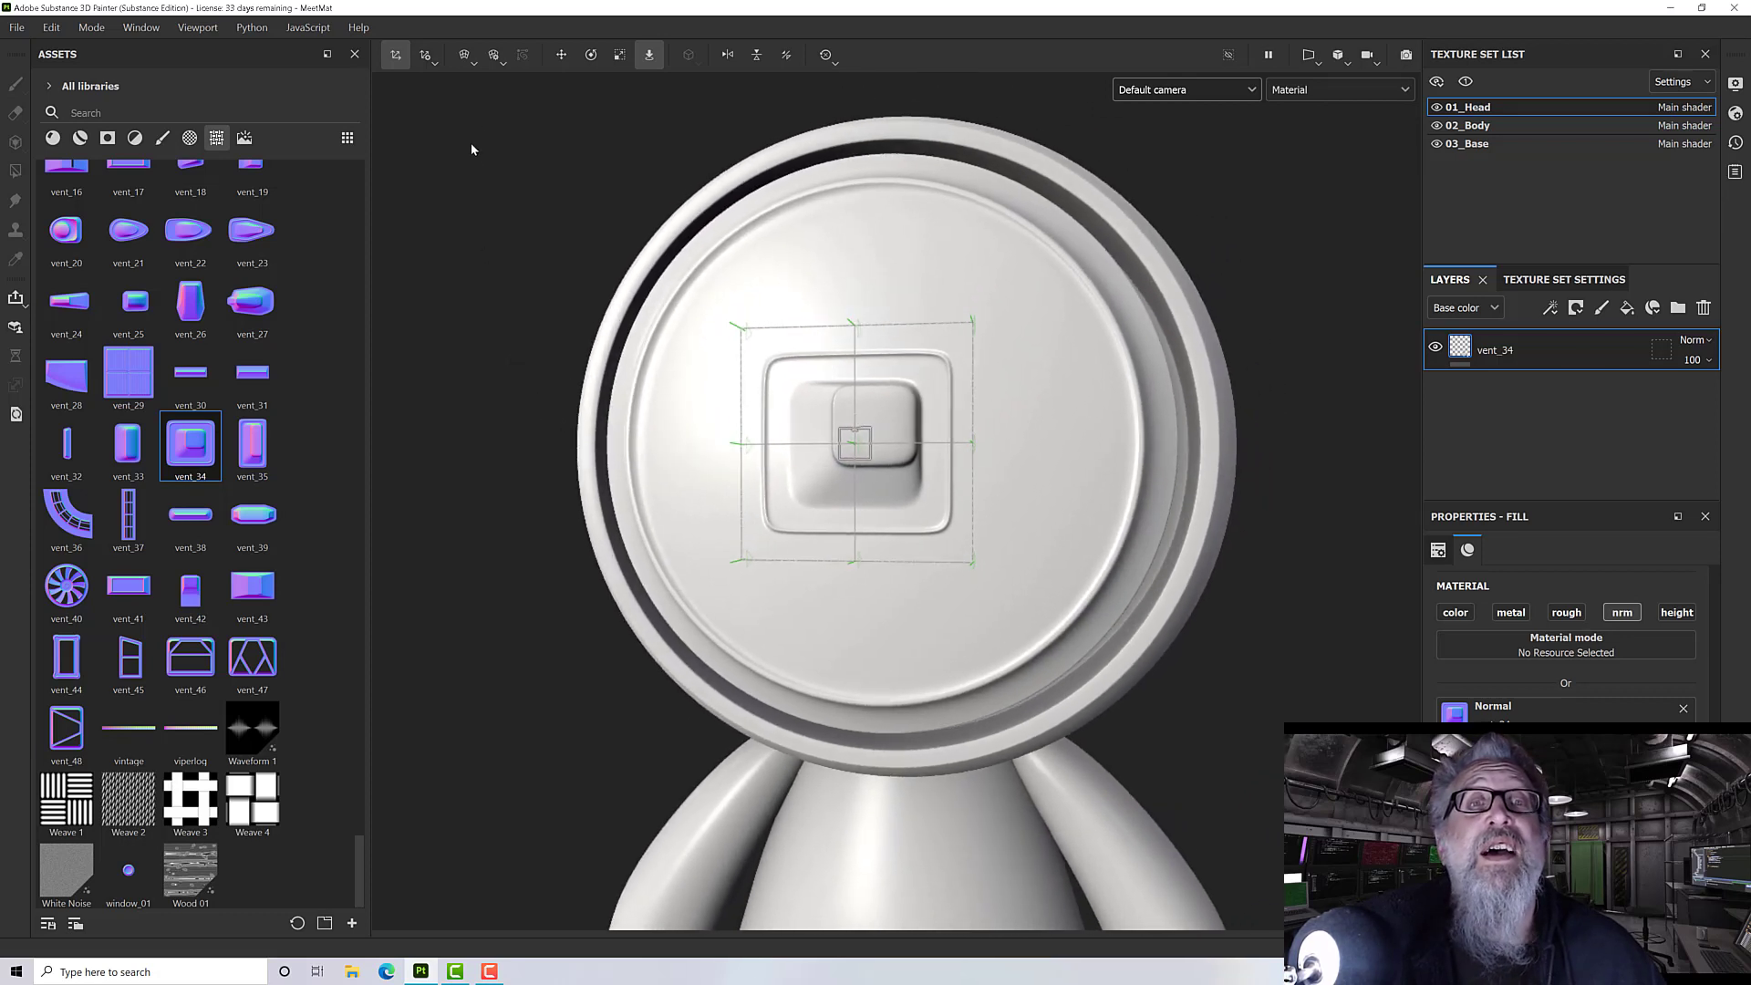
- In Edit vertices mode, pull the decal's two upper corner points inward to taper its upper side
left_click(466, 57)
left_click(506, 103)
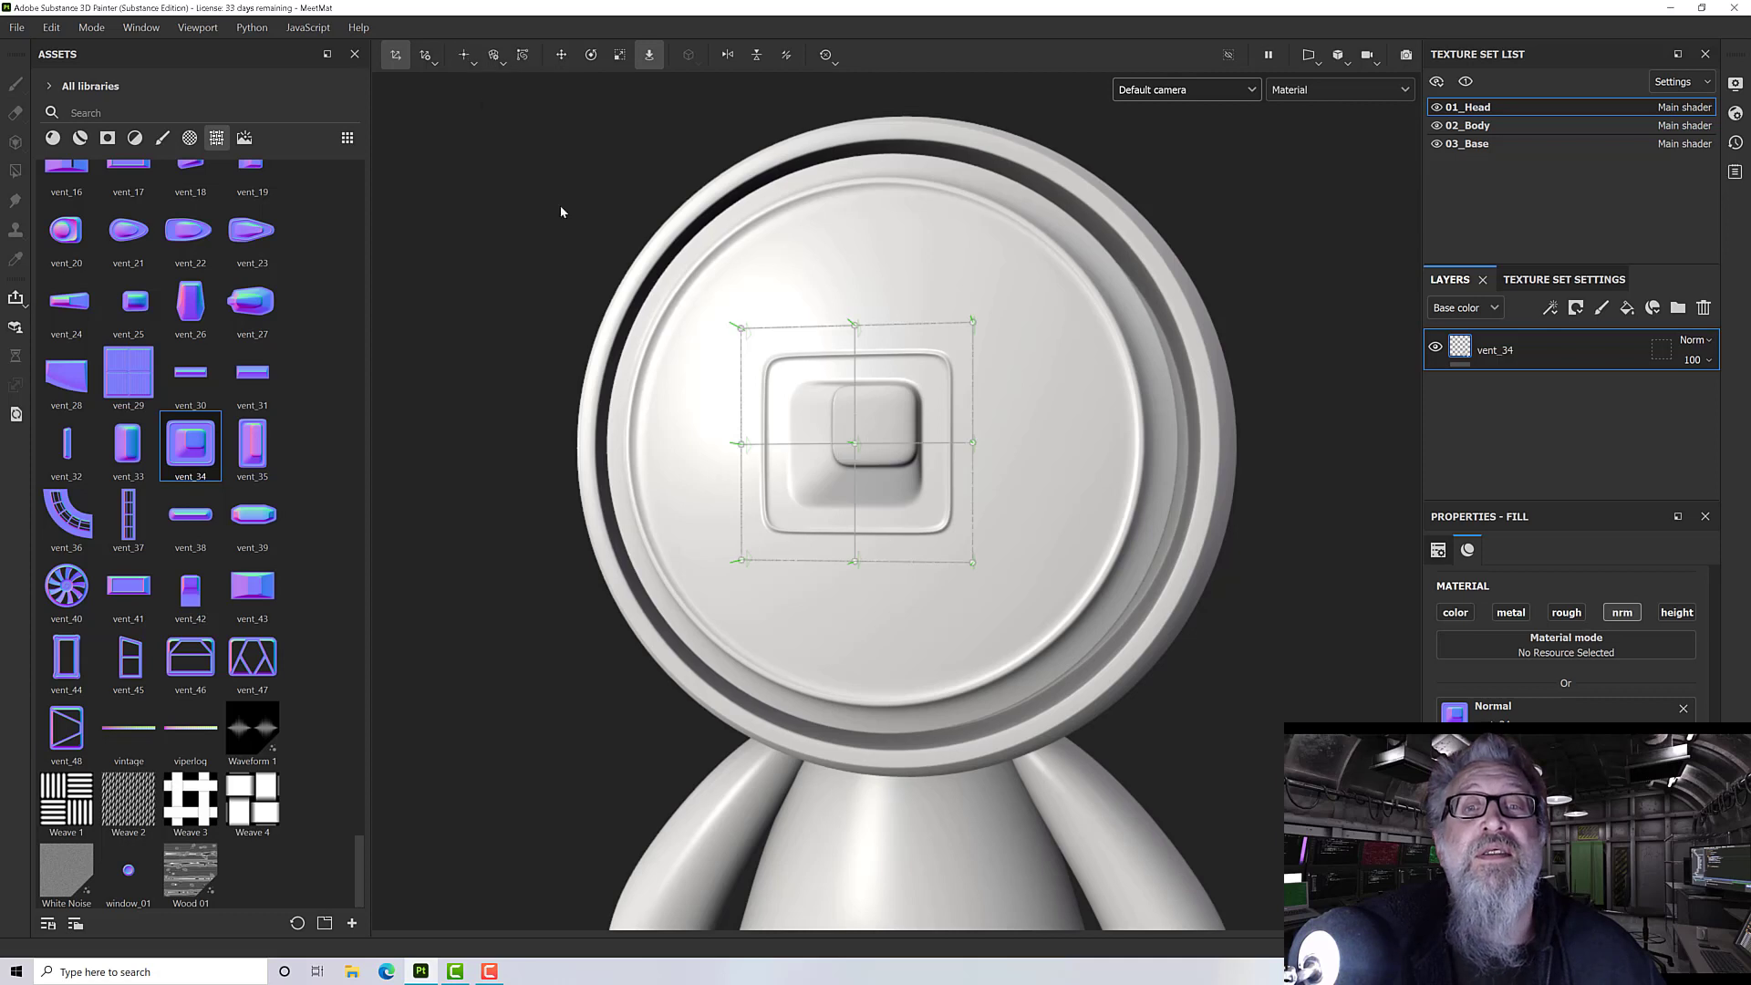
left_click_drag(743, 328, 788, 368)
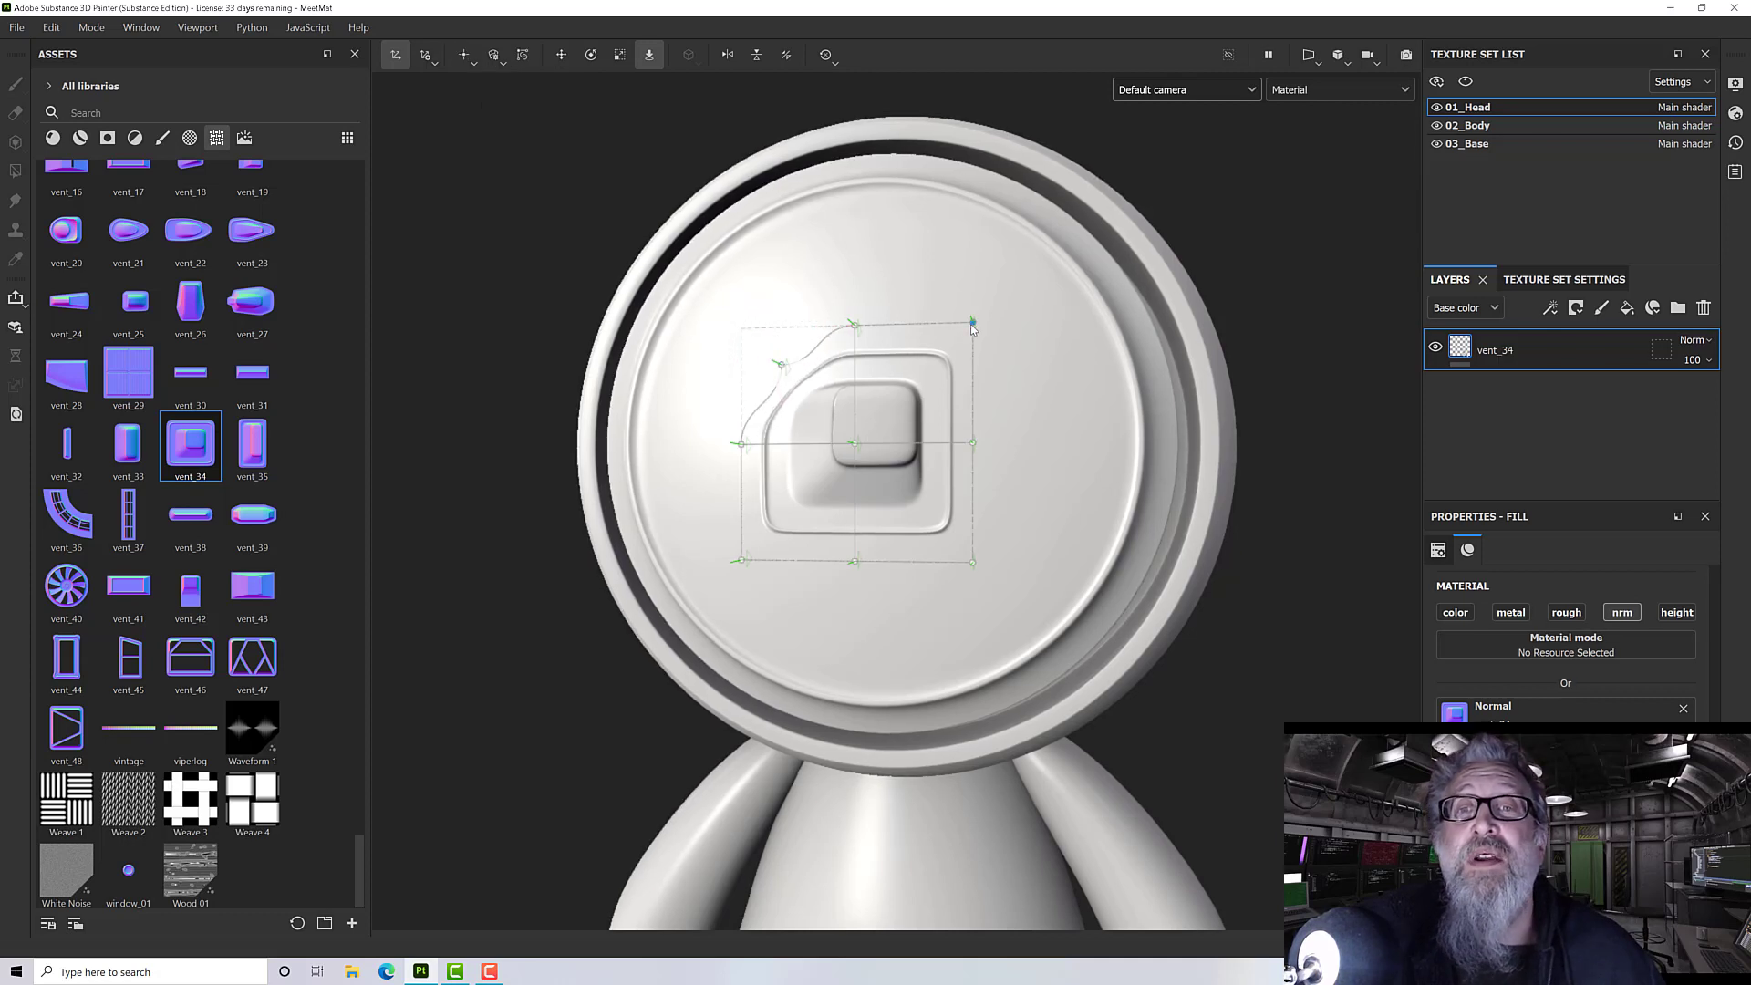
left_click_drag(973, 326, 853, 362)
left_click_drag(847, 521, 892, 534, "alt")
scroll(875, 529, "up", 3)
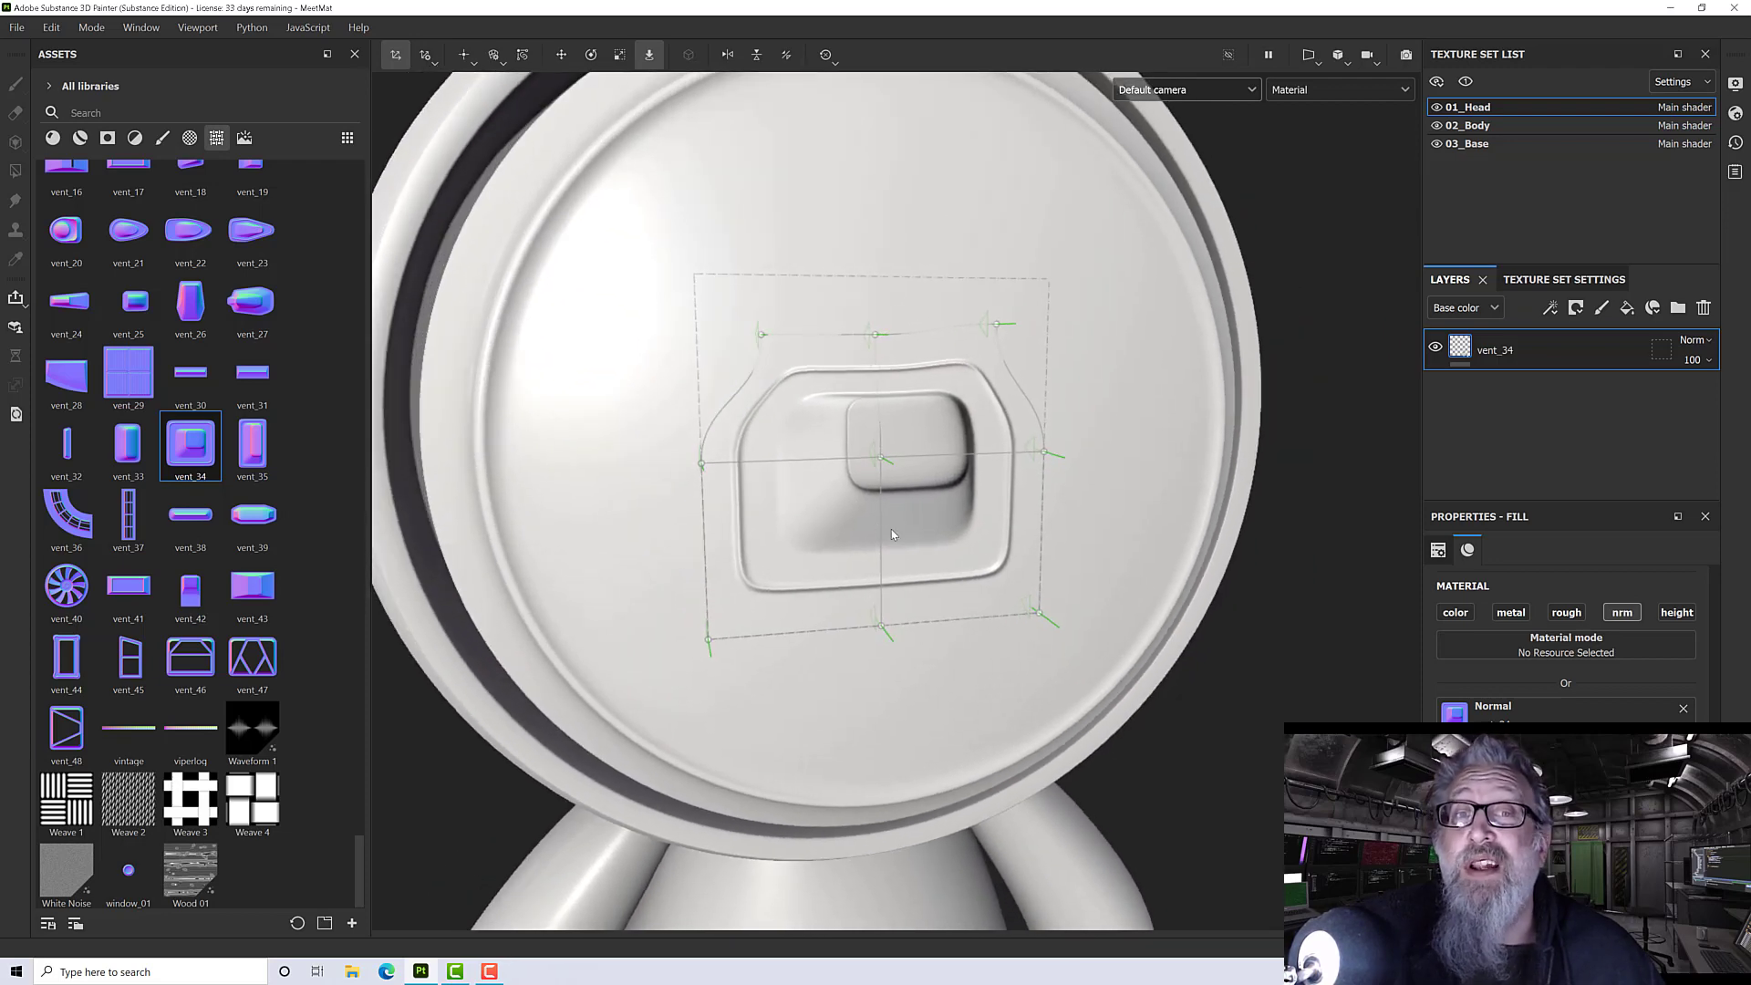
- Split the warp crosswise twice, near the upper-left and lower-right corners of the vent's raised centre
left_click(466, 58)
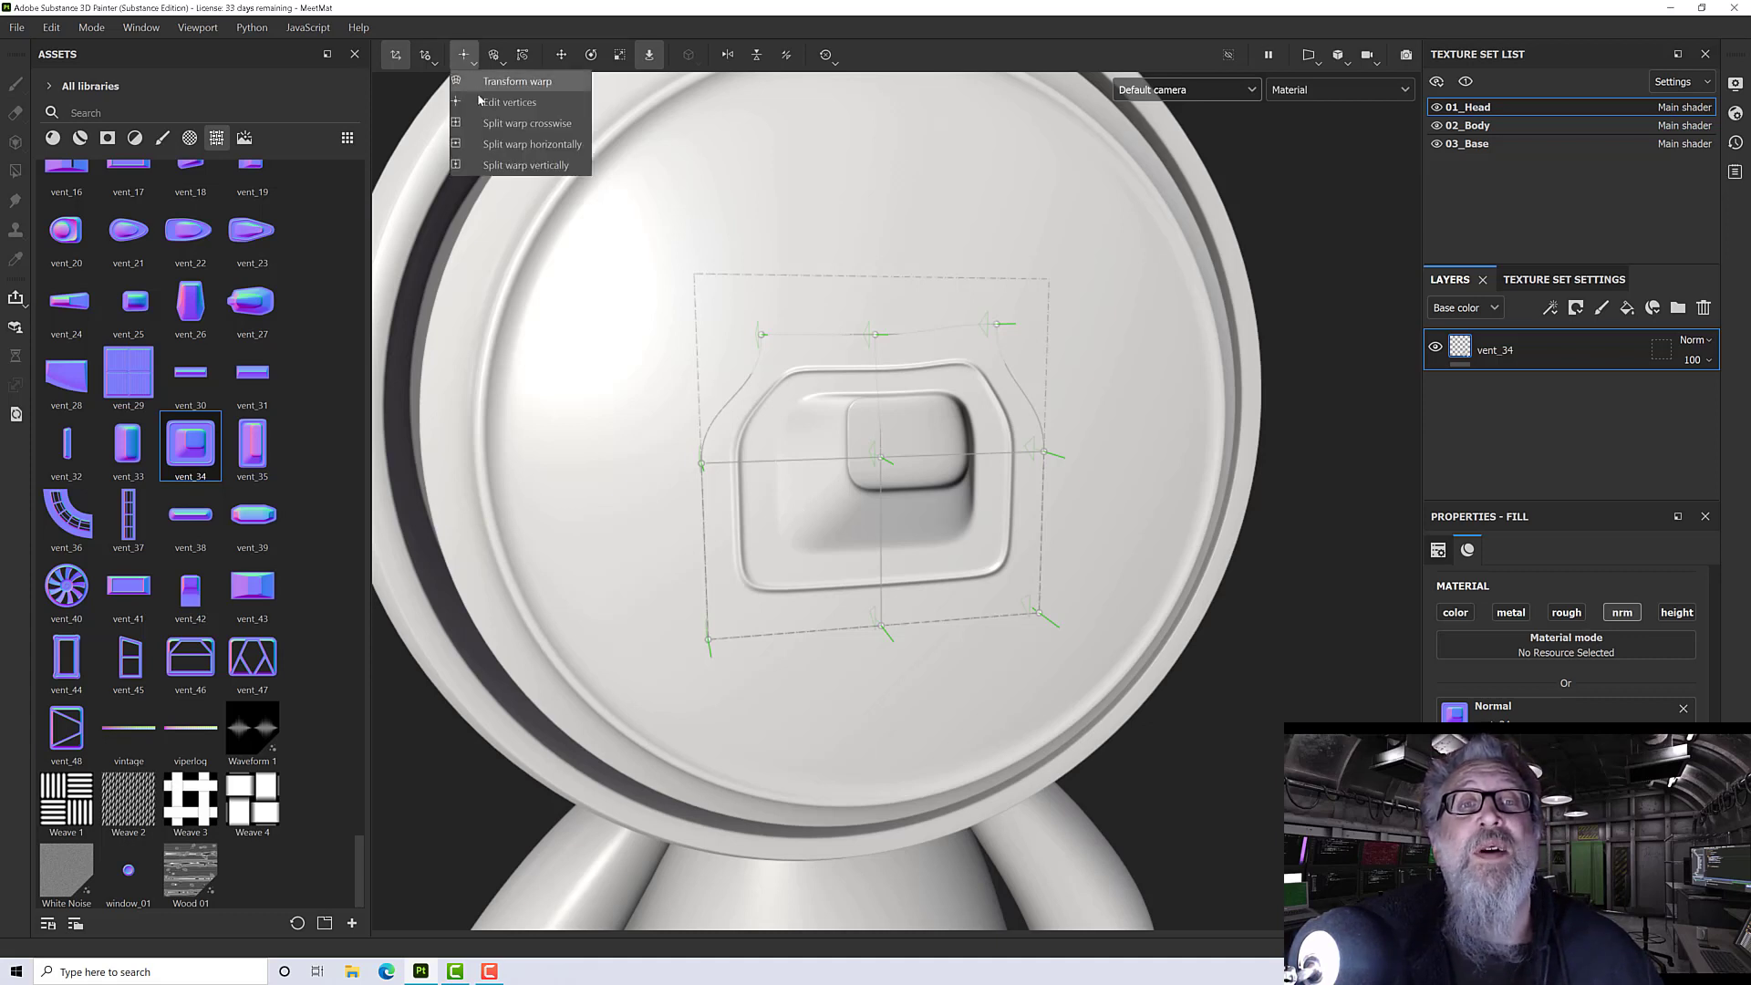
left_click(486, 122)
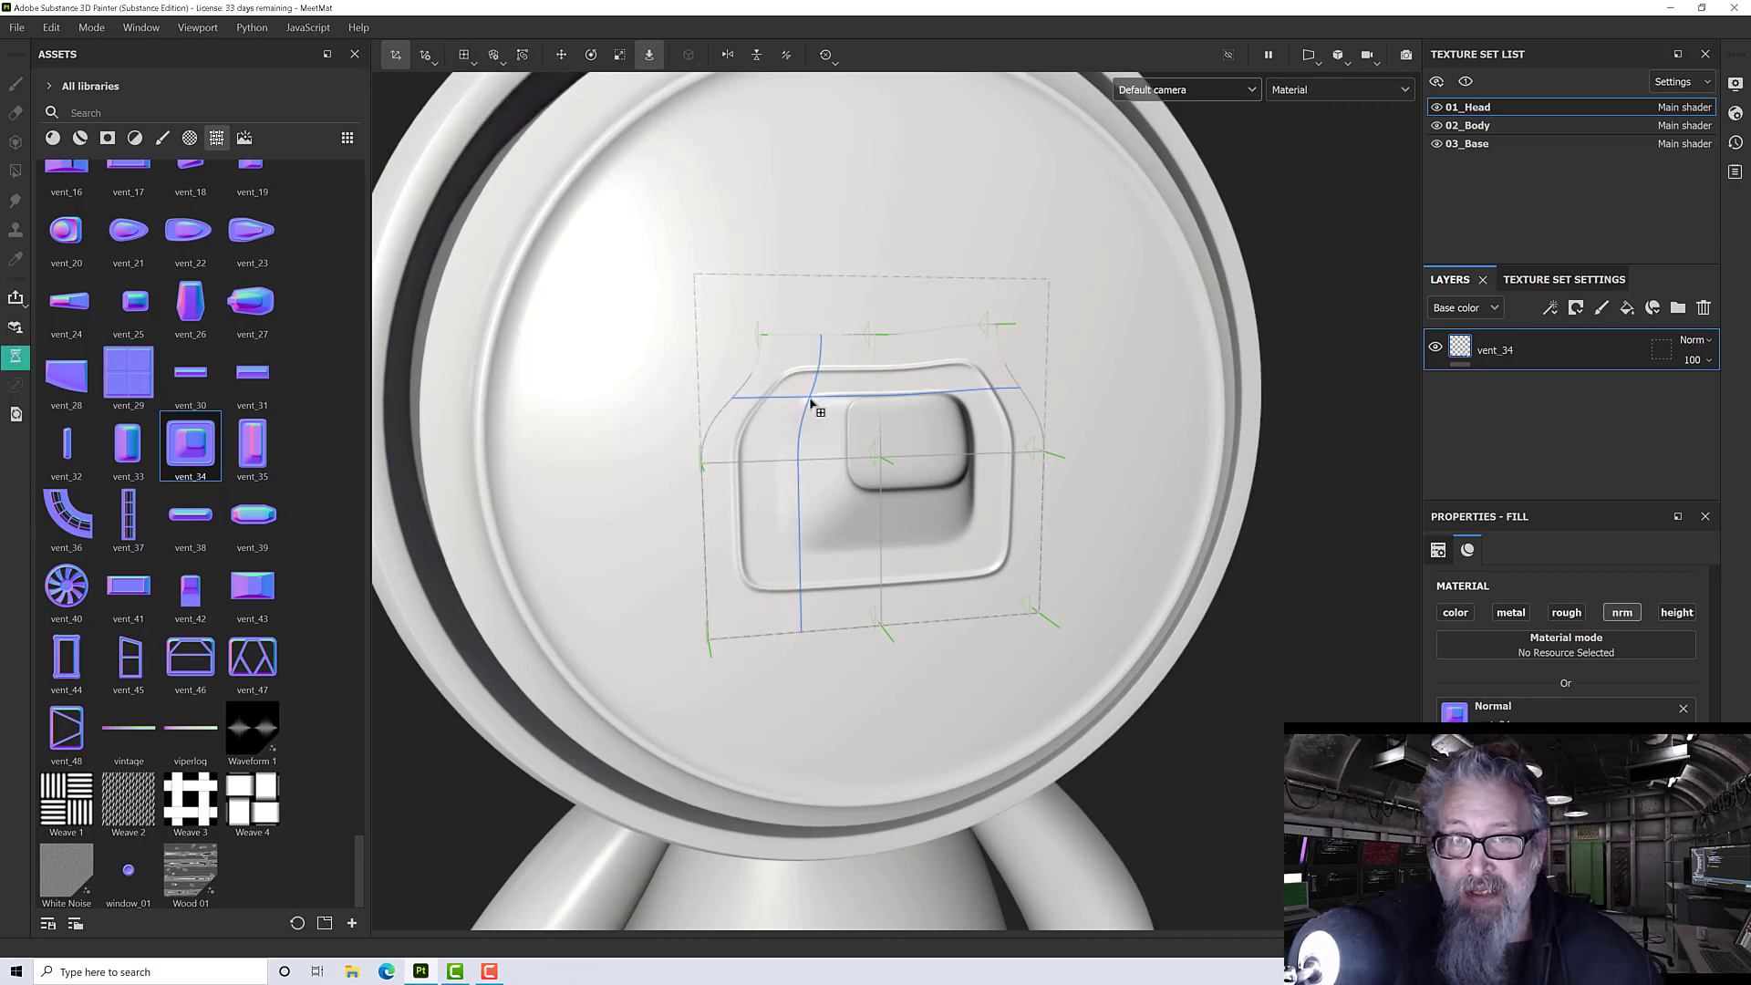
left_click(810, 405)
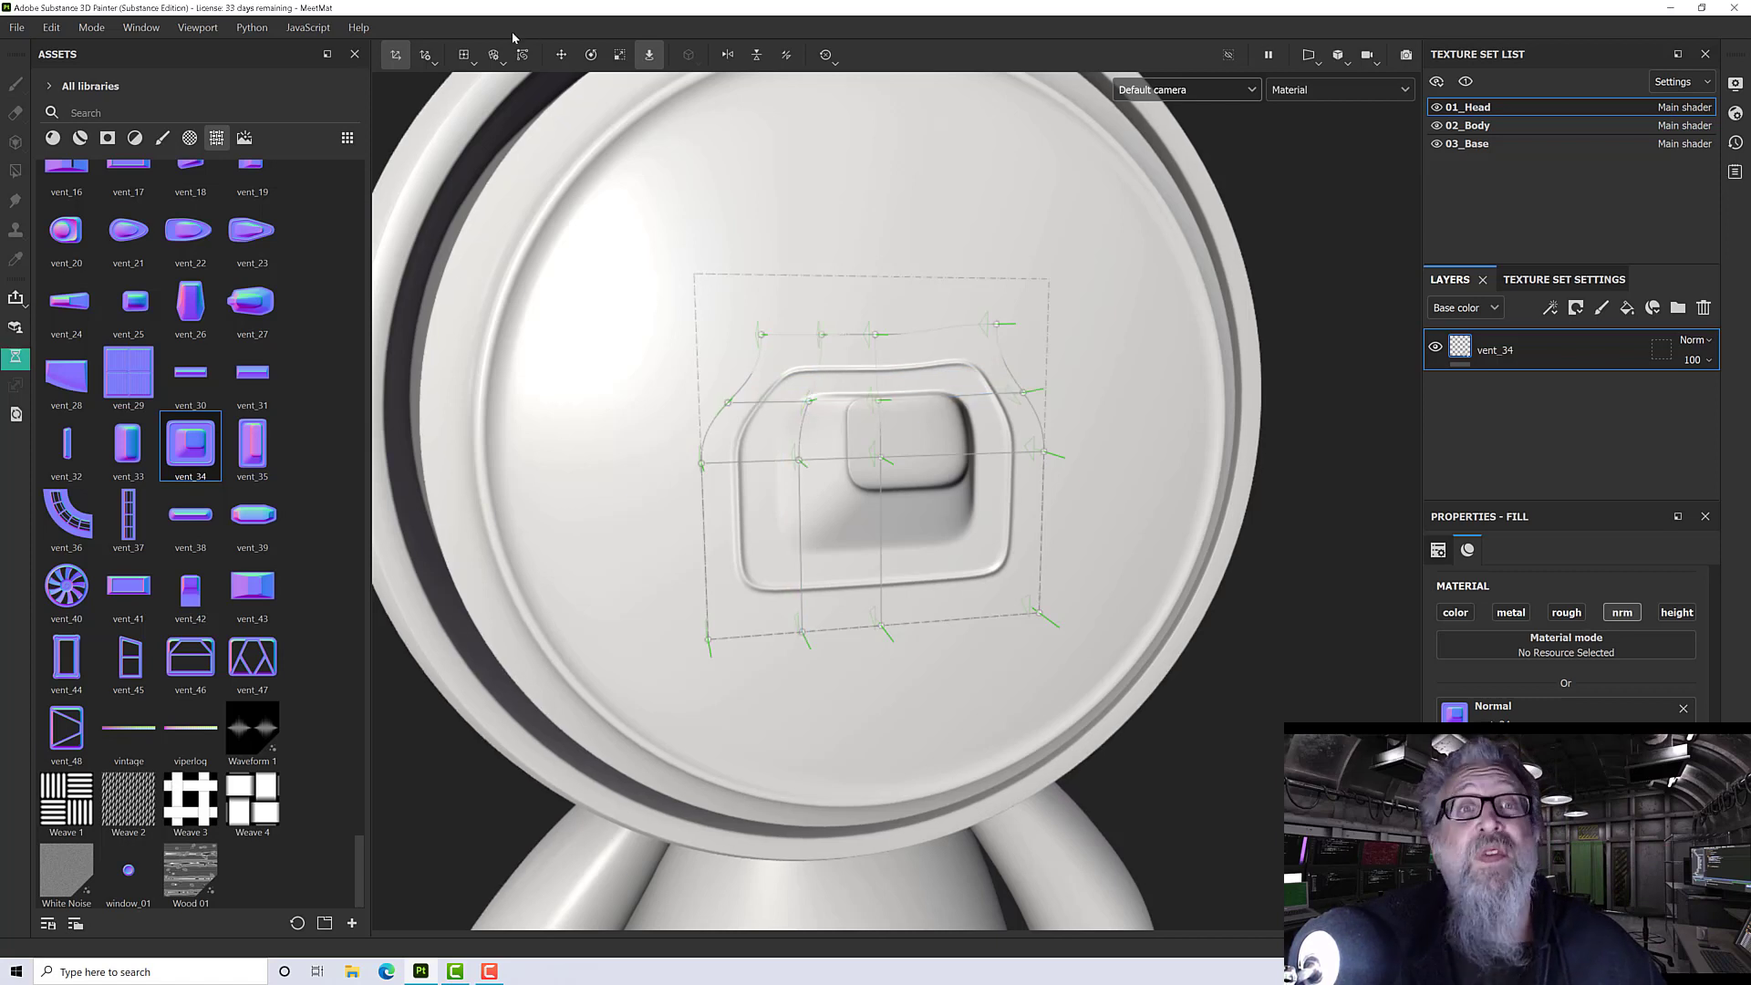
left_click(476, 62)
left_click(492, 120)
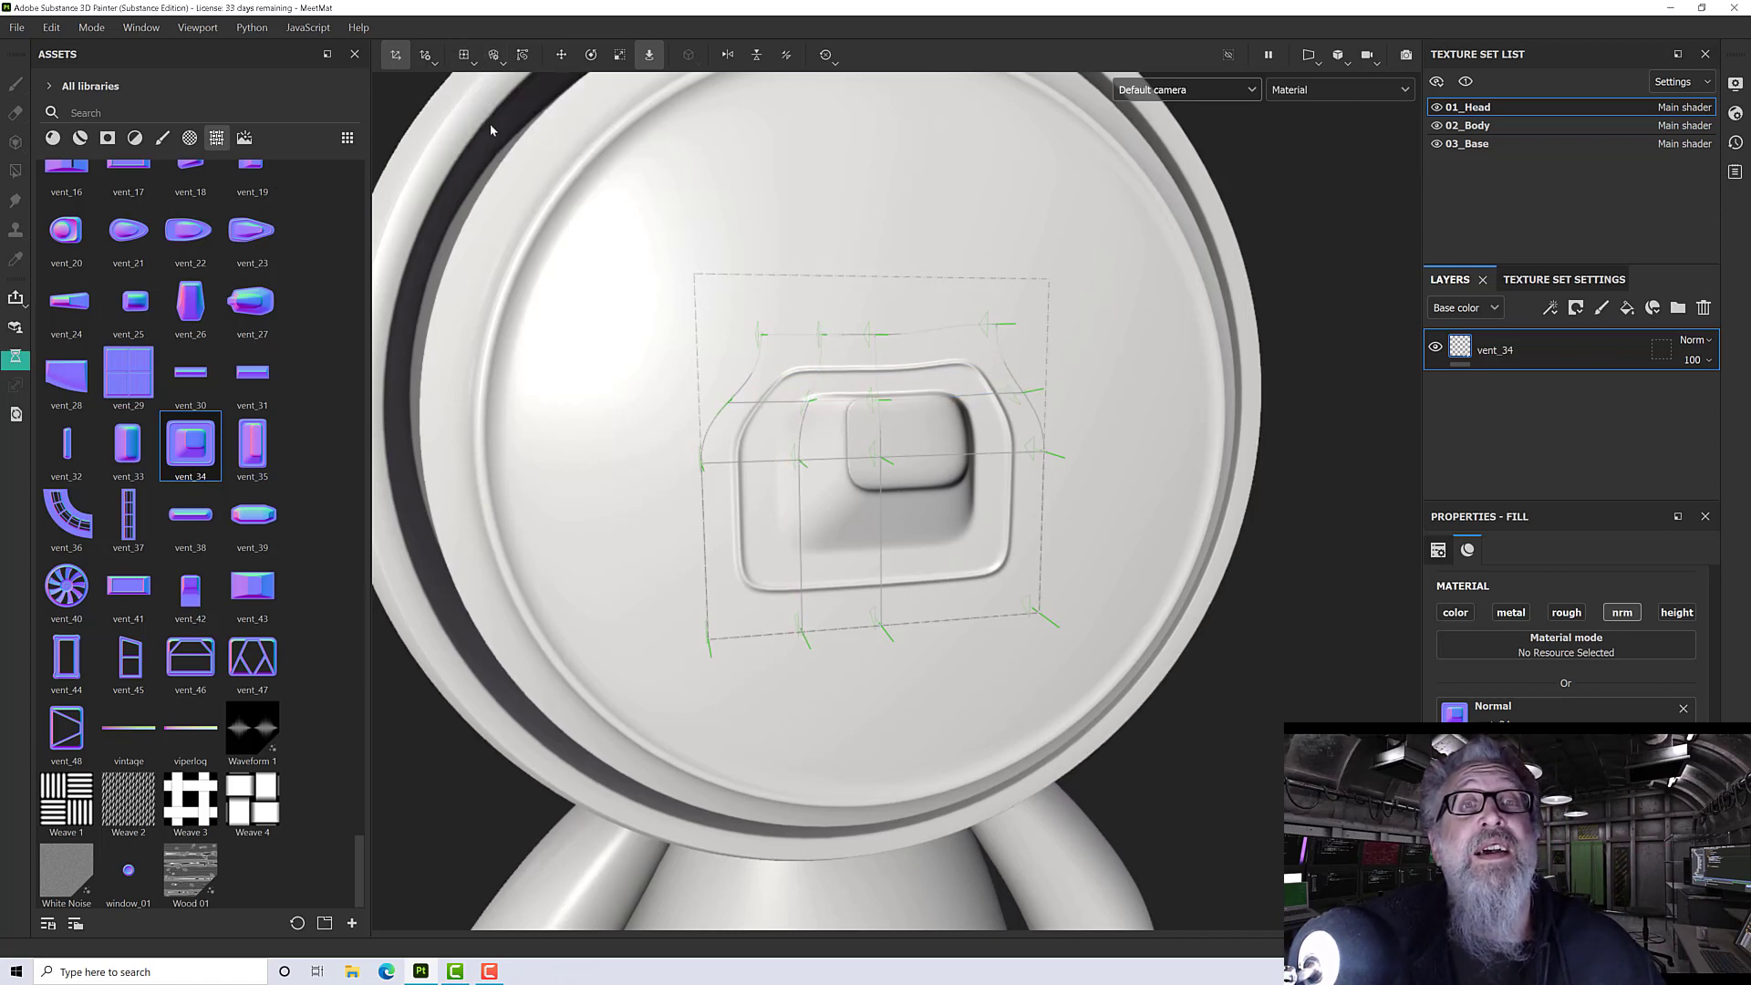
left_click(961, 547)
scroll(566, 363, "up", 2)
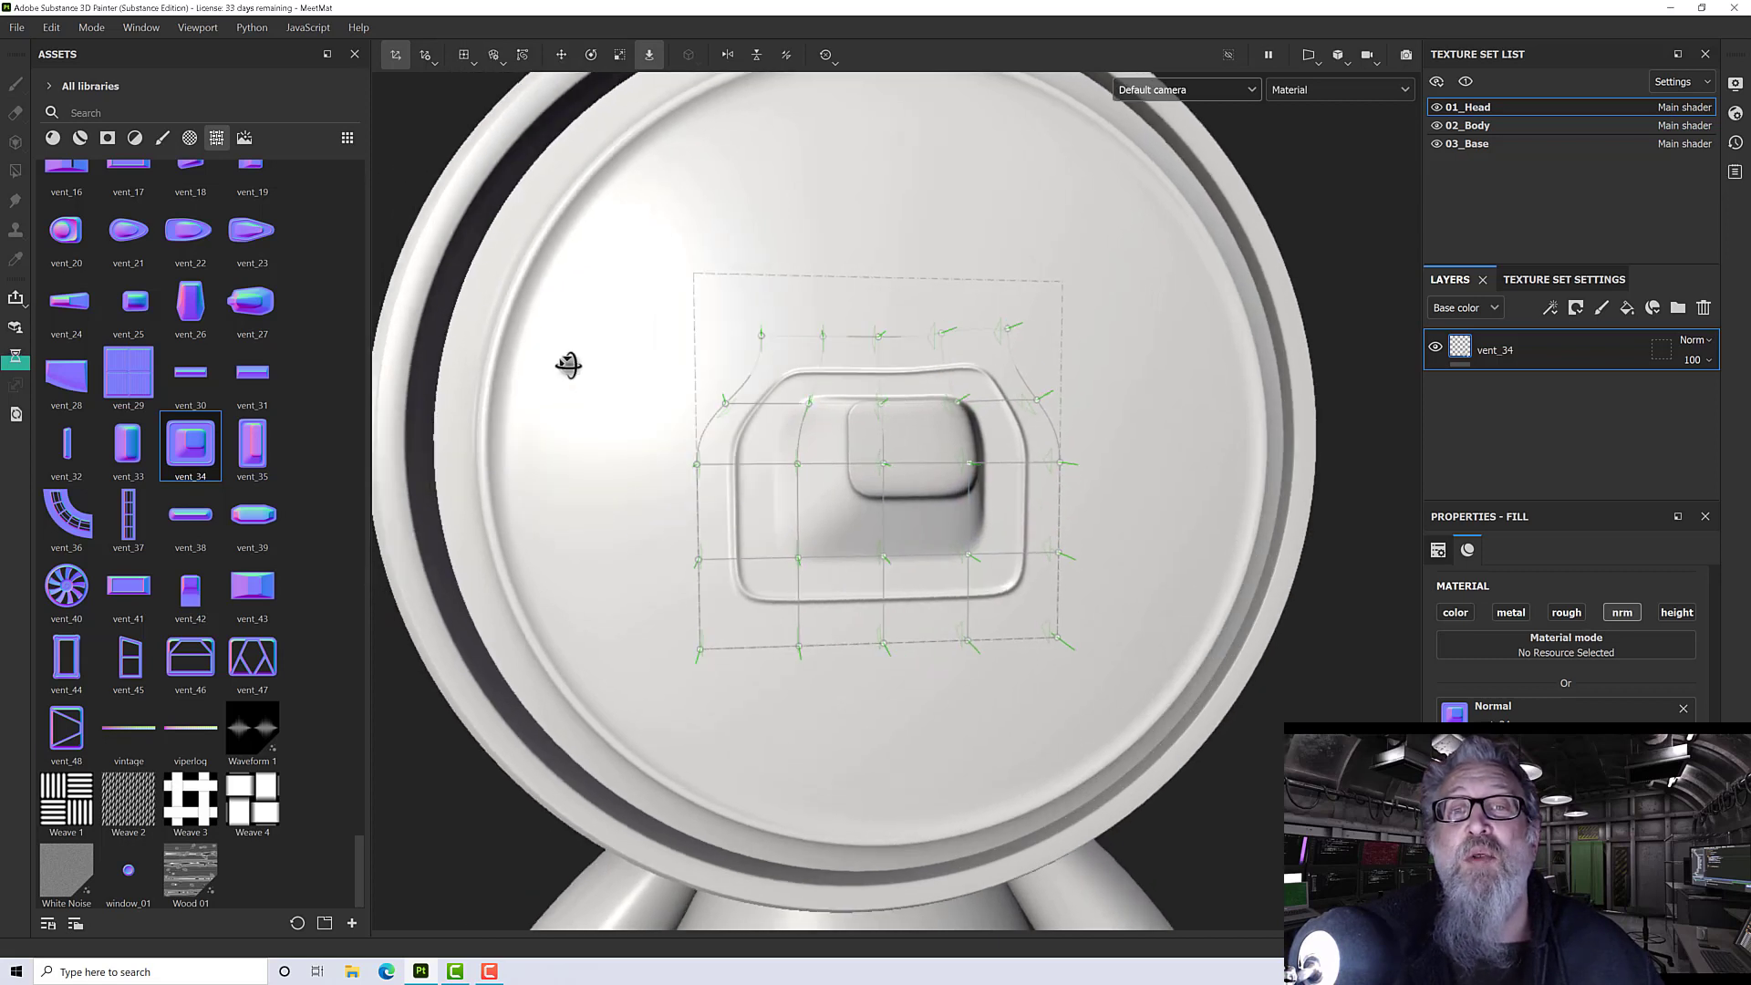
- Edit the warp vertices to pull the upper-left side point inward and two upper-edge points upward
left_click(473, 60)
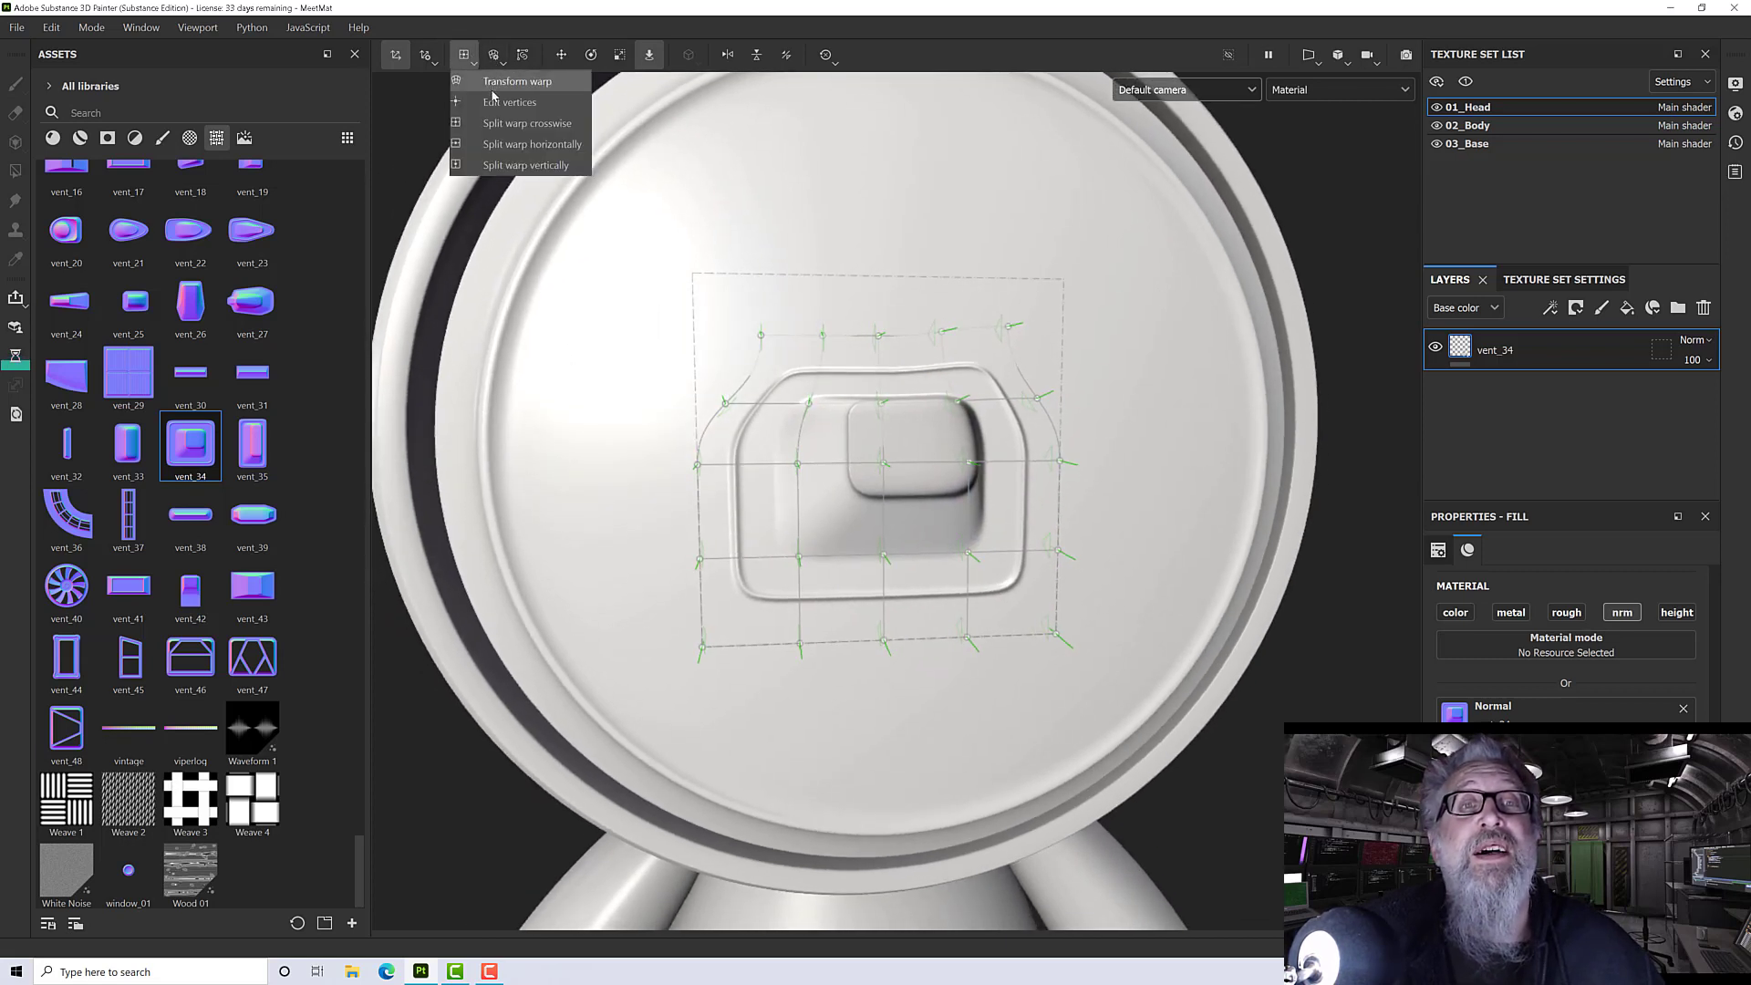
left_click(497, 102)
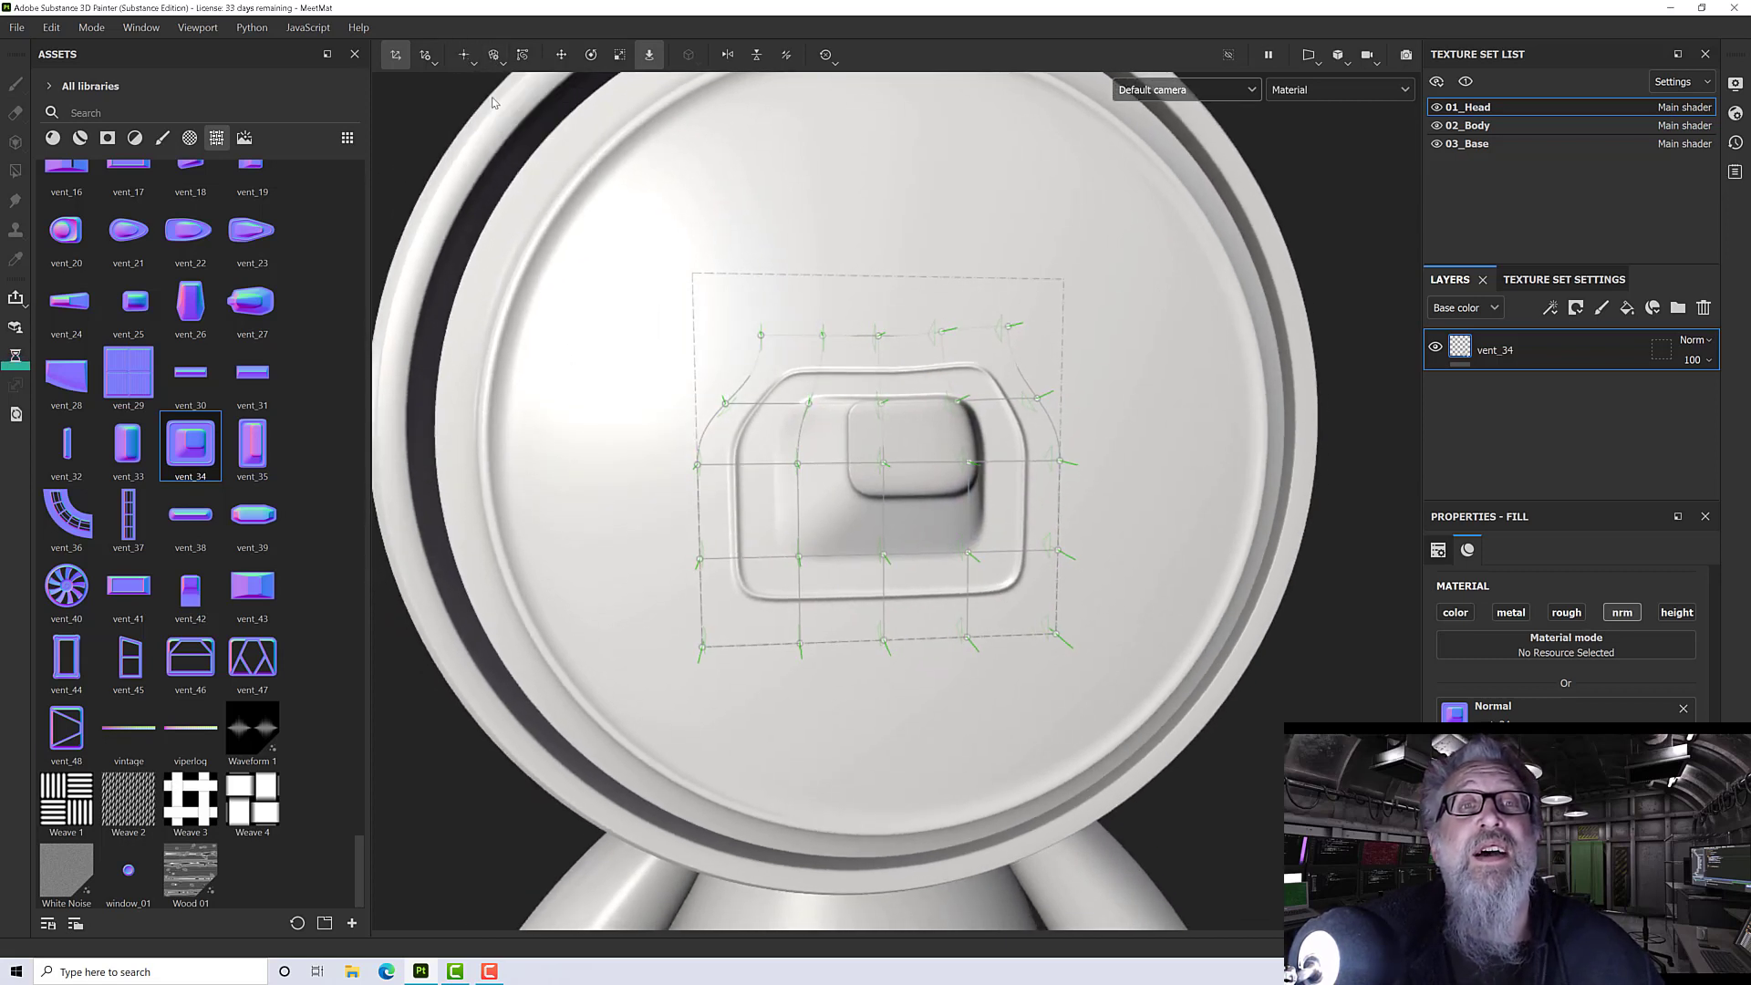
left_click(725, 404)
left_click_drag(727, 405, 760, 418)
left_click(821, 336)
mouse_move(824, 338)
left_mouse_down()
mouse_move(844, 366)
mouse_move(828, 303)
left_mouse_up()
left_click(940, 330)
left_click_drag(939, 330, 939, 293)
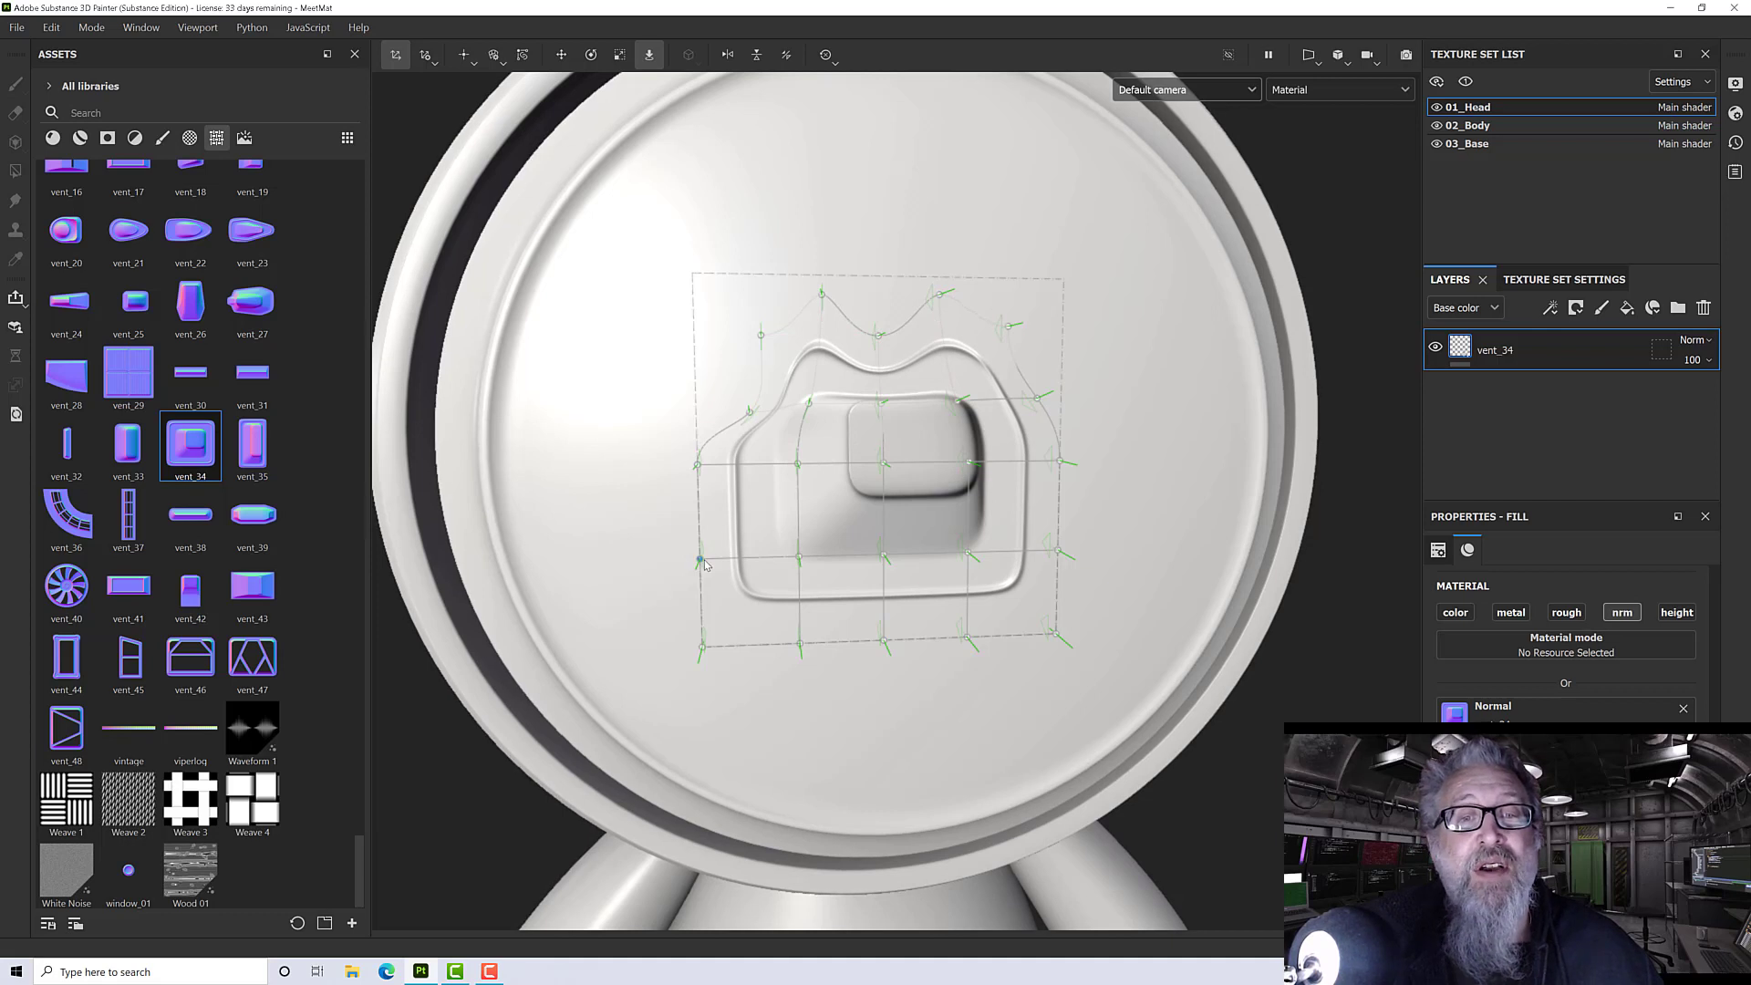
- Pull the warp's lower-left and lower-right side points and its middle bottom-edge point inward
left_click_drag(699, 558, 742, 559)
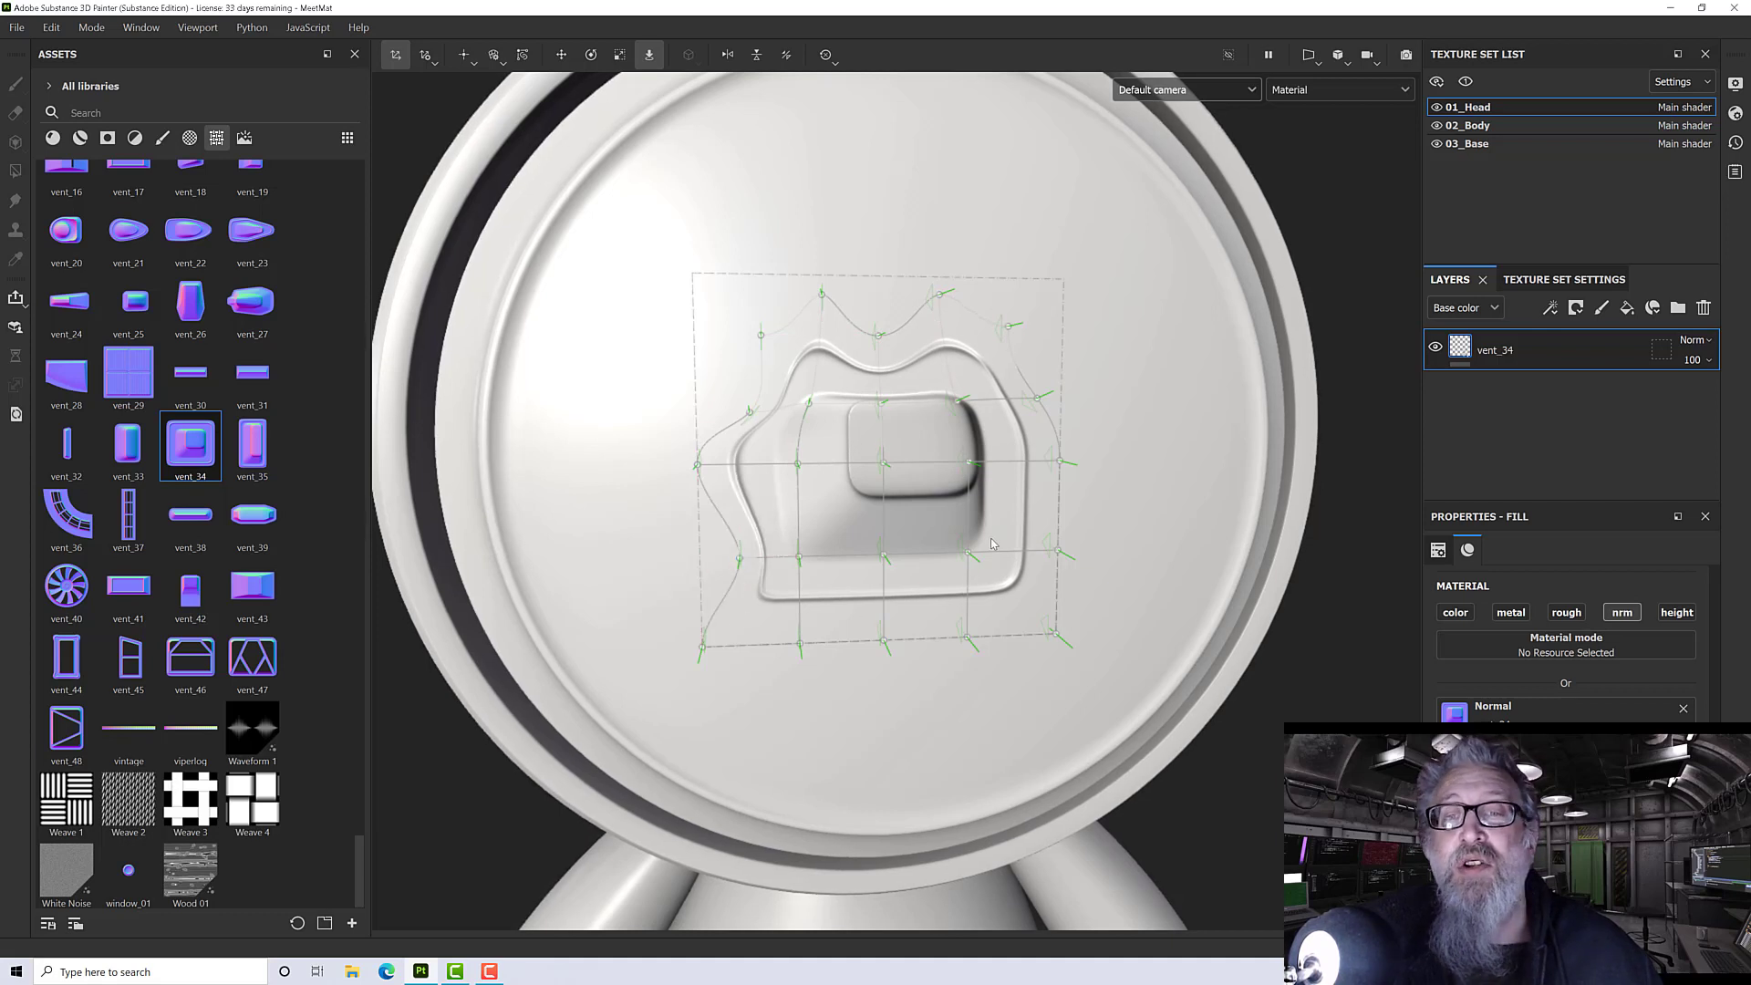
left_click_drag(1056, 551, 1024, 549)
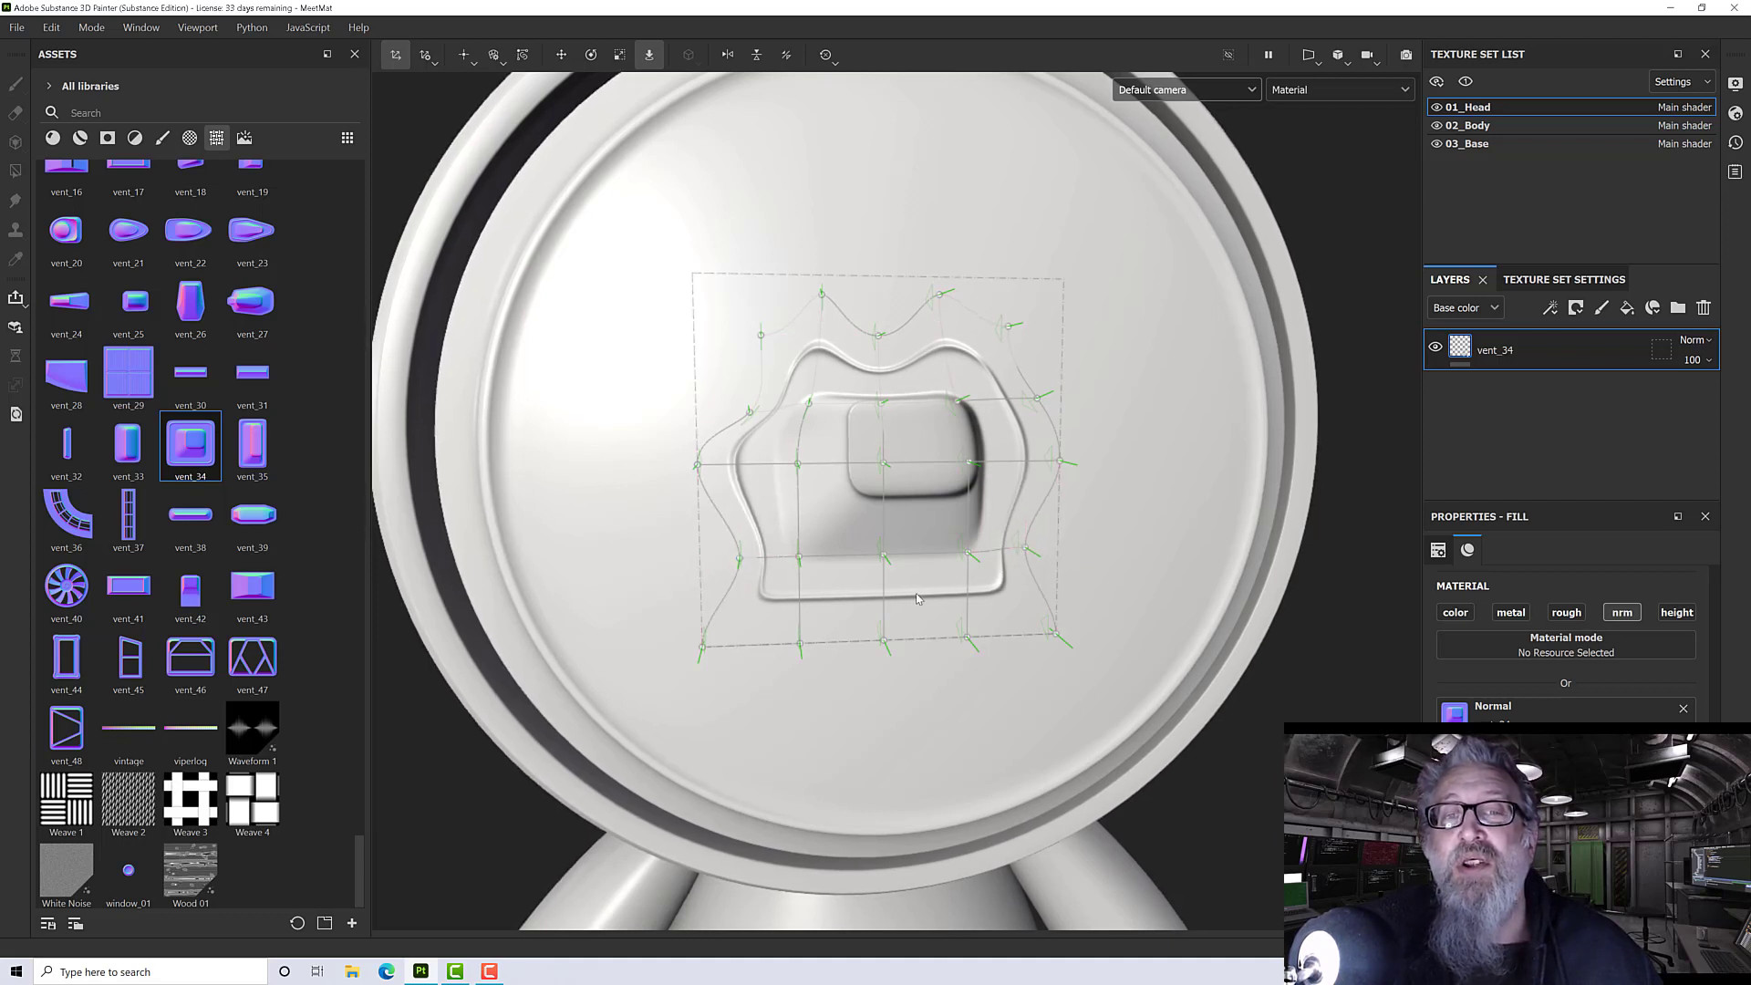
left_click_drag(887, 643, 889, 616)
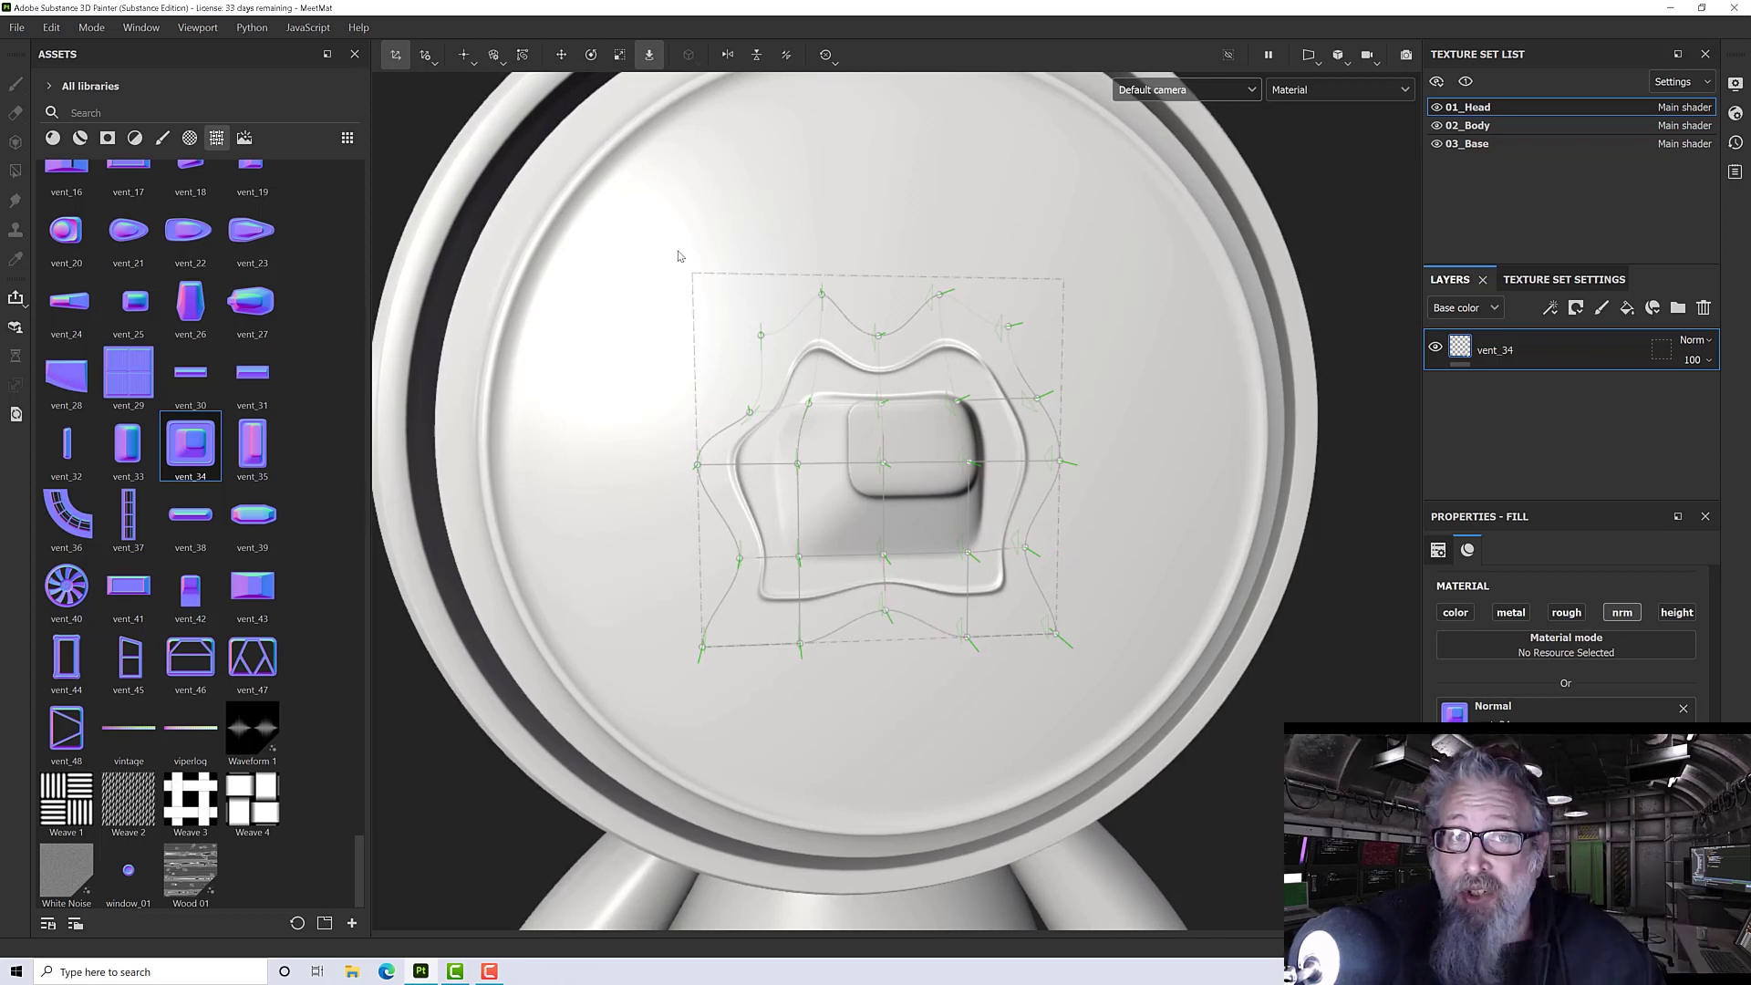
- Split the warp horizontally just below its centre and shift the new row's points to distort the vent's raised square
left_click(473, 58)
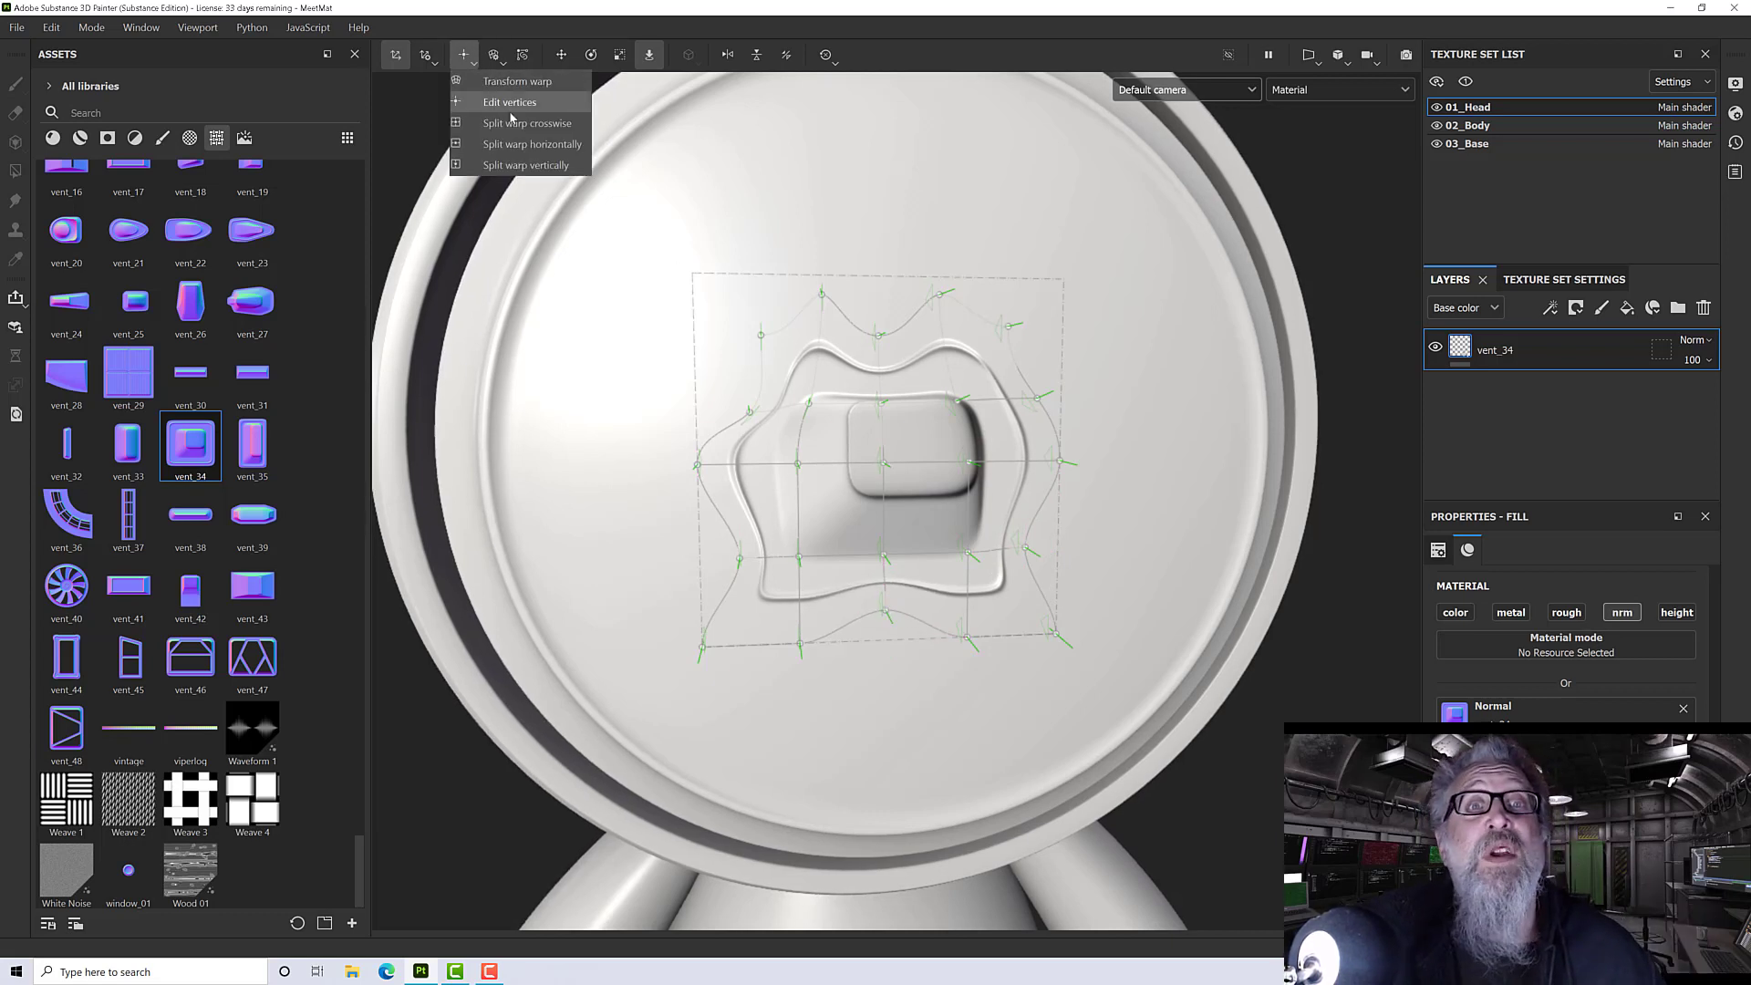
left_click(524, 143)
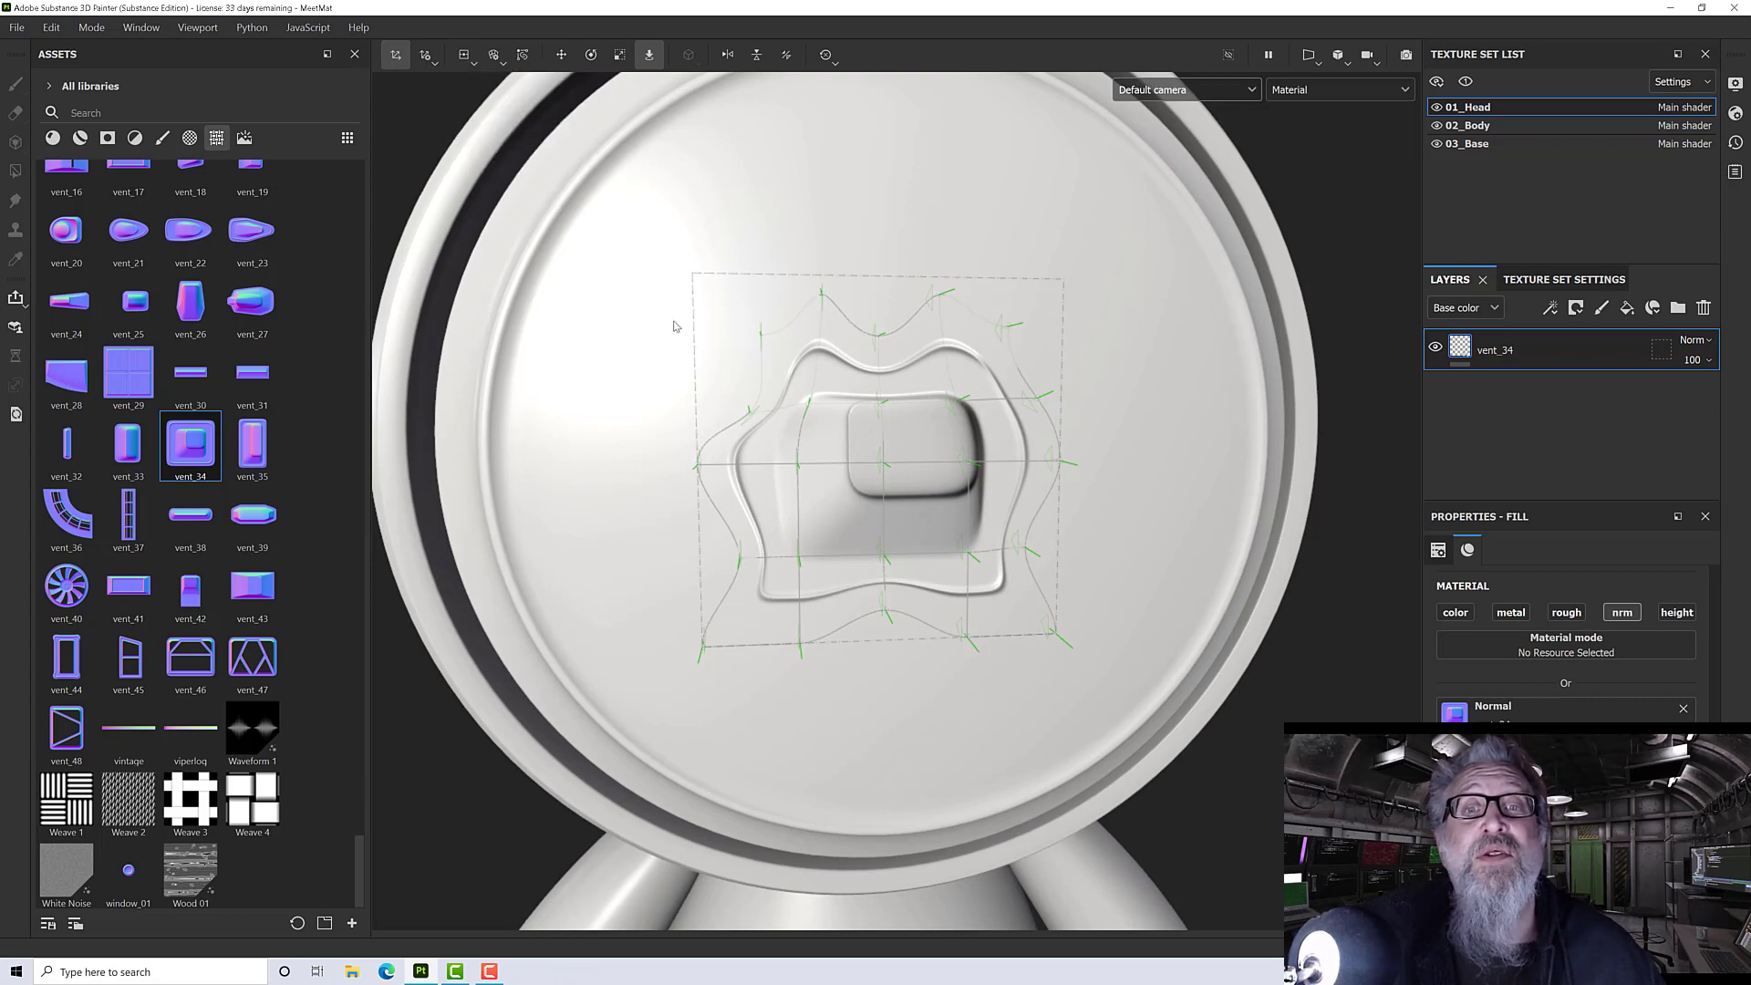
left_click(821, 500)
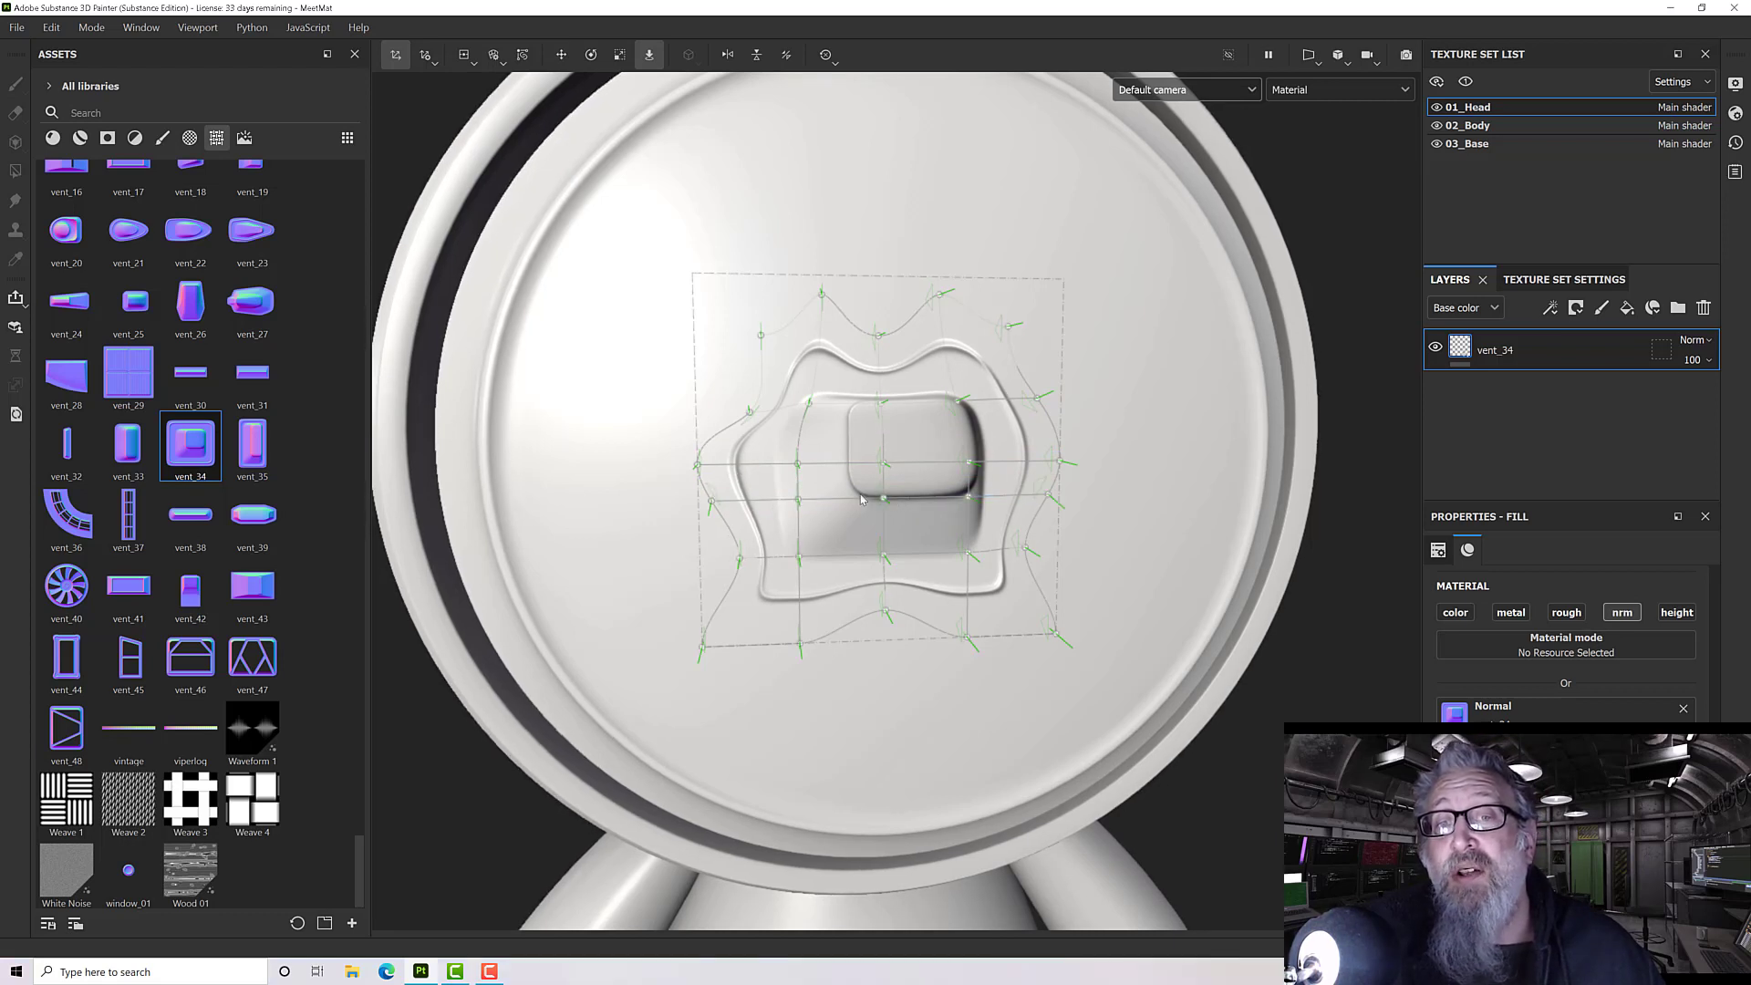
mouse_move(884, 498)
left_mouse_down()
mouse_move(880, 525)
mouse_move(969, 533)
mouse_move(974, 490)
mouse_move(864, 444)
mouse_move(834, 453)
mouse_move(872, 443)
mouse_move(890, 466)
left_mouse_up()
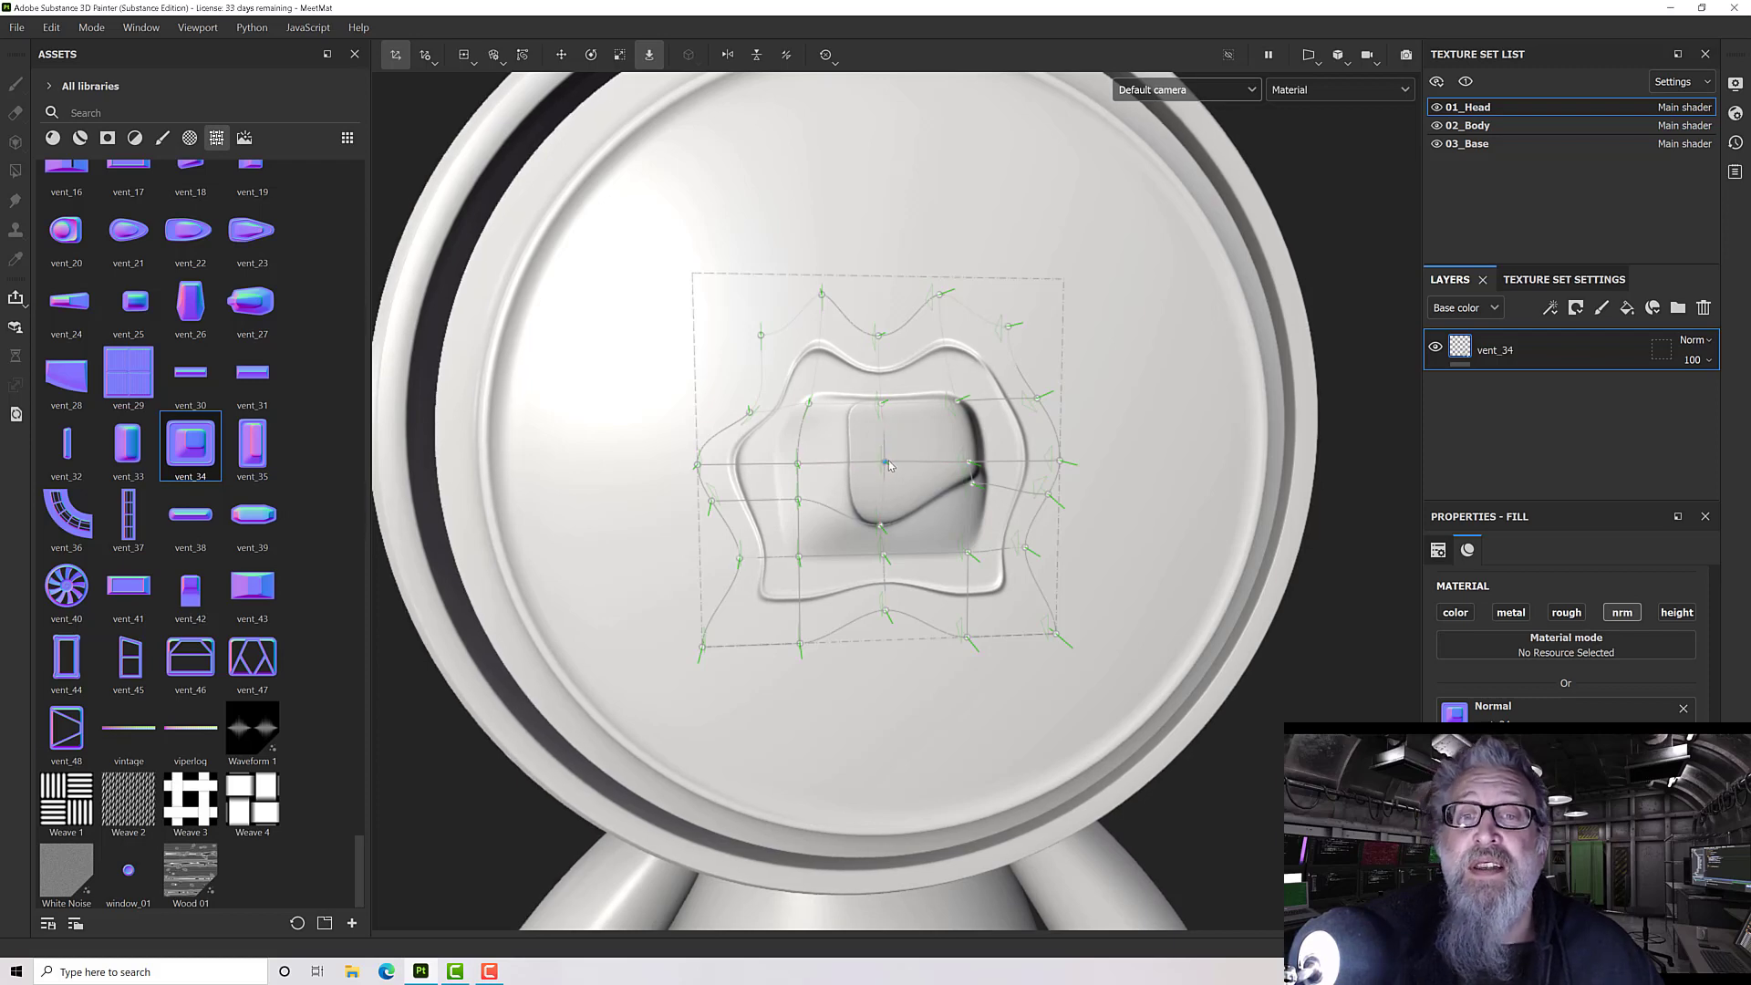
- Delete the vent_34 layer
scroll(903, 470, "up", 1)
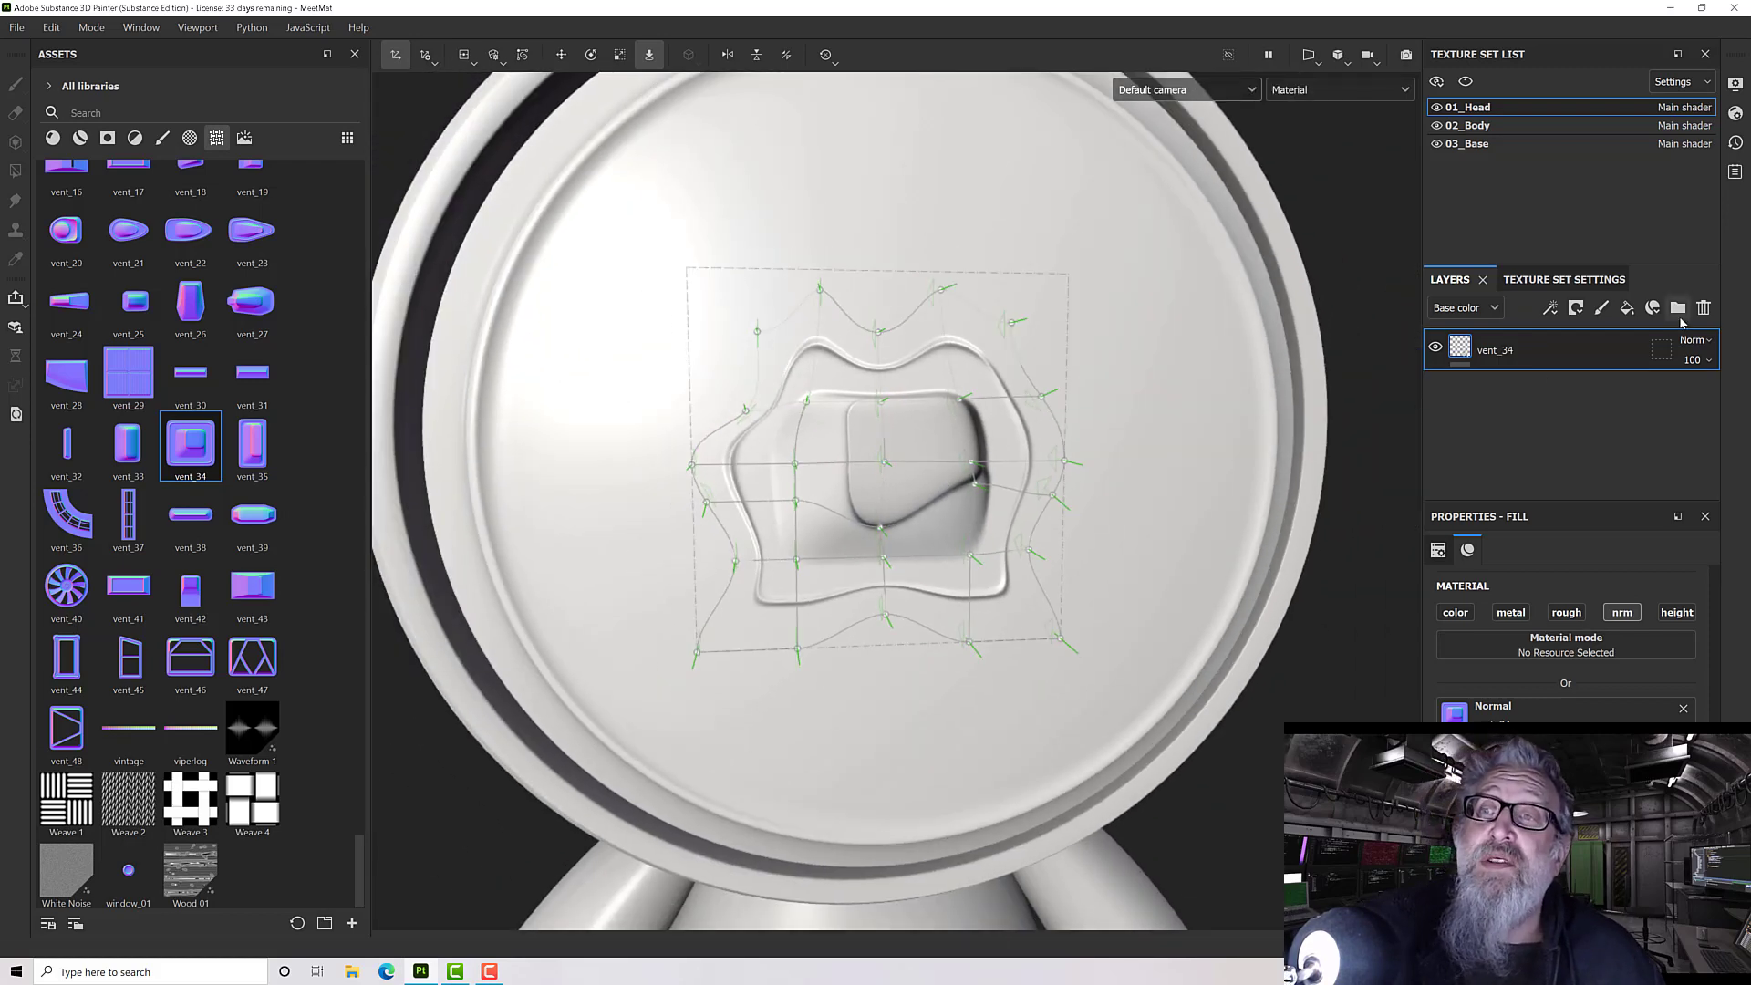
left_click(1703, 307)
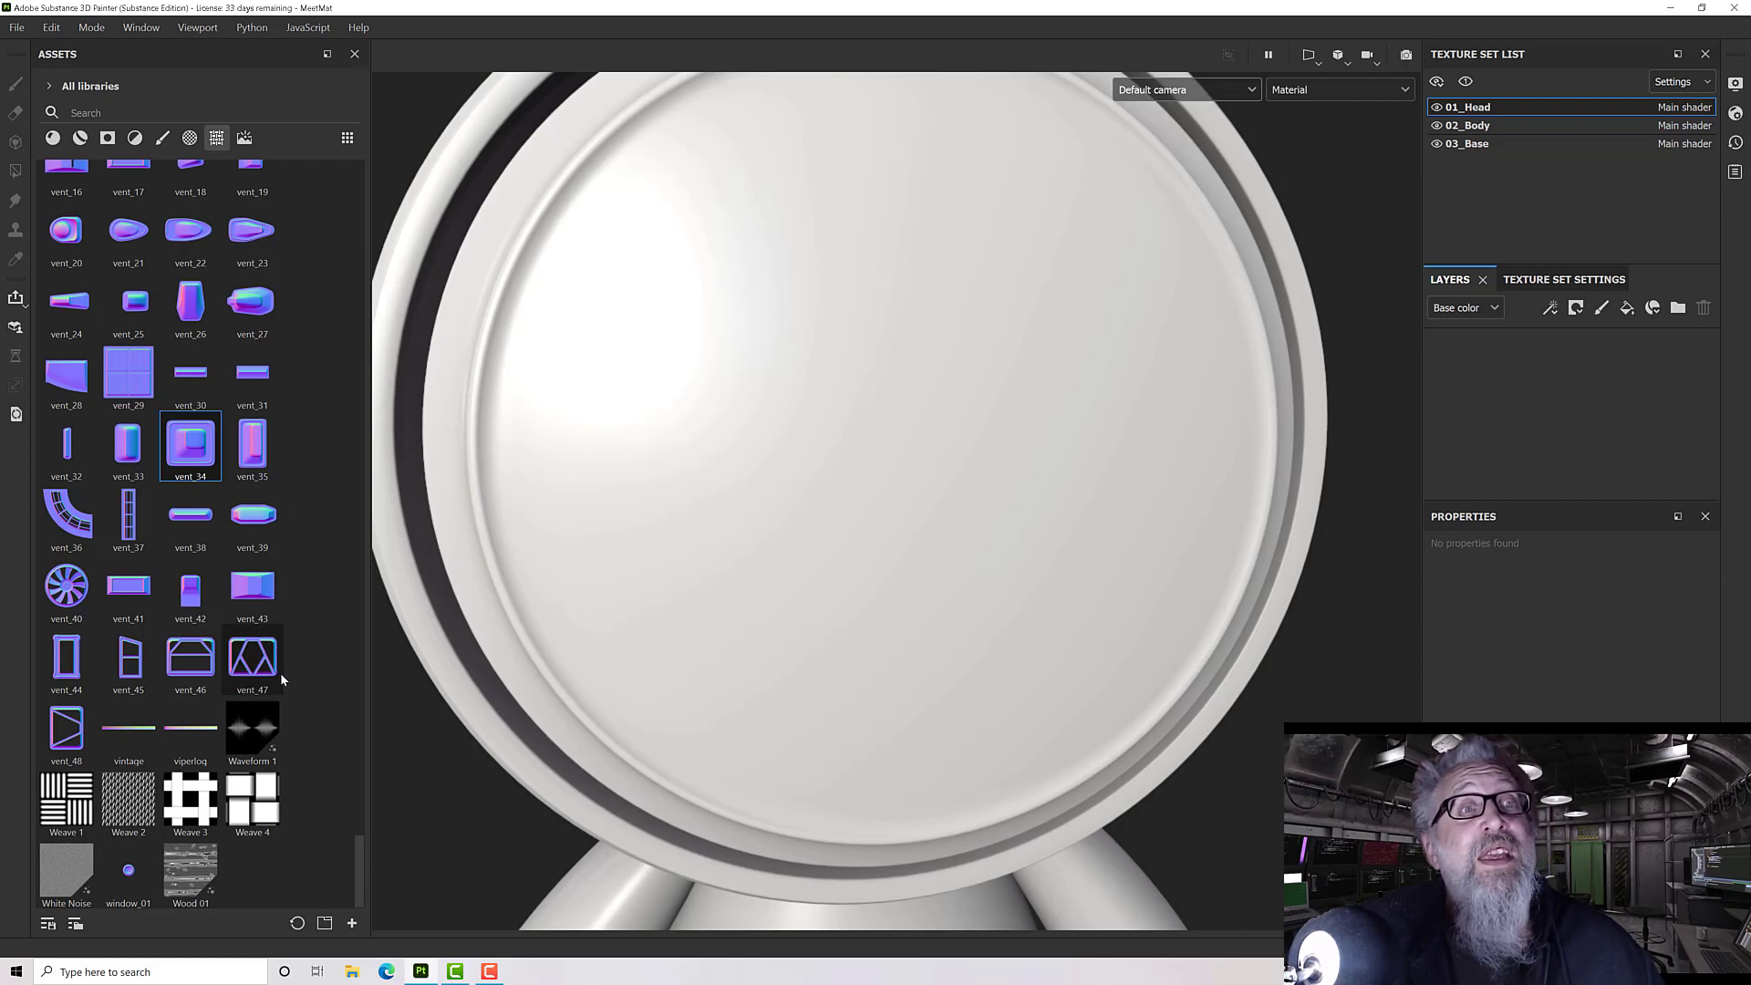
- Place the Gradient Disc Overlap texture on the middle of the head's face as a Base color decal
scroll(189, 604, "up", 15)
scroll(190, 604, "up", 10)
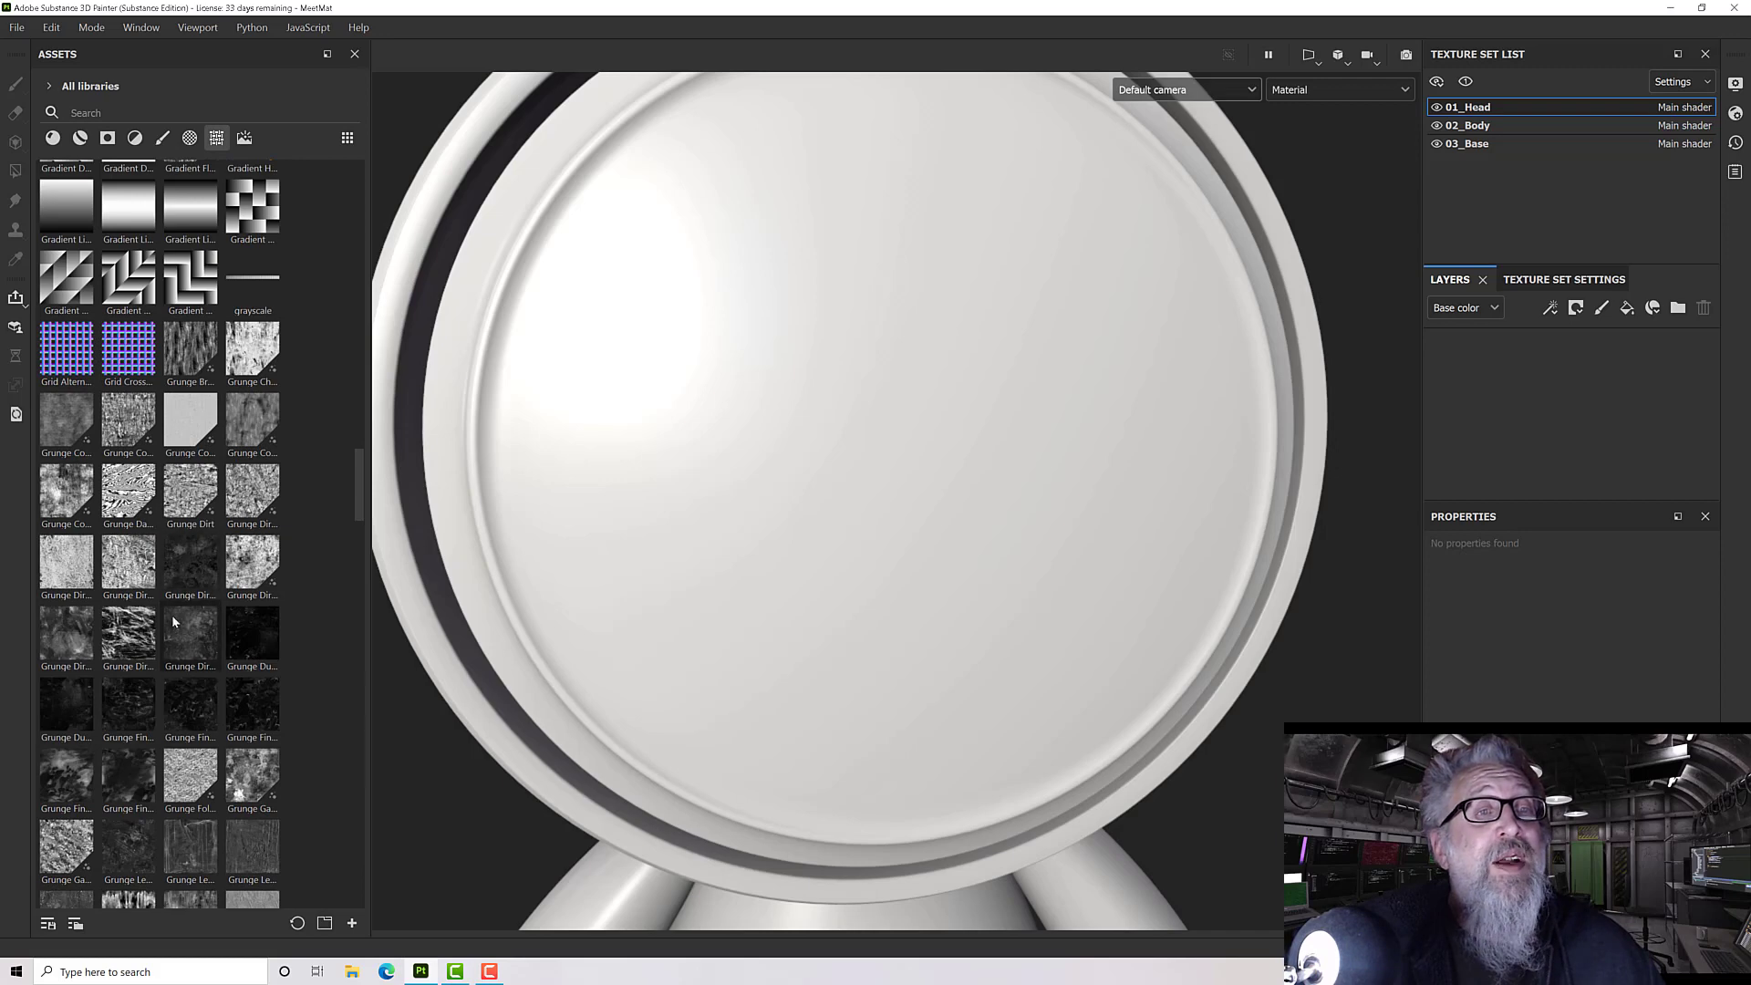
left_click_drag(252, 365, 797, 390)
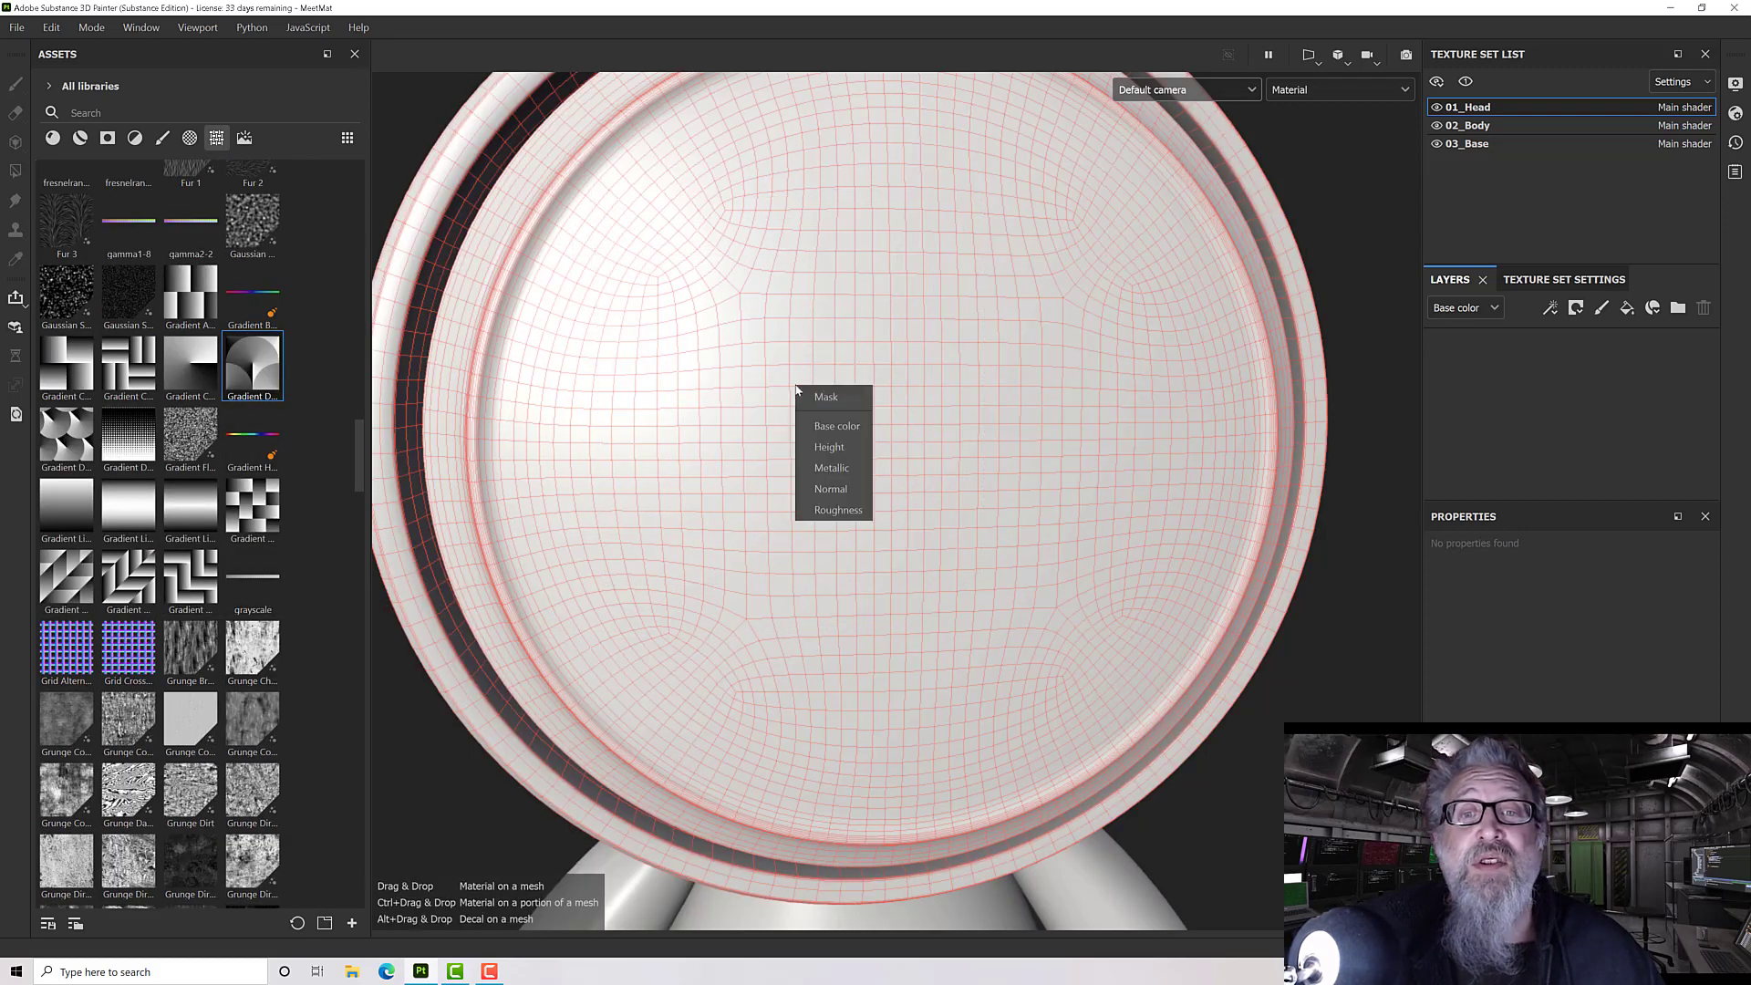
left_click(836, 432)
left_click_drag(849, 436, 911, 496)
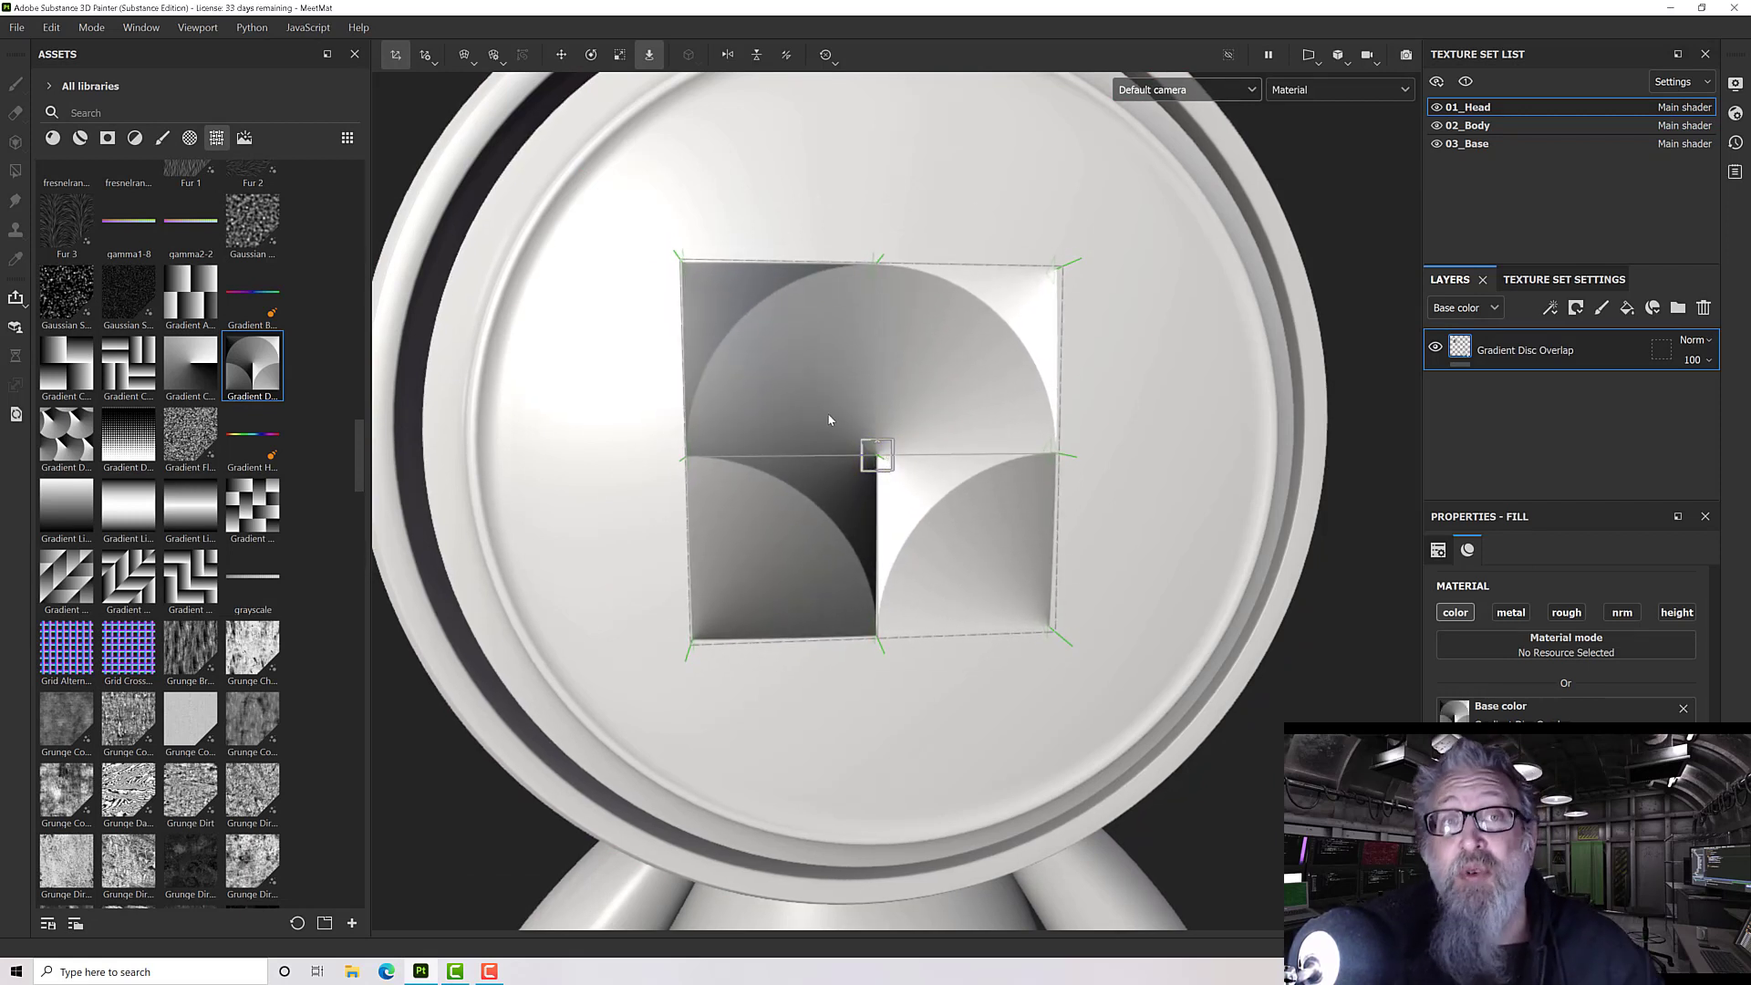
- Rotate the gradient decal counterclockwise to a diamond orientation and stretch it along its red scale axis
left_click(591, 55)
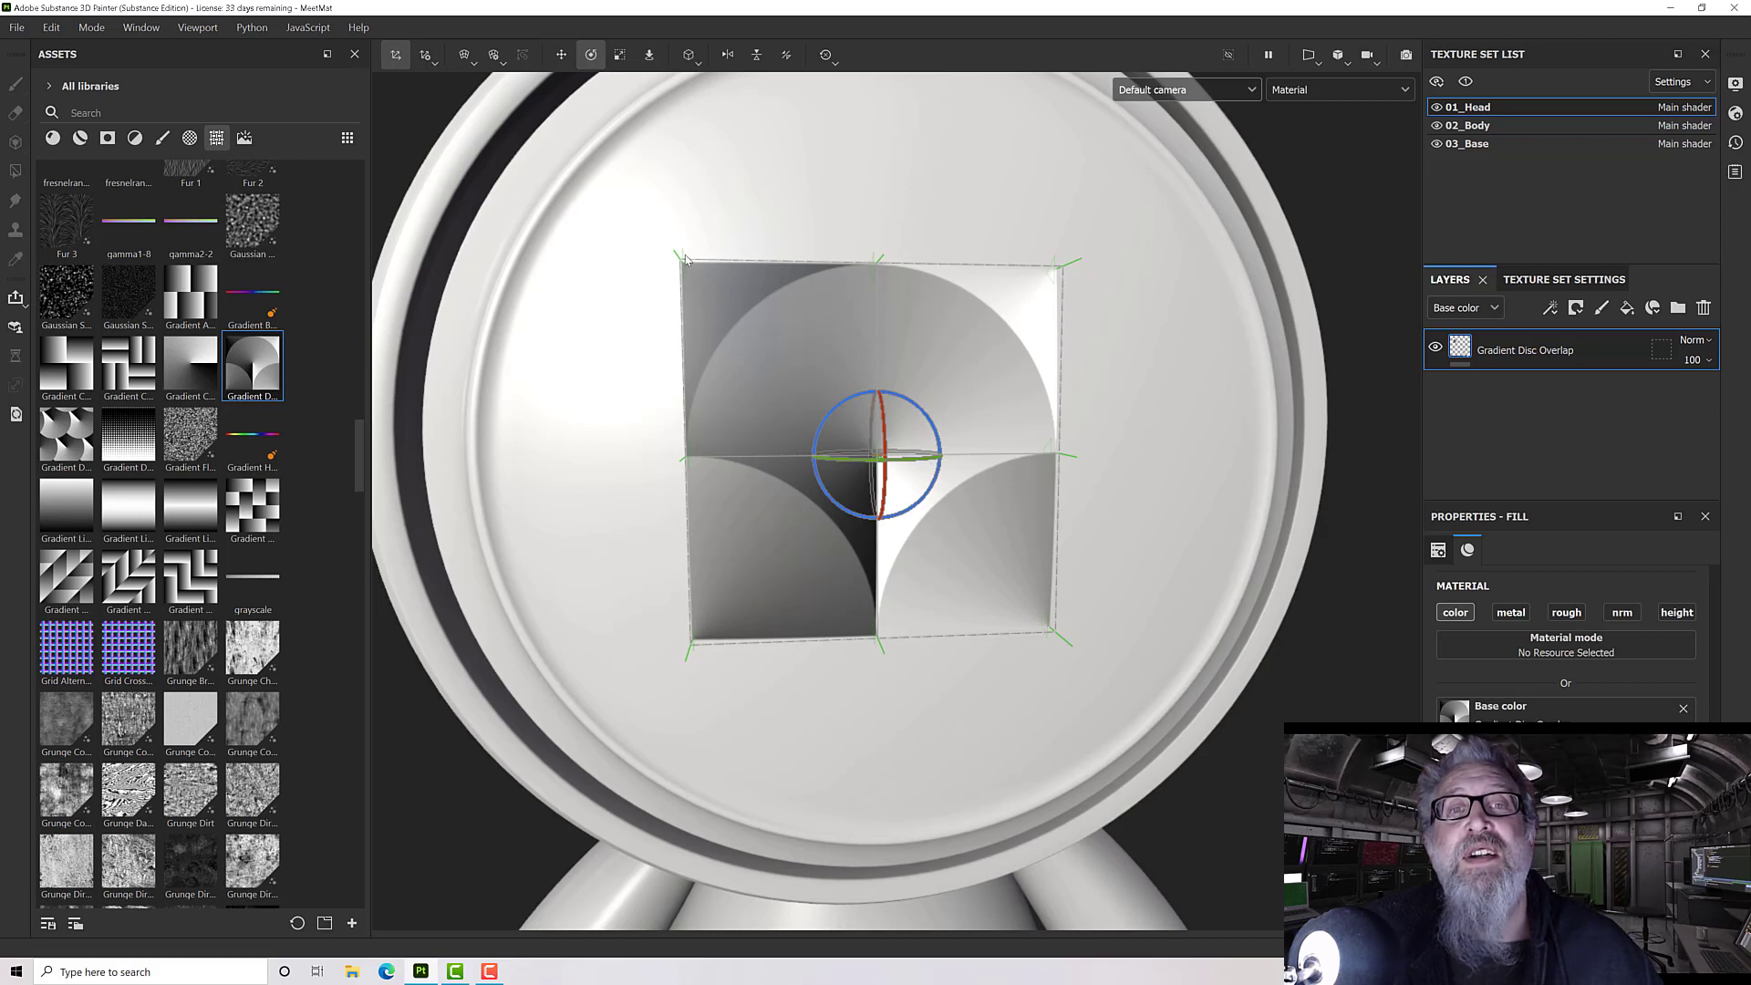
left_click_drag(834, 408, 756, 260)
left_click(619, 54)
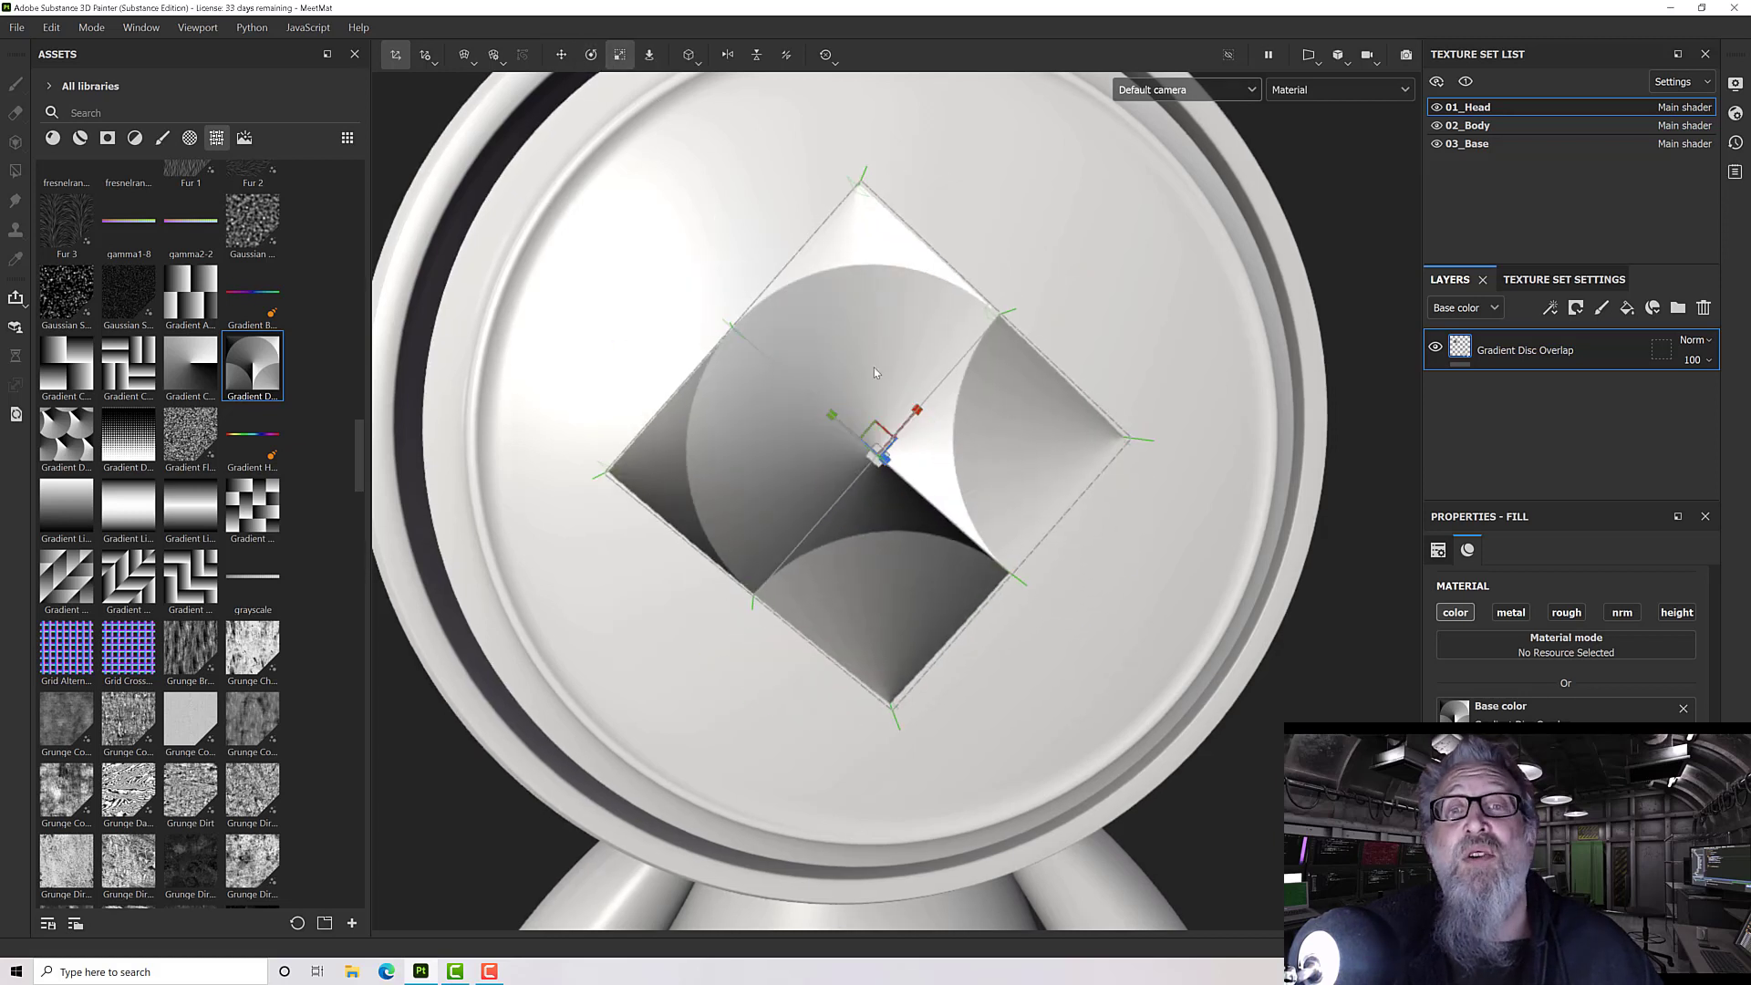
left_click_drag(917, 410, 540, 471)
left_click_drag(917, 410, 1174, 107)
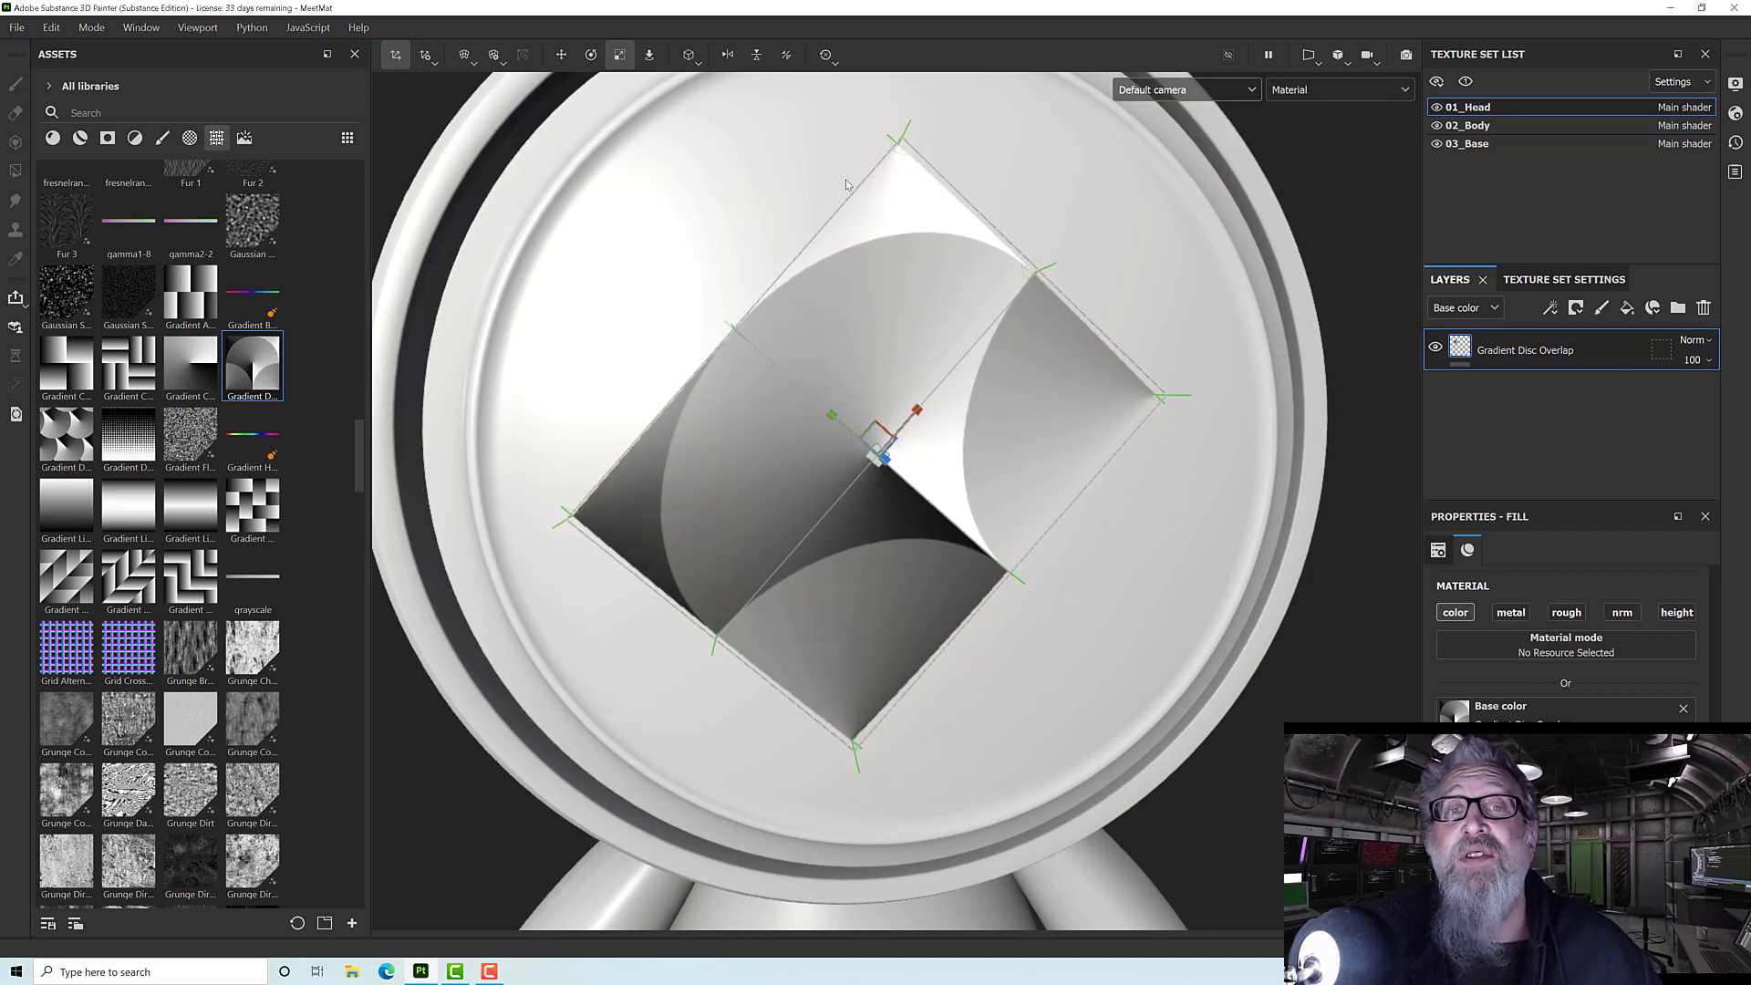
- Edit the gradient decal's warp vertices by pulling the centre point, and slightly the upper-left edge's midpoint, toward the upper left
left_click(464, 62)
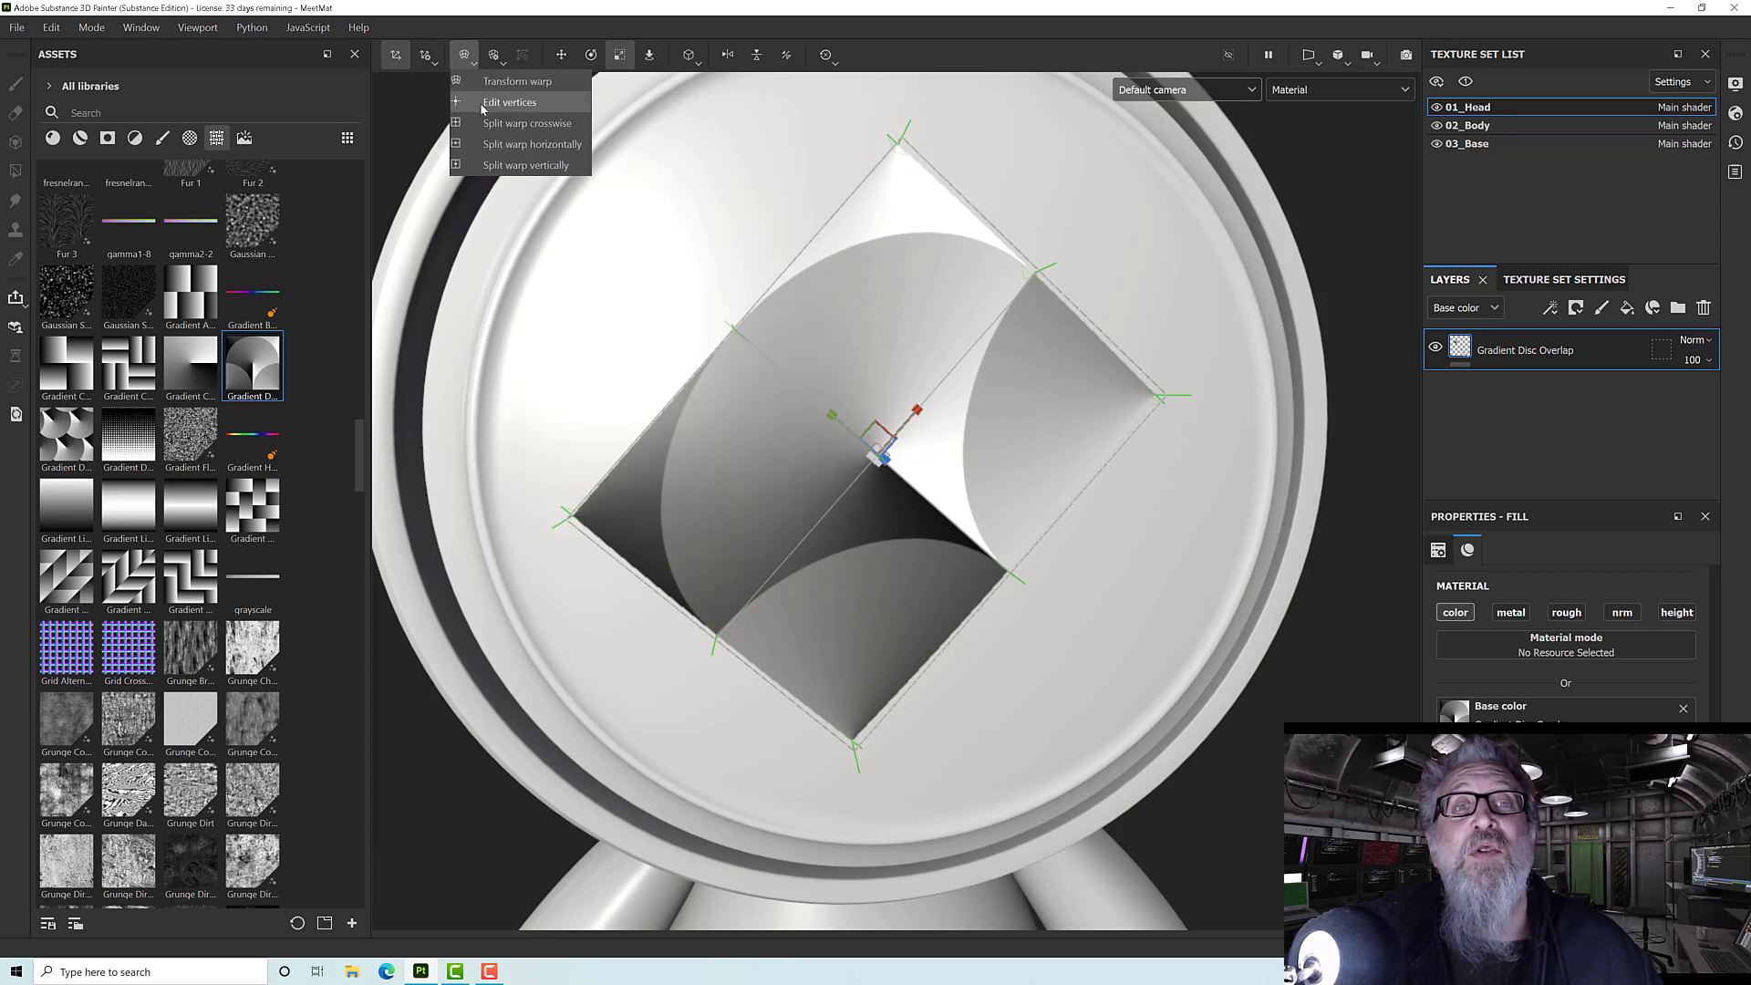
left_click(509, 102)
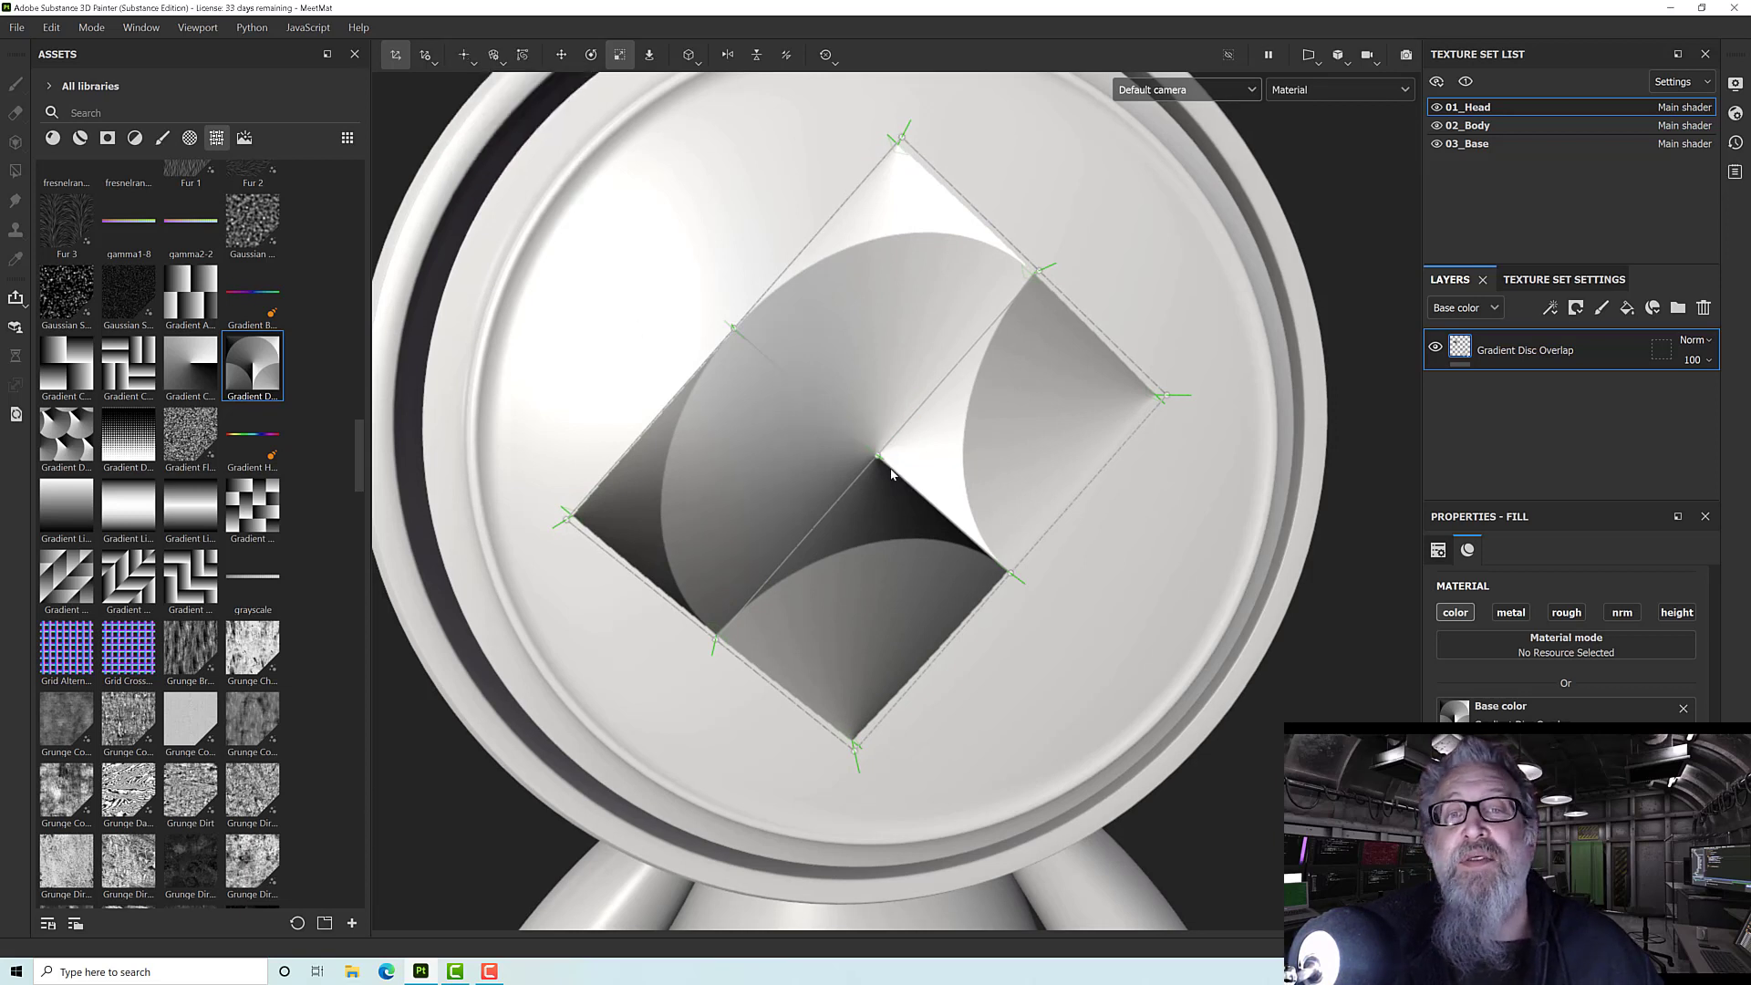
left_click_drag(878, 458, 720, 321)
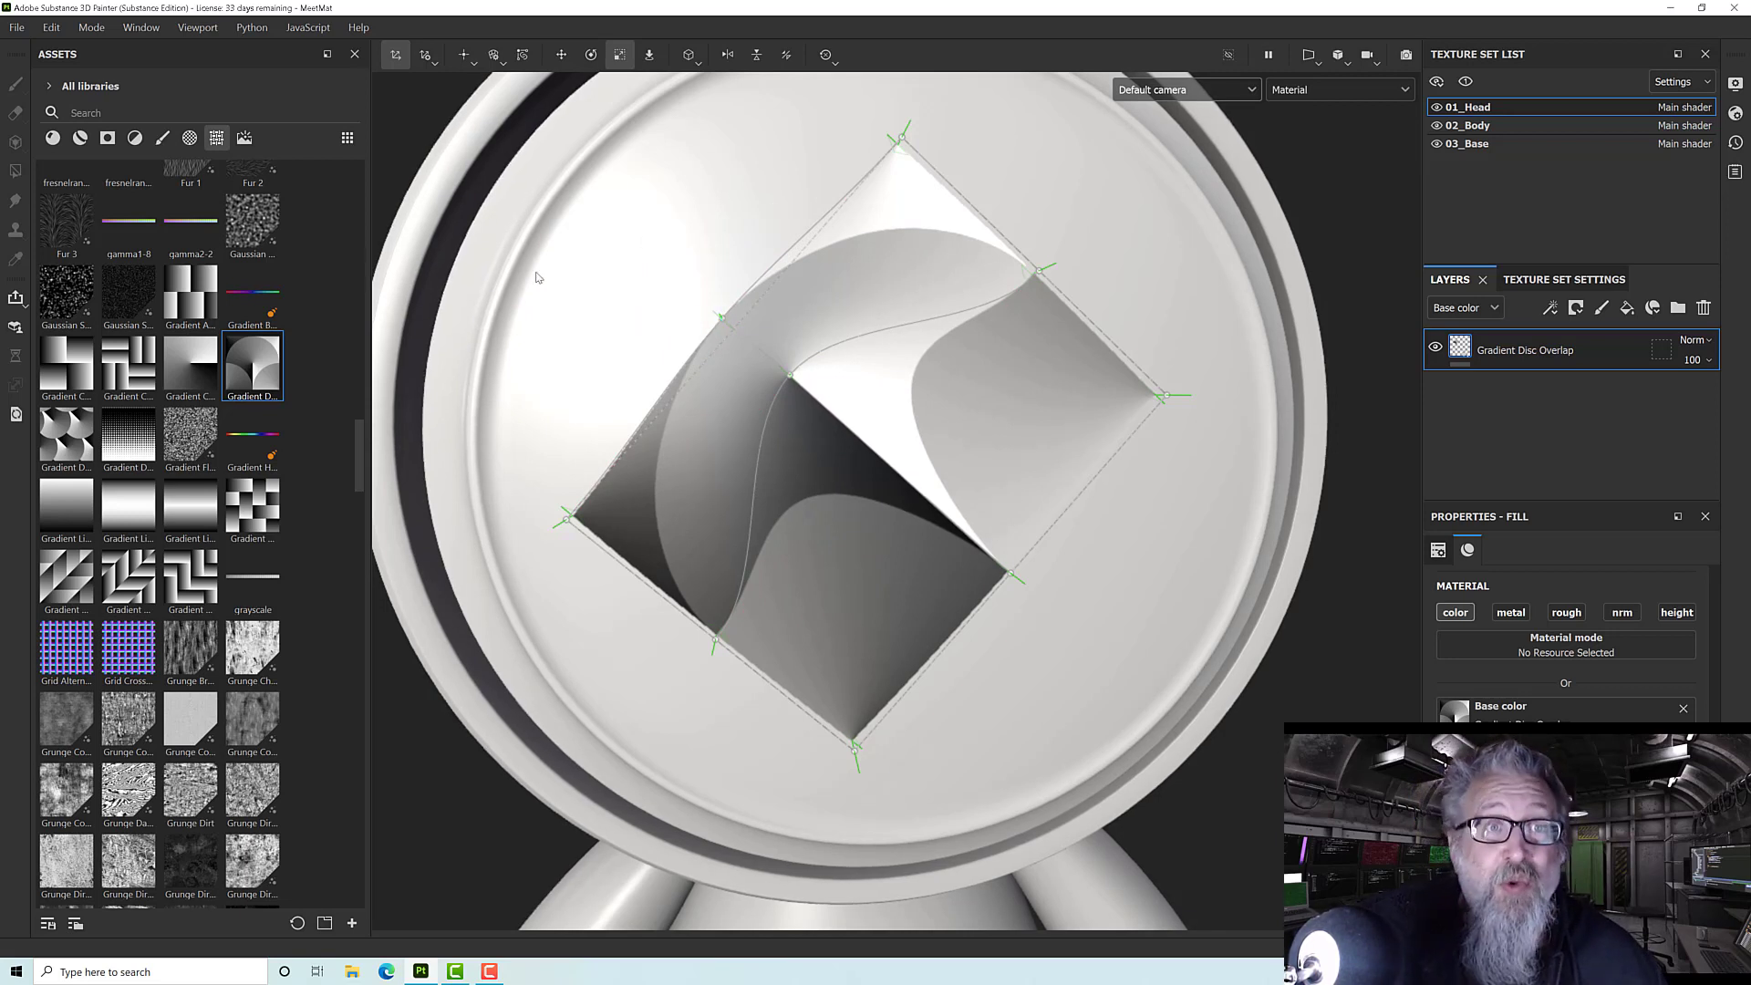
- Rotate the whole gradient warp clockwise until the decal stands upright on the head's face
left_click(591, 56)
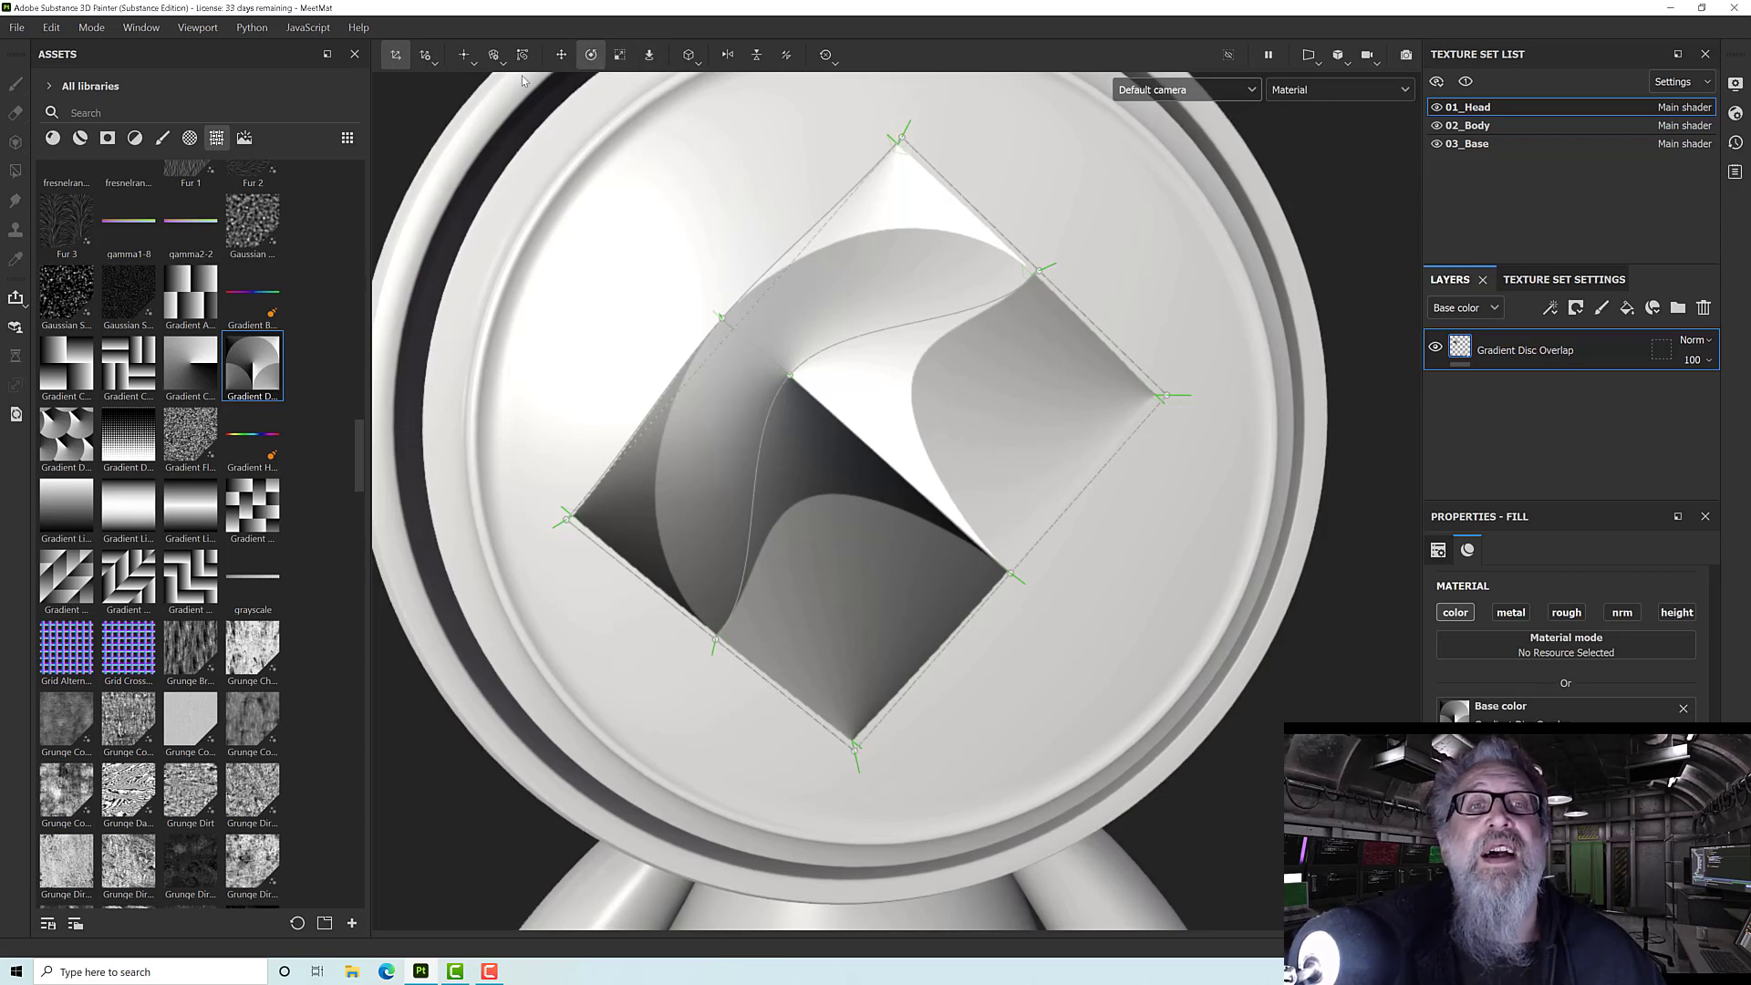
left_click(475, 62)
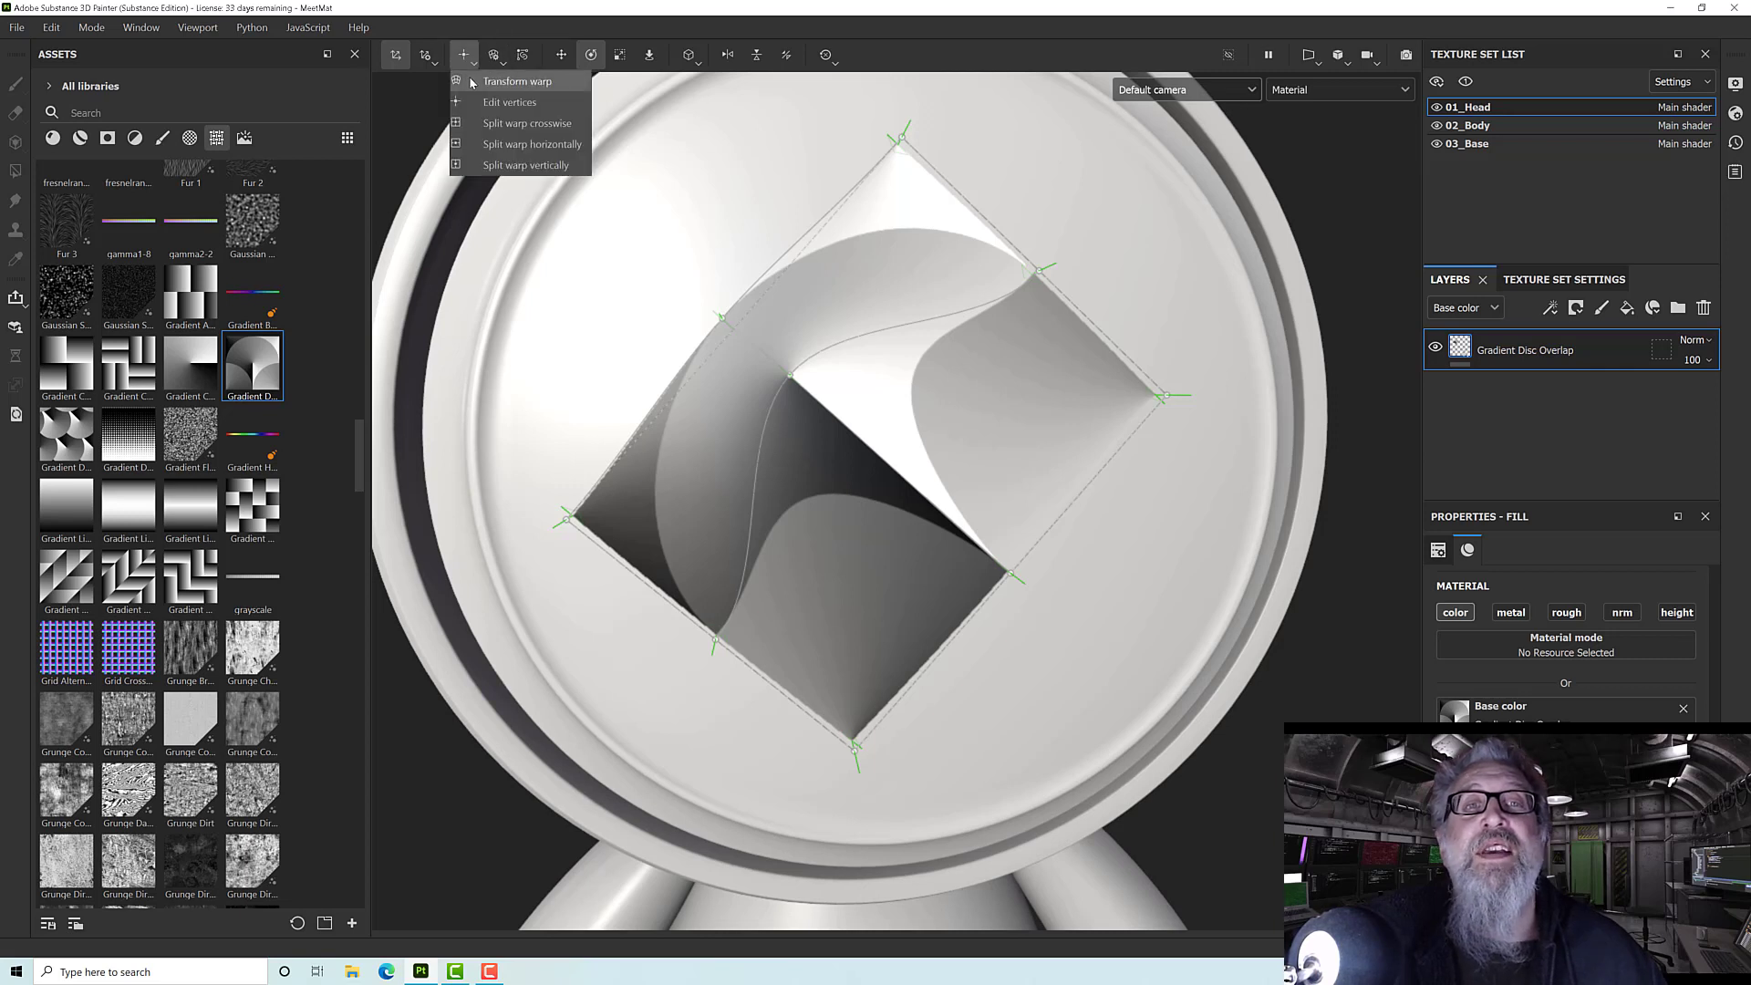
left_click(517, 82)
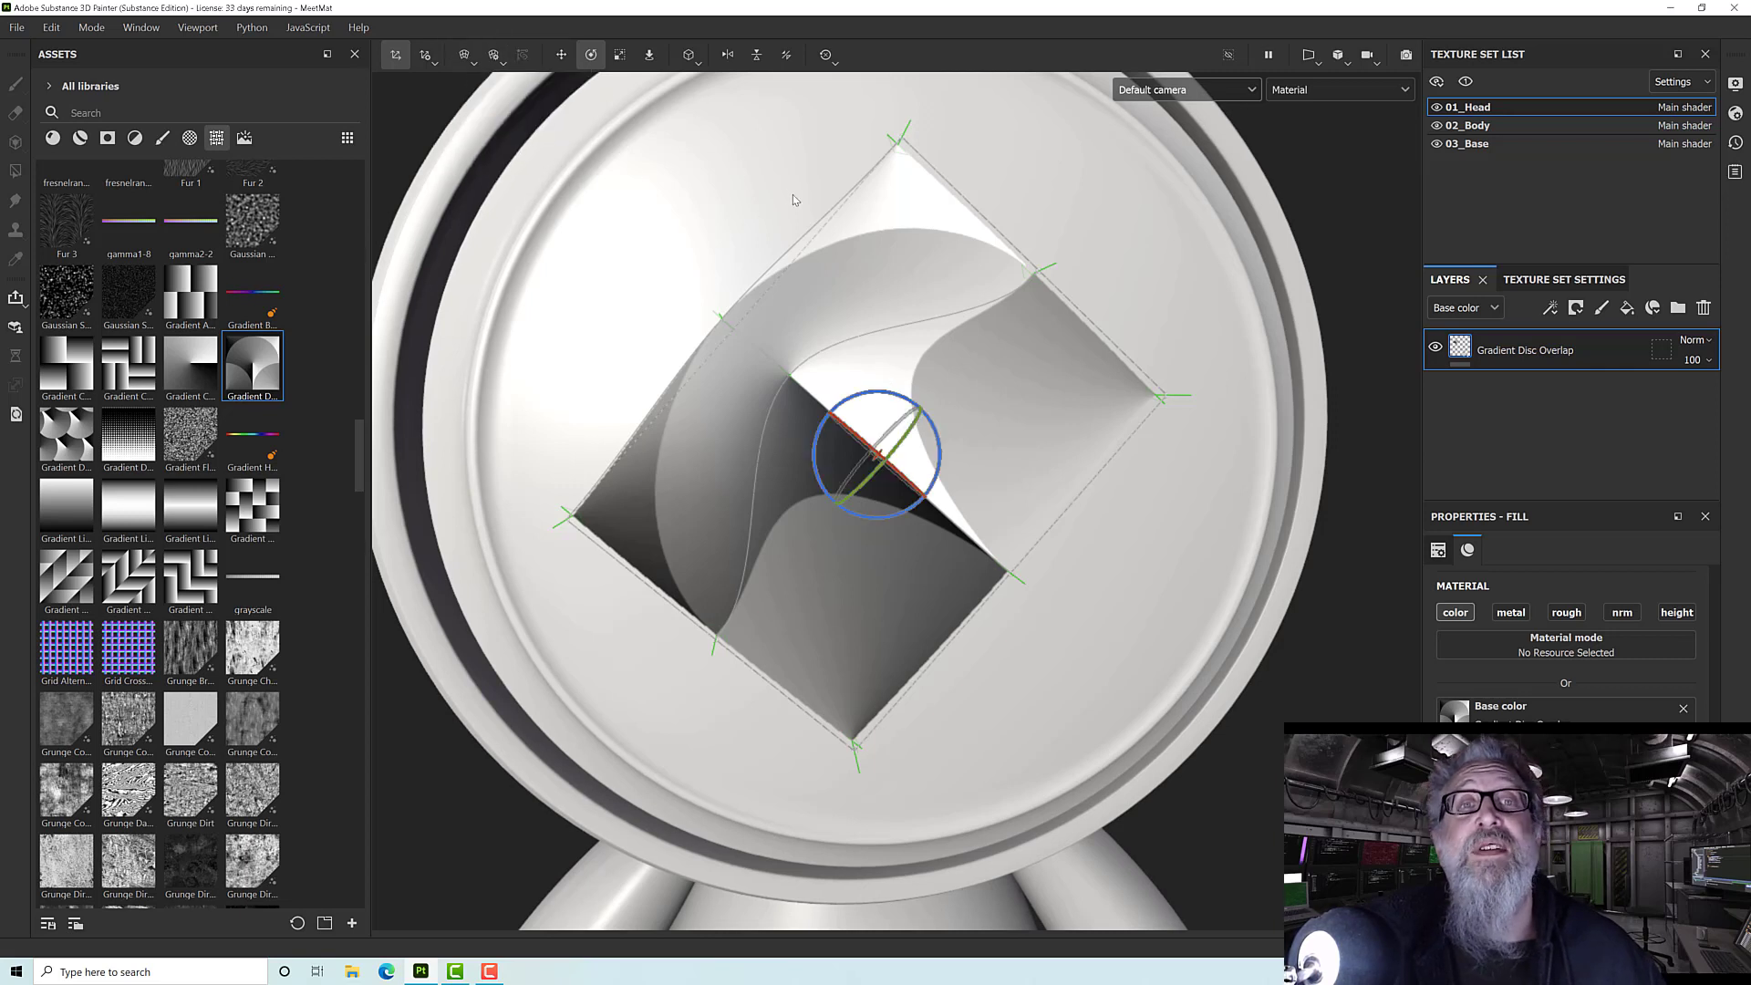
left_click_drag(905, 397, 941, 408)
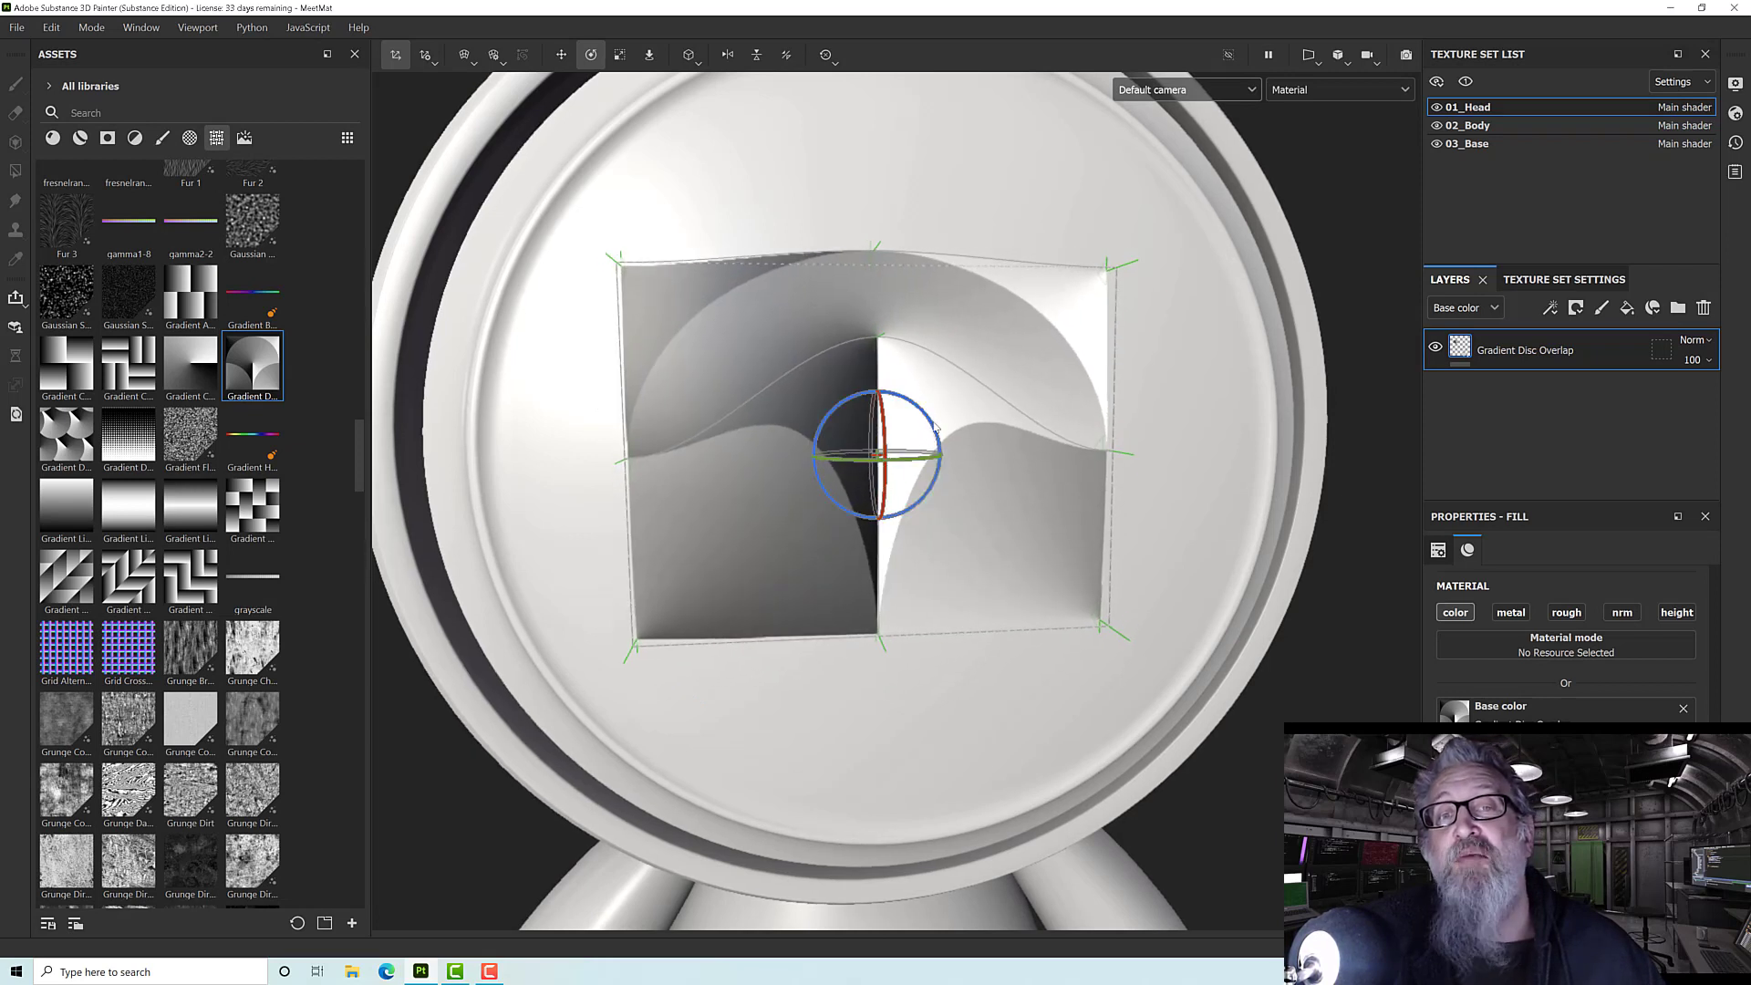
- Rotate the upper-left and upper-right corner vertices of the gradient warp to curl the decal's upper edges
left_click(467, 56)
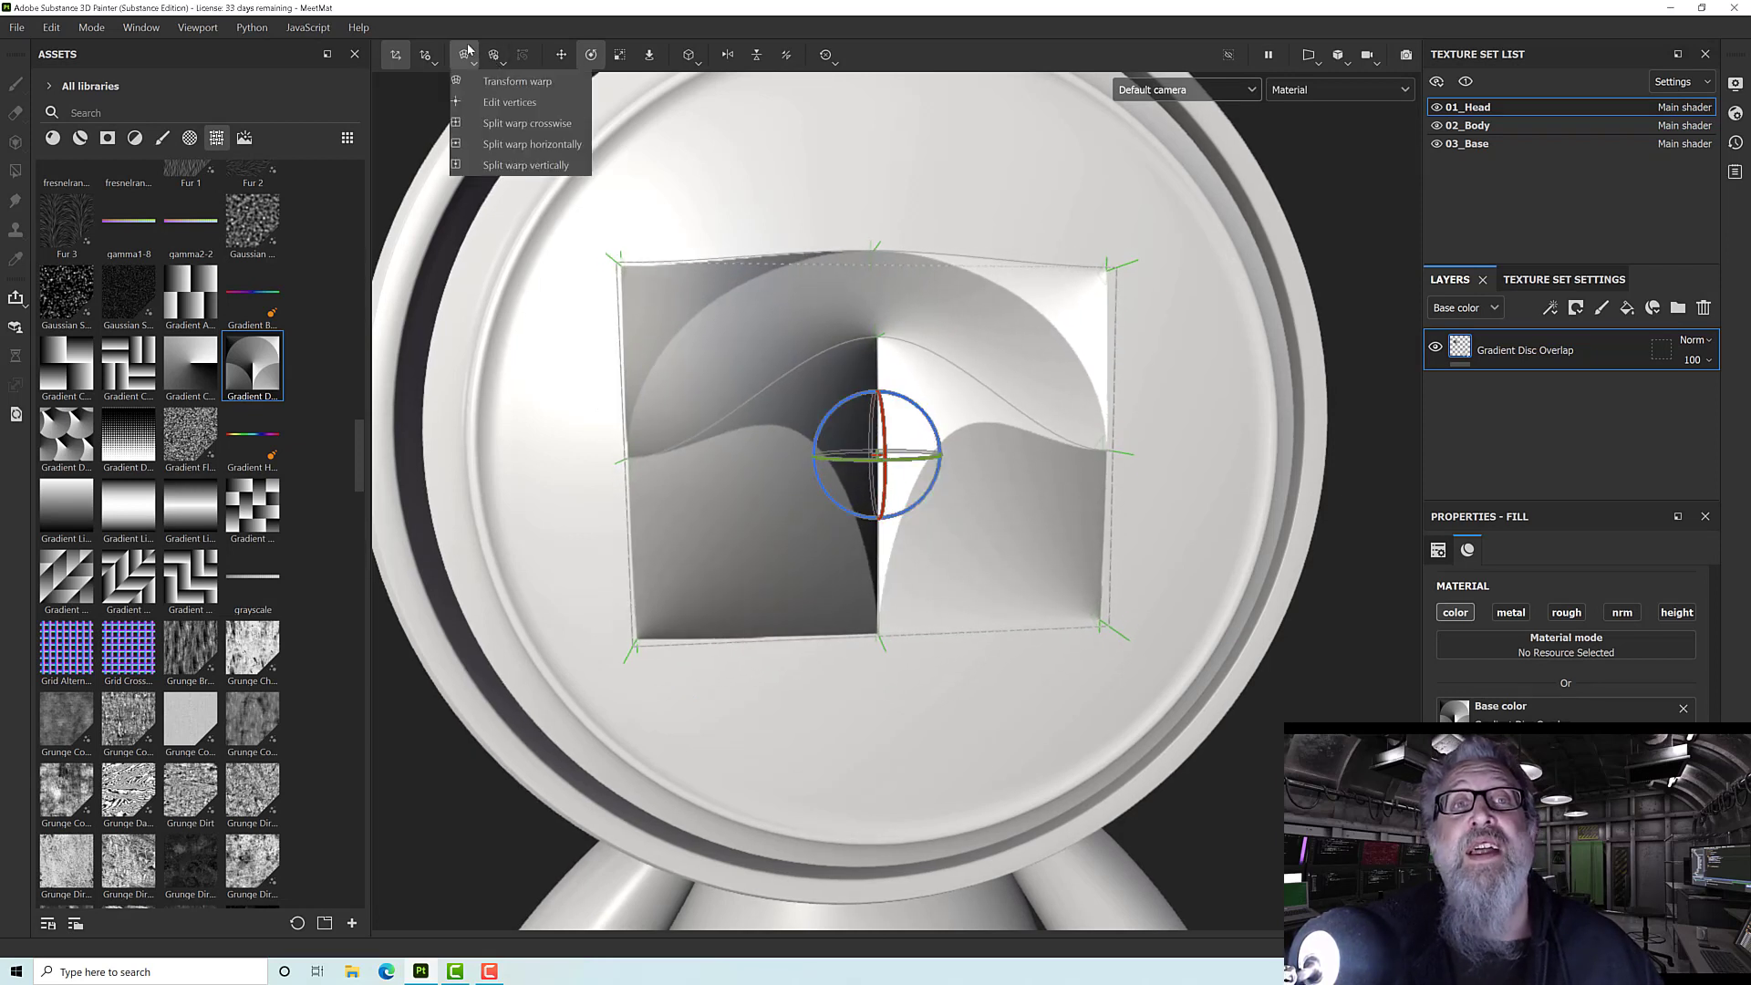
left_click(476, 104)
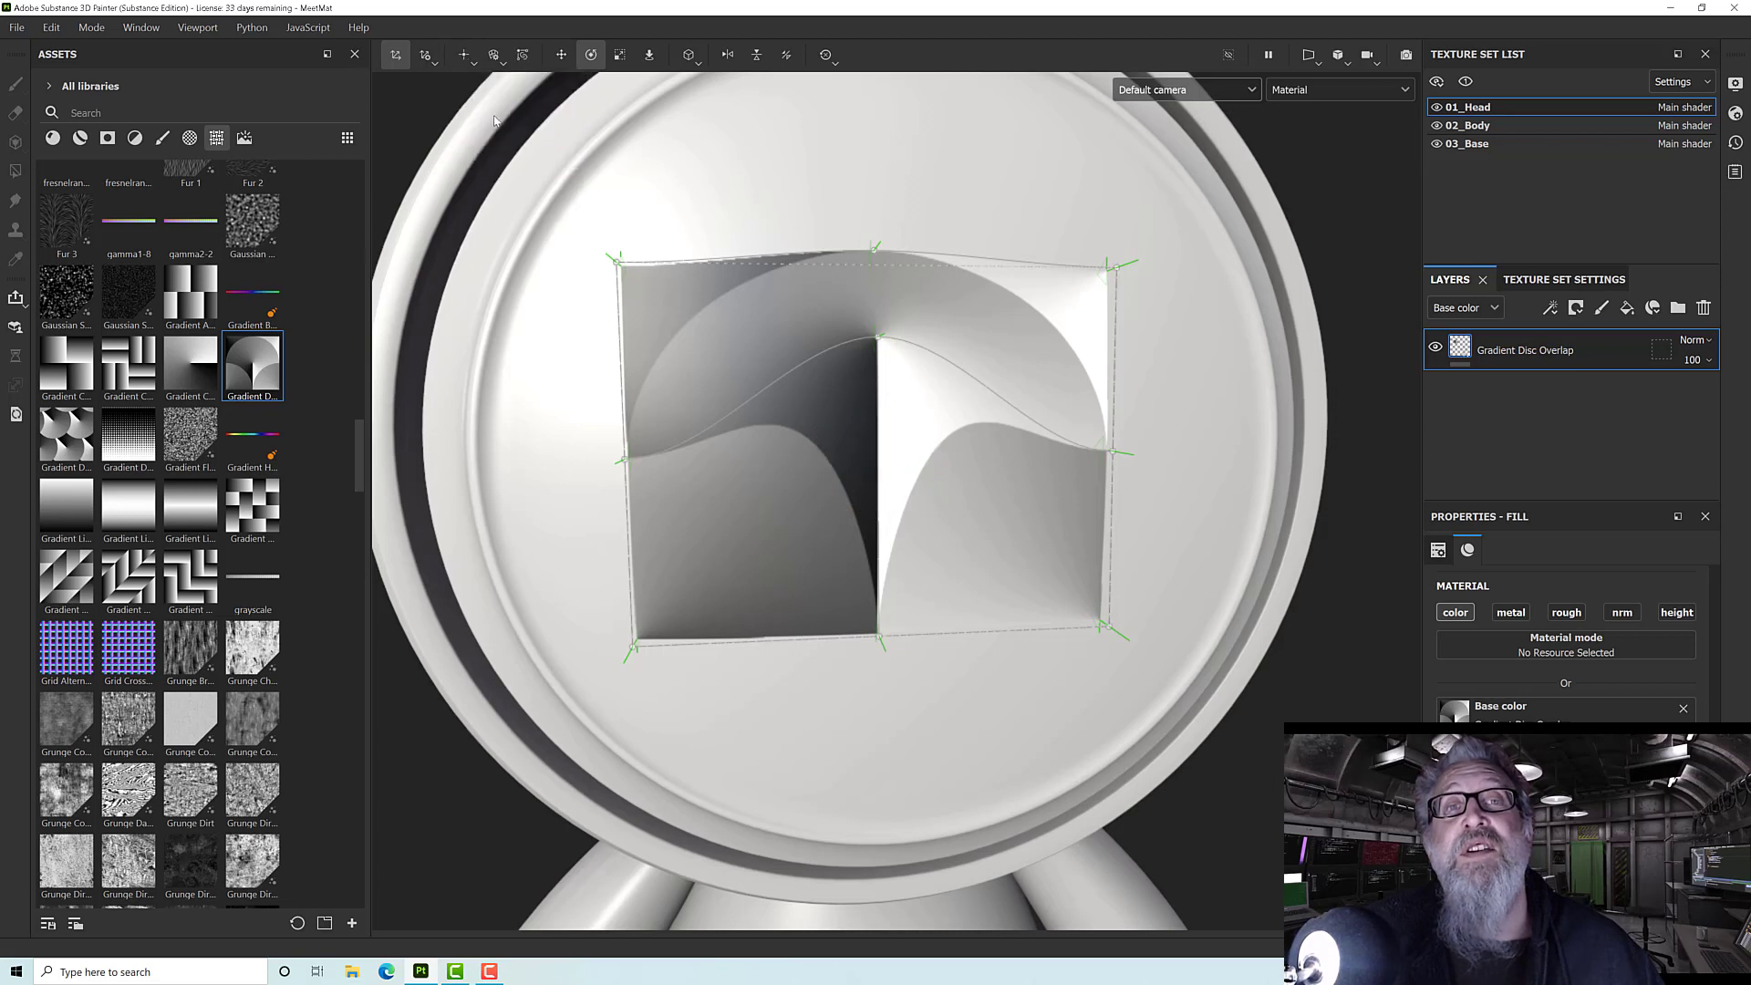
left_click(618, 263)
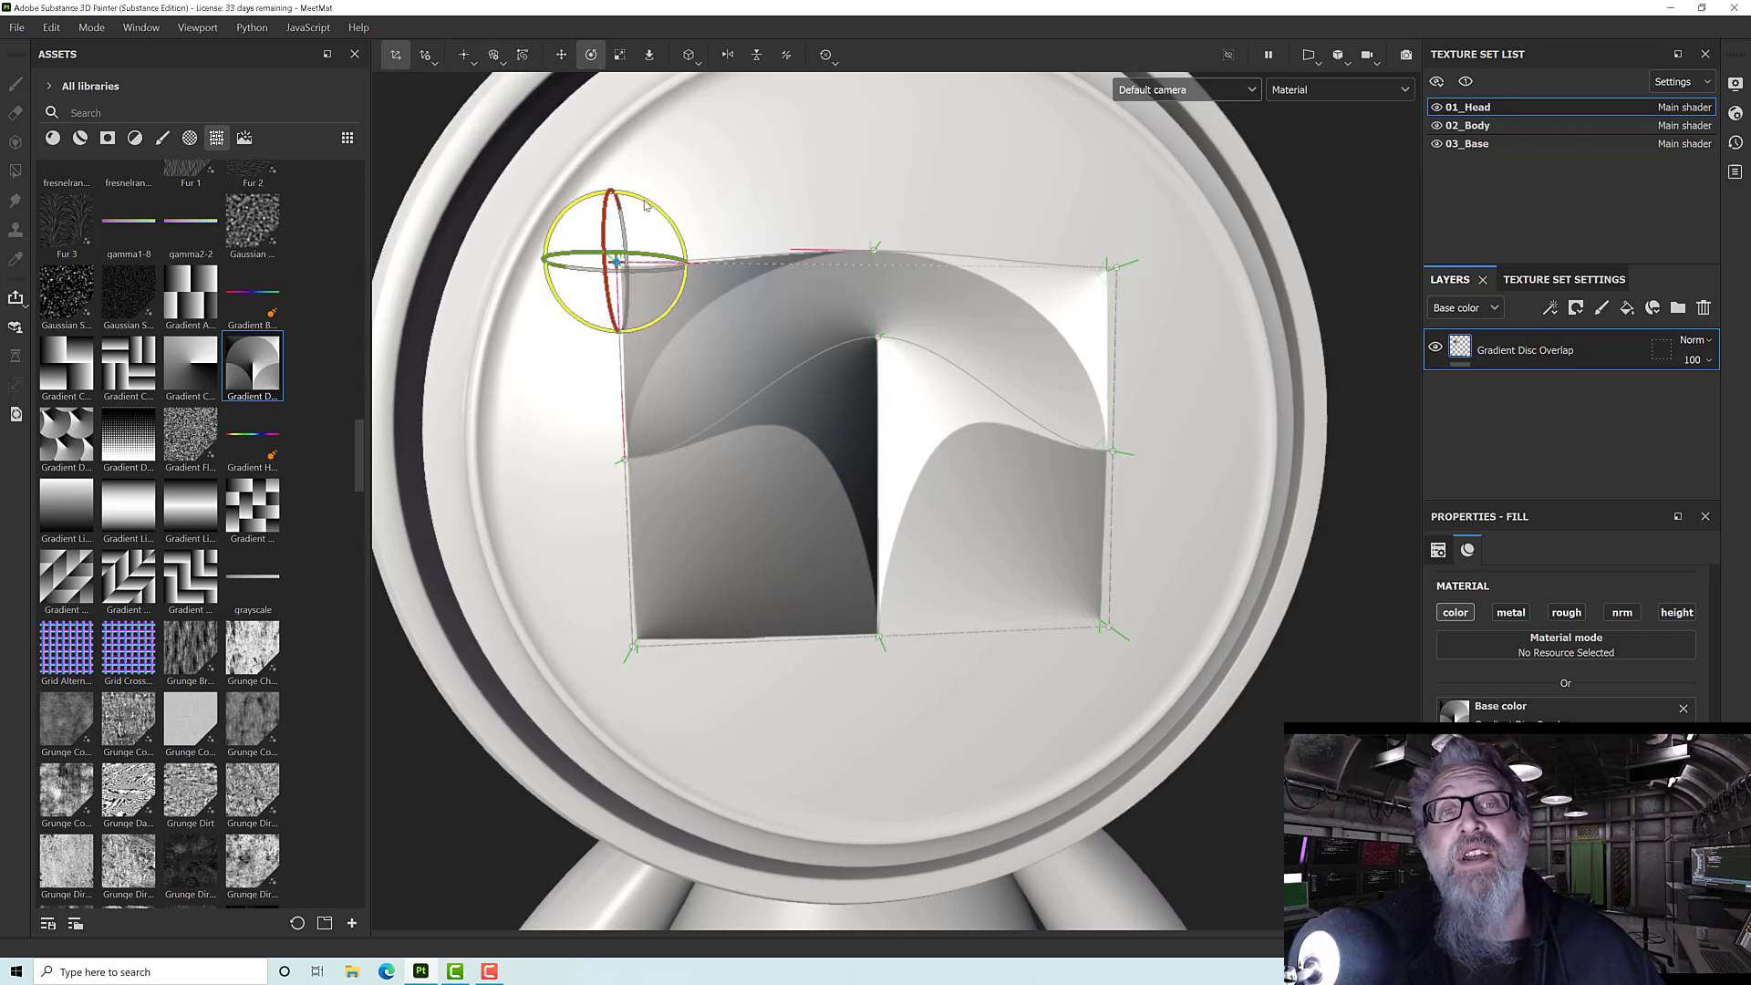
left_click_drag(644, 203, 715, 262)
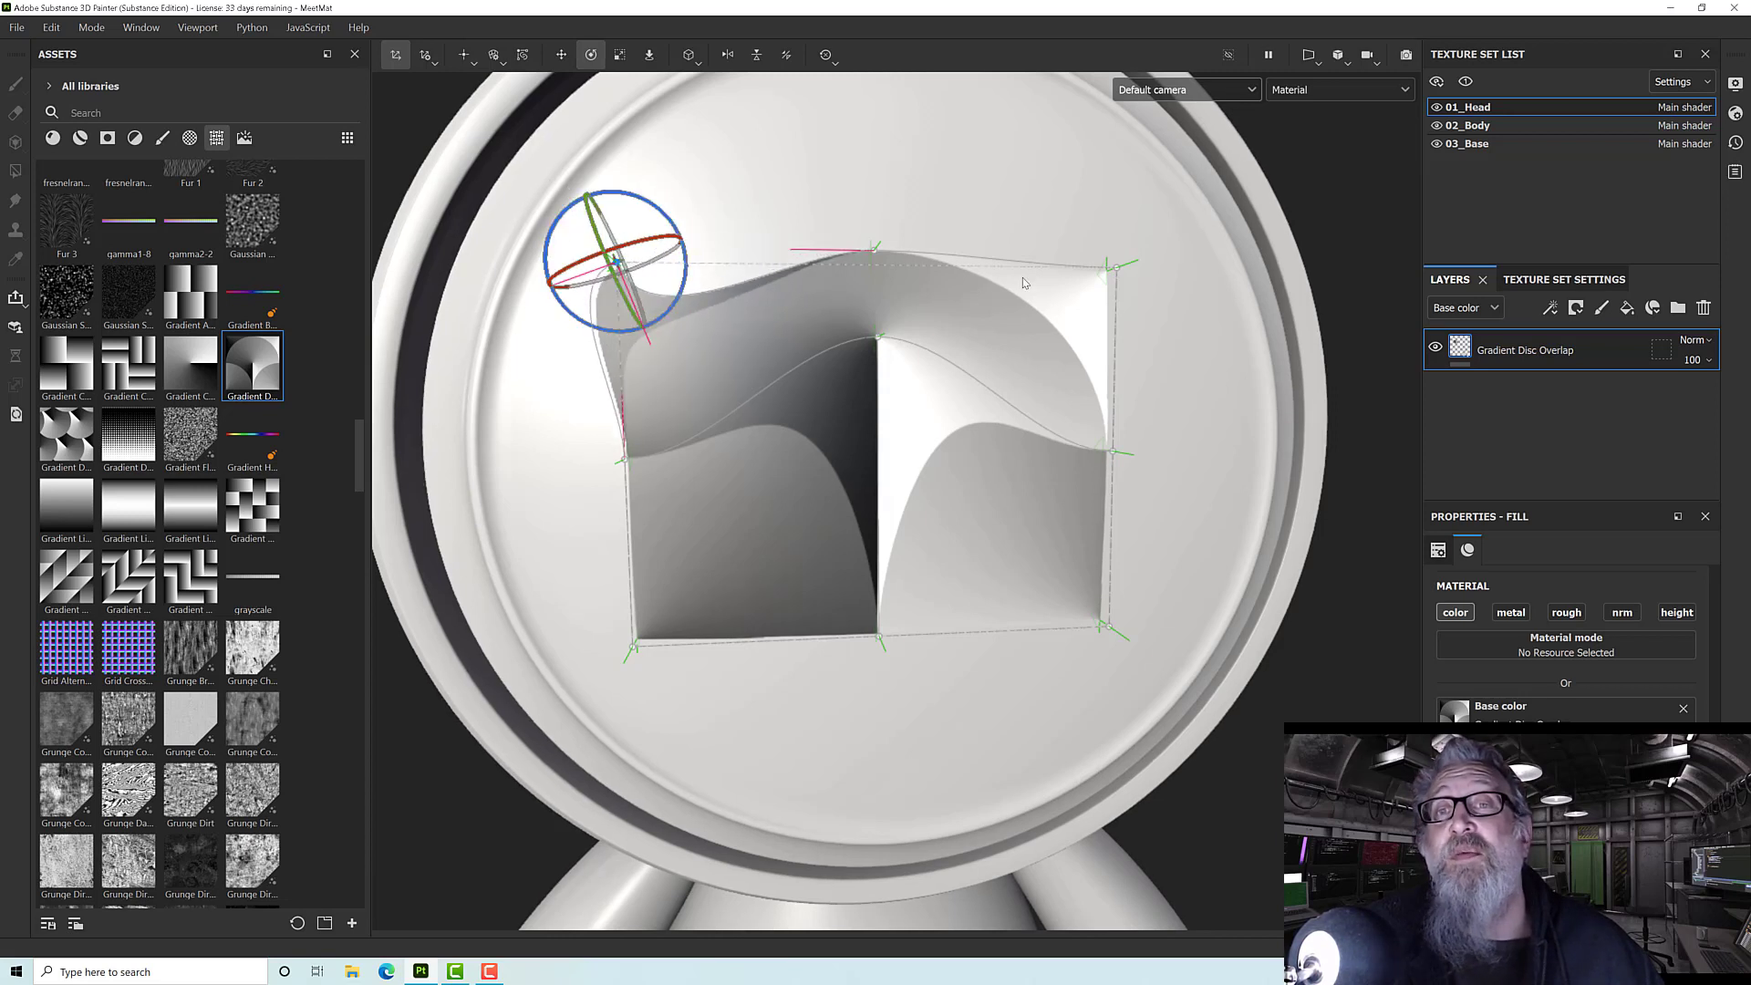
left_click(1115, 267)
left_click_drag(1074, 244, 1074, 290)
scroll(987, 365, "down", 3)
scroll(963, 364, "up", 5)
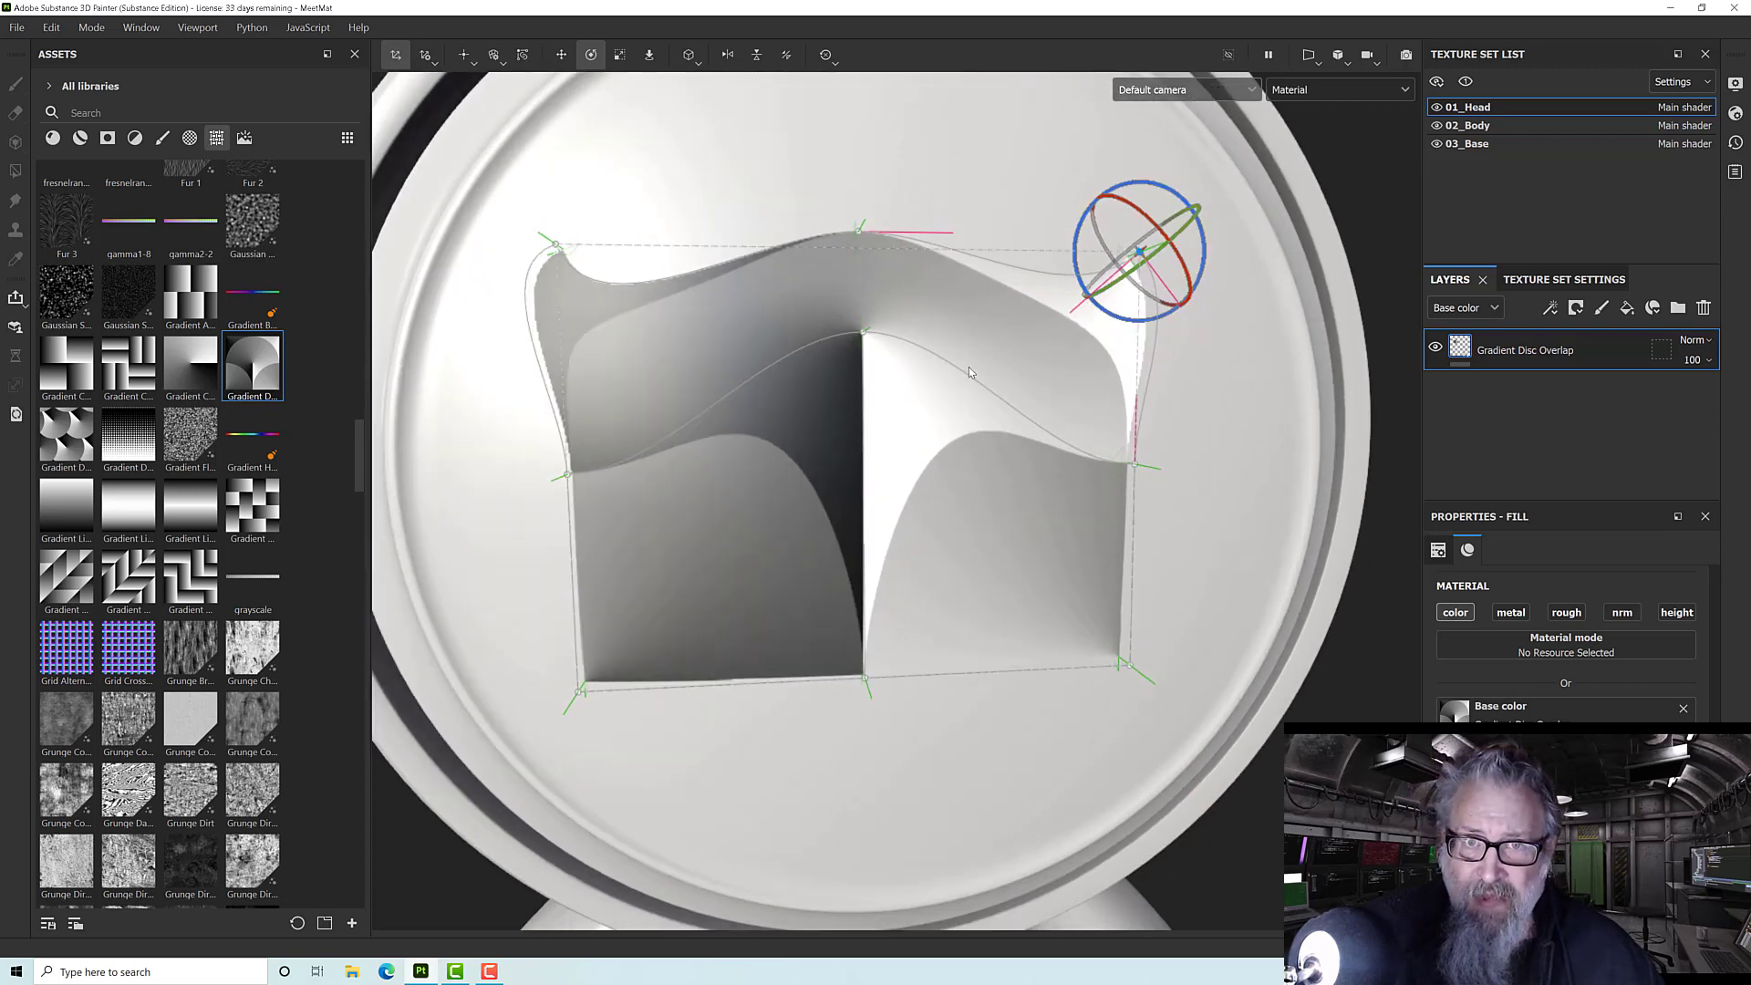
scroll(873, 343, "down", 4)
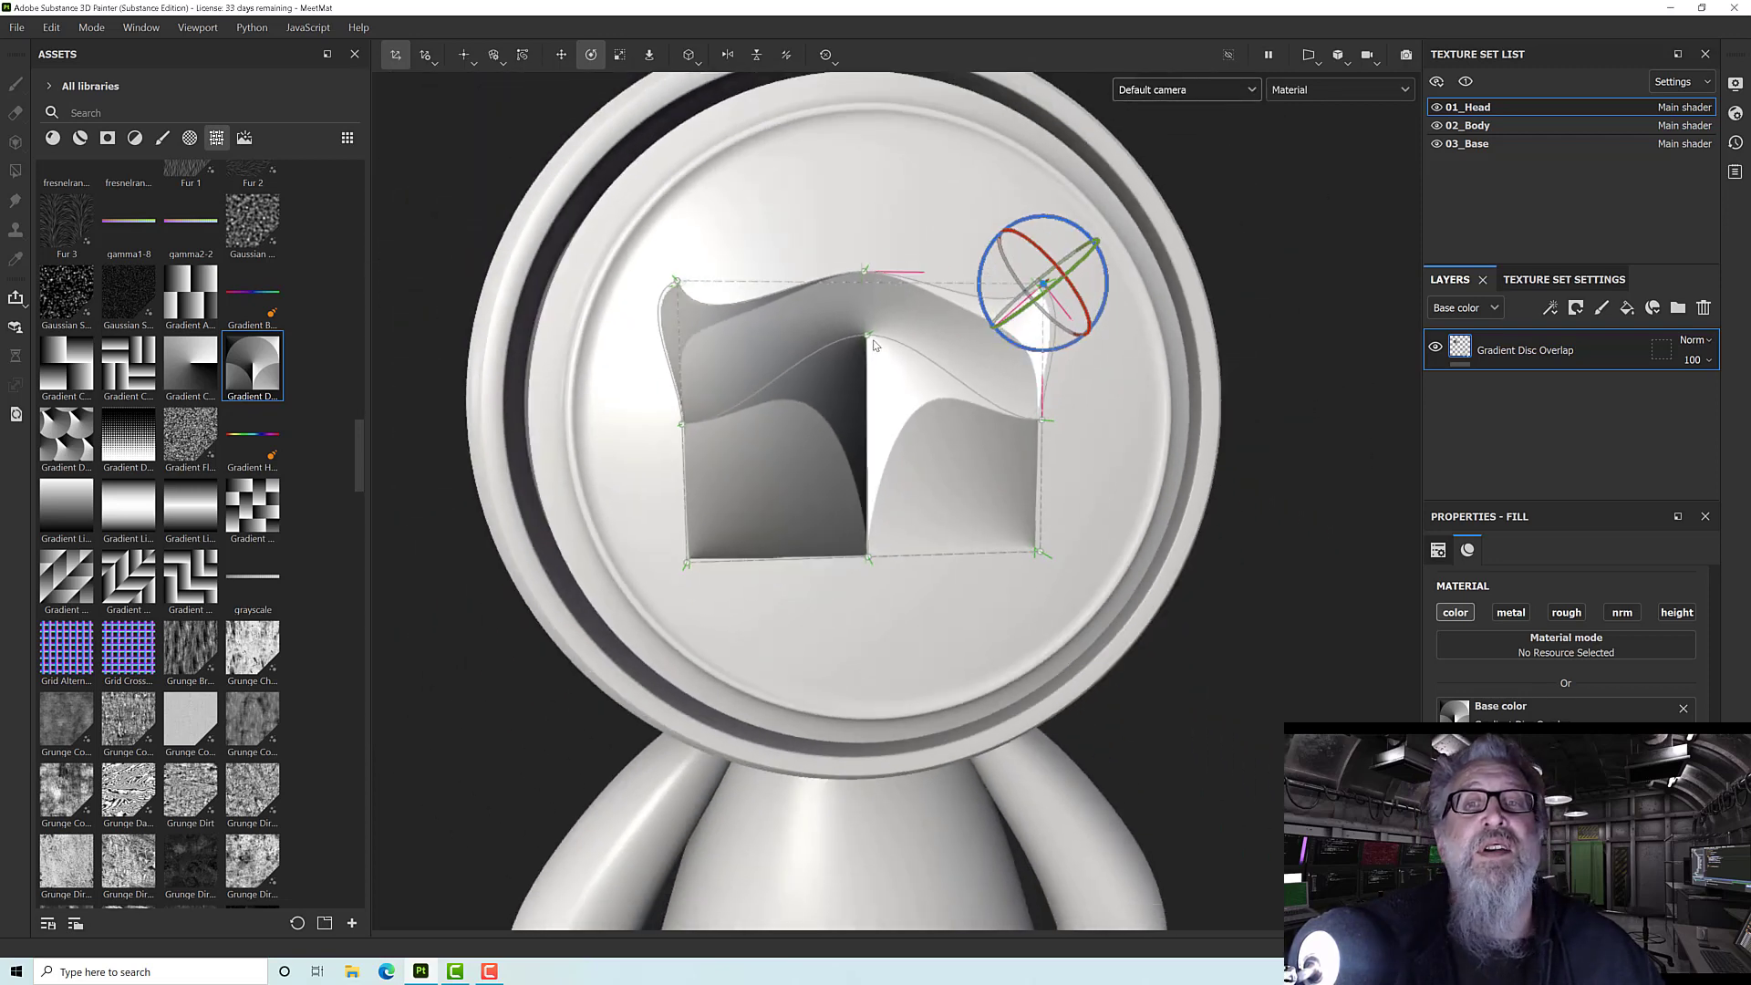
scroll(871, 343, "up", 3)
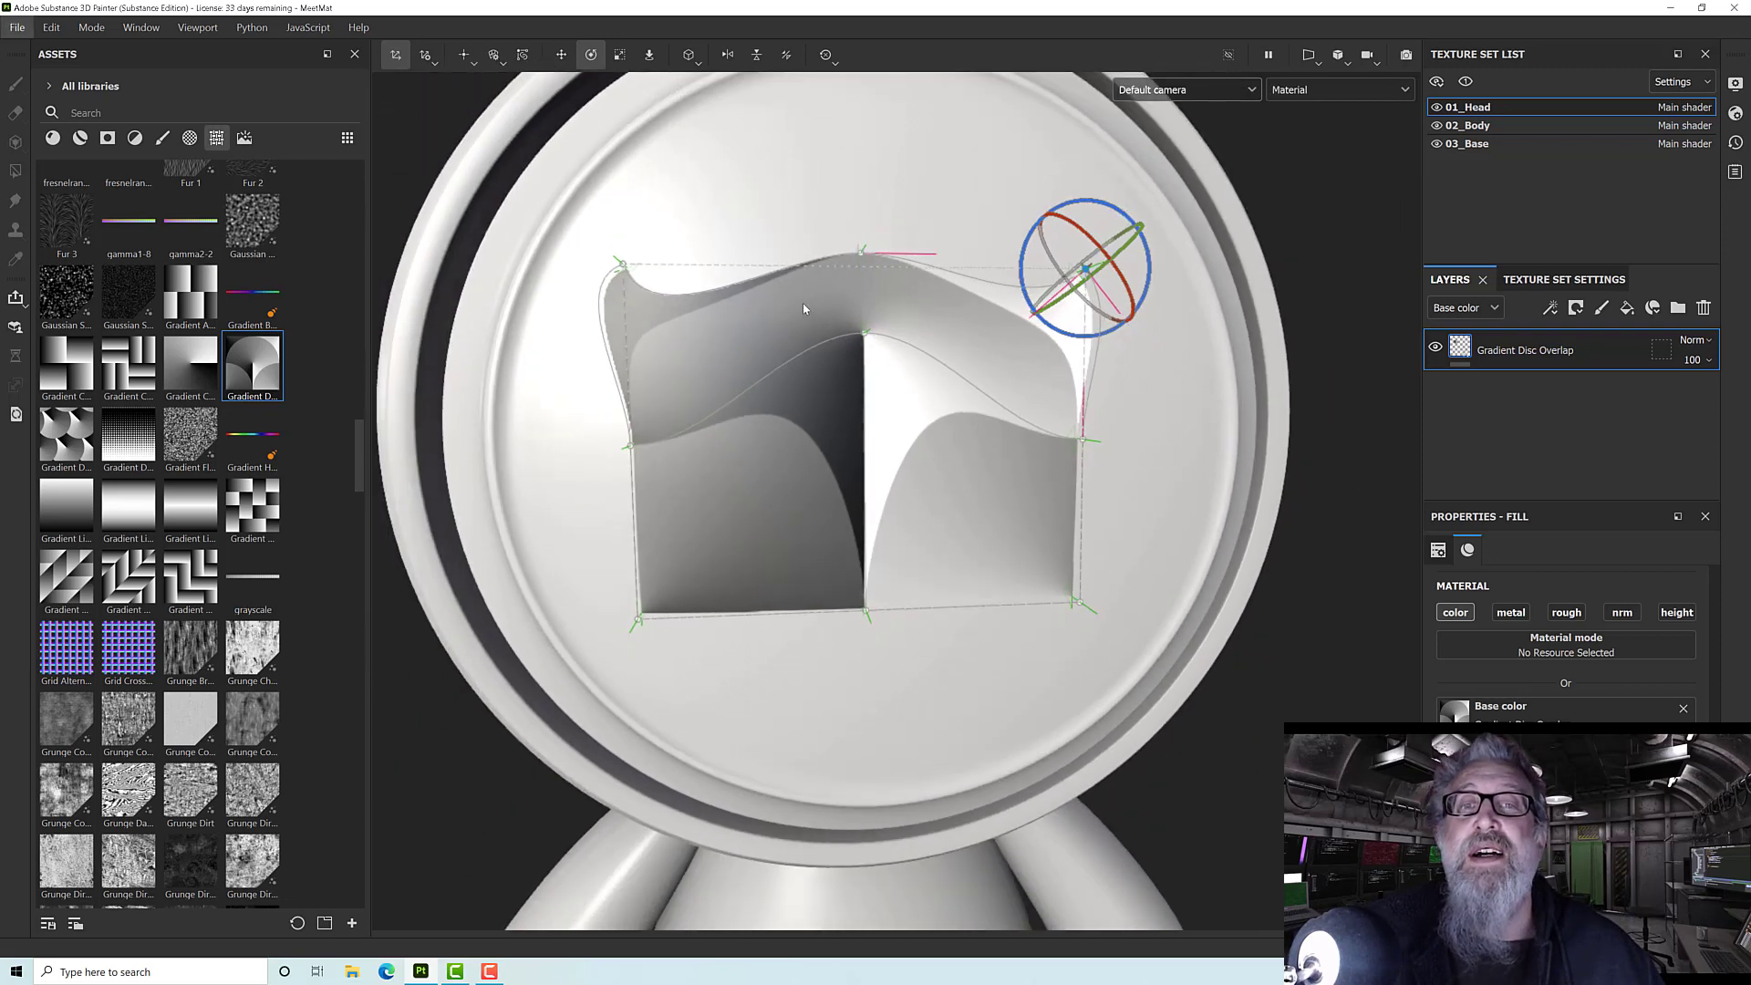
- Delete the Gradient Disc Overlap layer
left_click(1701, 309)
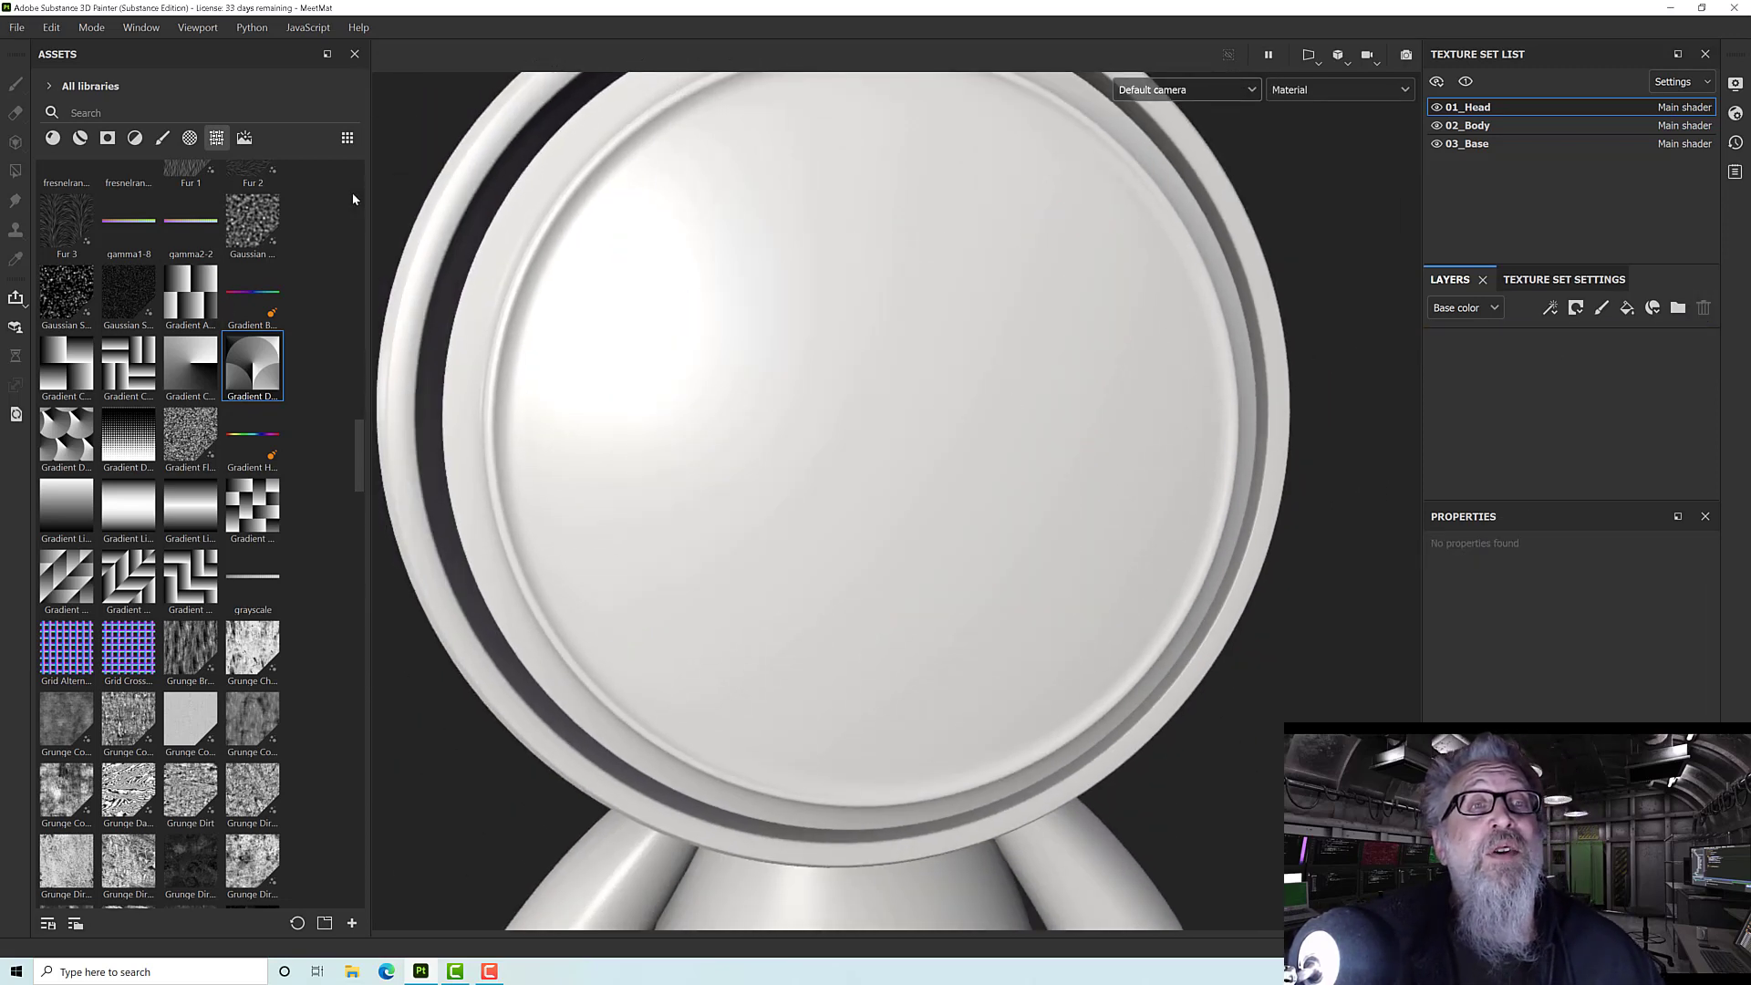
left_click_drag(253, 301, 15, 942)
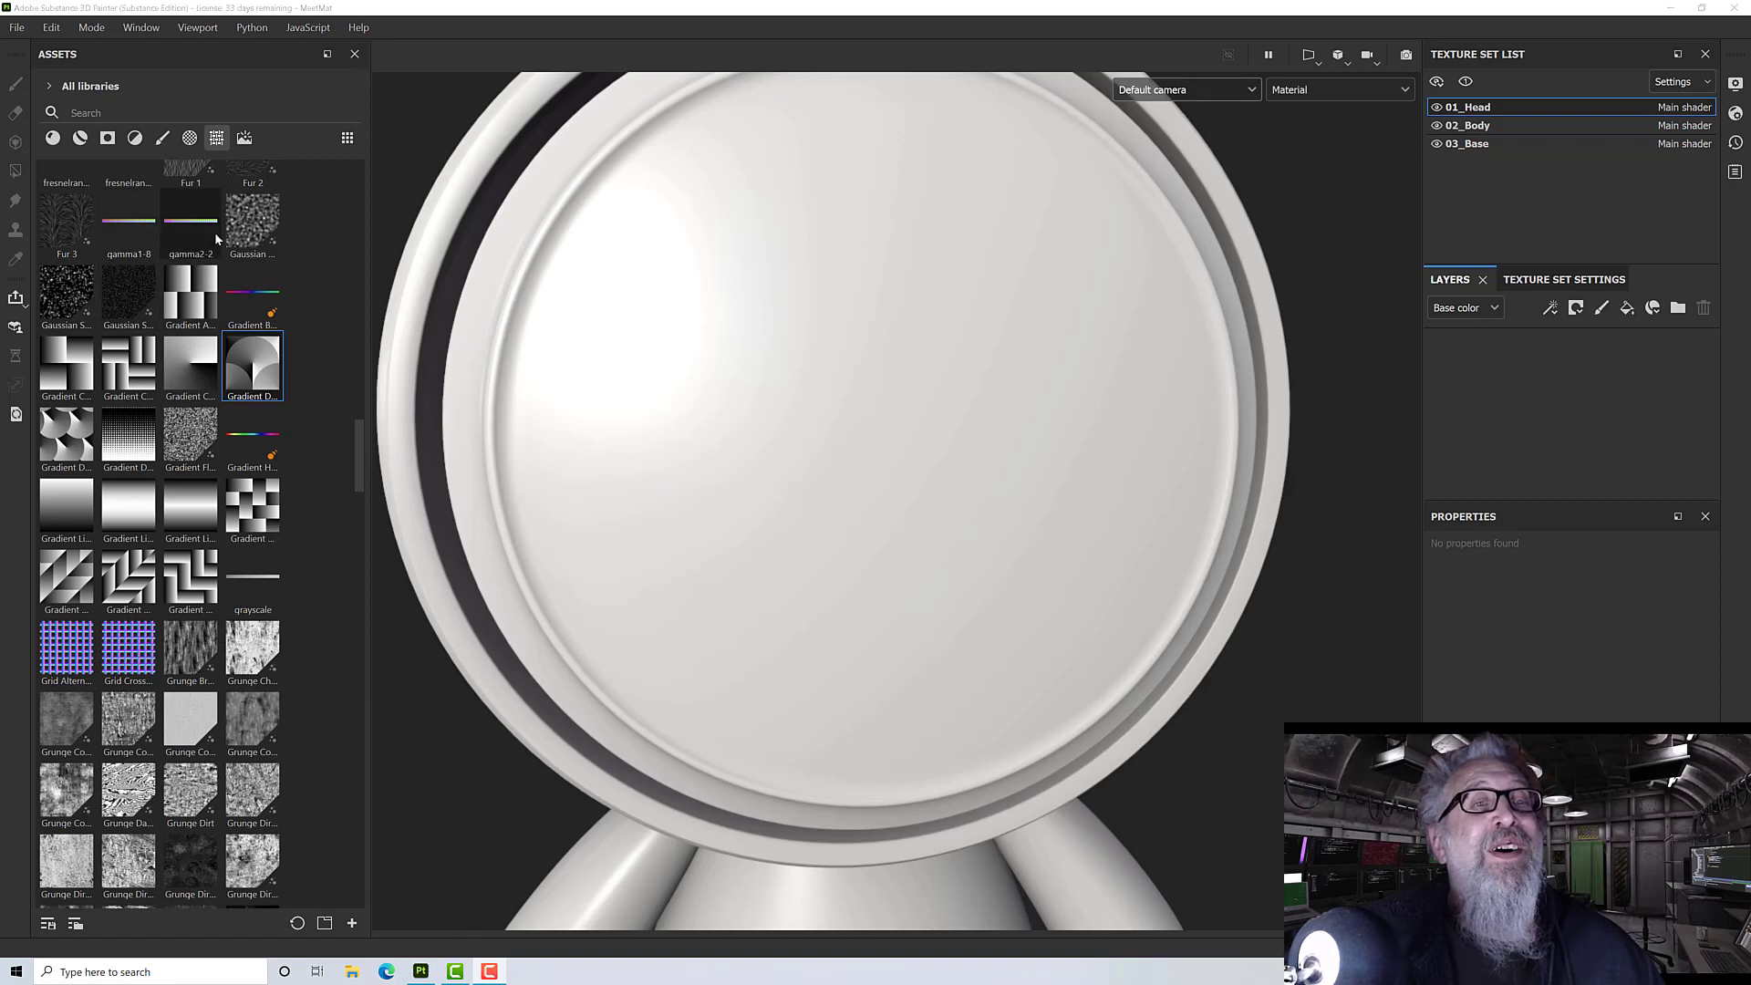
- Place the Gaussian Noise texture as a Height decal on the head and move it to the middle of the face
left_click_drag(248, 228, 771, 357)
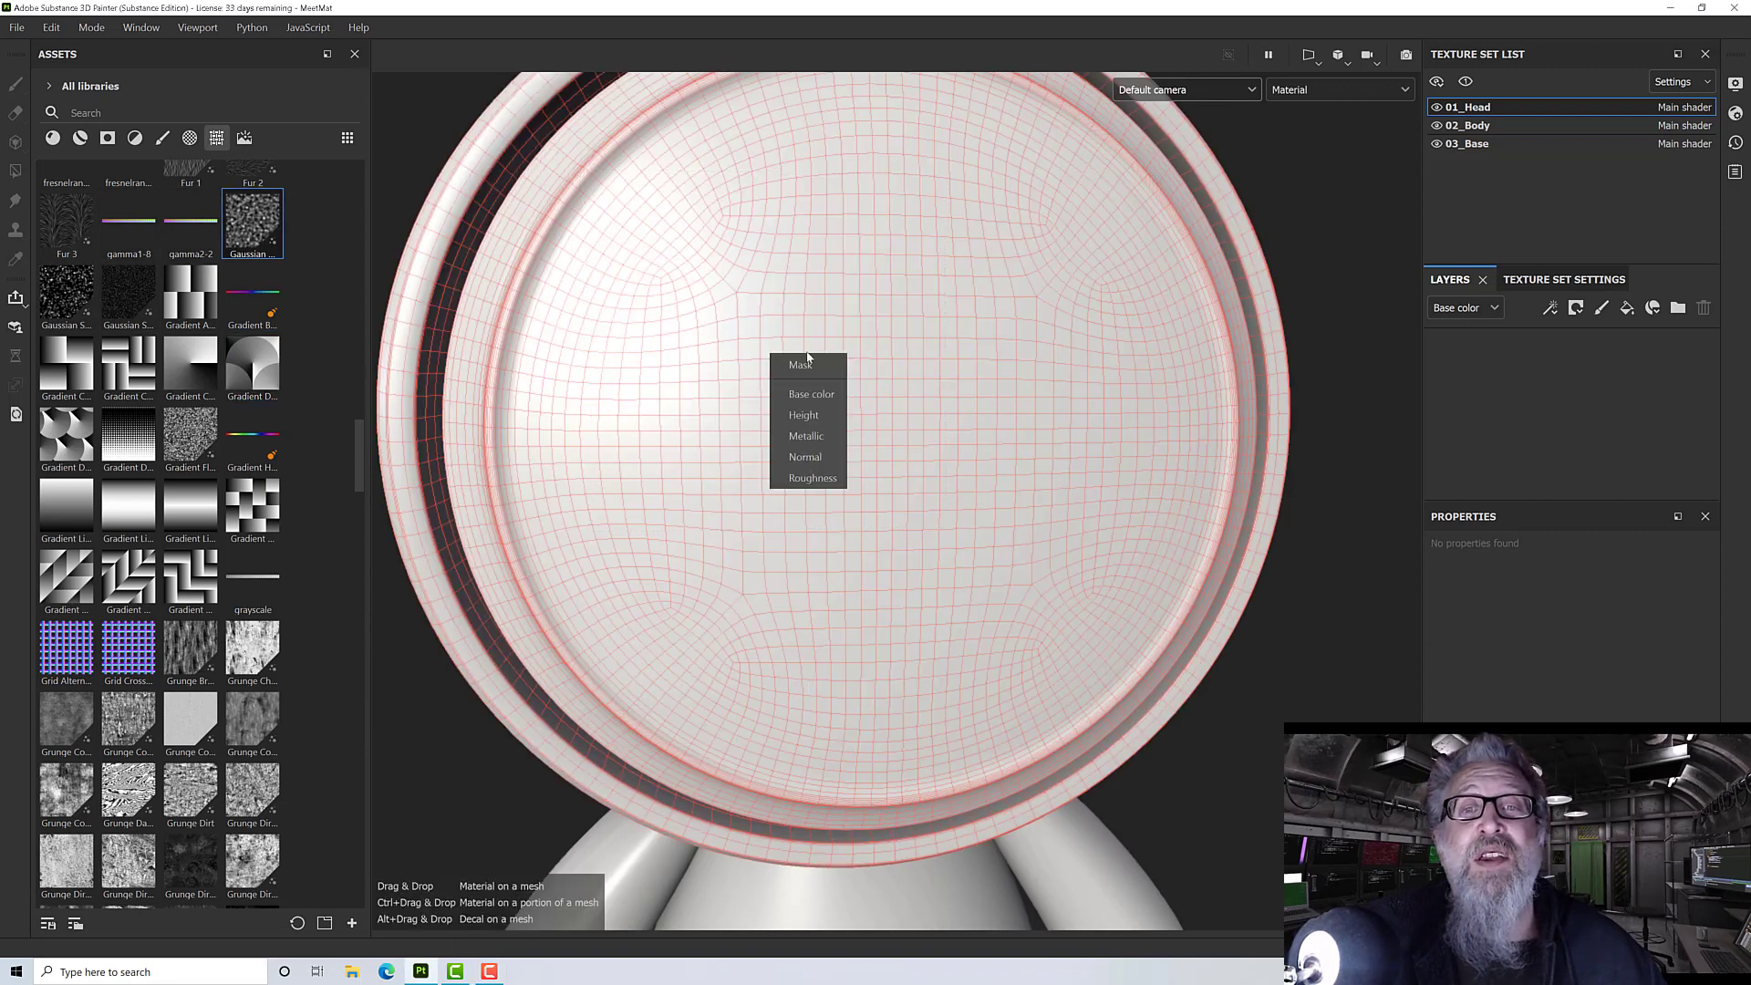
left_click(804, 415)
scroll(733, 358, "up", 1)
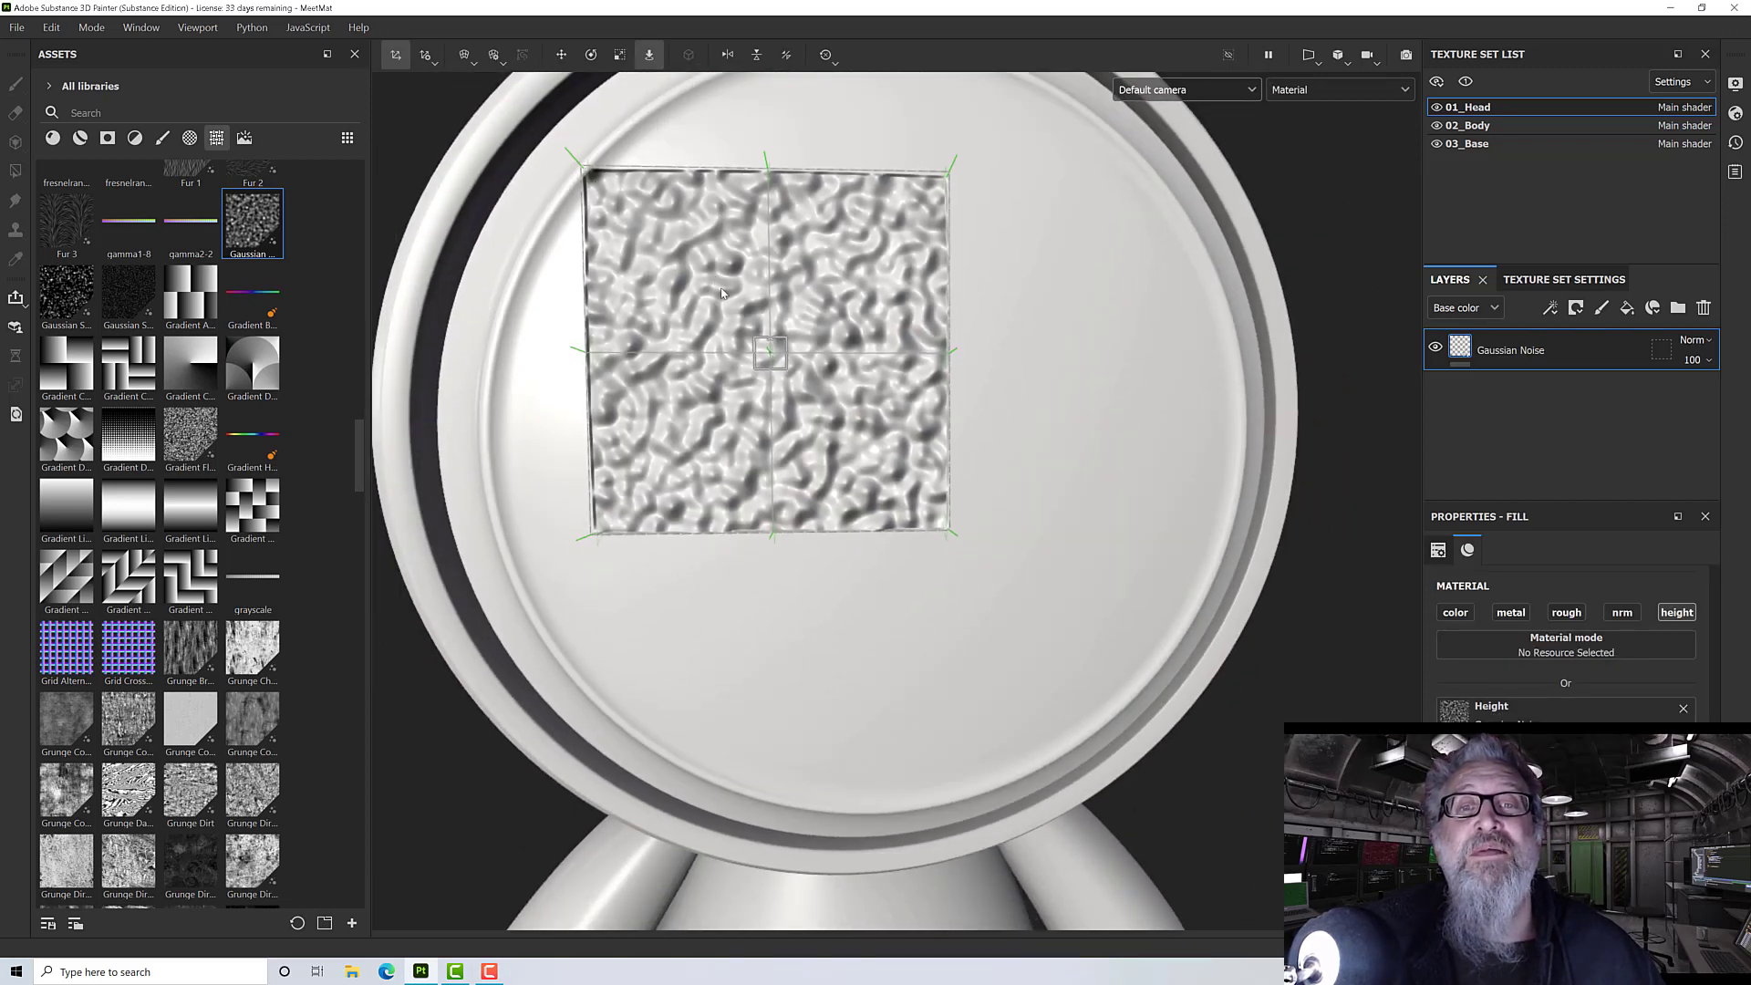
left_click_drag(767, 342, 824, 417)
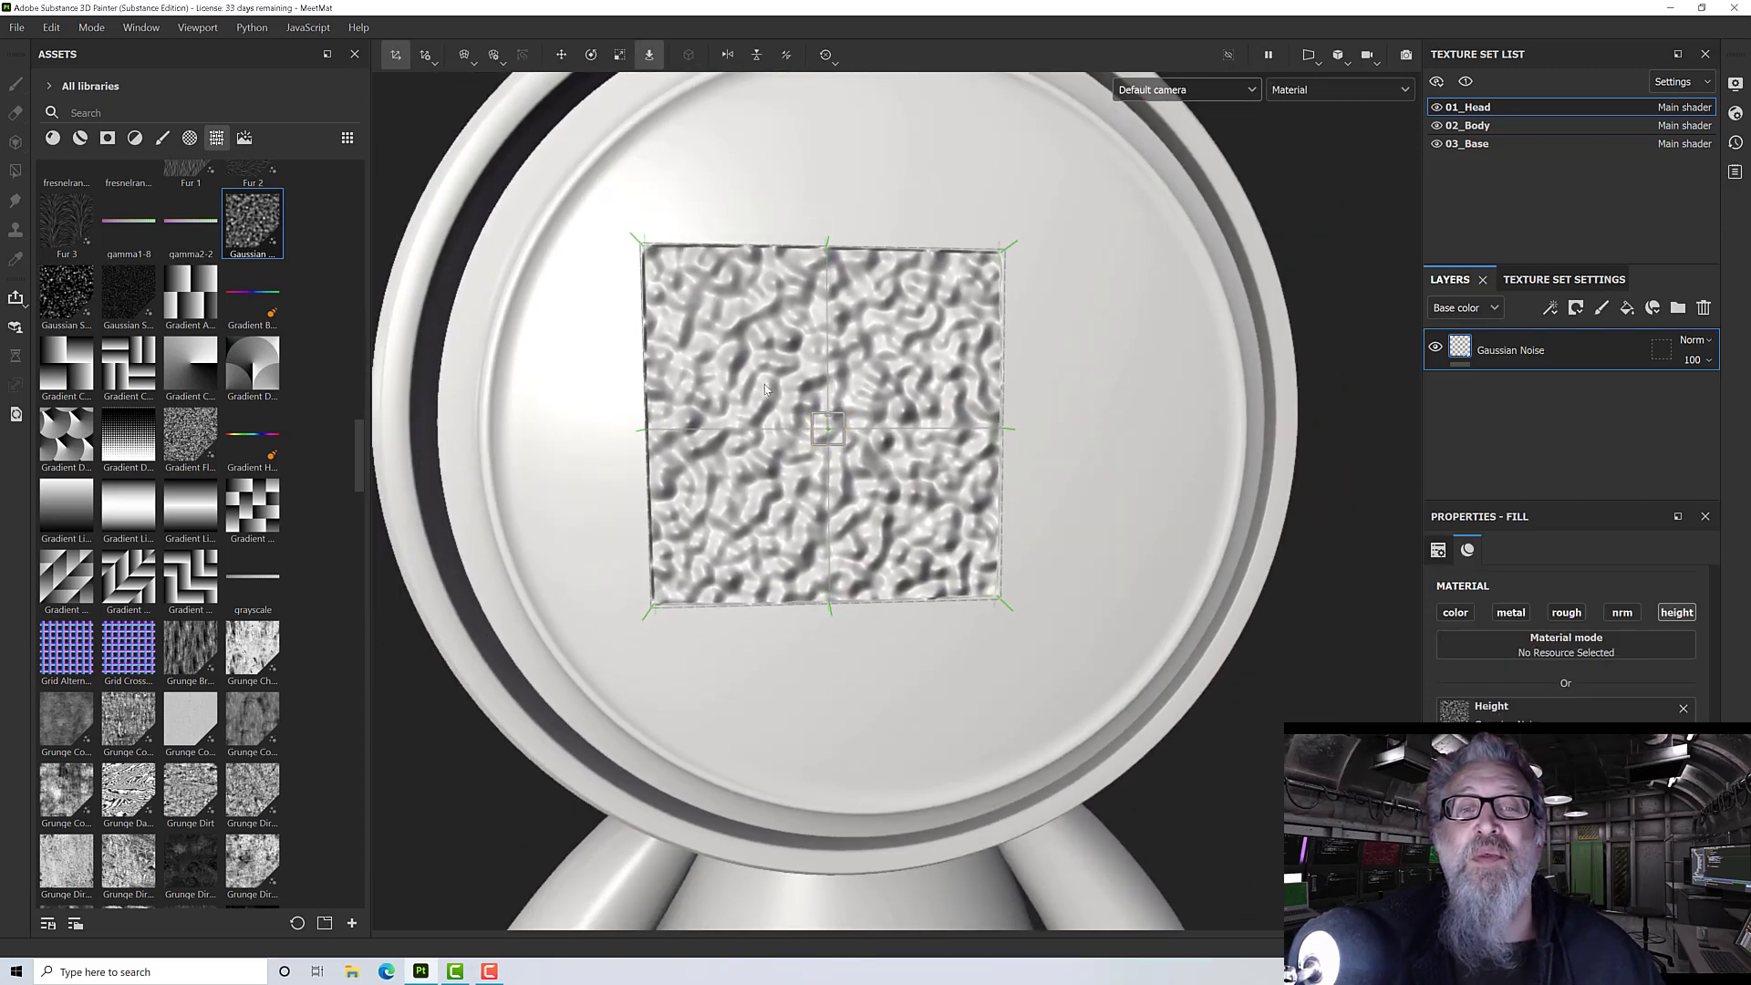
left_click(791, 367)
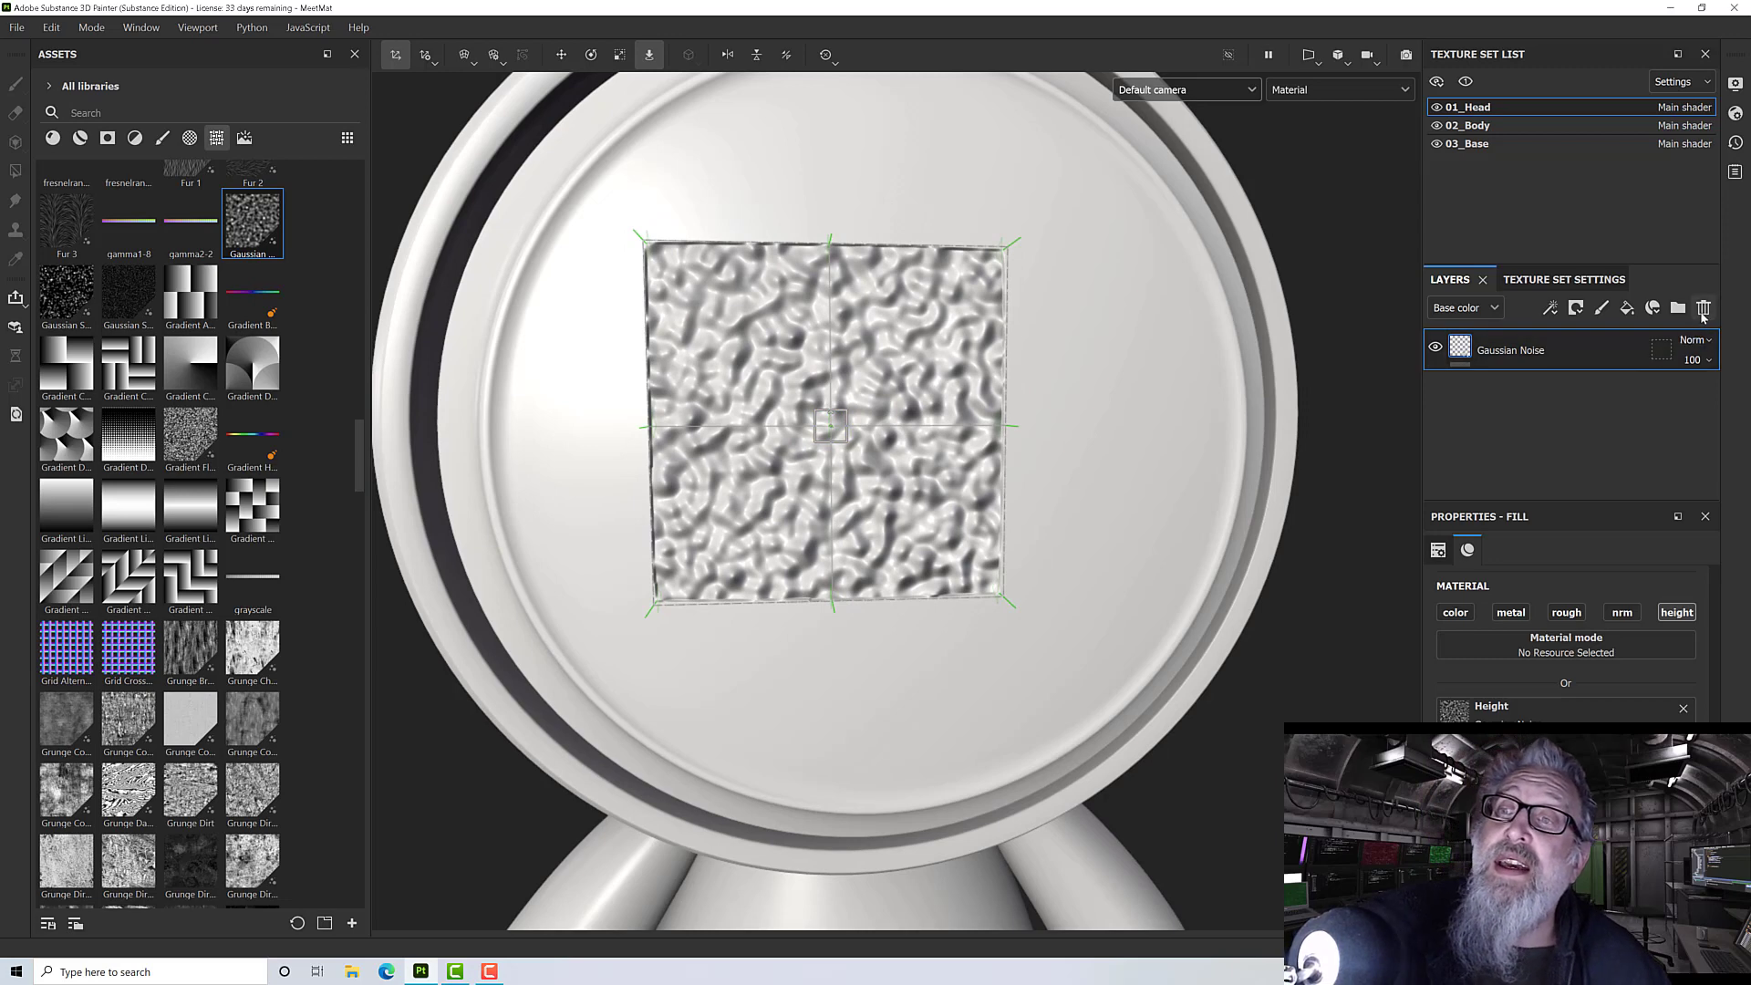
- Delete the Gaussian Noise layer
left_click(1703, 307)
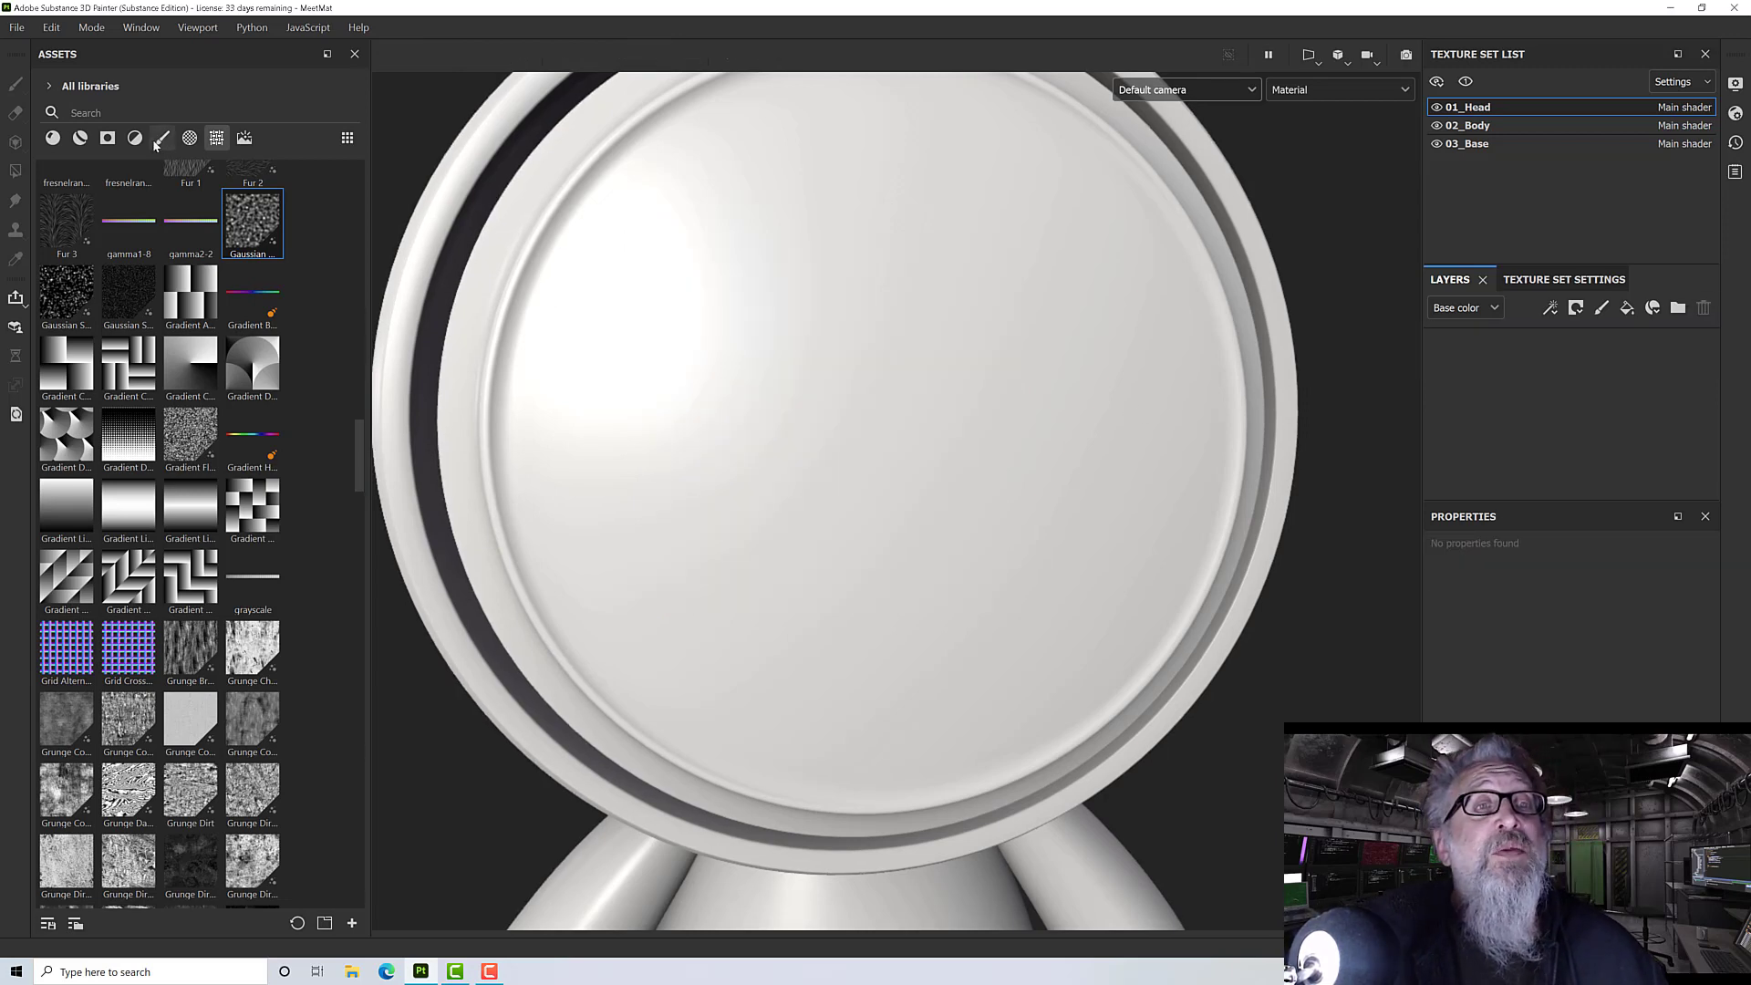
- Find the Brush Sponge Dense alpha, place it as a Mask decal on the head, and move it to the middle of the face
left_click(185, 141)
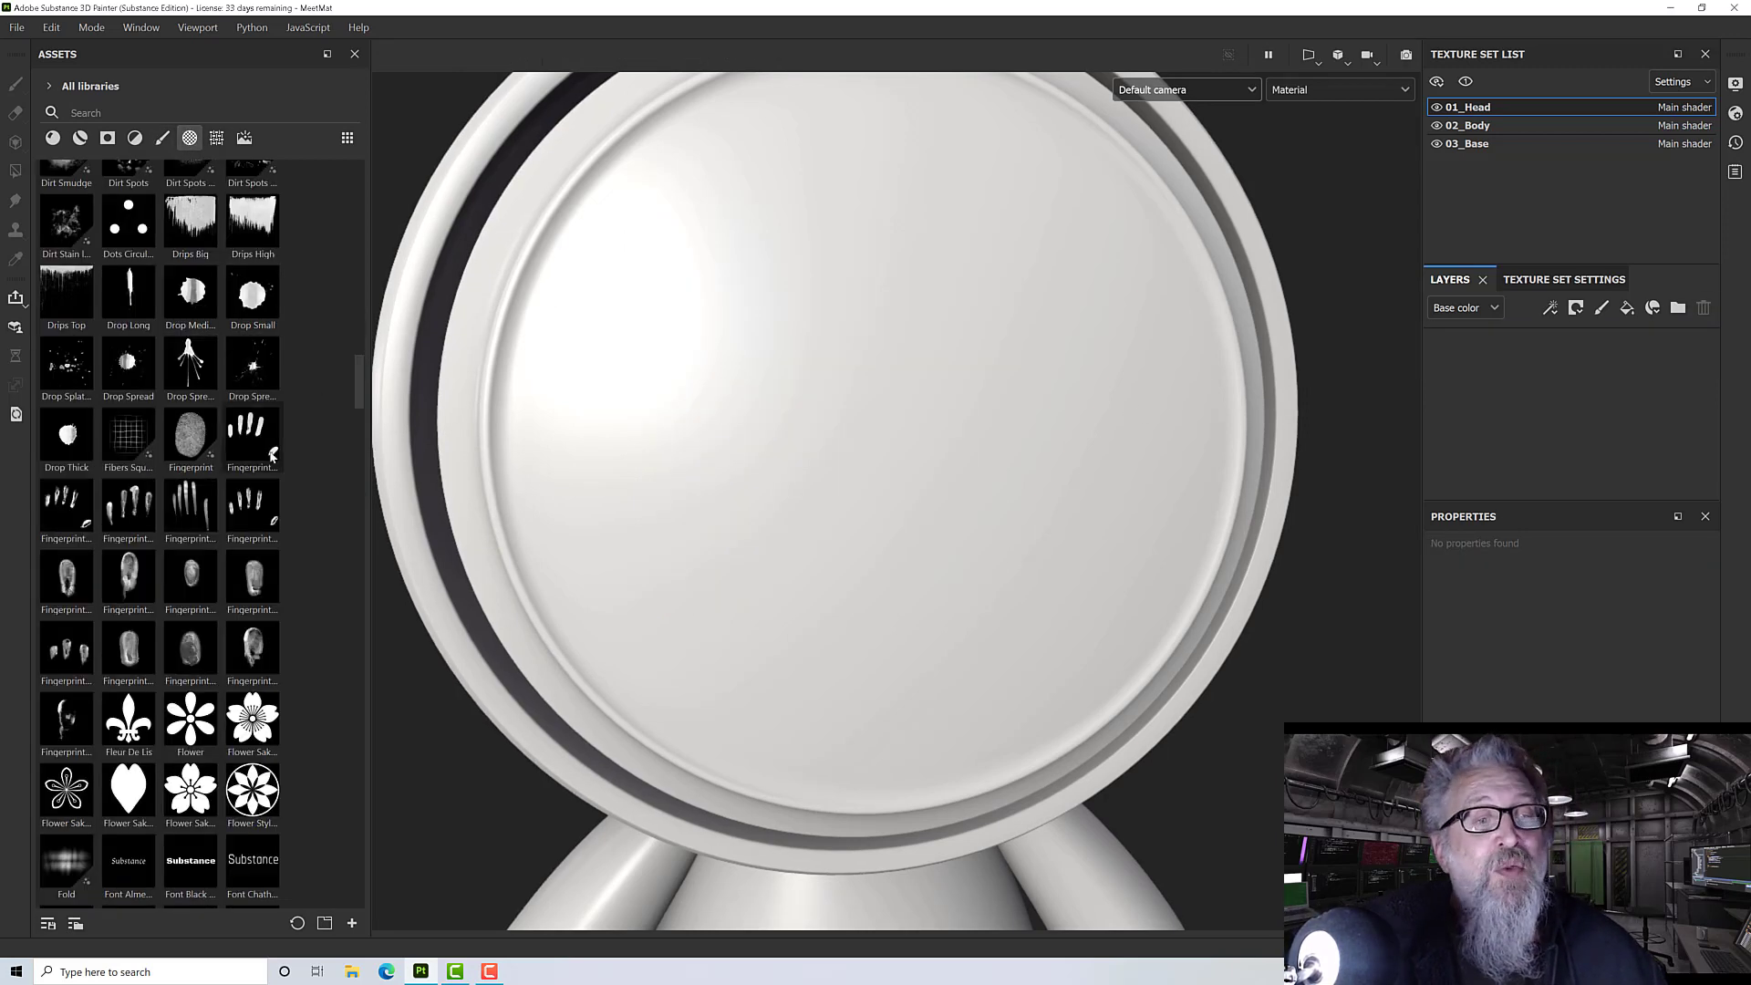
scroll(208, 442, "up", 6)
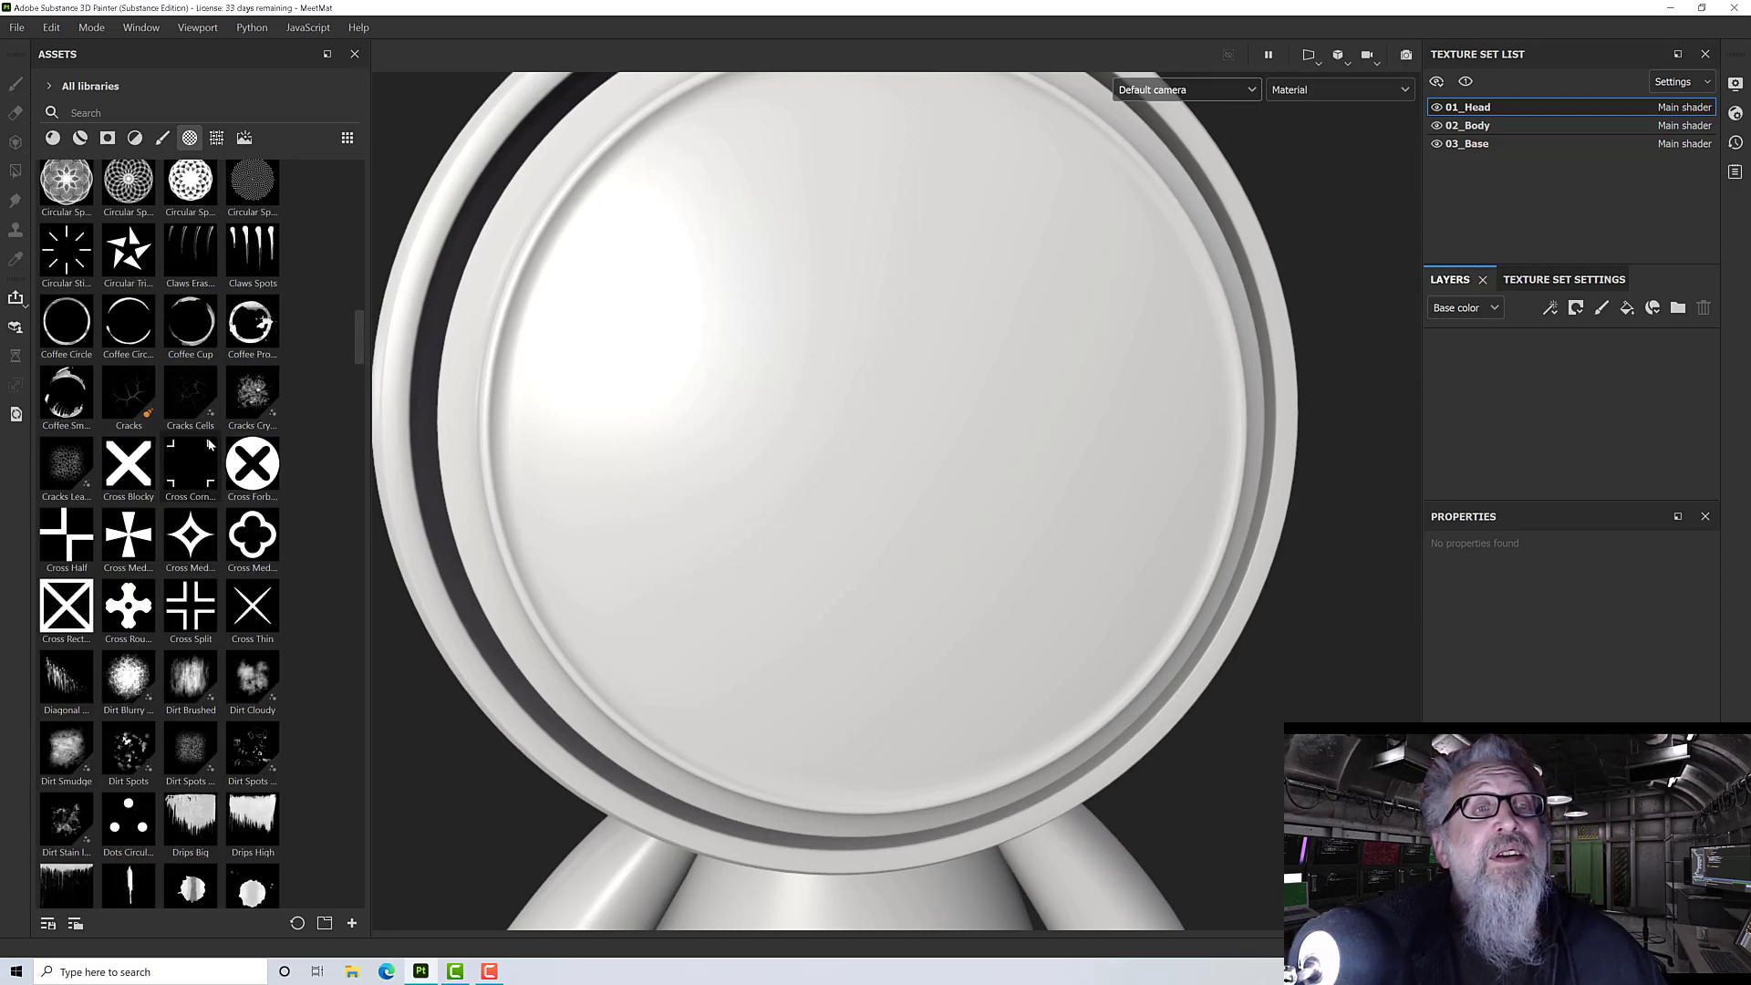
scroll(209, 444, "up", 15)
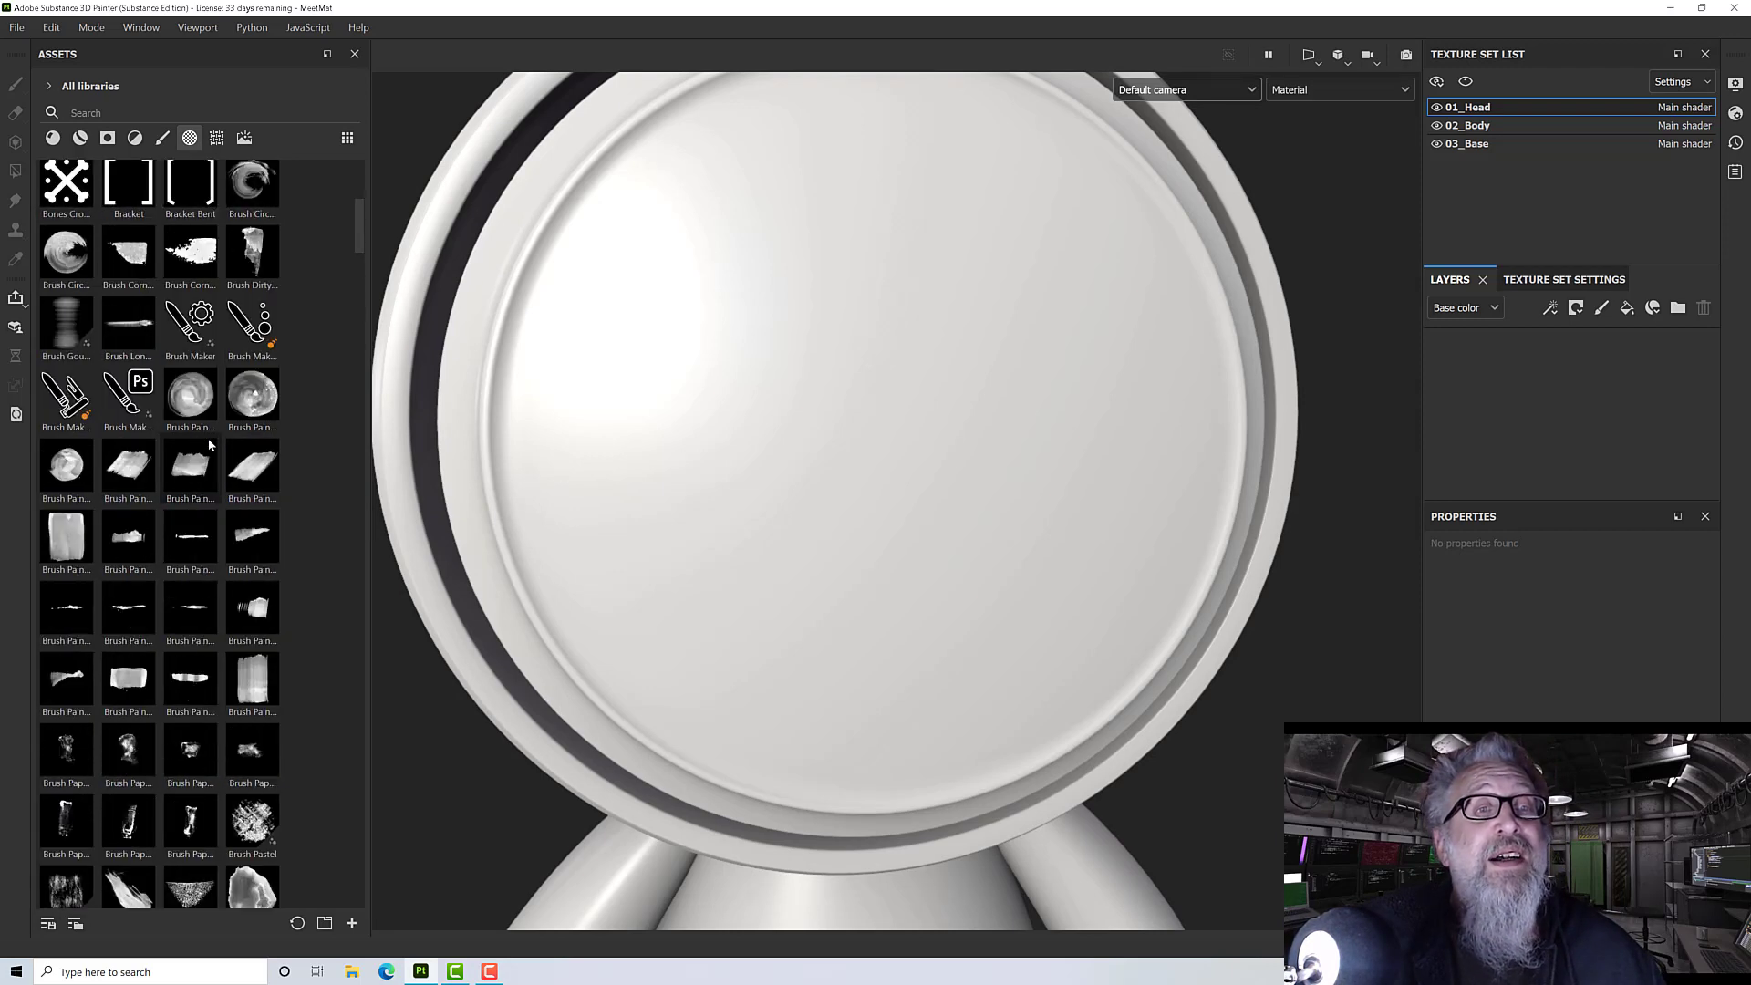
scroll(215, 465, "down", 4)
mouse_move(249, 591)
left_mouse_down()
mouse_move(676, 491)
mouse_move(802, 332)
left_mouse_up()
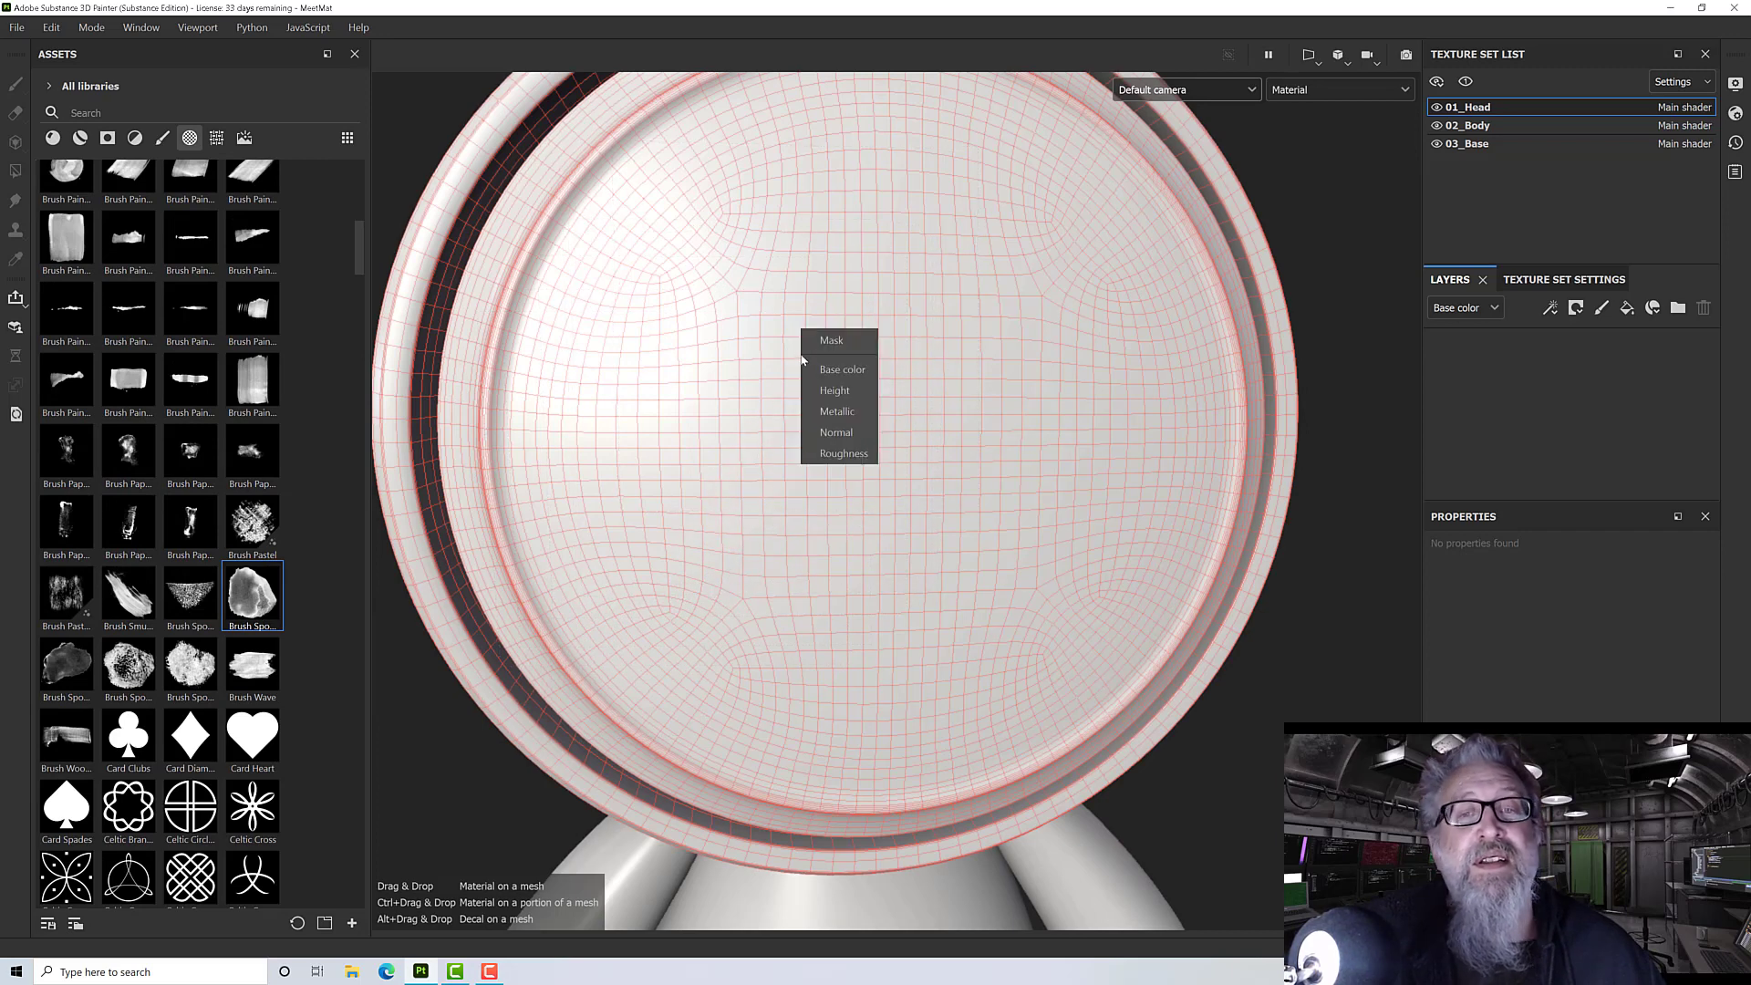
left_click(849, 343)
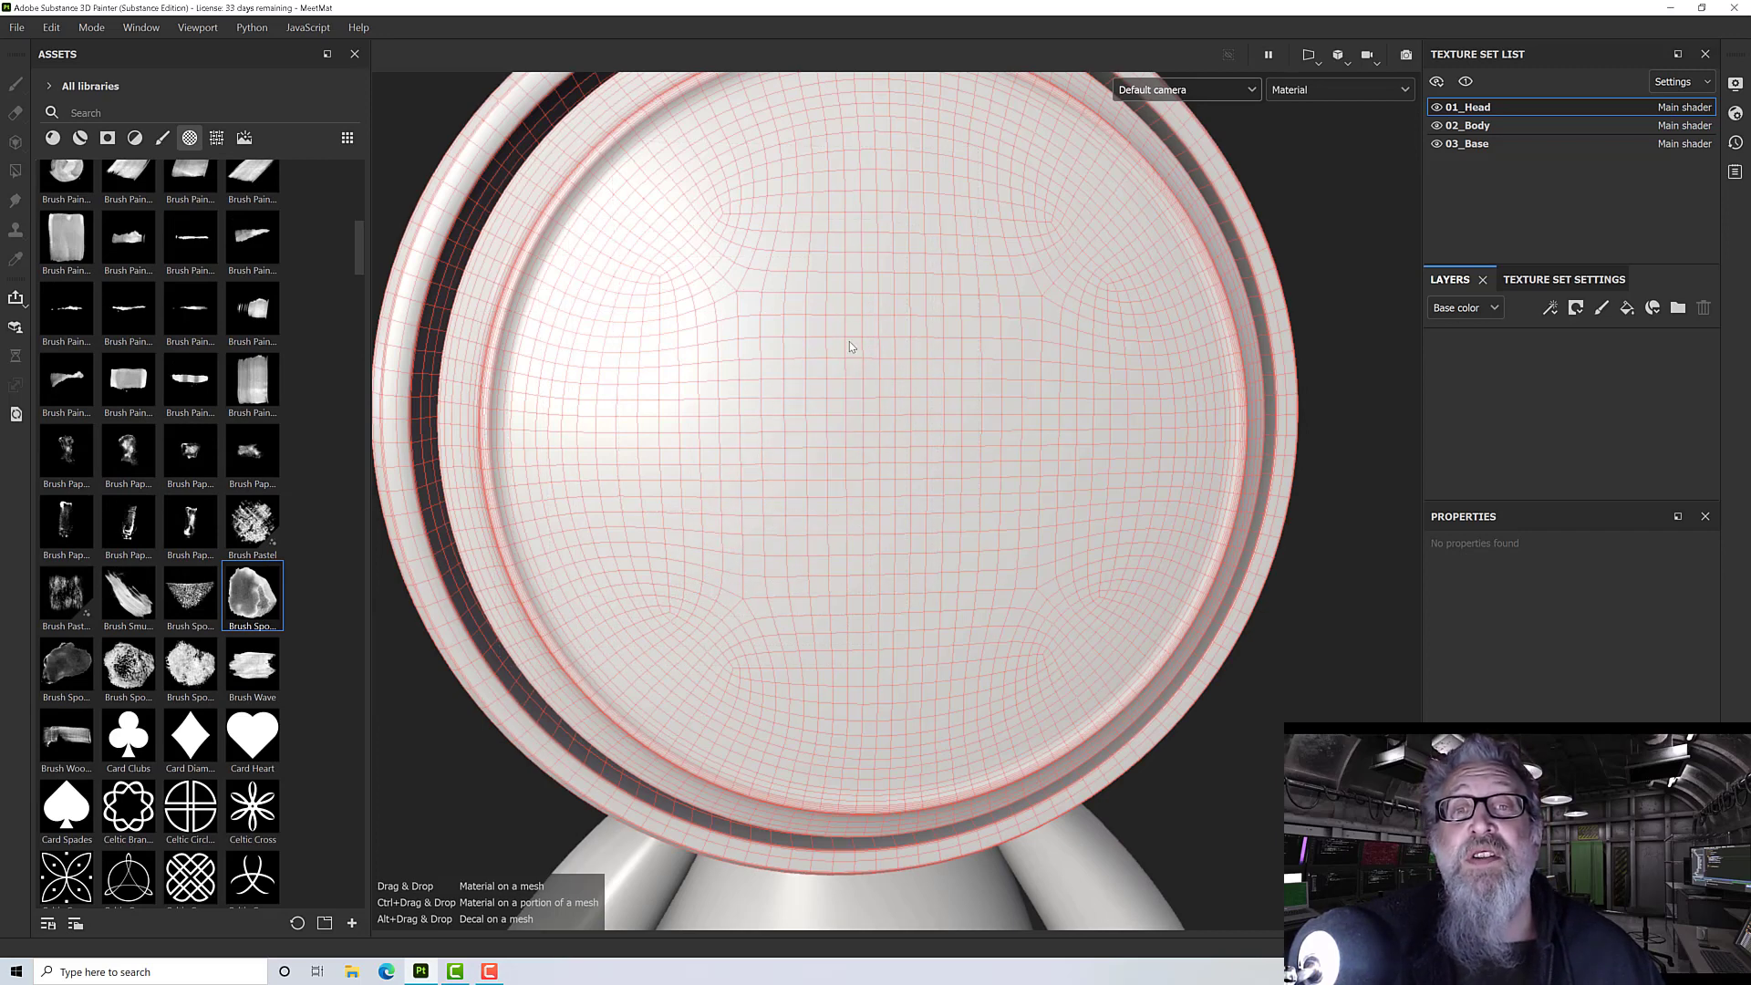
left_click_drag(817, 340, 875, 426)
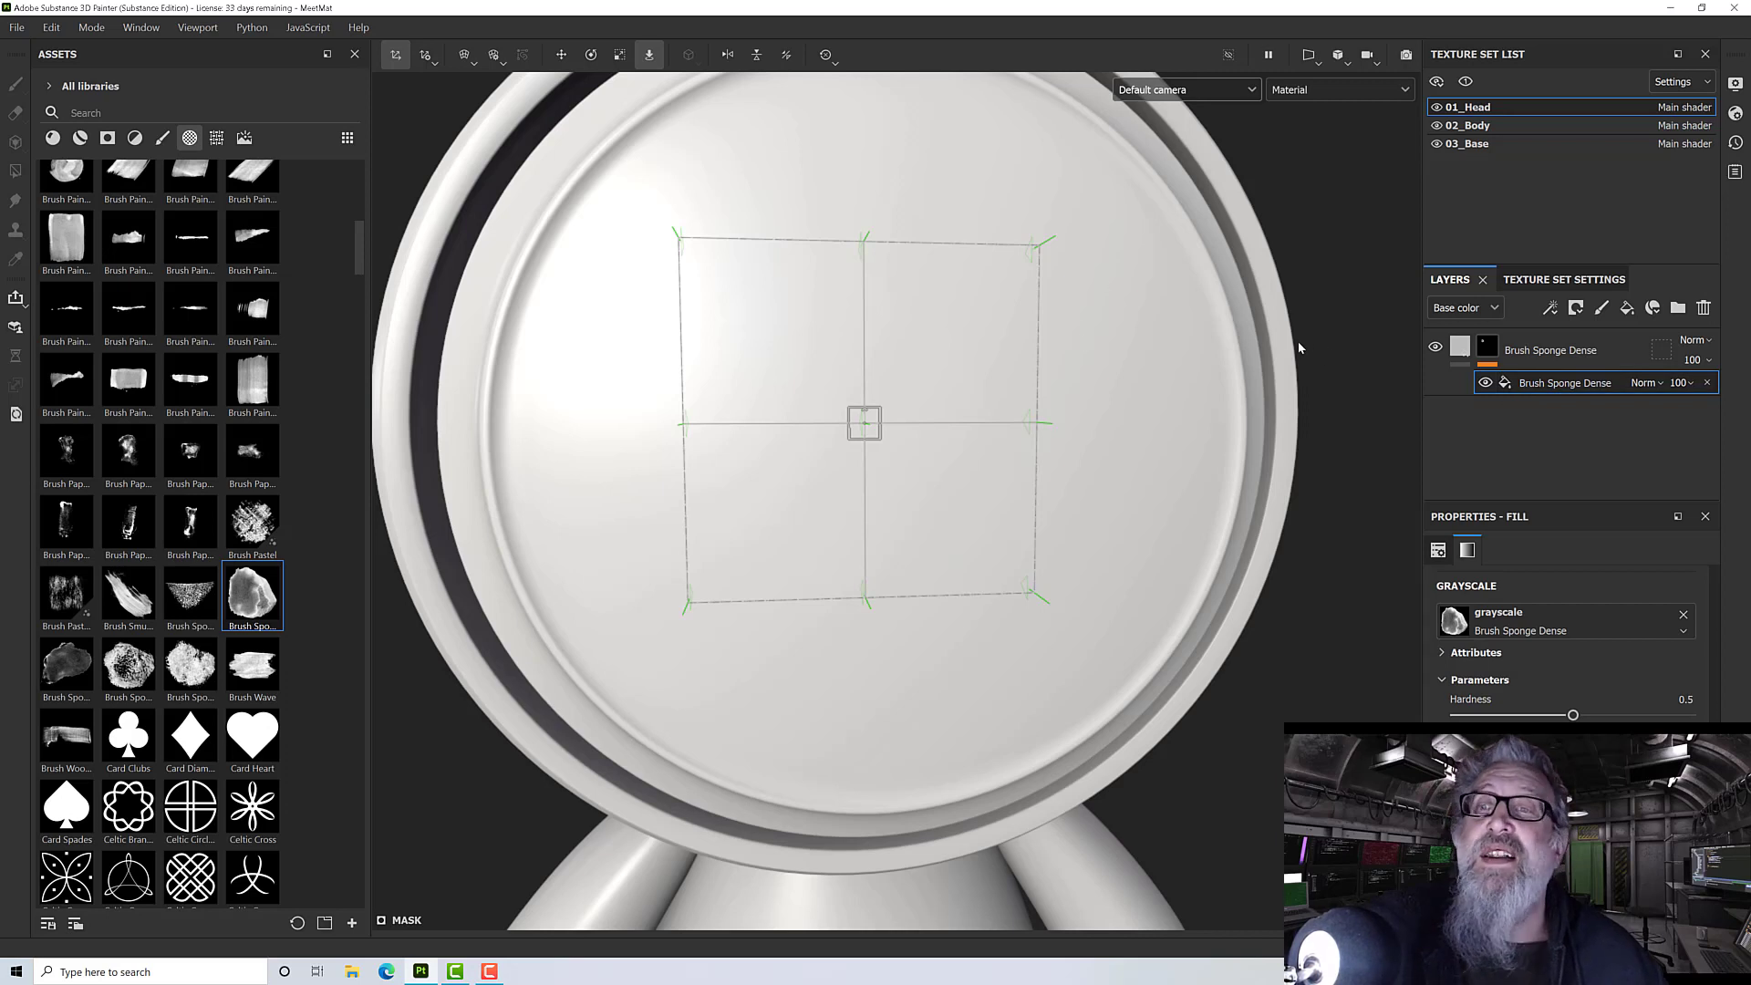
- Set the Brush Sponge Dense layer's base color to dark grey 2A2A2A
left_click(1460, 346)
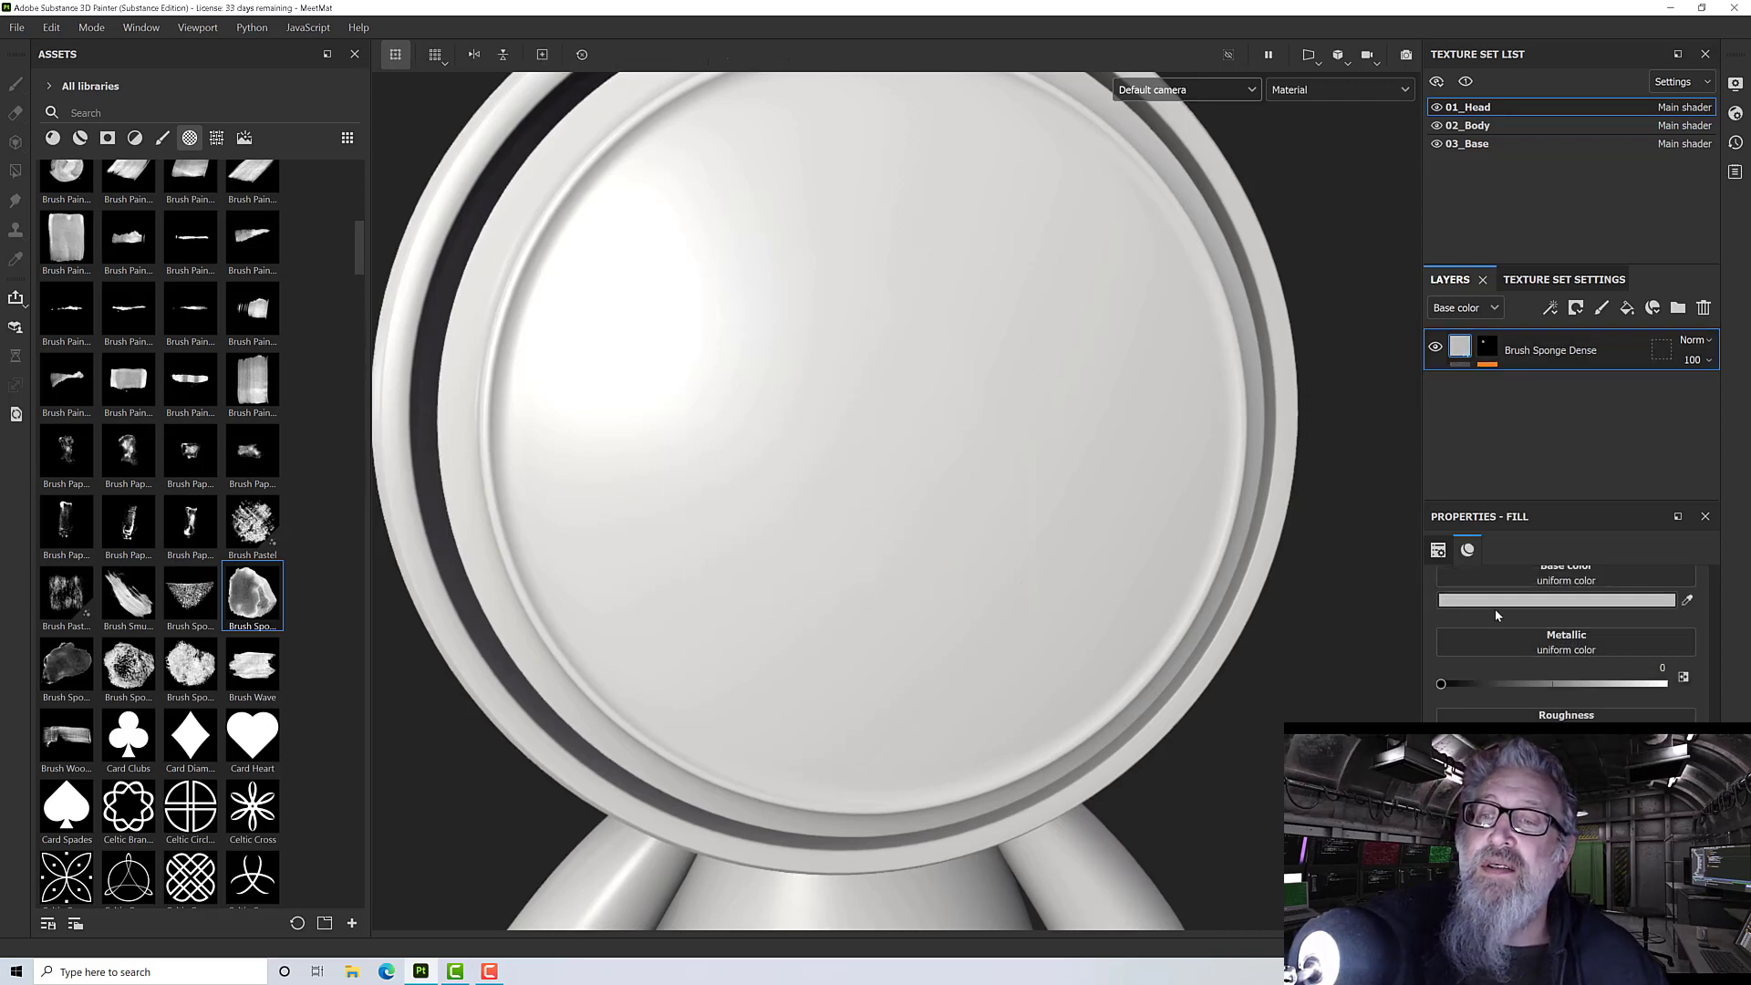
left_click(1495, 603)
left_click_drag(1341, 575, 1217, 642)
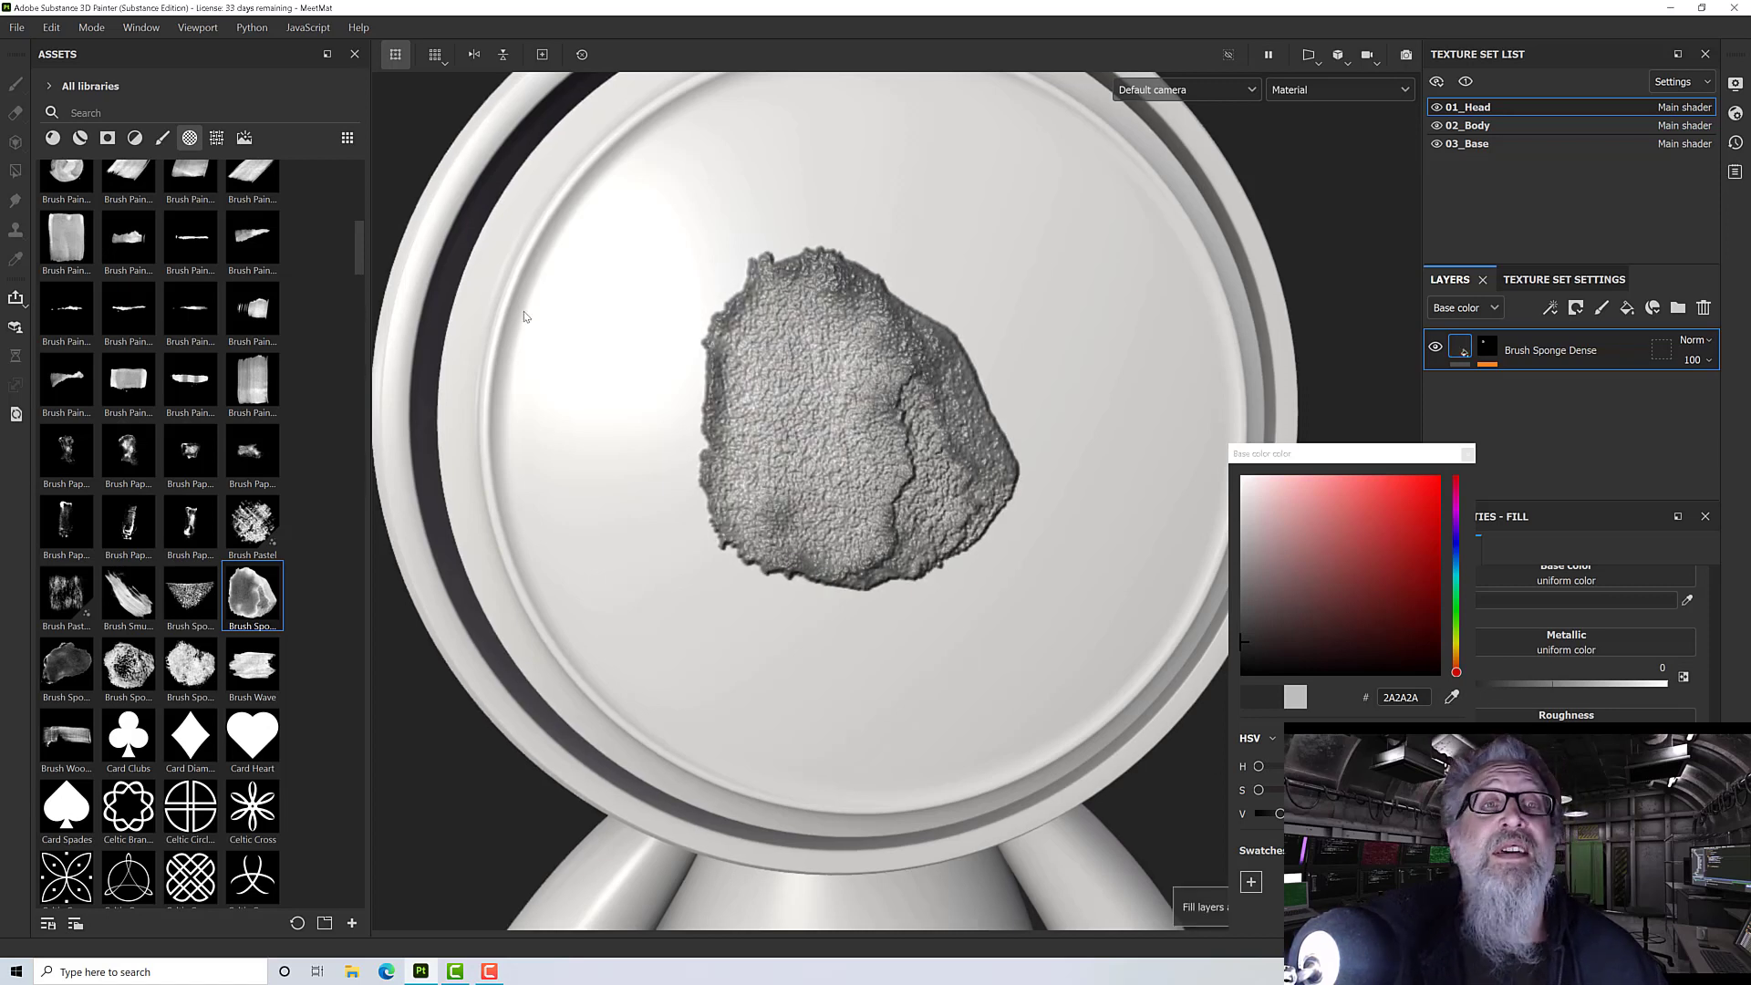
- Edit the vertices of the Brush Sponge Dense mask's warp, pulling the edge and center points to bend the decal into a bean shape
key("5")
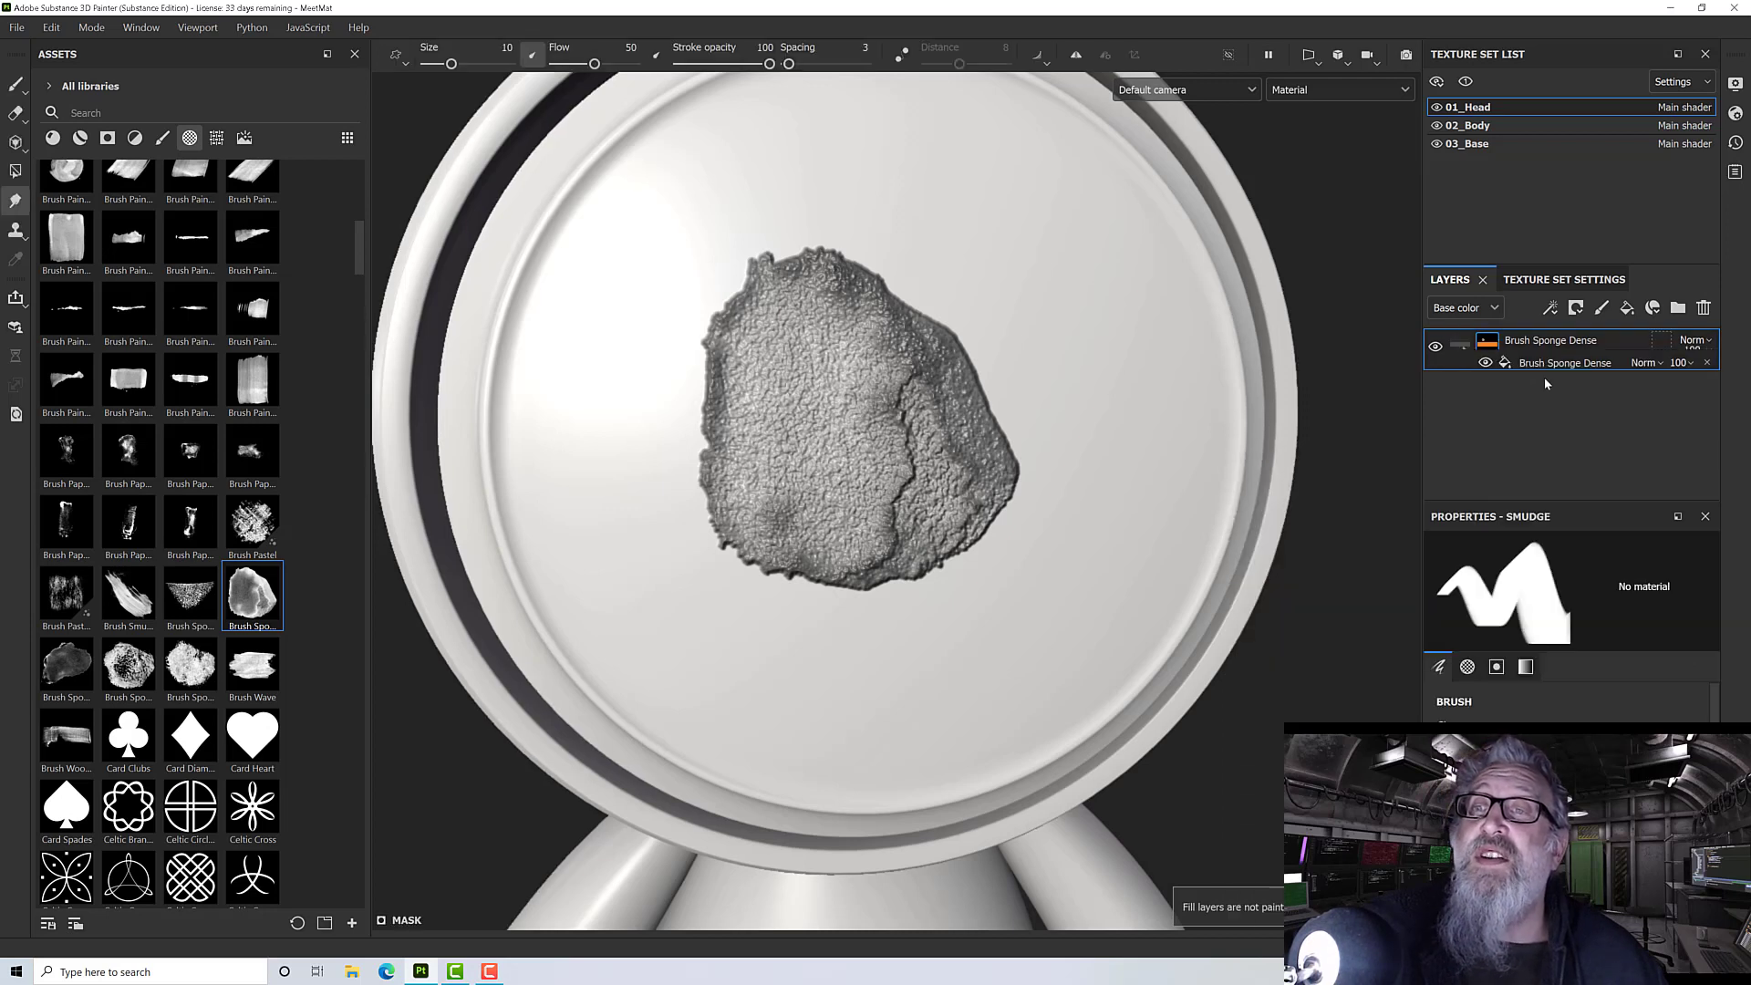
left_click(1542, 383)
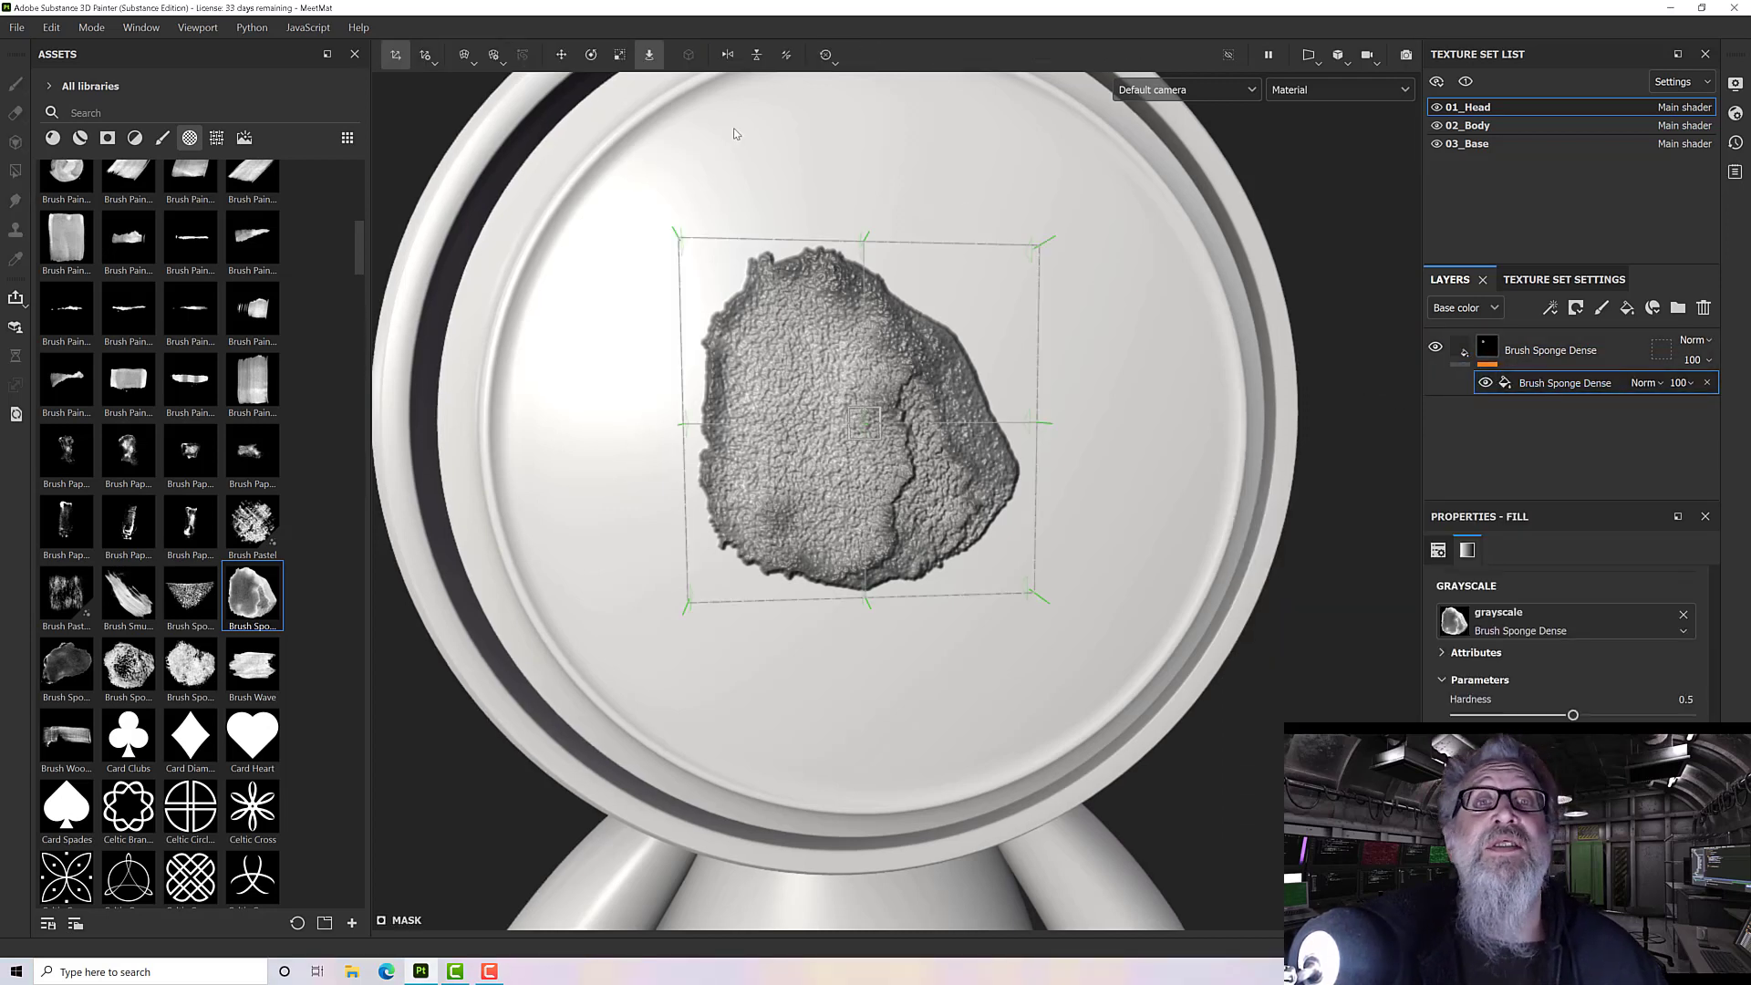
left_click(474, 58)
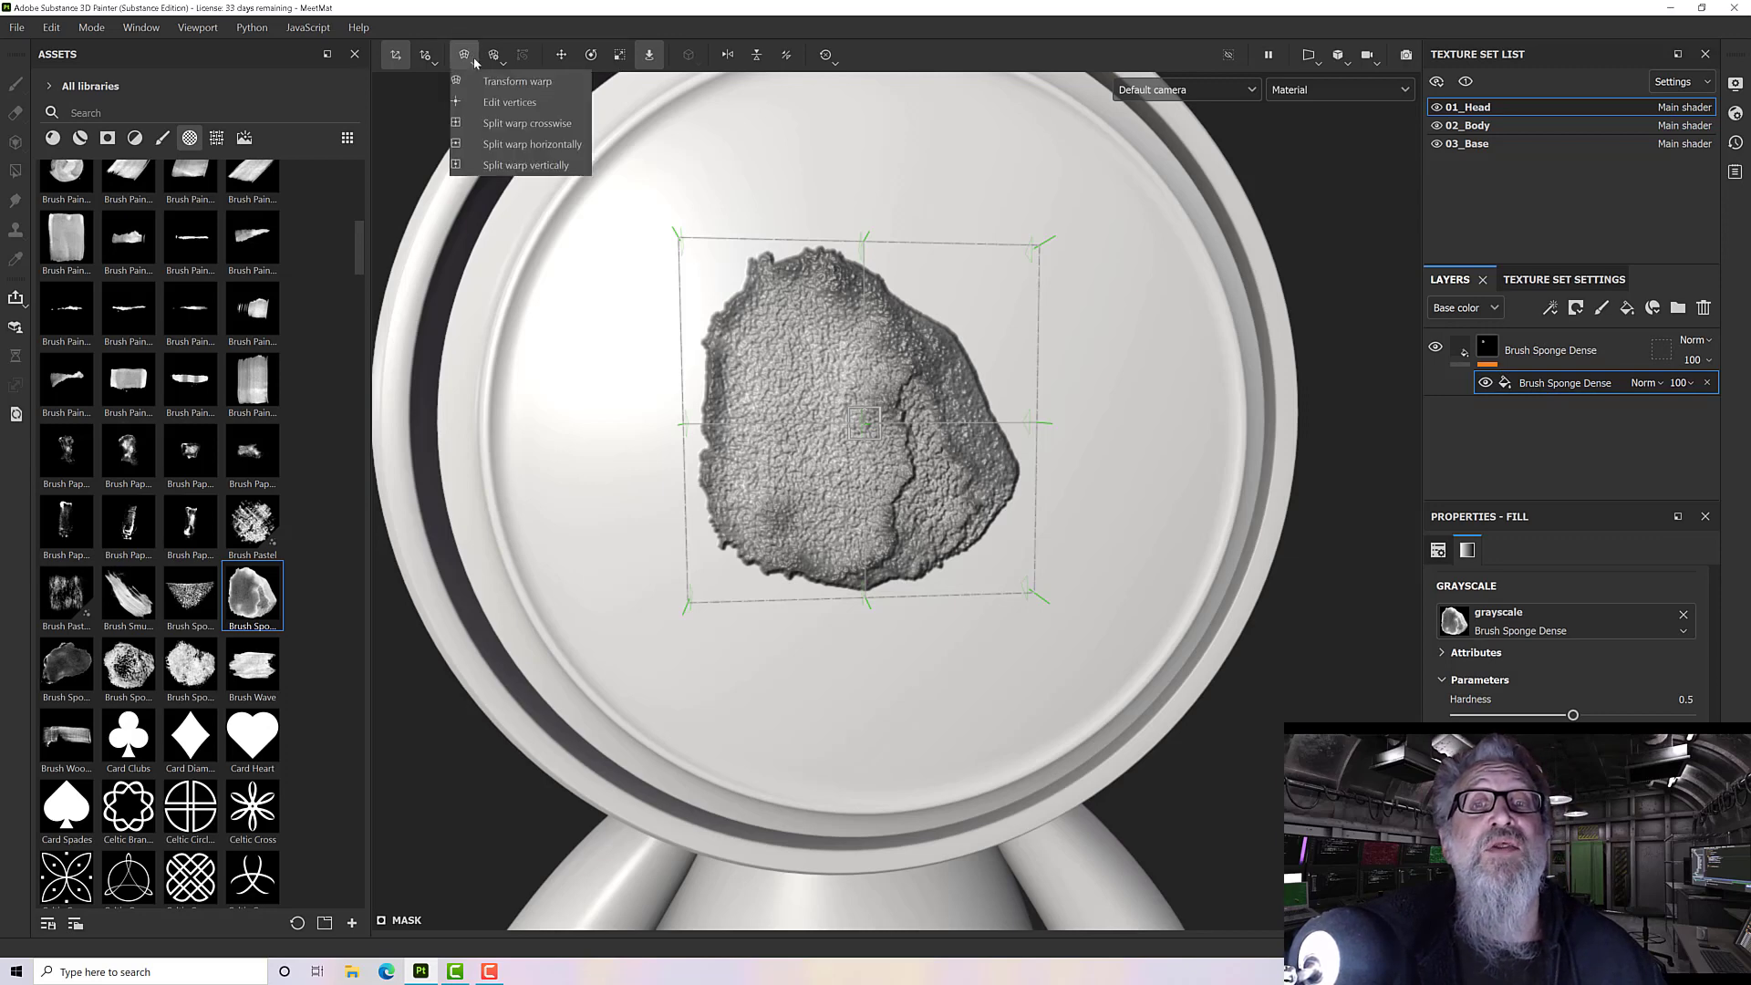
left_click(509, 102)
mouse_move(681, 426)
left_mouse_down()
mouse_move(757, 415)
mouse_move(607, 417)
mouse_move(655, 425)
left_mouse_up()
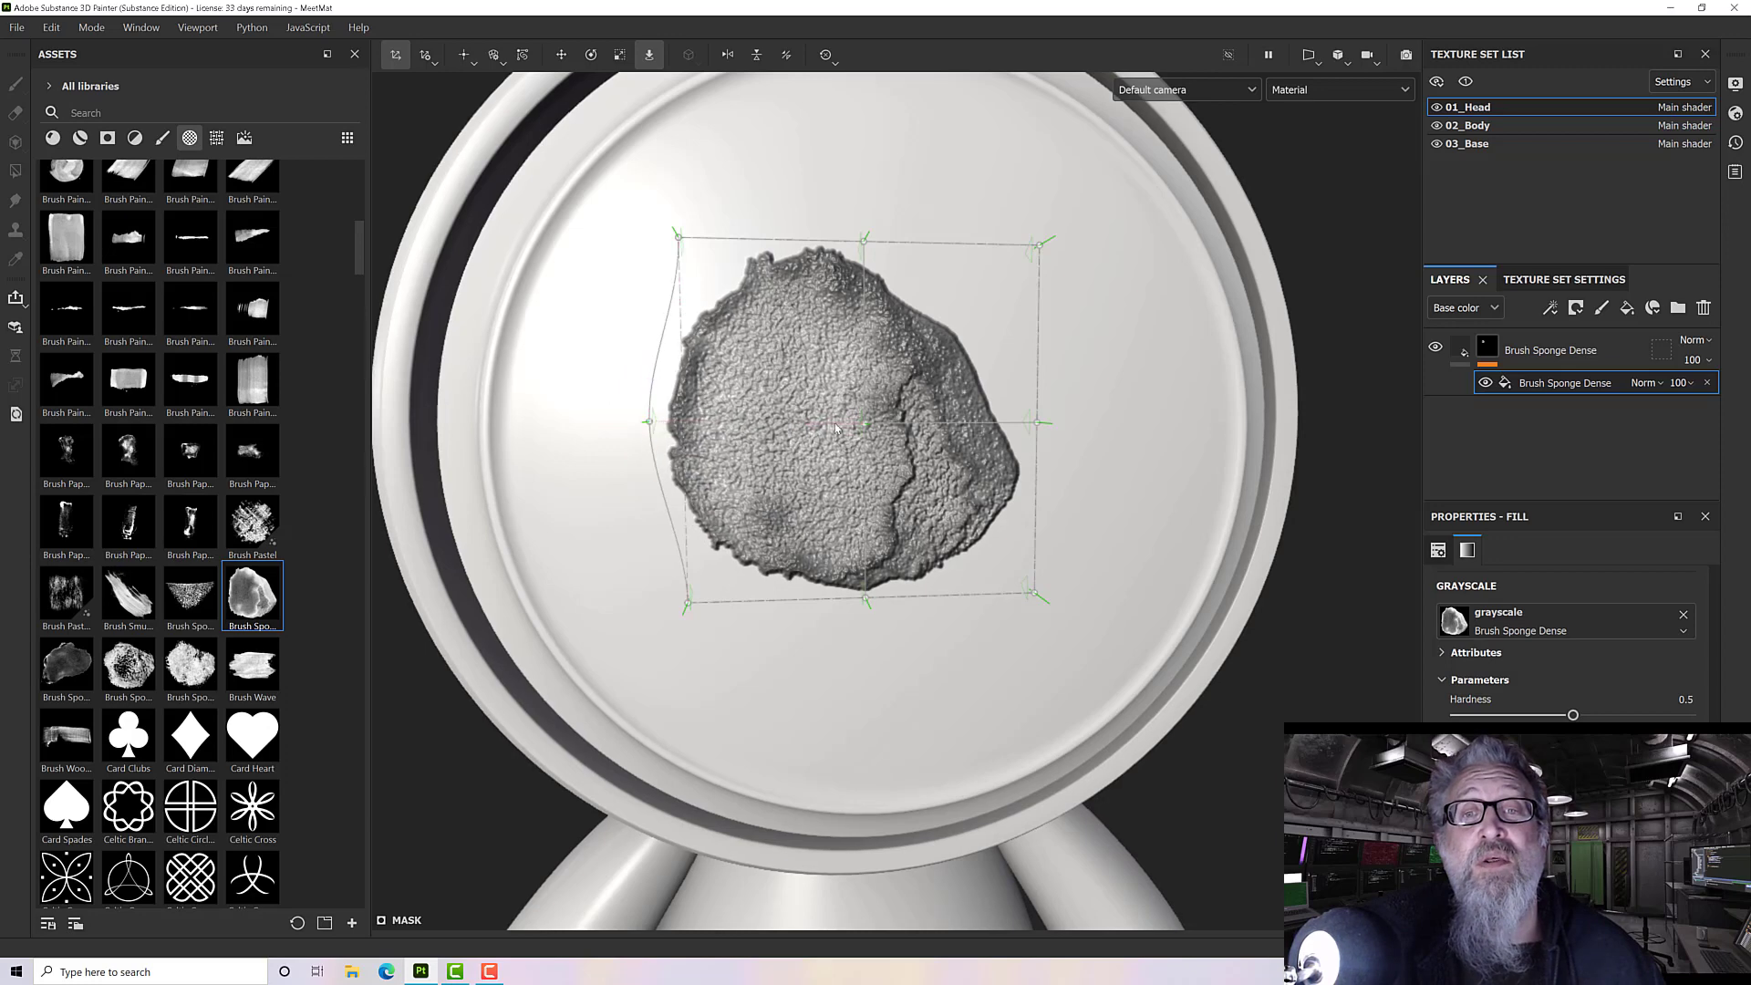
left_click_drag(863, 426, 760, 424)
left_click_drag(1037, 423, 889, 423)
left_click_drag(864, 243, 791, 275)
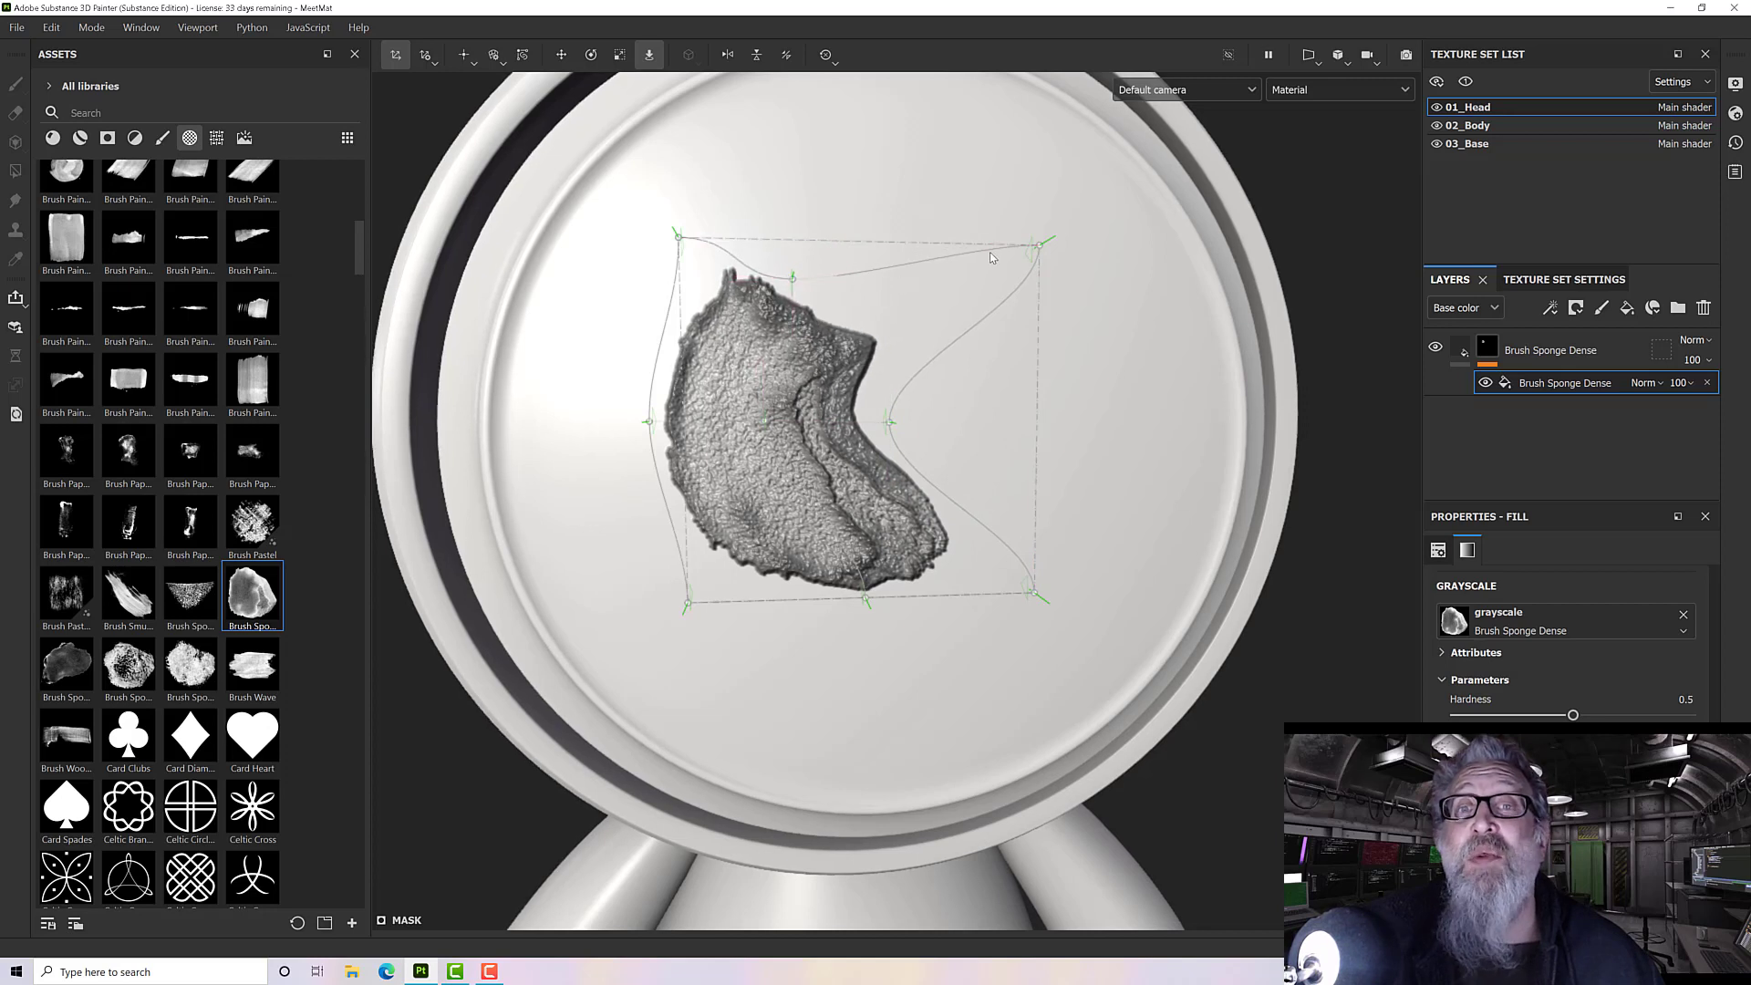
left_click_drag(1041, 251, 892, 323)
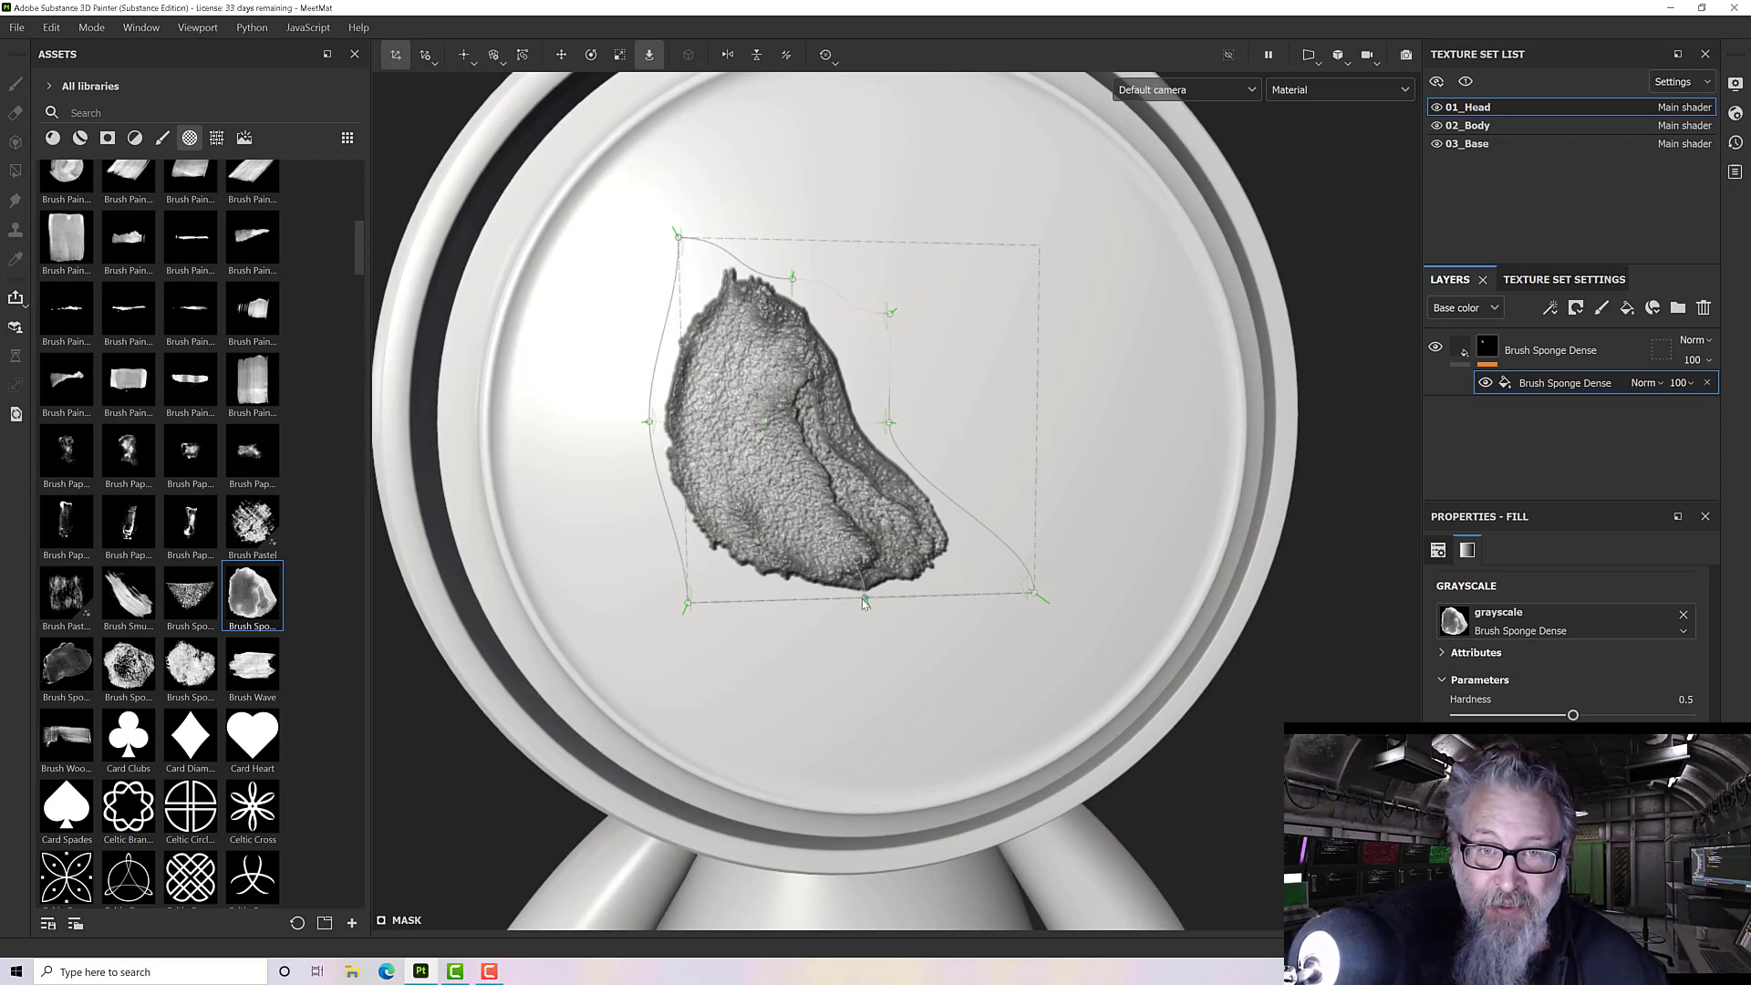
left_click_drag(865, 601, 868, 644)
left_click_drag(690, 603, 697, 591)
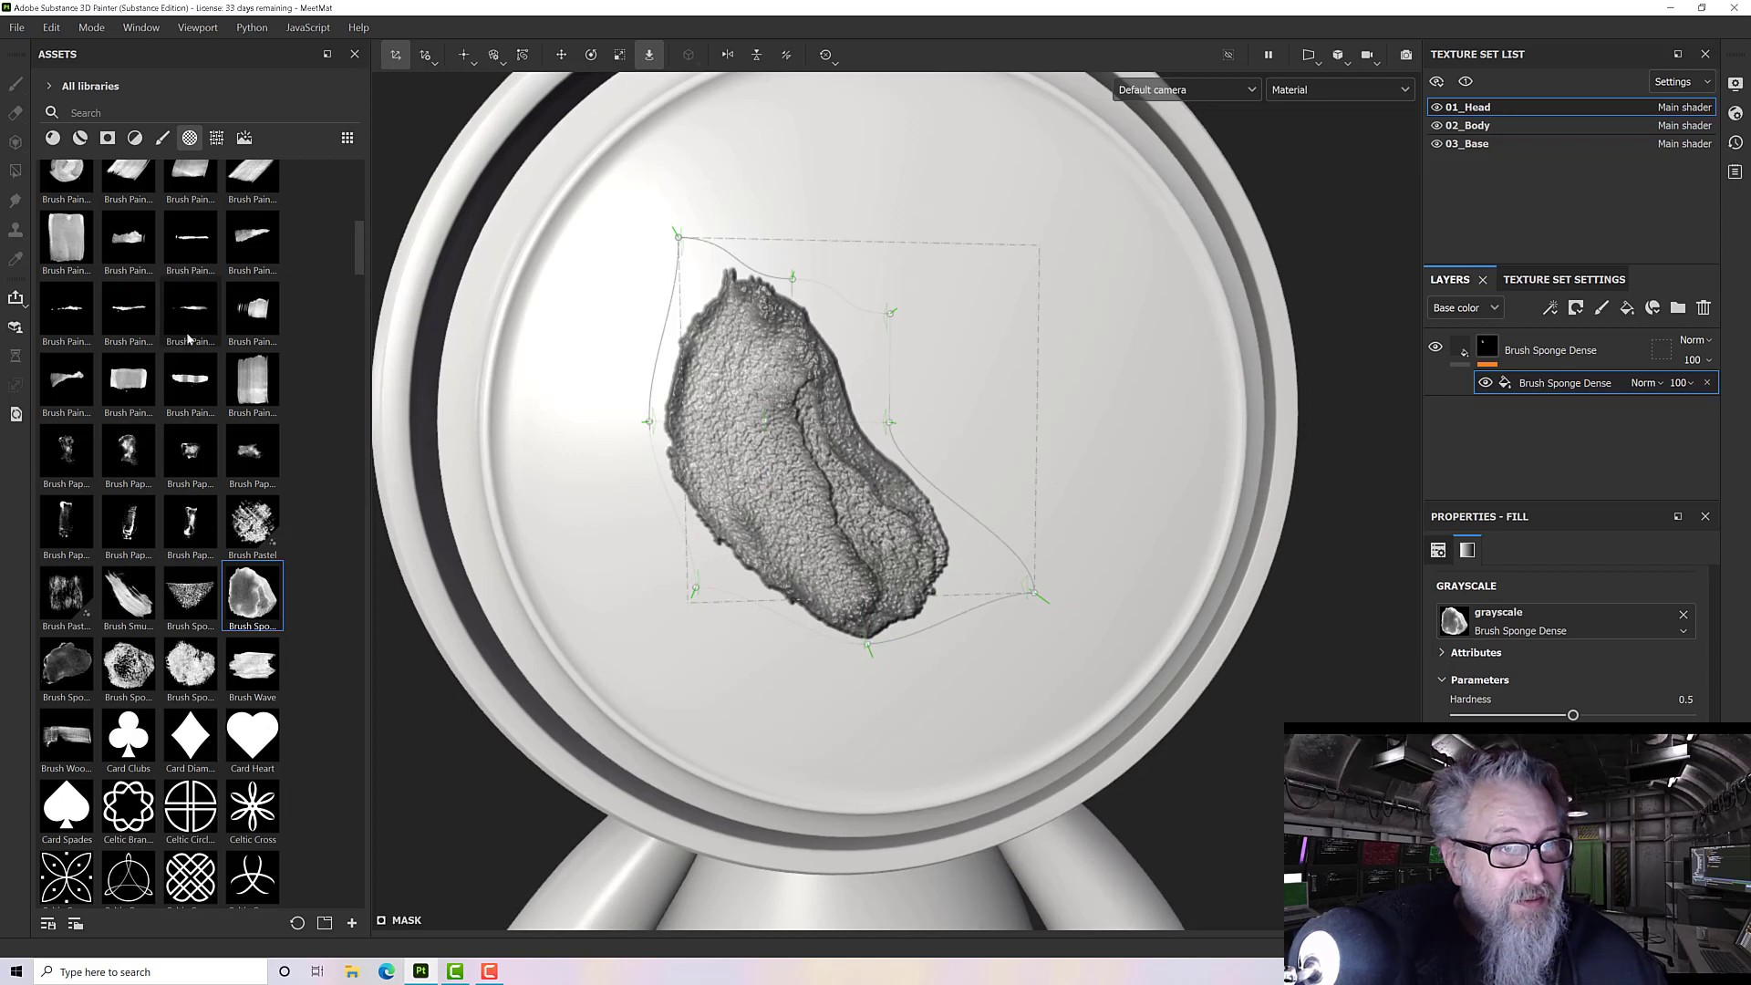
- Fine-tune the sponge decal's upper and right-hand warp vertices, pulling the upper right corner in toward the shape
mouse_move(193, 588)
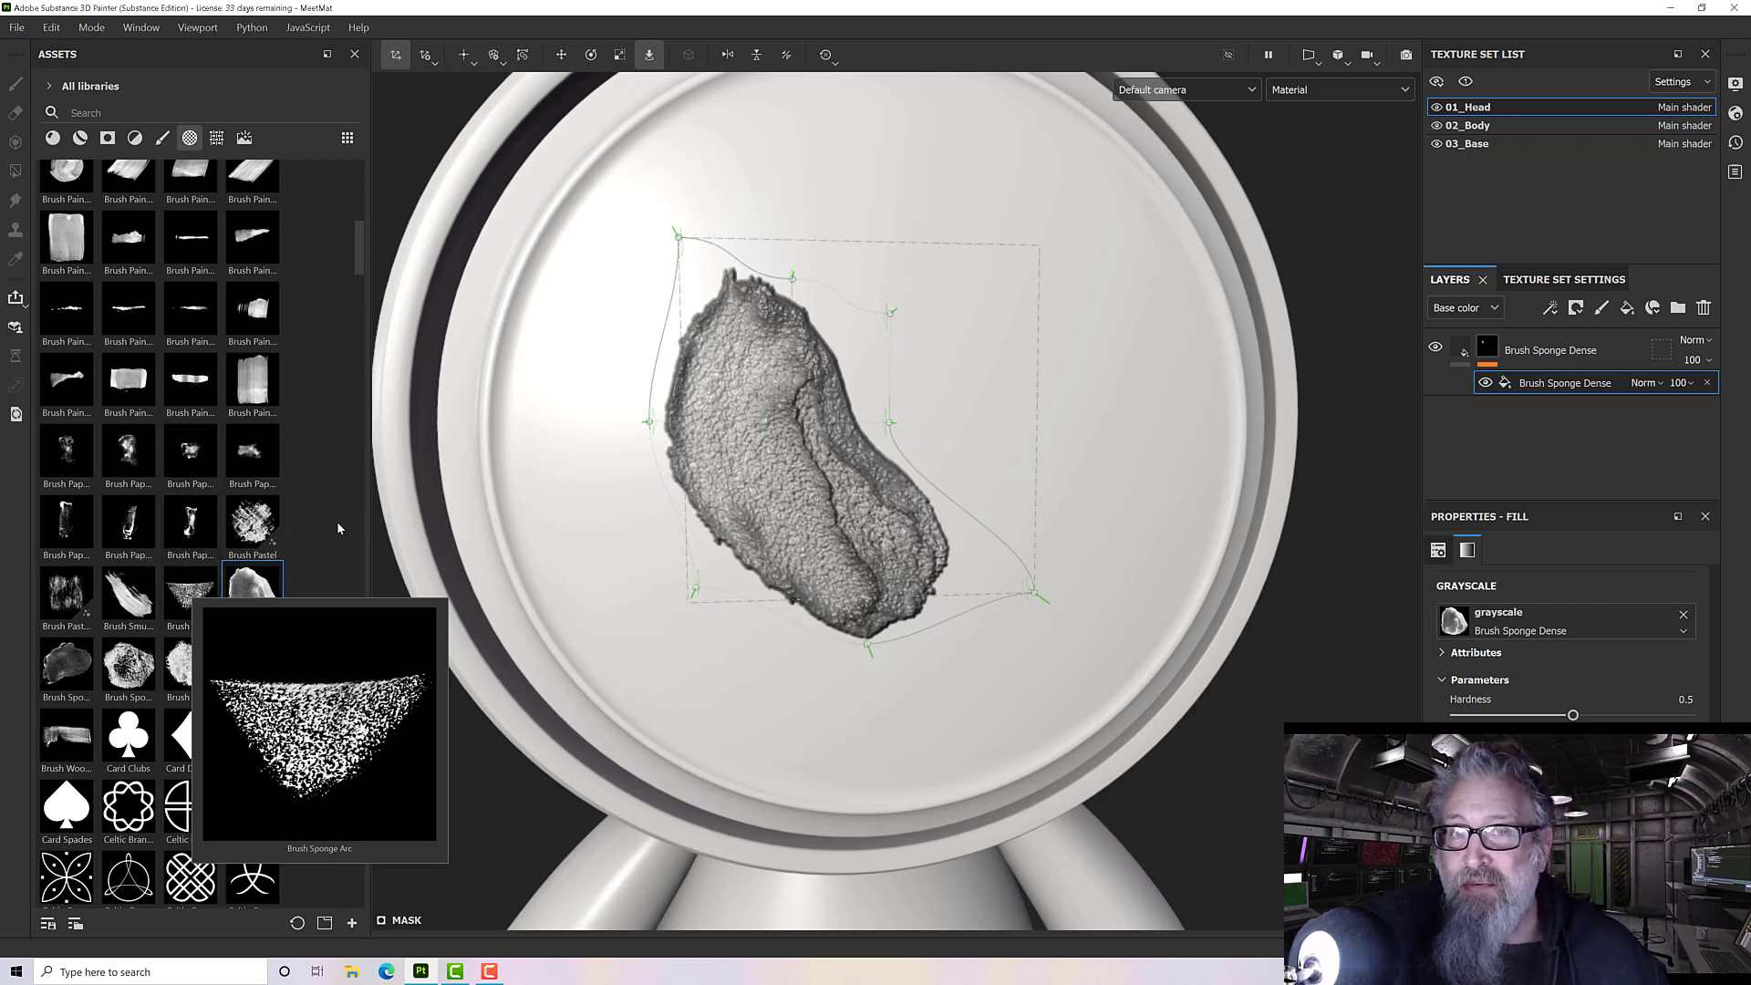
mouse_move(893, 429)
left_mouse_down()
mouse_move(835, 392)
mouse_move(886, 427)
left_mouse_up()
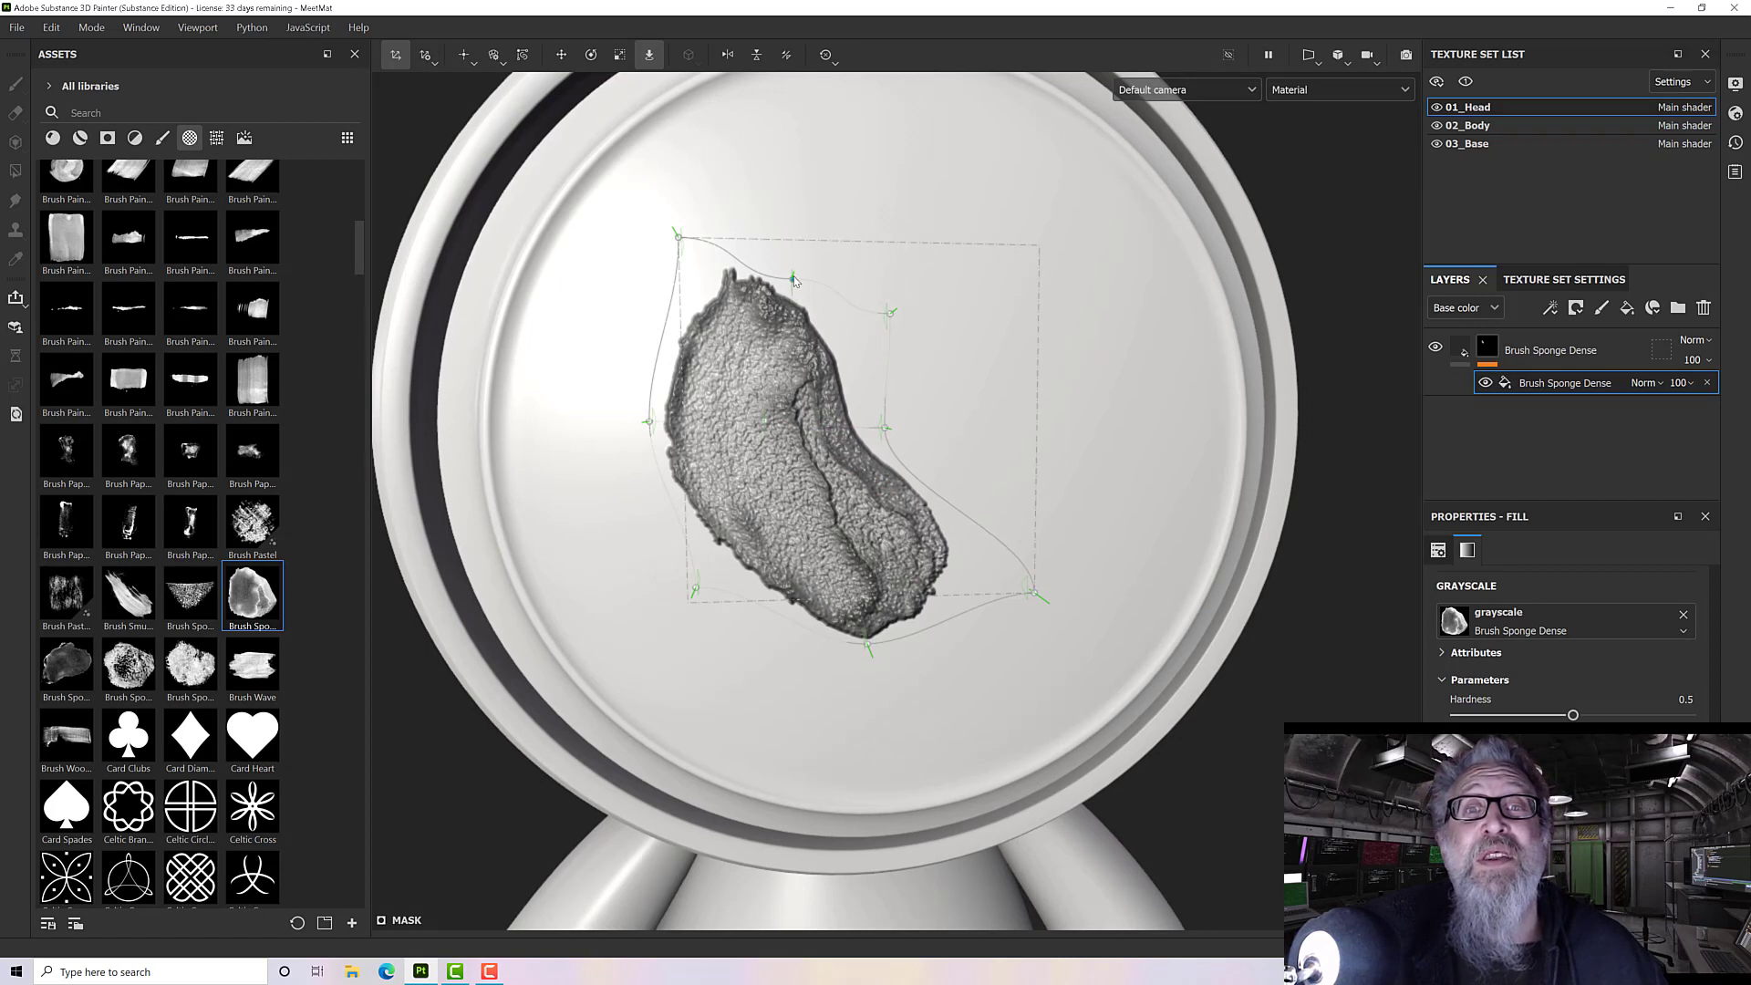
left_click_drag(793, 275, 788, 287)
left_click_drag(891, 316, 834, 345)
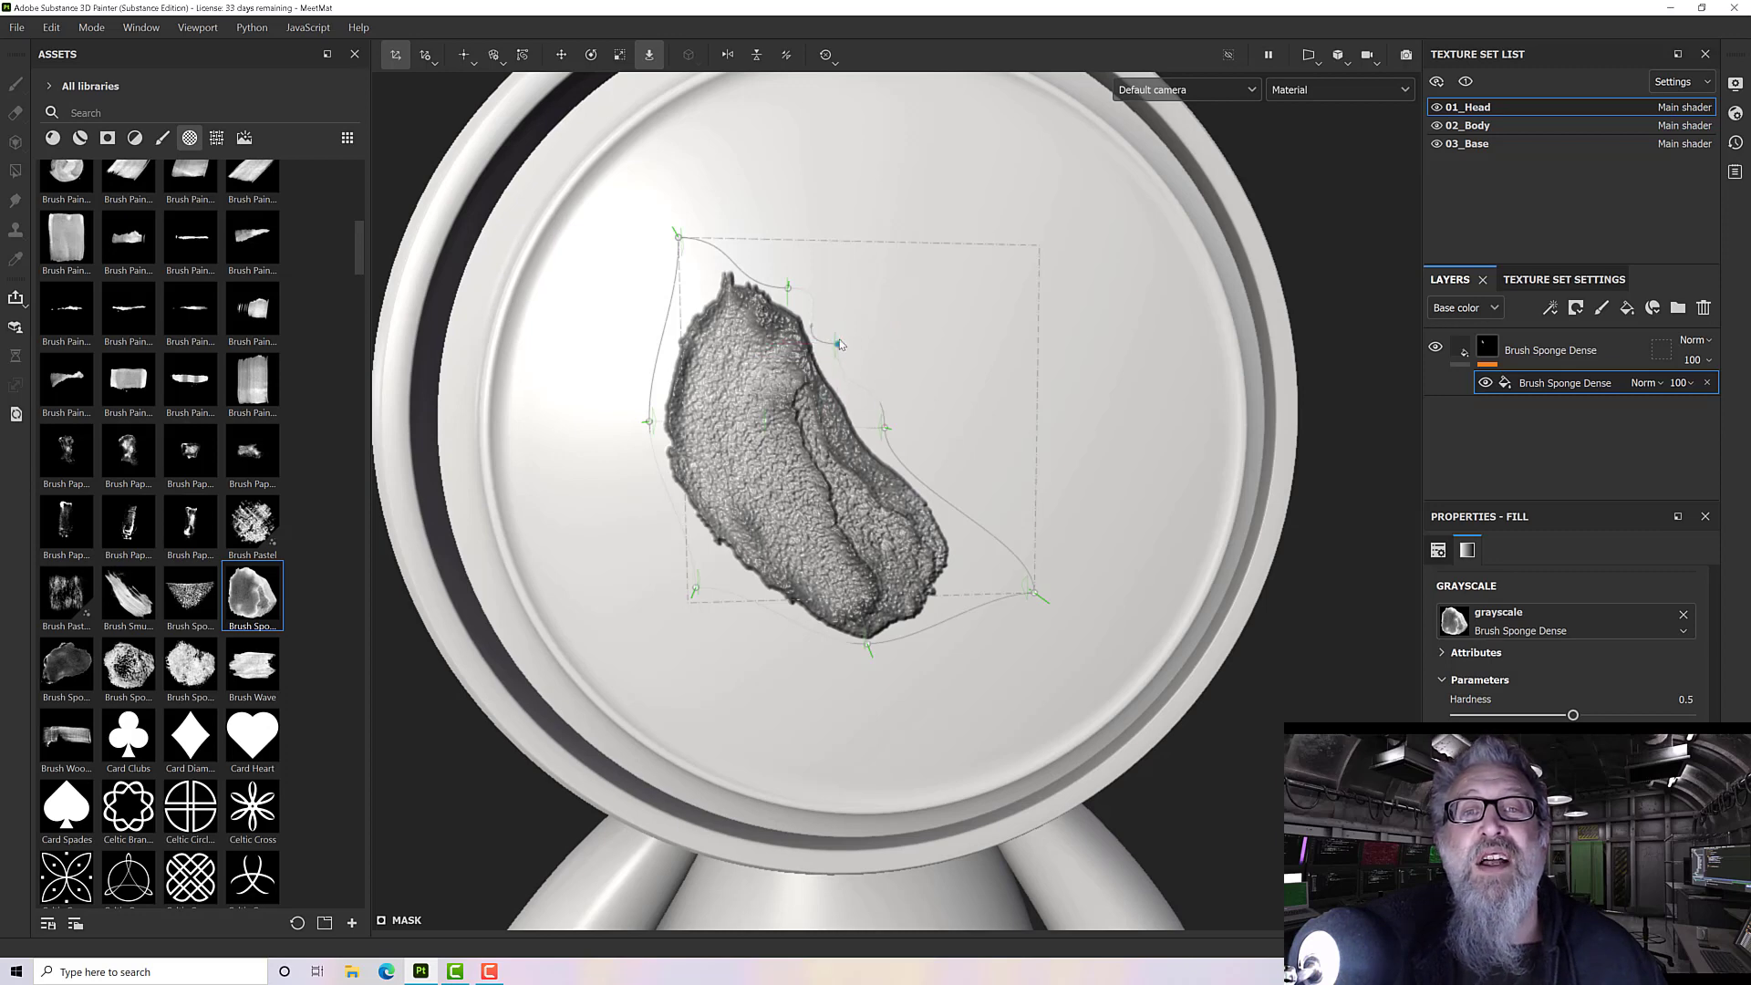
scroll(897, 403, "down", 3)
scroll(899, 407, "up", 3)
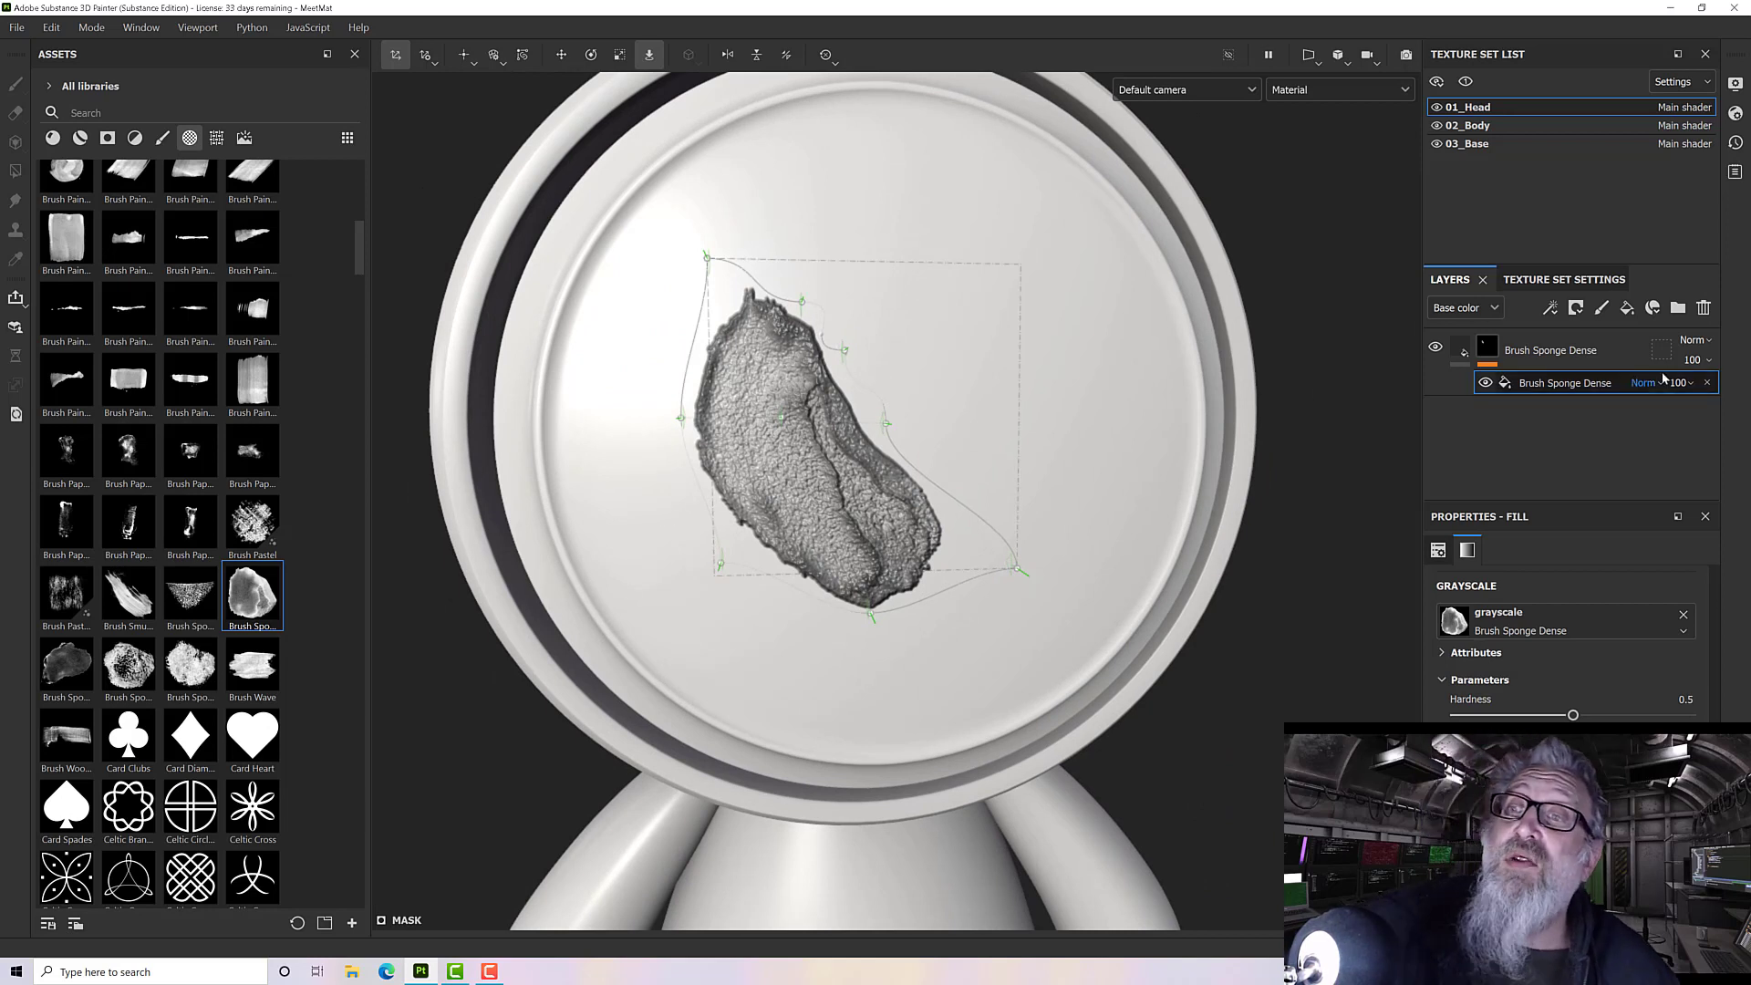
- Delete the Brush Sponge Dense layer and add a new fill layer
left_click(1569, 350)
left_click(1703, 309)
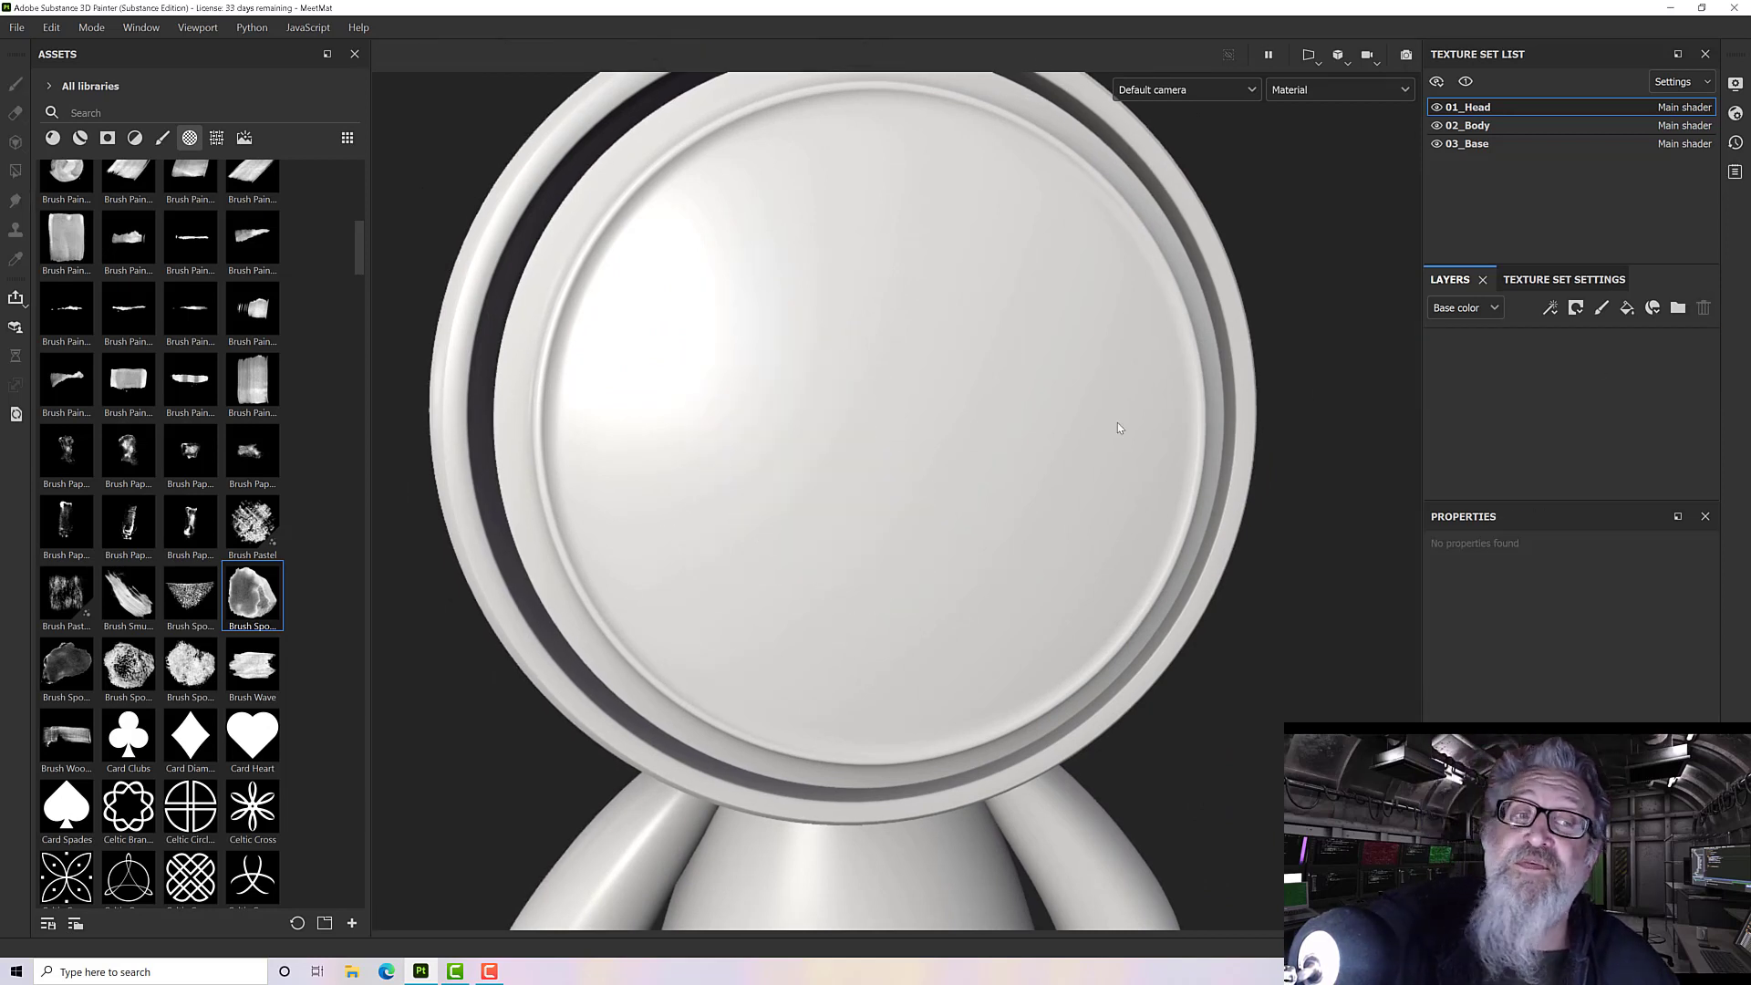
left_click(1626, 308)
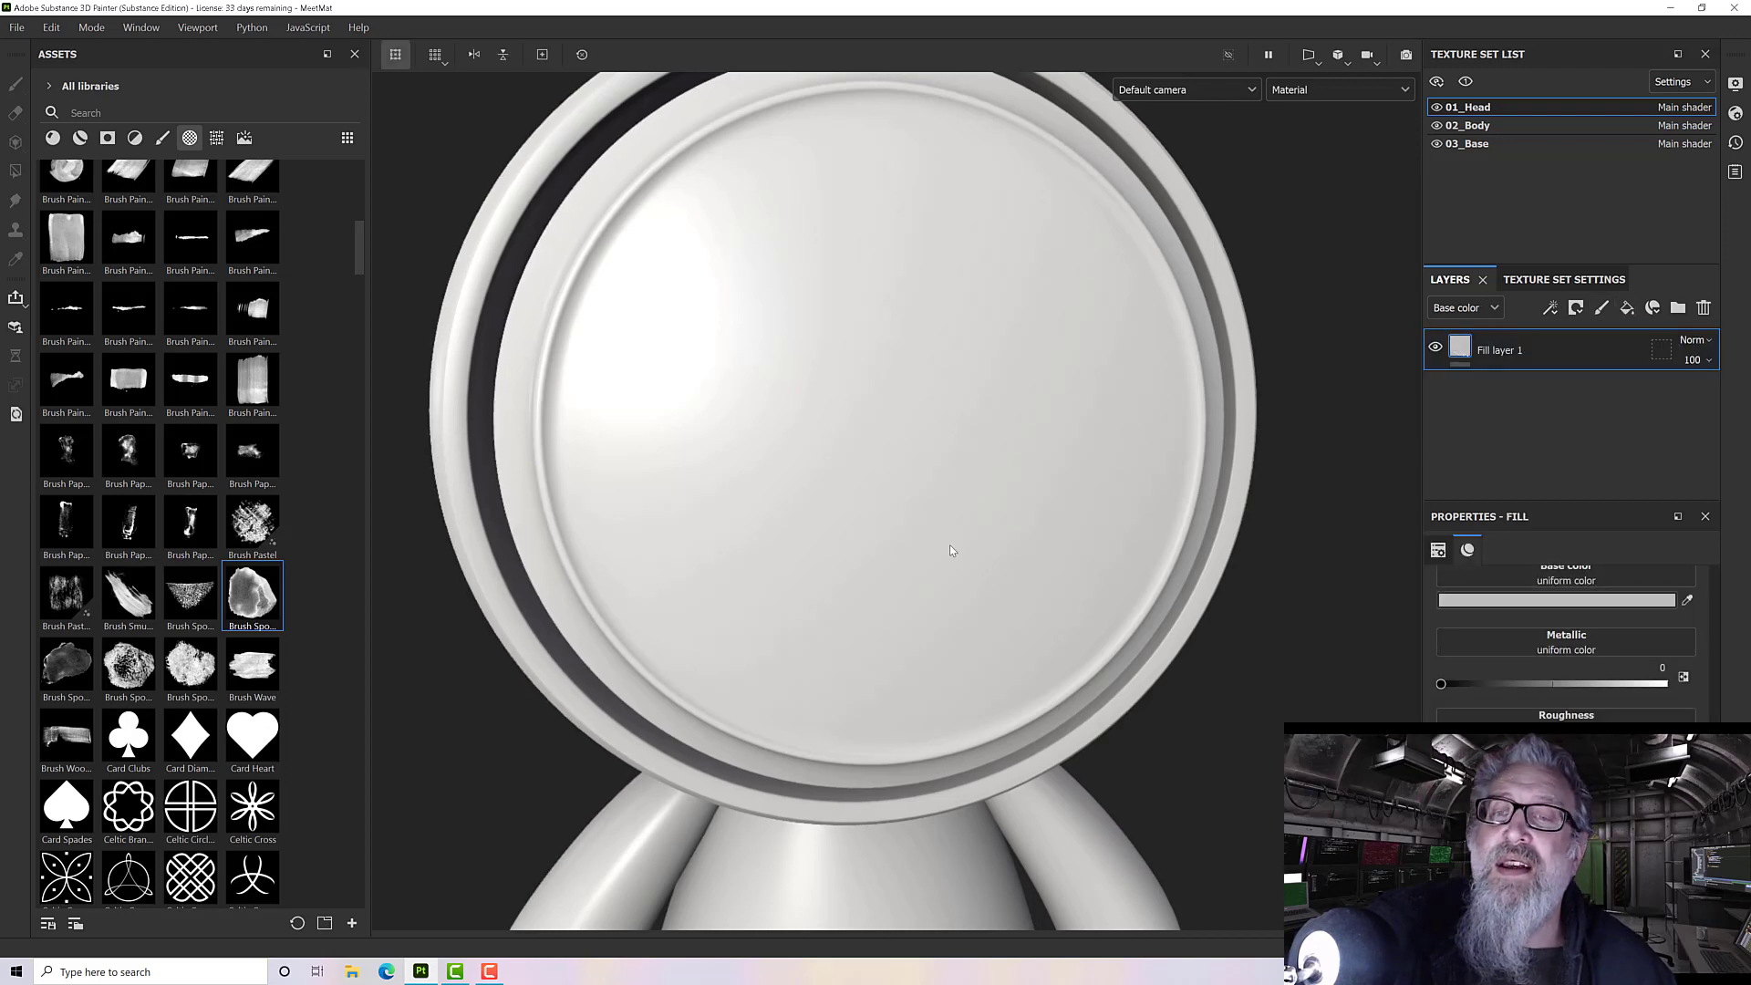
- Find the Fabric Houndstooth texture among the textures and apply it as the fill layer's base color
scroll(174, 456, "up", 10)
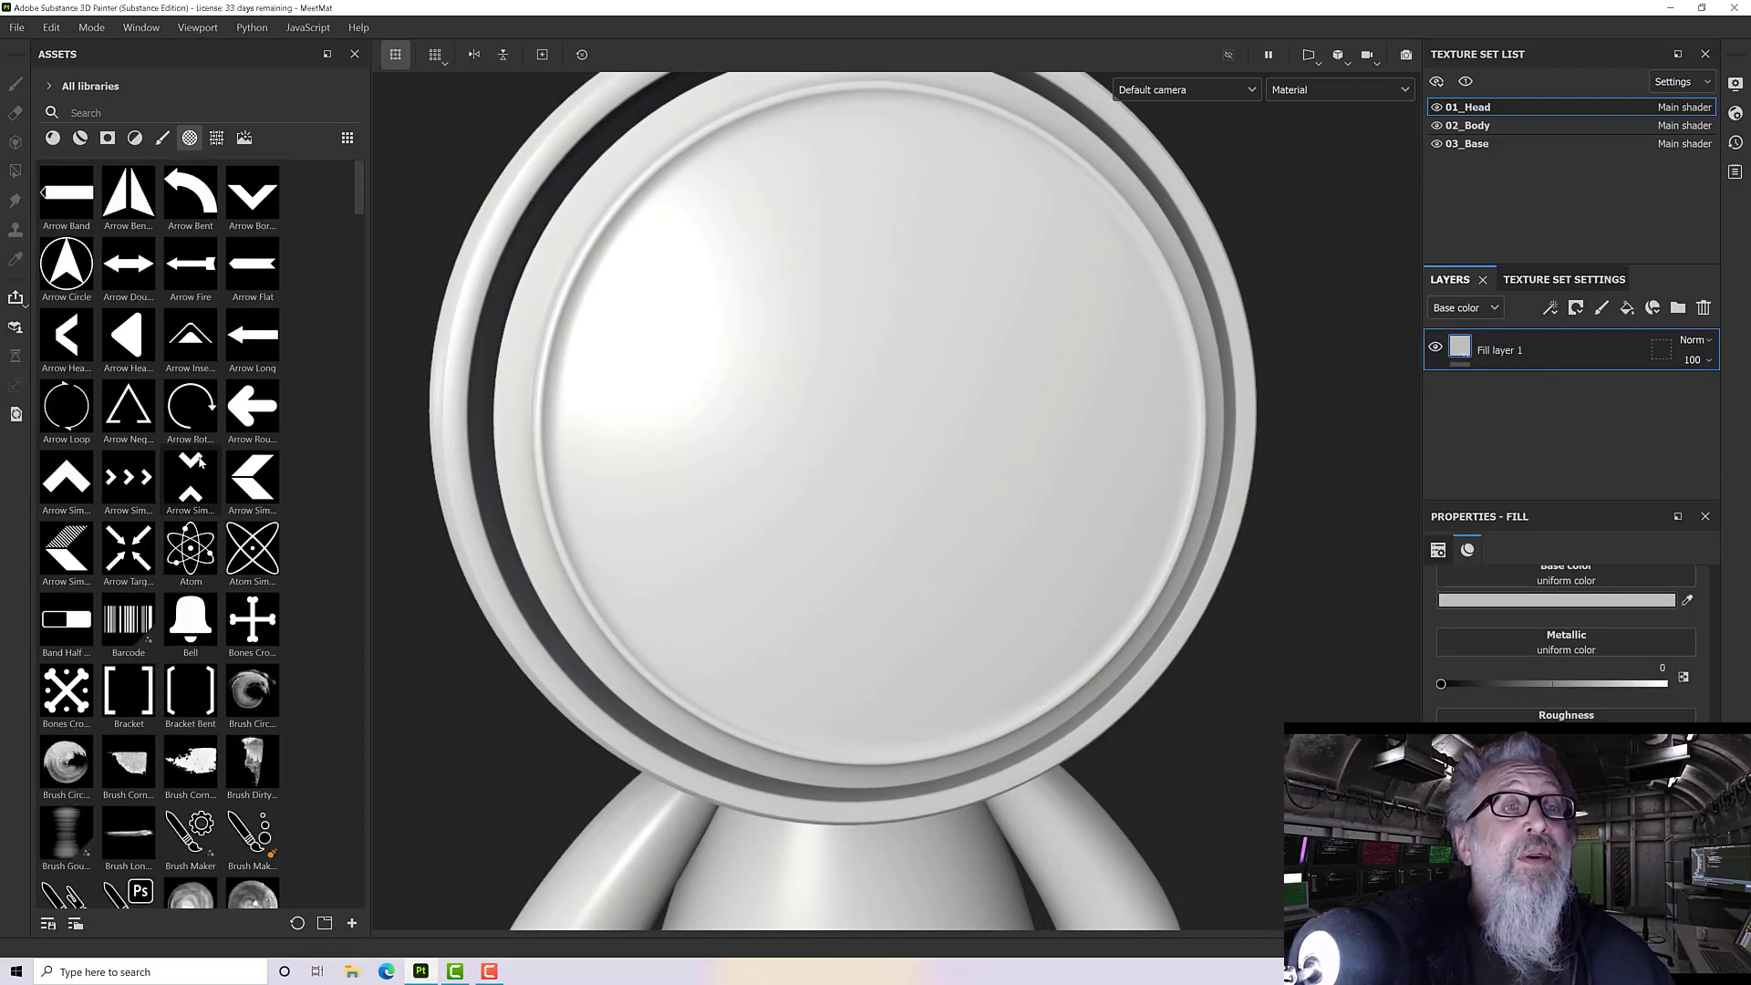
left_click(221, 138)
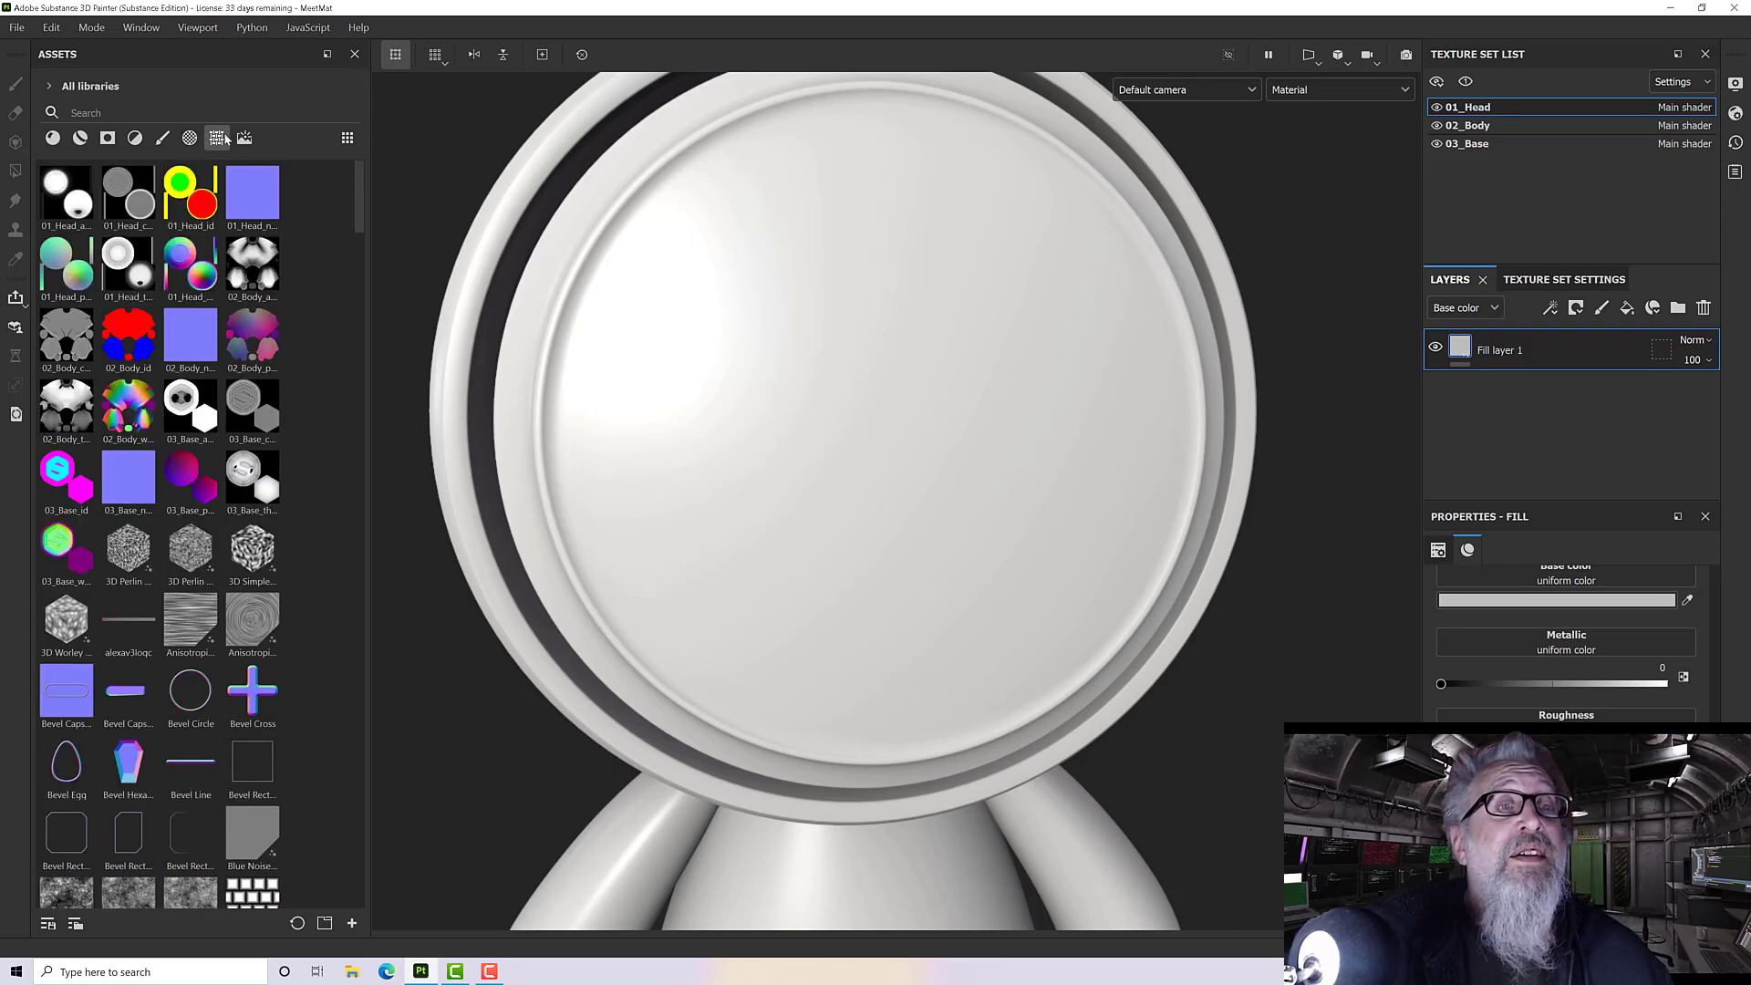
scroll(321, 573, "down", 5)
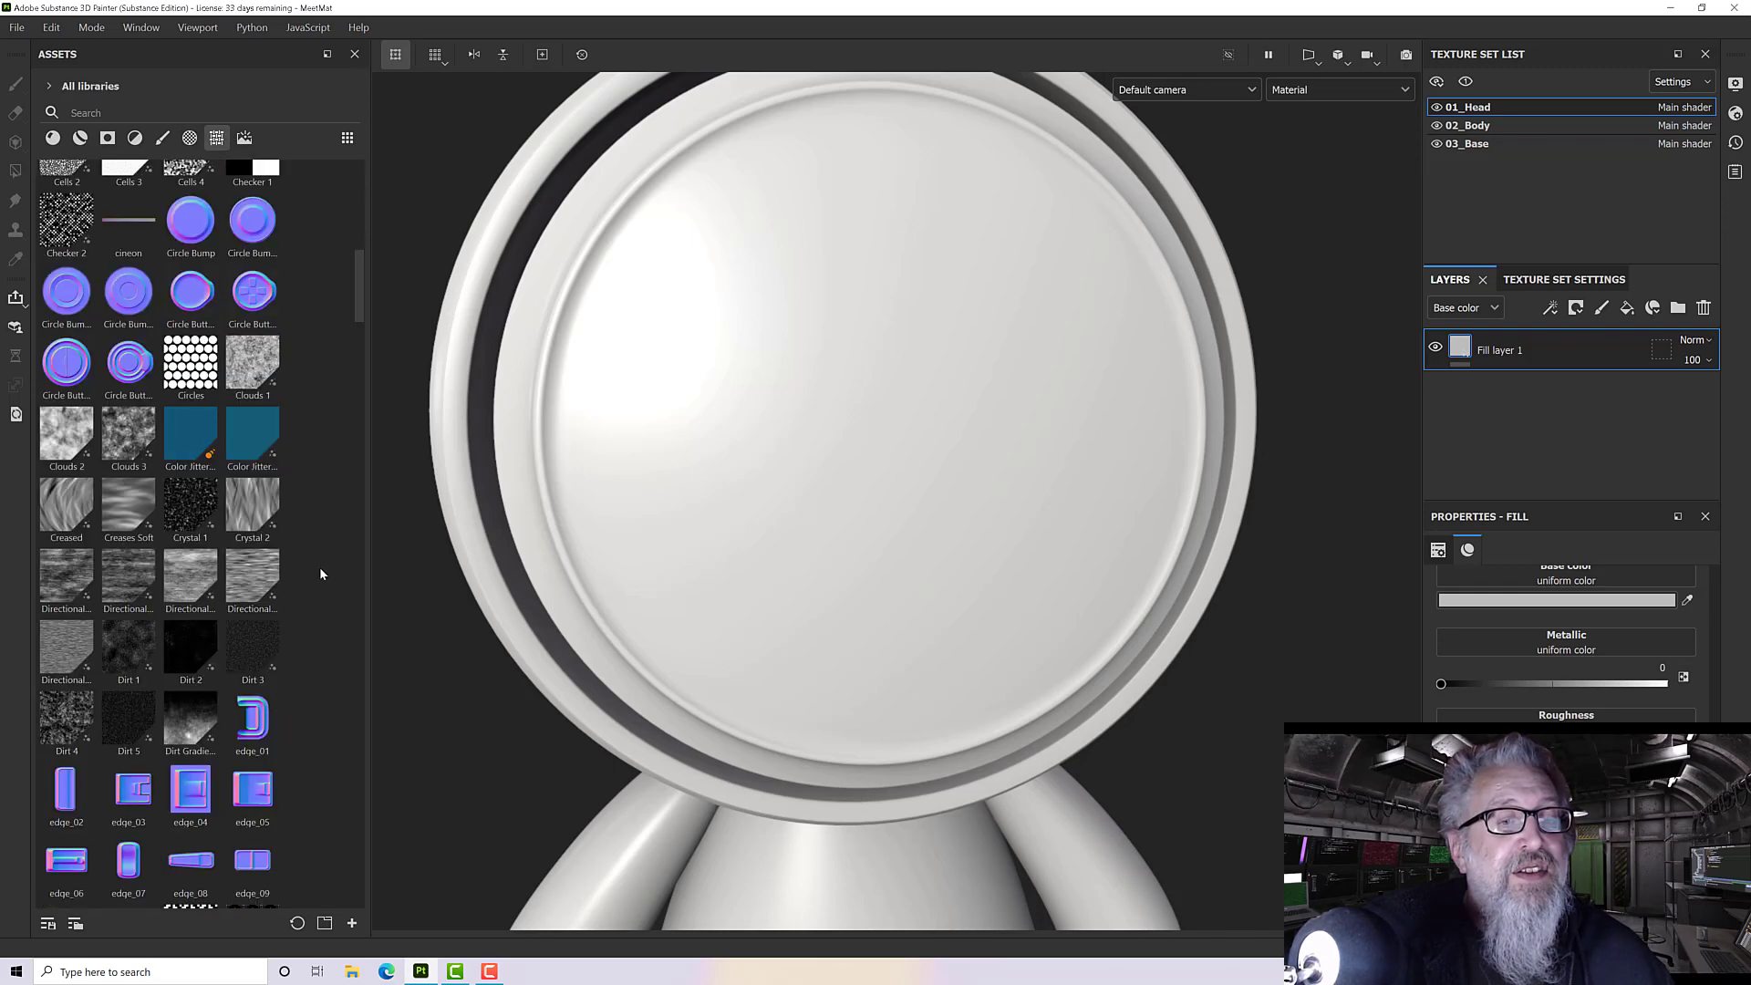
scroll(322, 573, "down", 5)
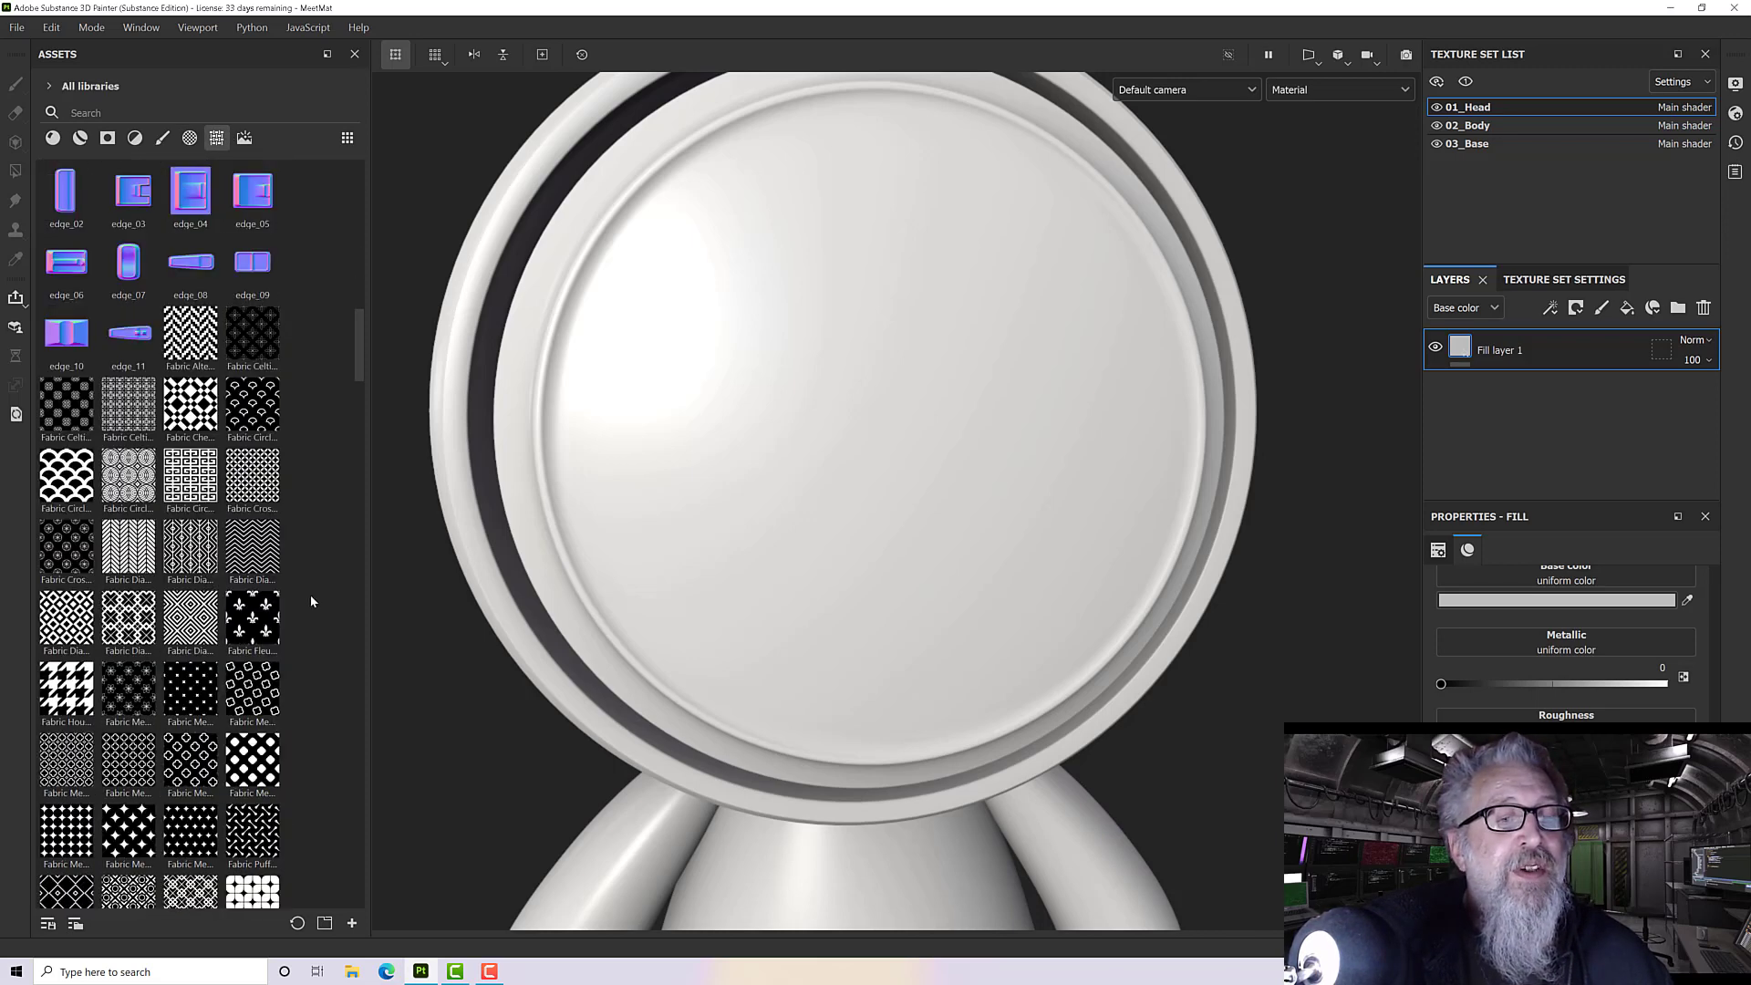
left_click_drag(66, 691, 1520, 603)
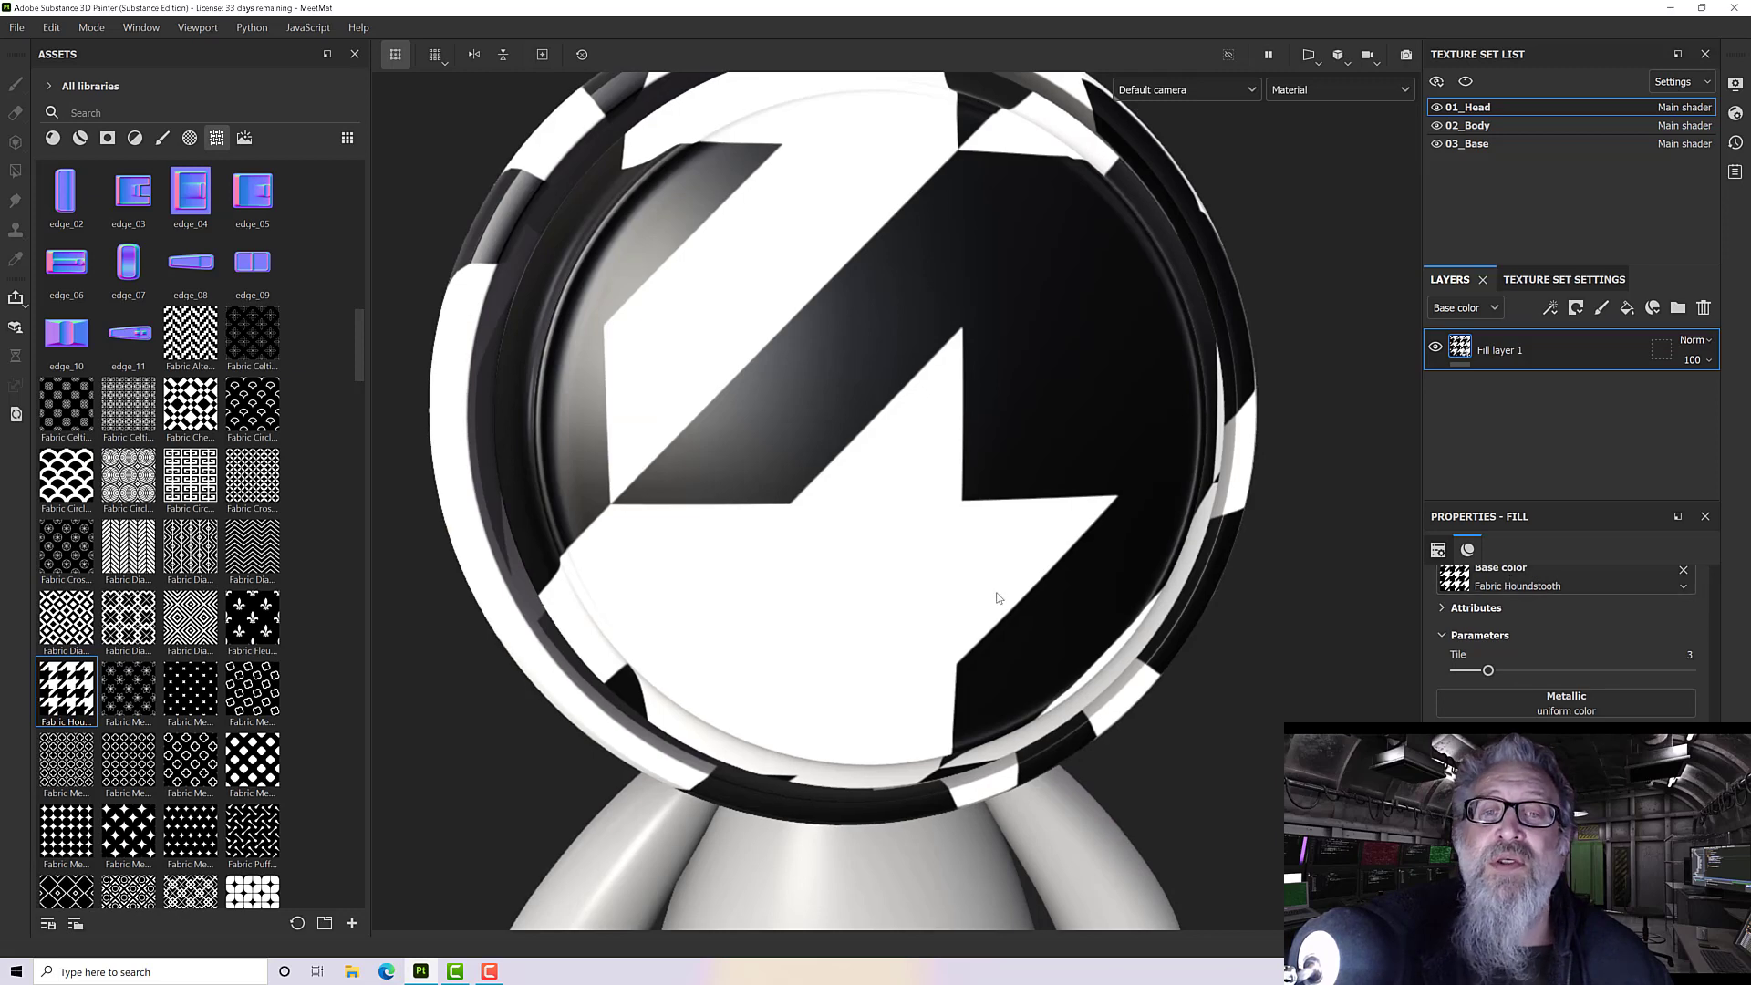
- Set the houndstooth fill layer's projection to Tri-planar projection
scroll(997, 598, "down", 5)
left_click_drag(997, 598, 1304, 561, "alt")
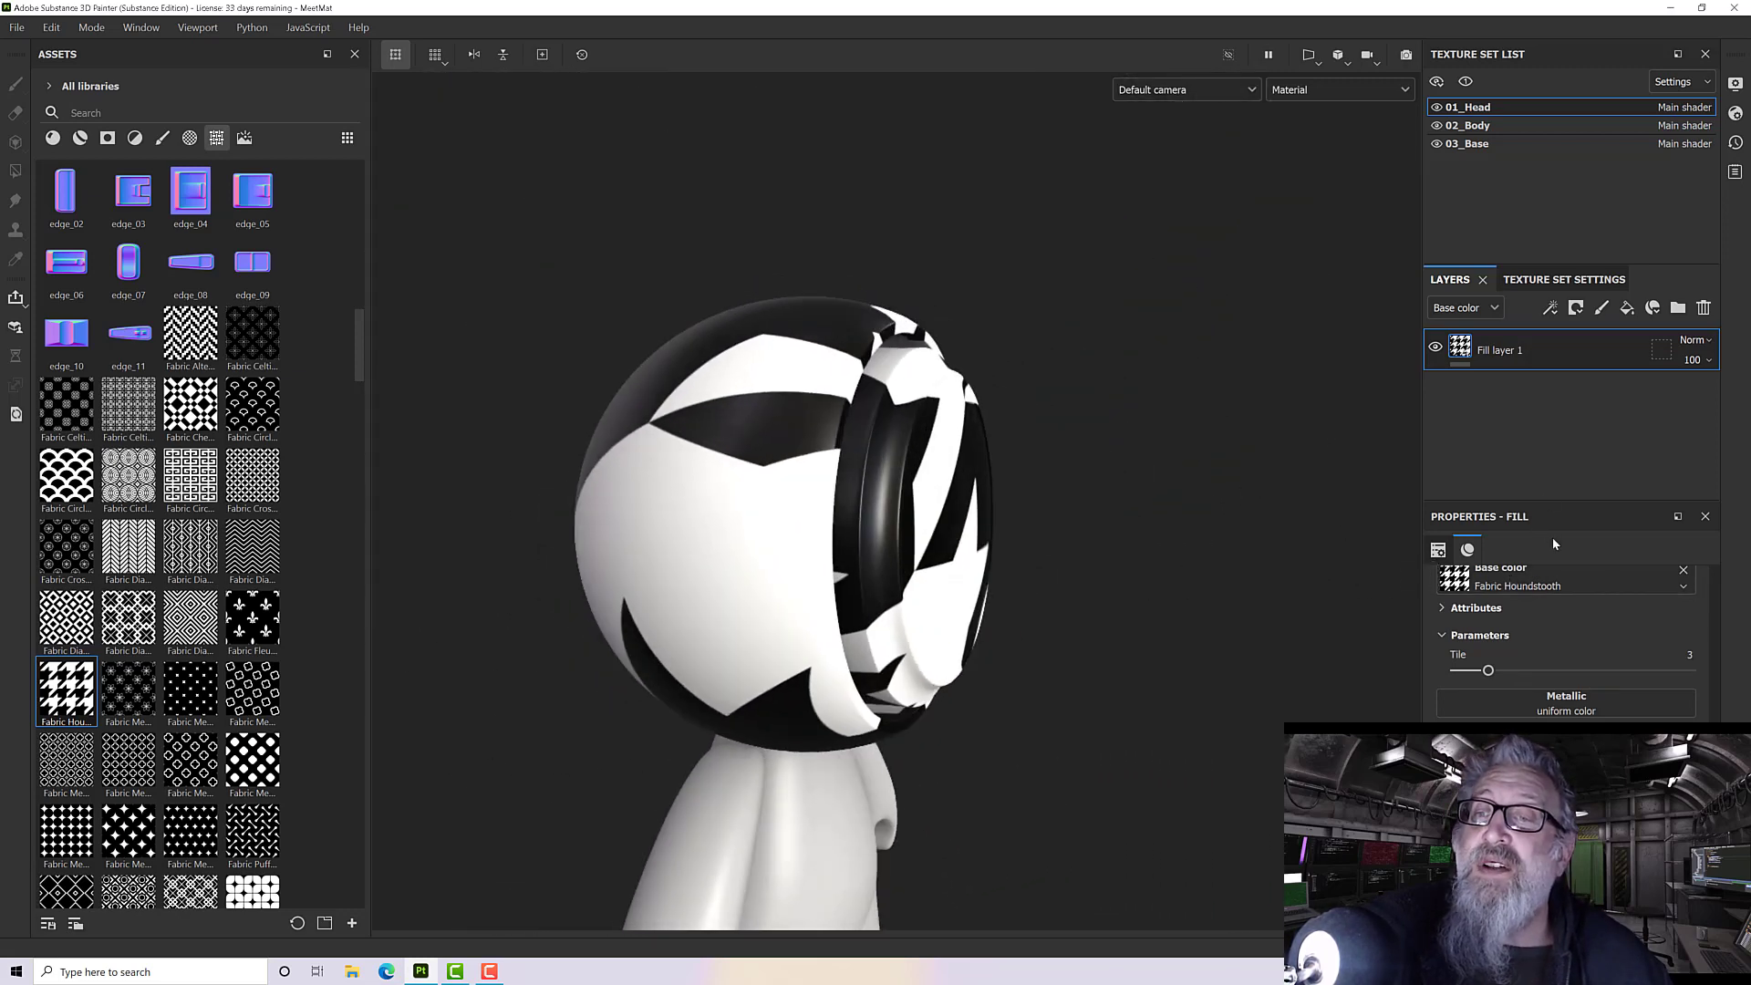
scroll(1644, 583, "down", 3)
left_click(1438, 549)
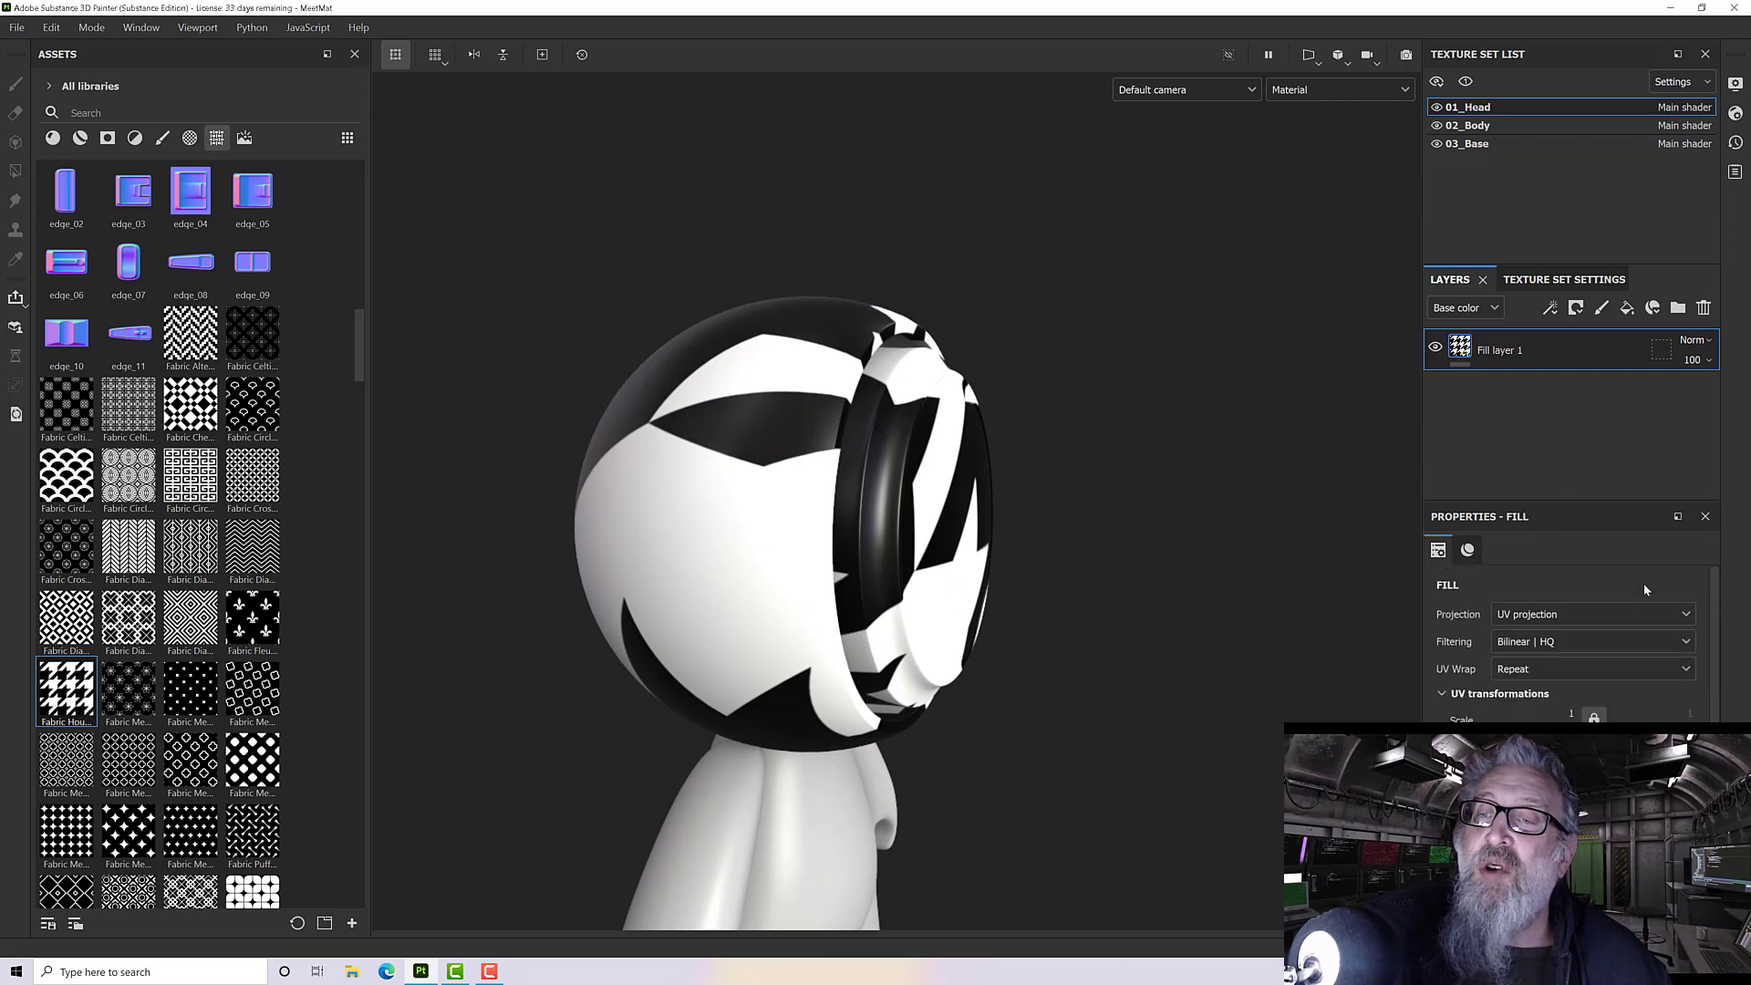
left_click(1537, 615)
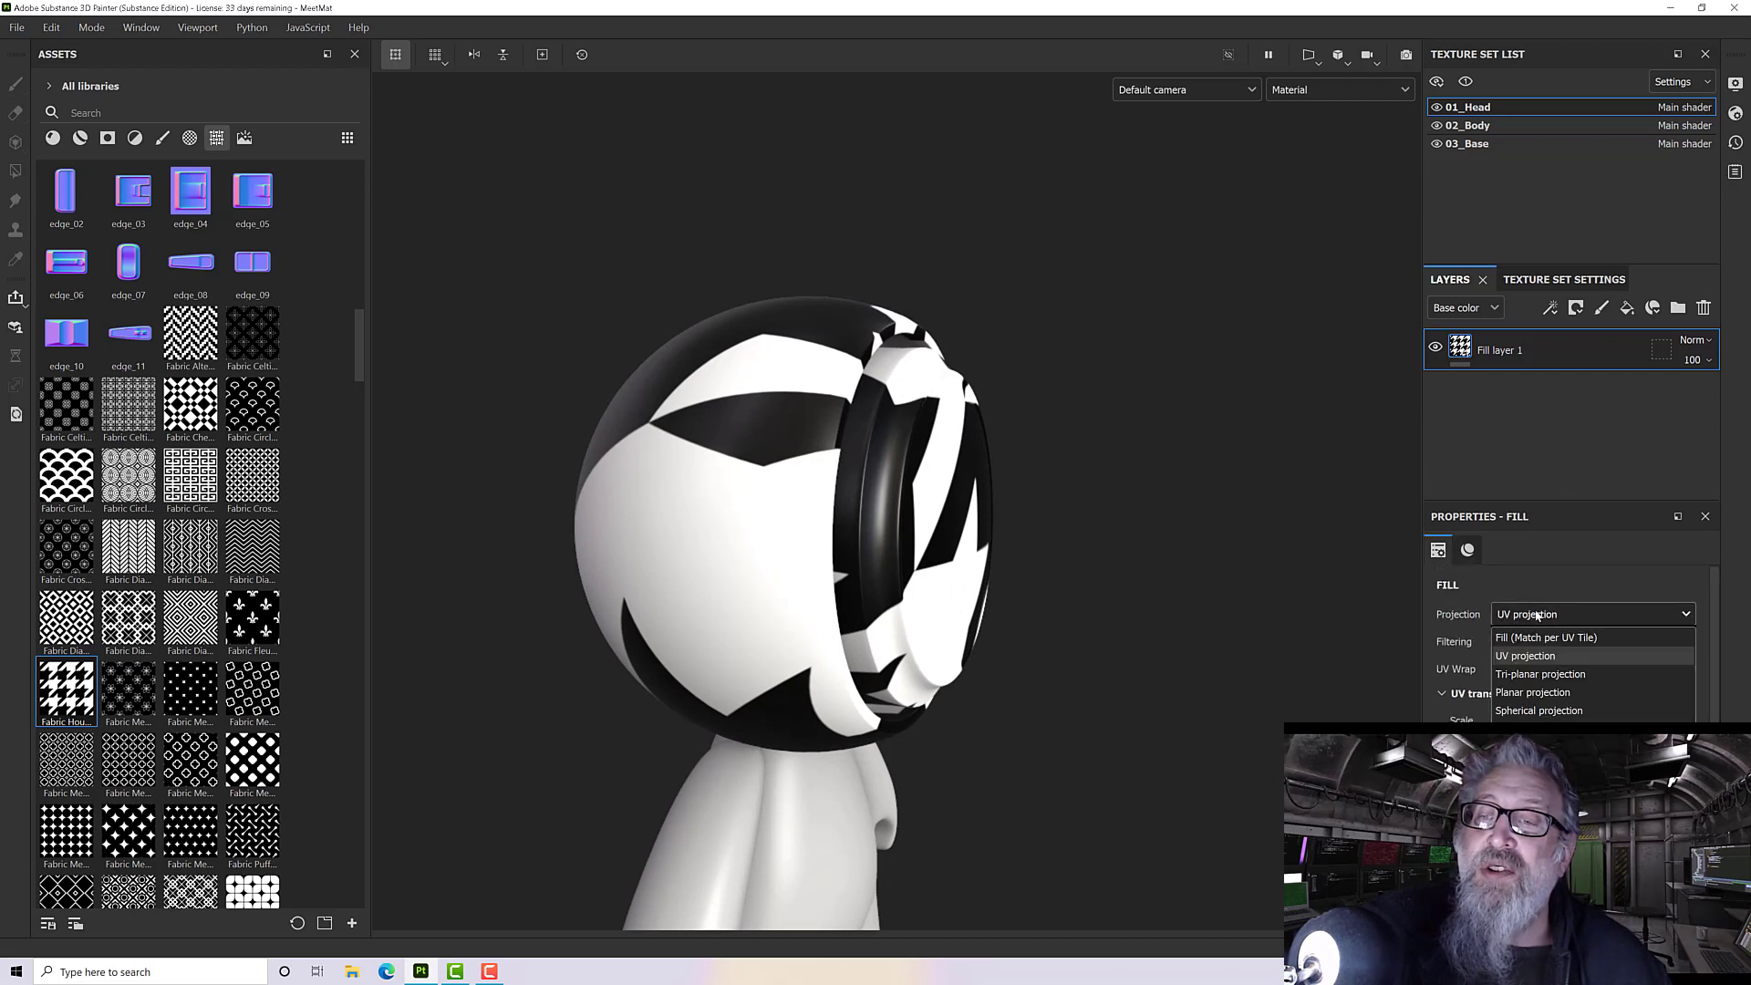
left_click(1543, 675)
left_click_drag(1161, 588, 1075, 594, "alt")
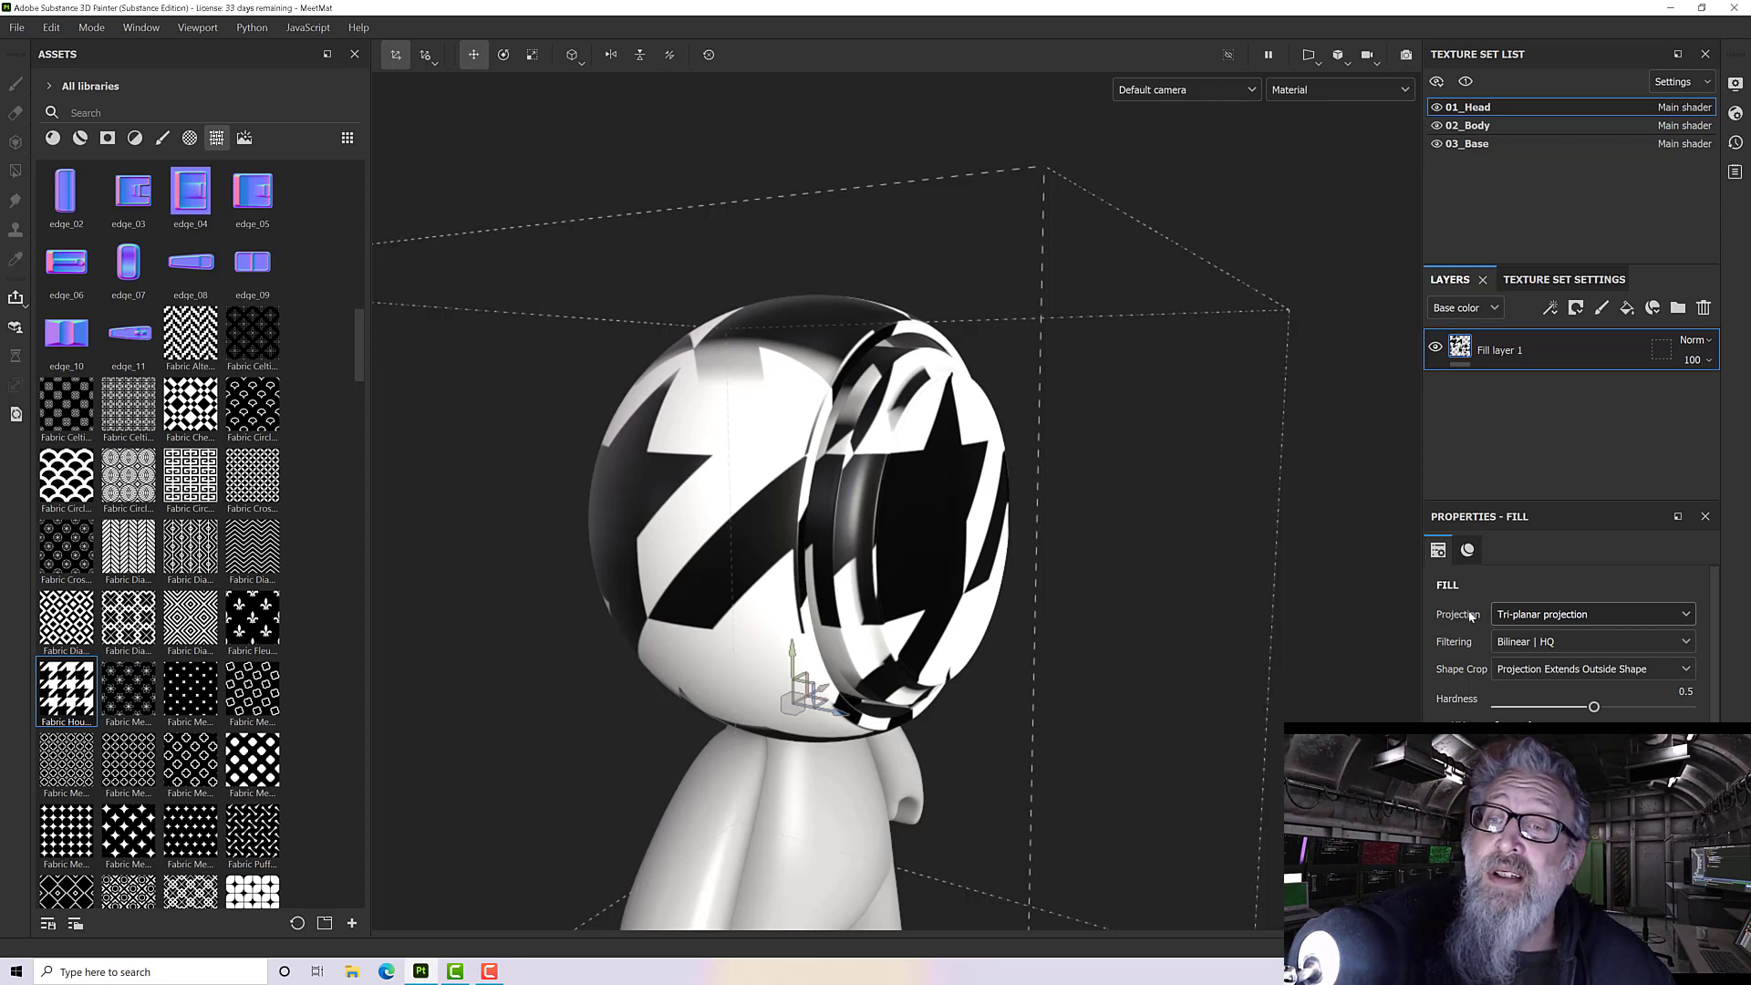
- Set the houndstooth fill layer's projection to Warp projection
left_click(1532, 614)
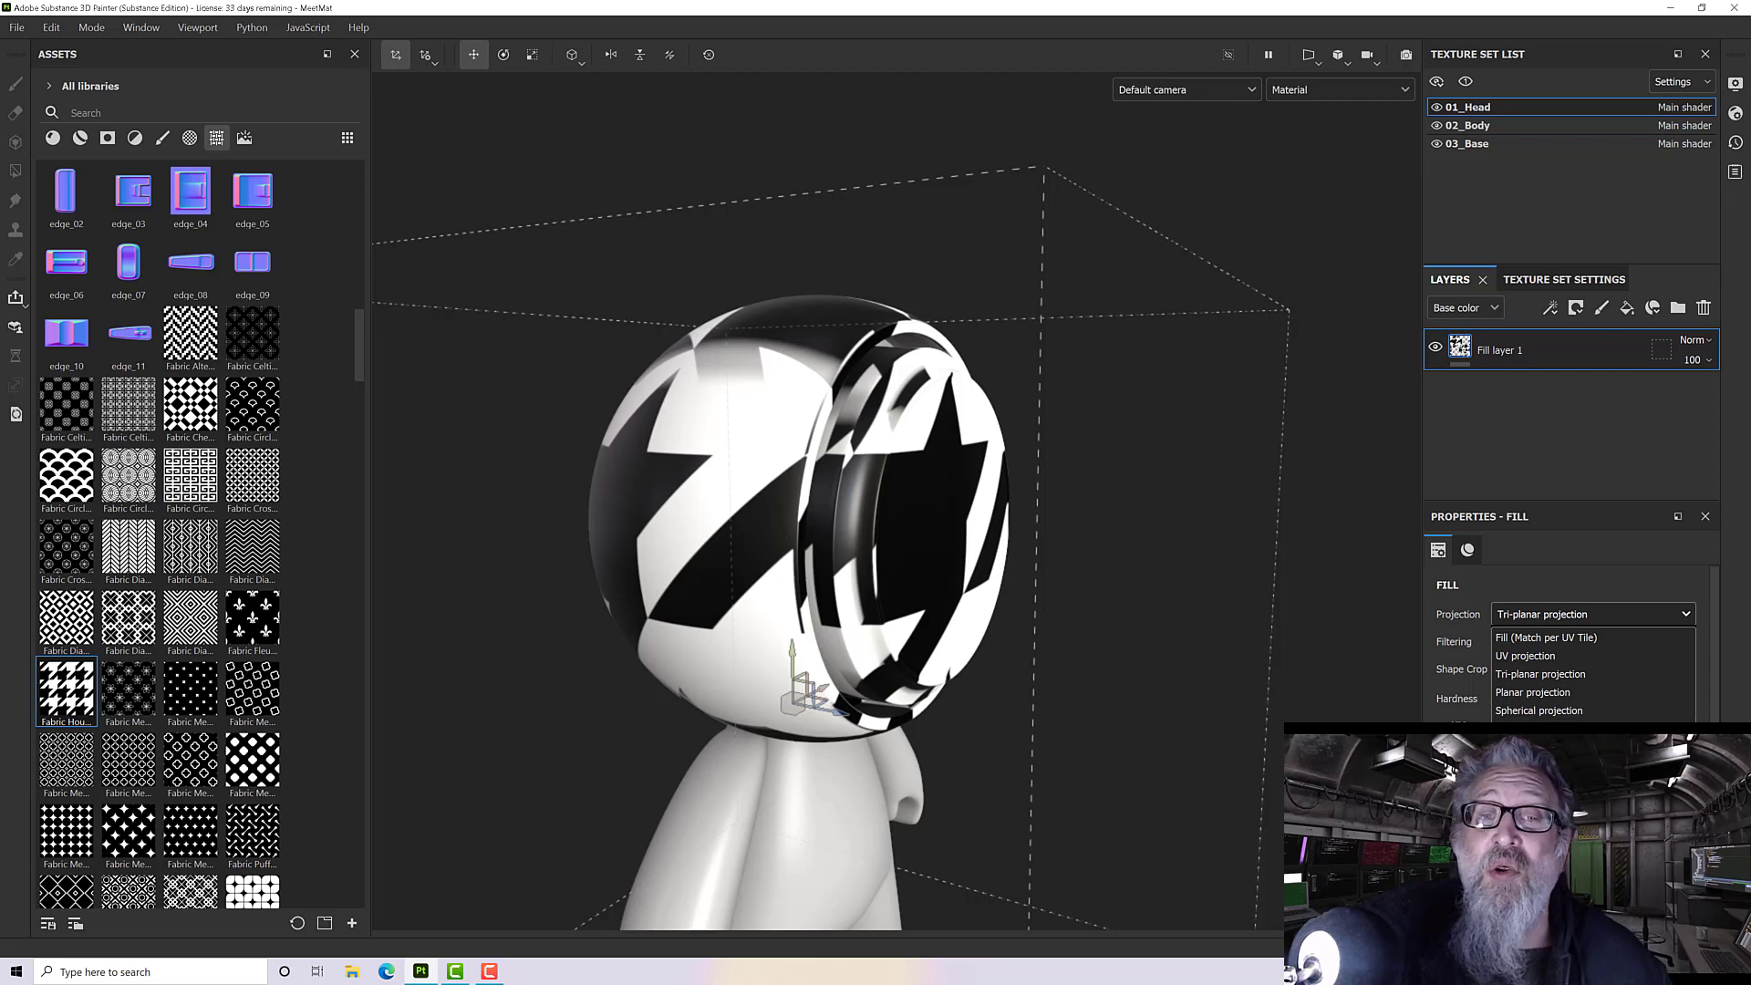
left_click(1541, 747)
left_click_drag(1340, 612, 1091, 638, "alt")
scroll(1313, 658, "down", 5)
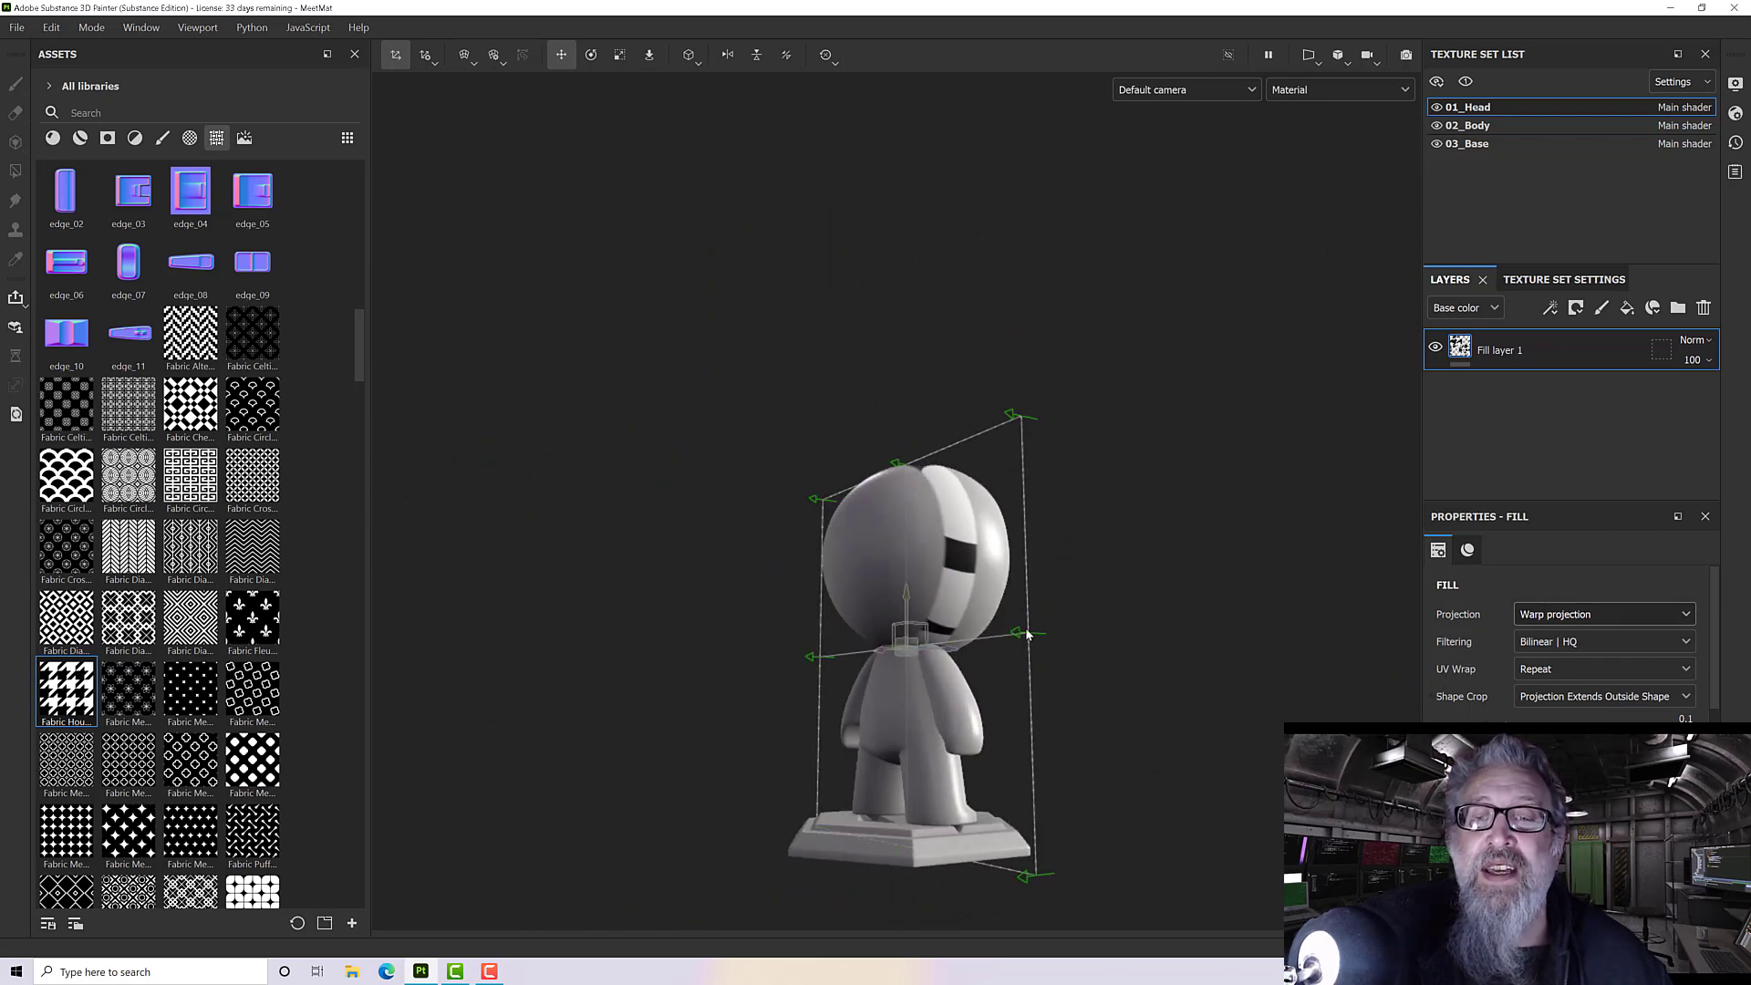
left_click(1063, 635)
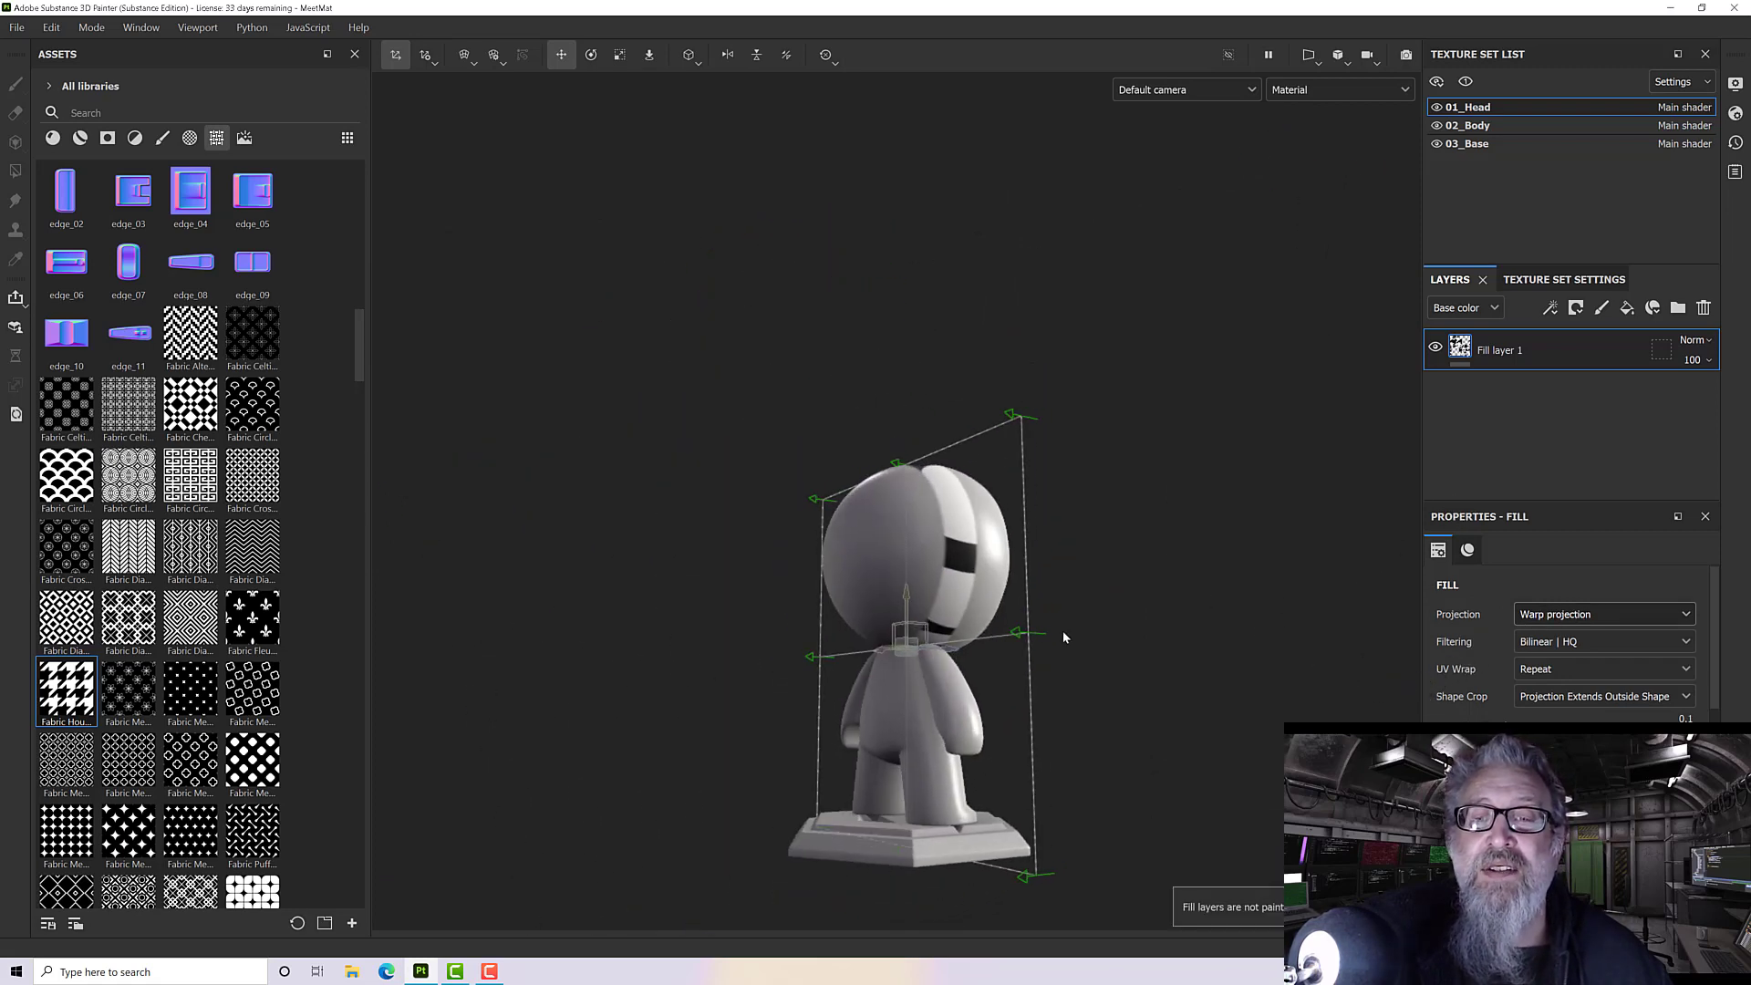
- Turn on vertex editing for the houndstooth warp and inspect its plane around the whole figure
left_click(464, 51)
left_click_drag(879, 375, 982, 580, "alt")
left_click_drag(945, 659, 912, 547)
scroll(1030, 606, "up", 5)
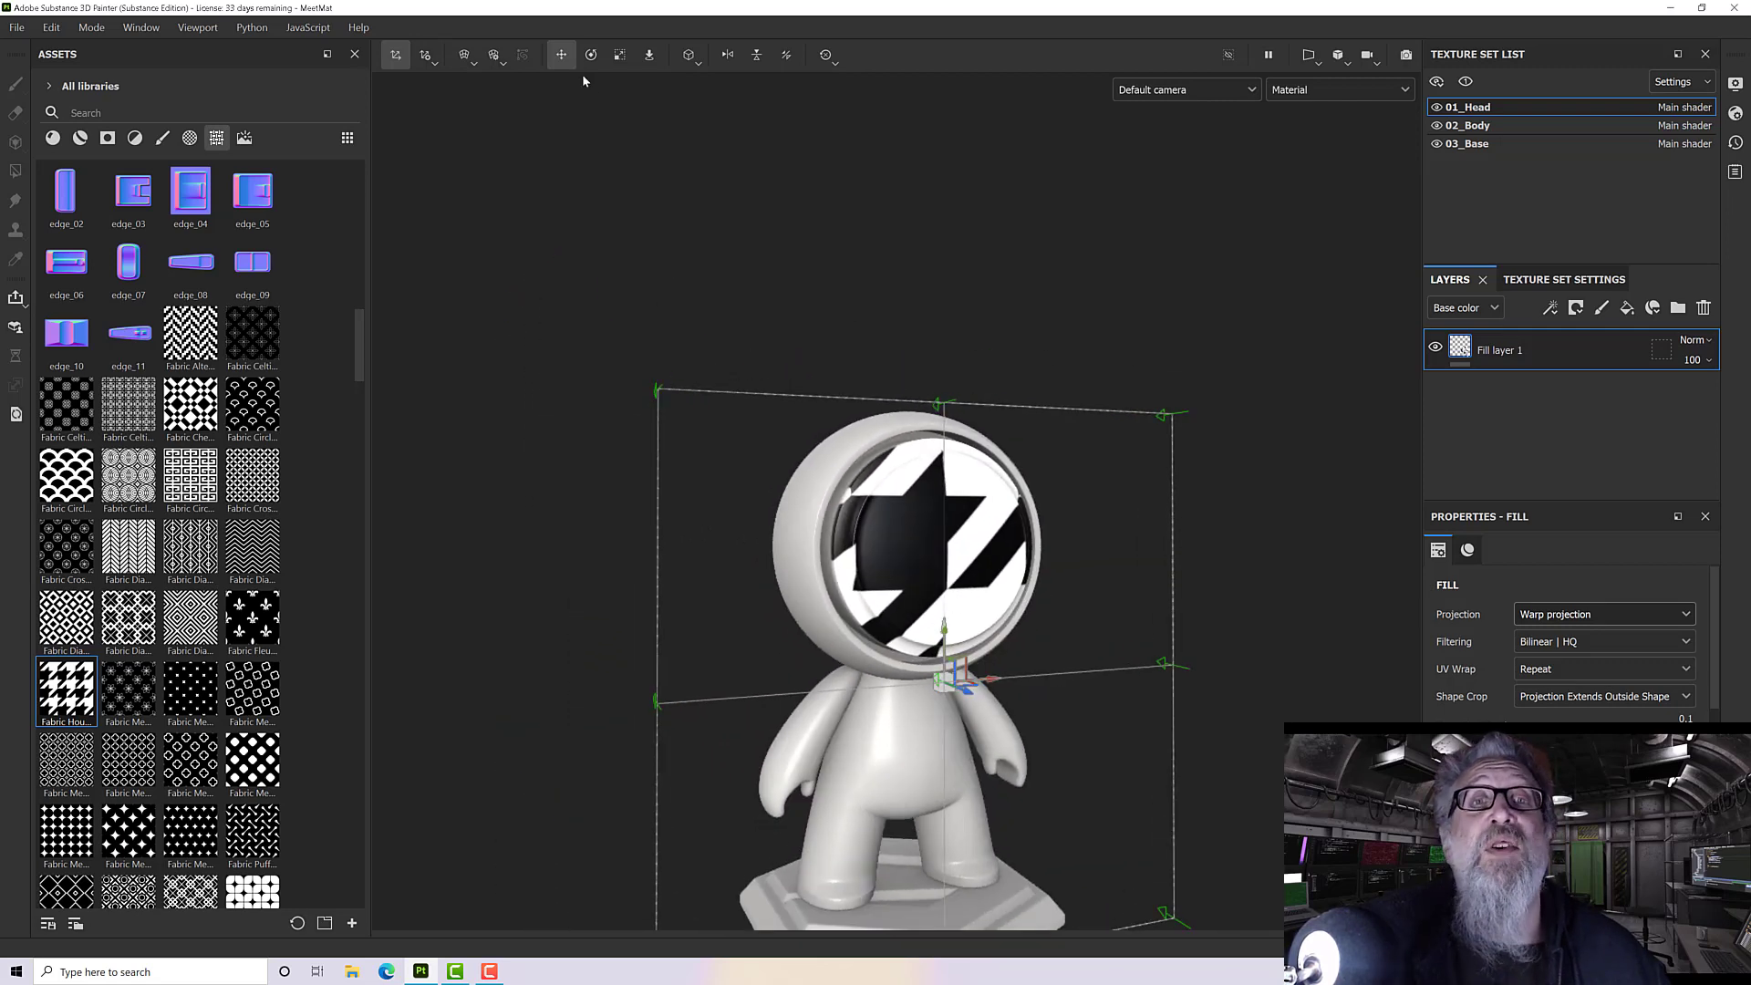
left_click(476, 58)
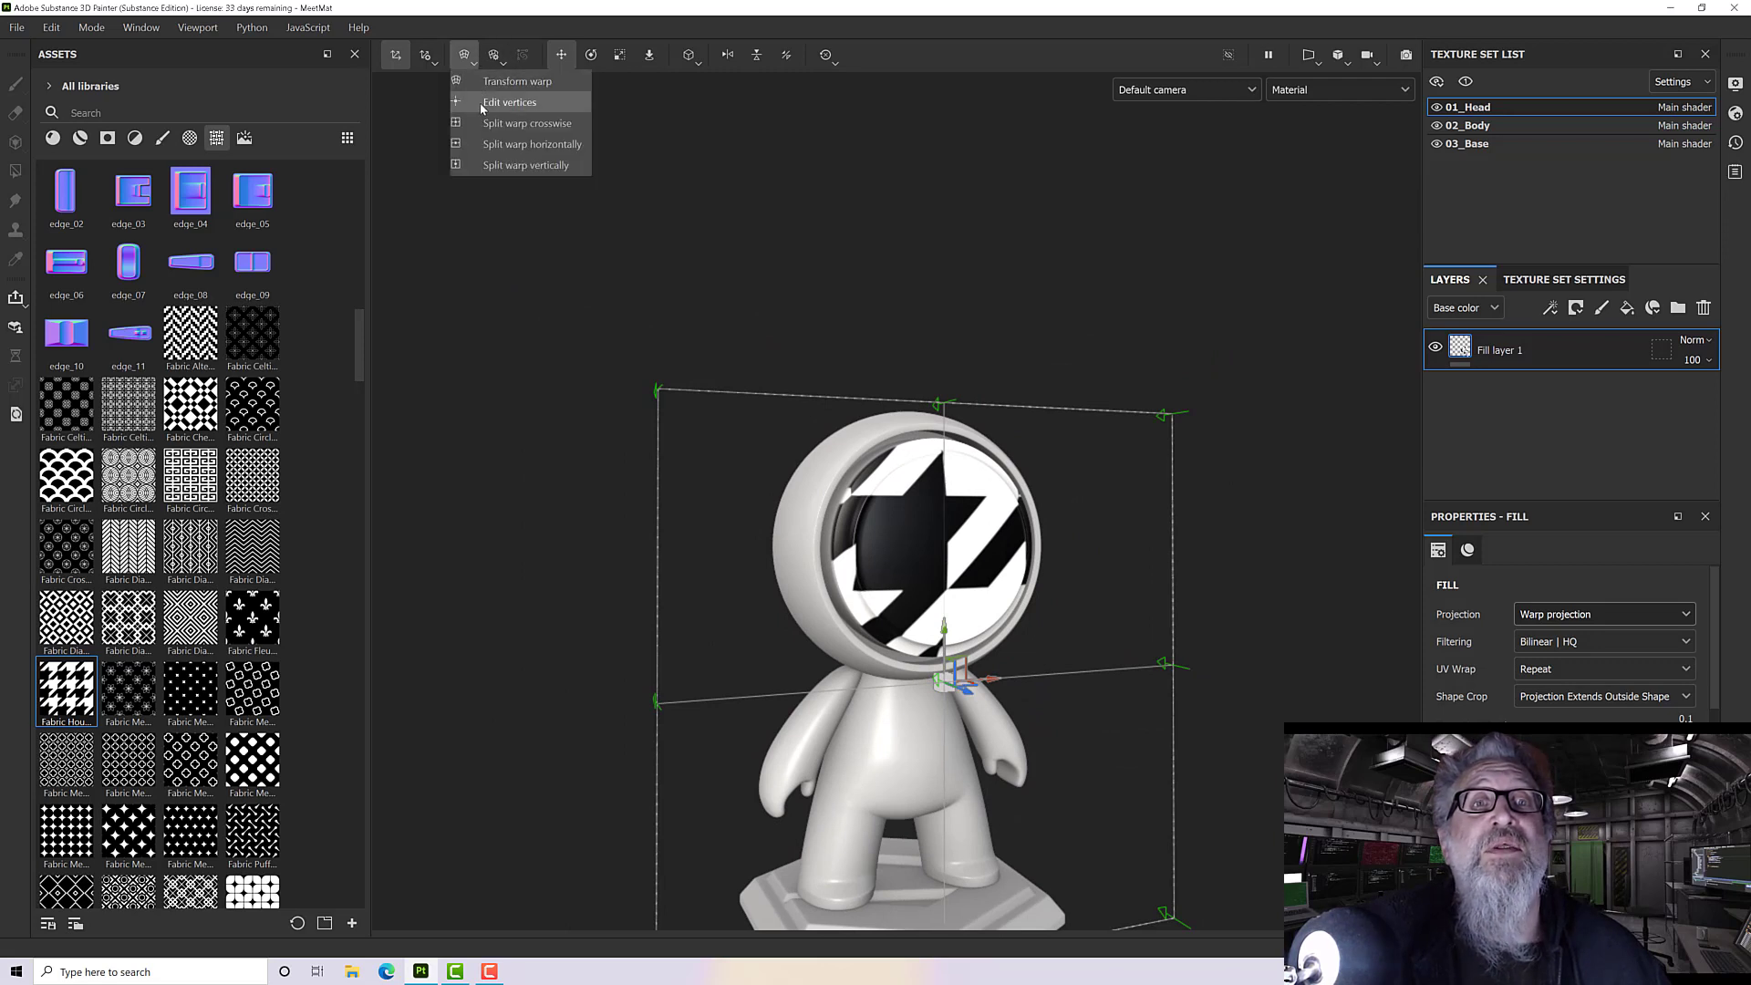
left_click(497, 100)
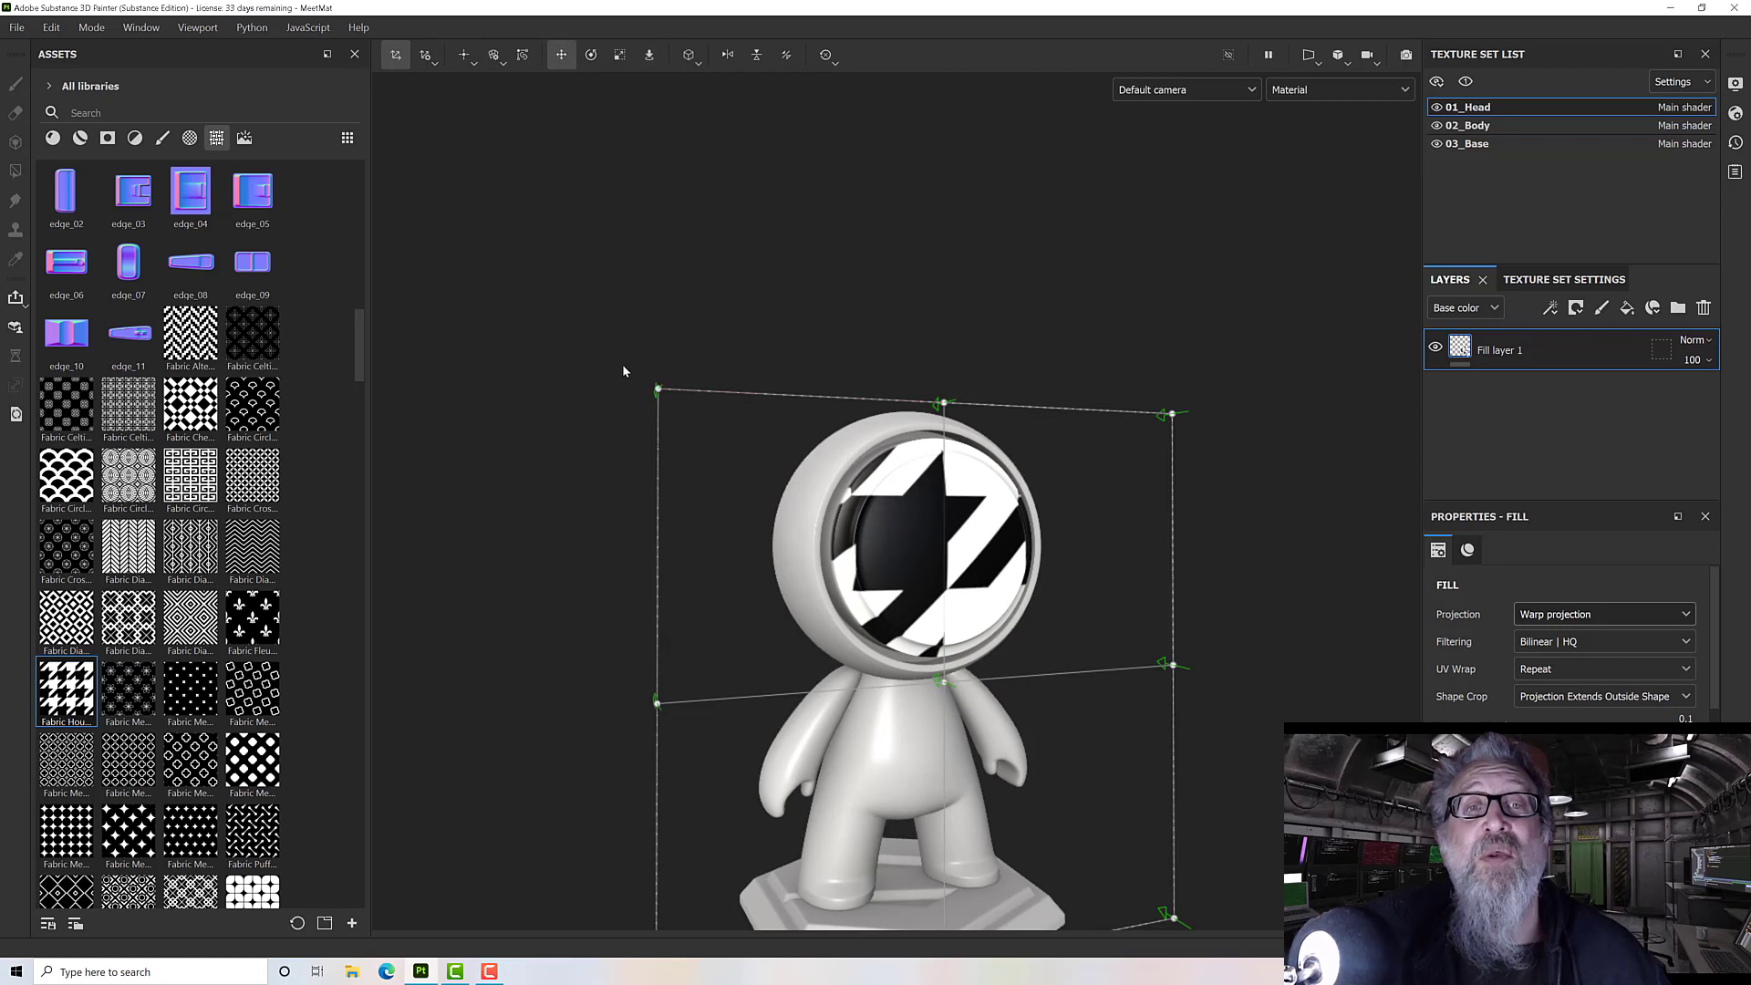
left_click_drag(626, 371, 678, 398, "alt")
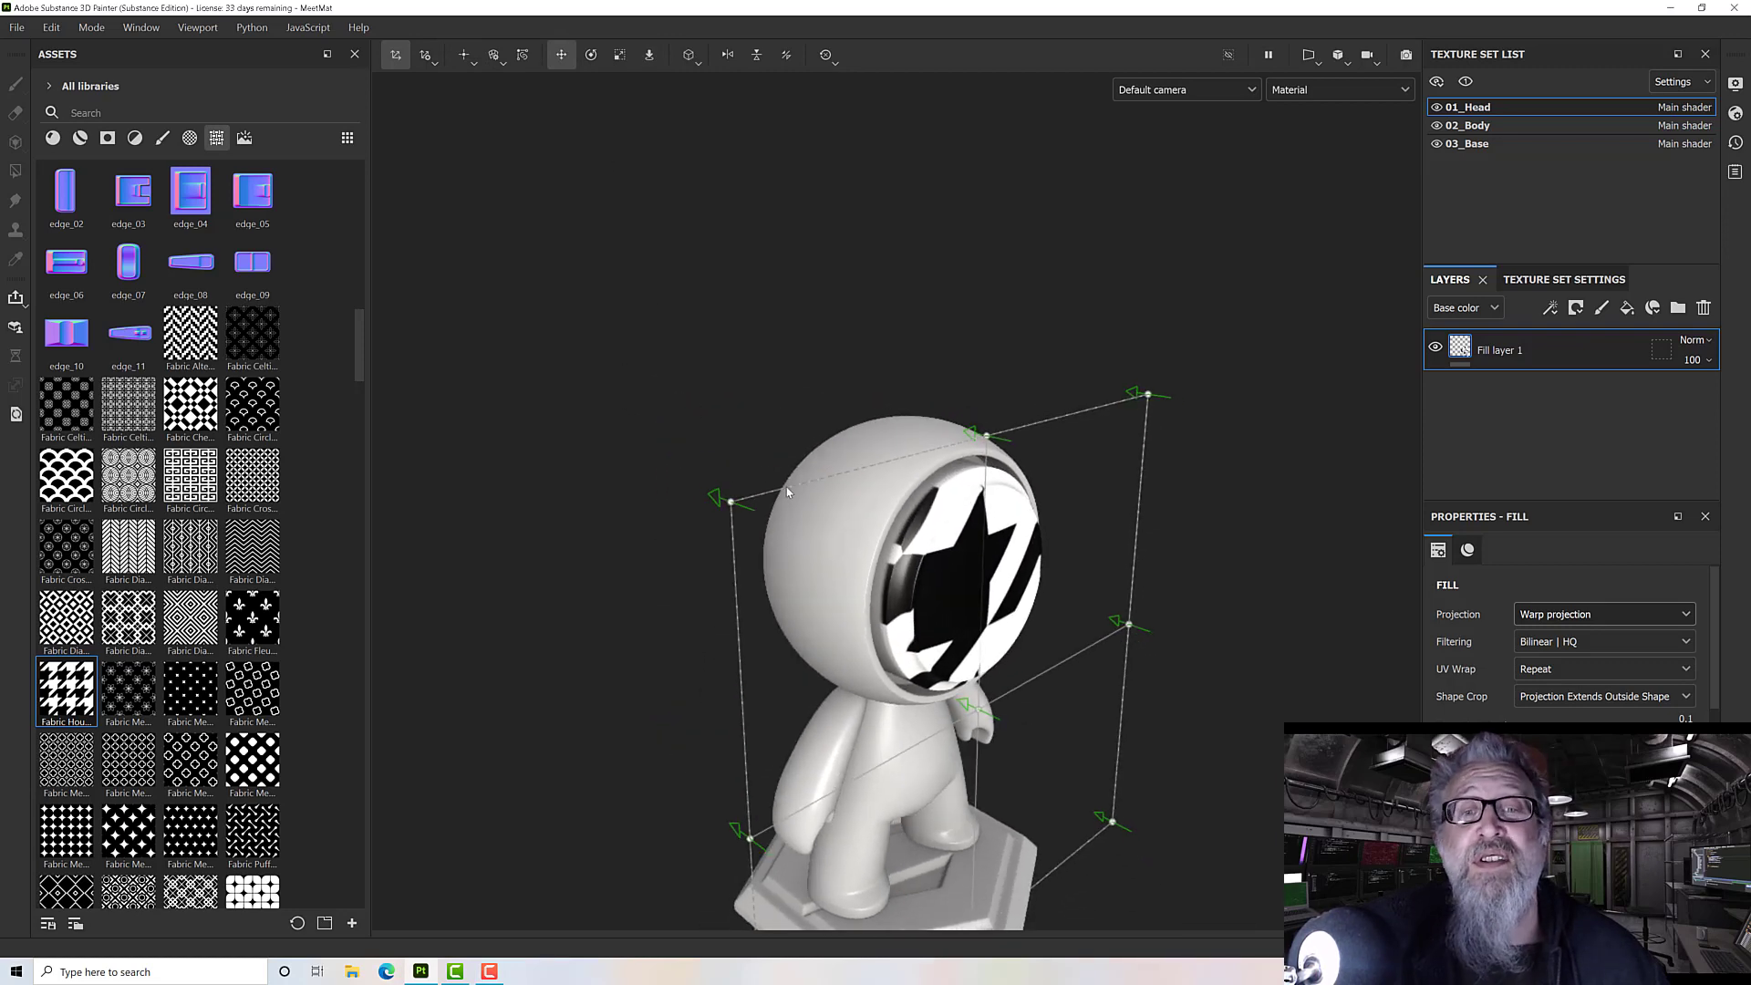
left_click_drag(787, 492, 864, 484, "alt")
key("f")
scroll(737, 435, "up", 3)
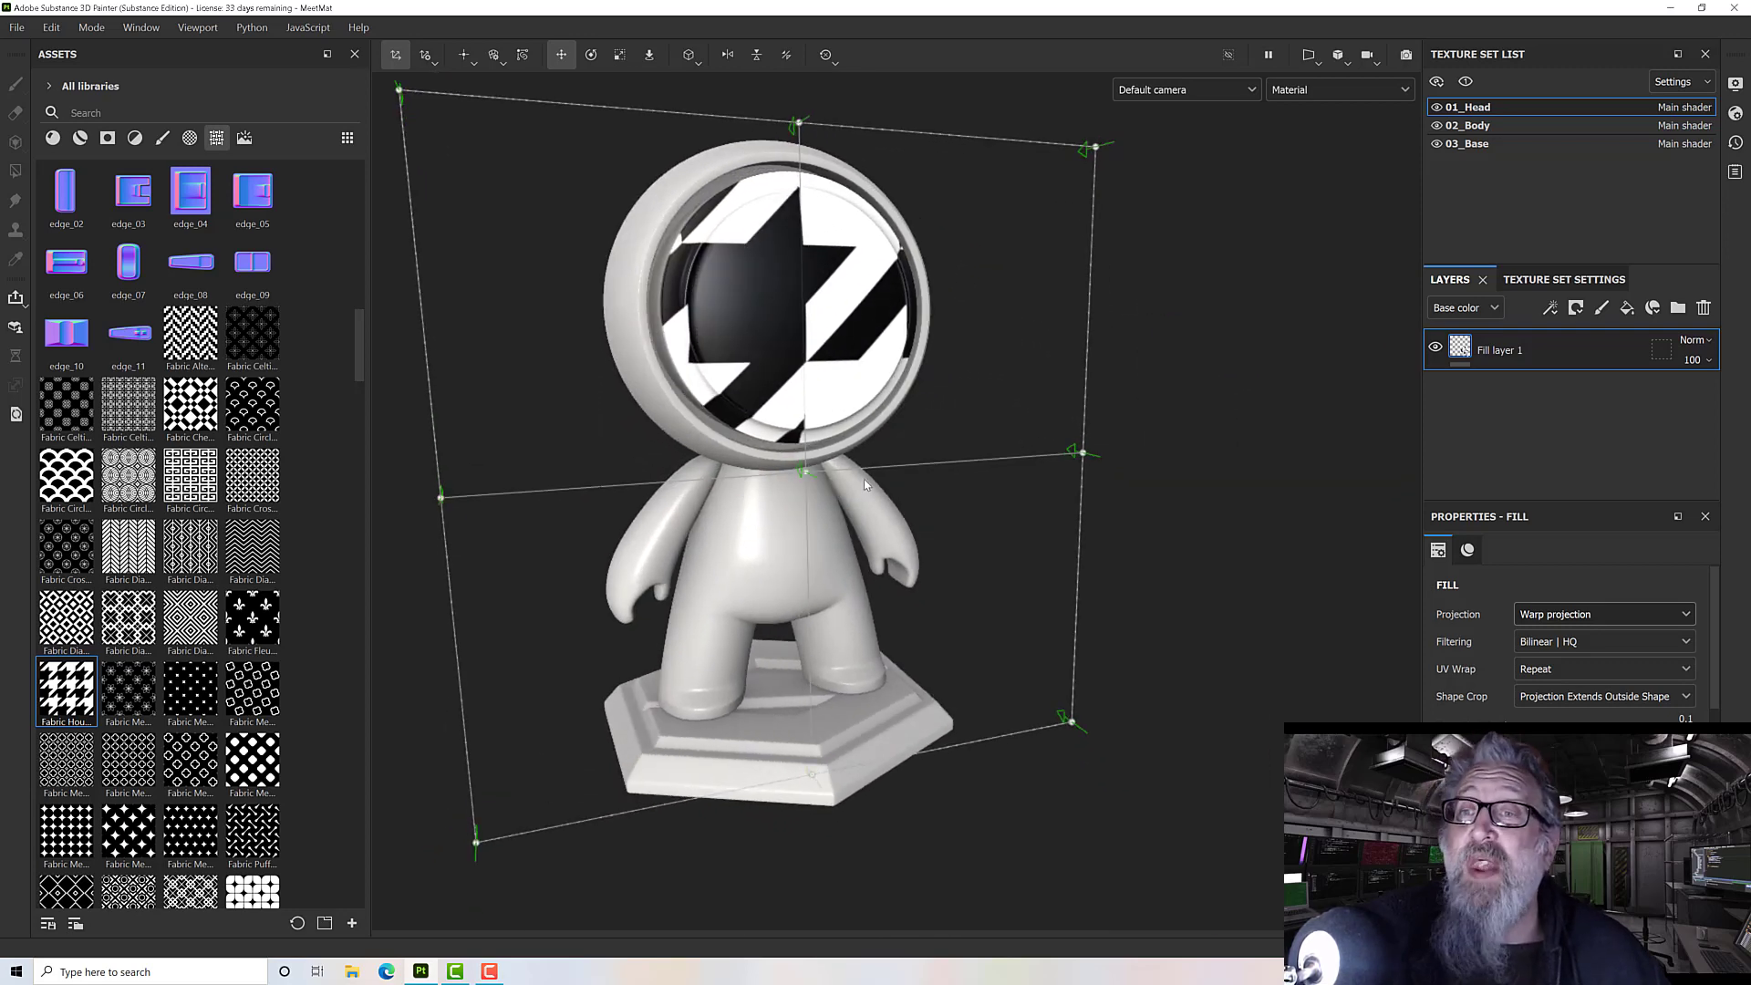
- Set the houndstooth fill layer's projection to Cylindrical projection and switch its manipulator to rotation
left_click(1554, 617)
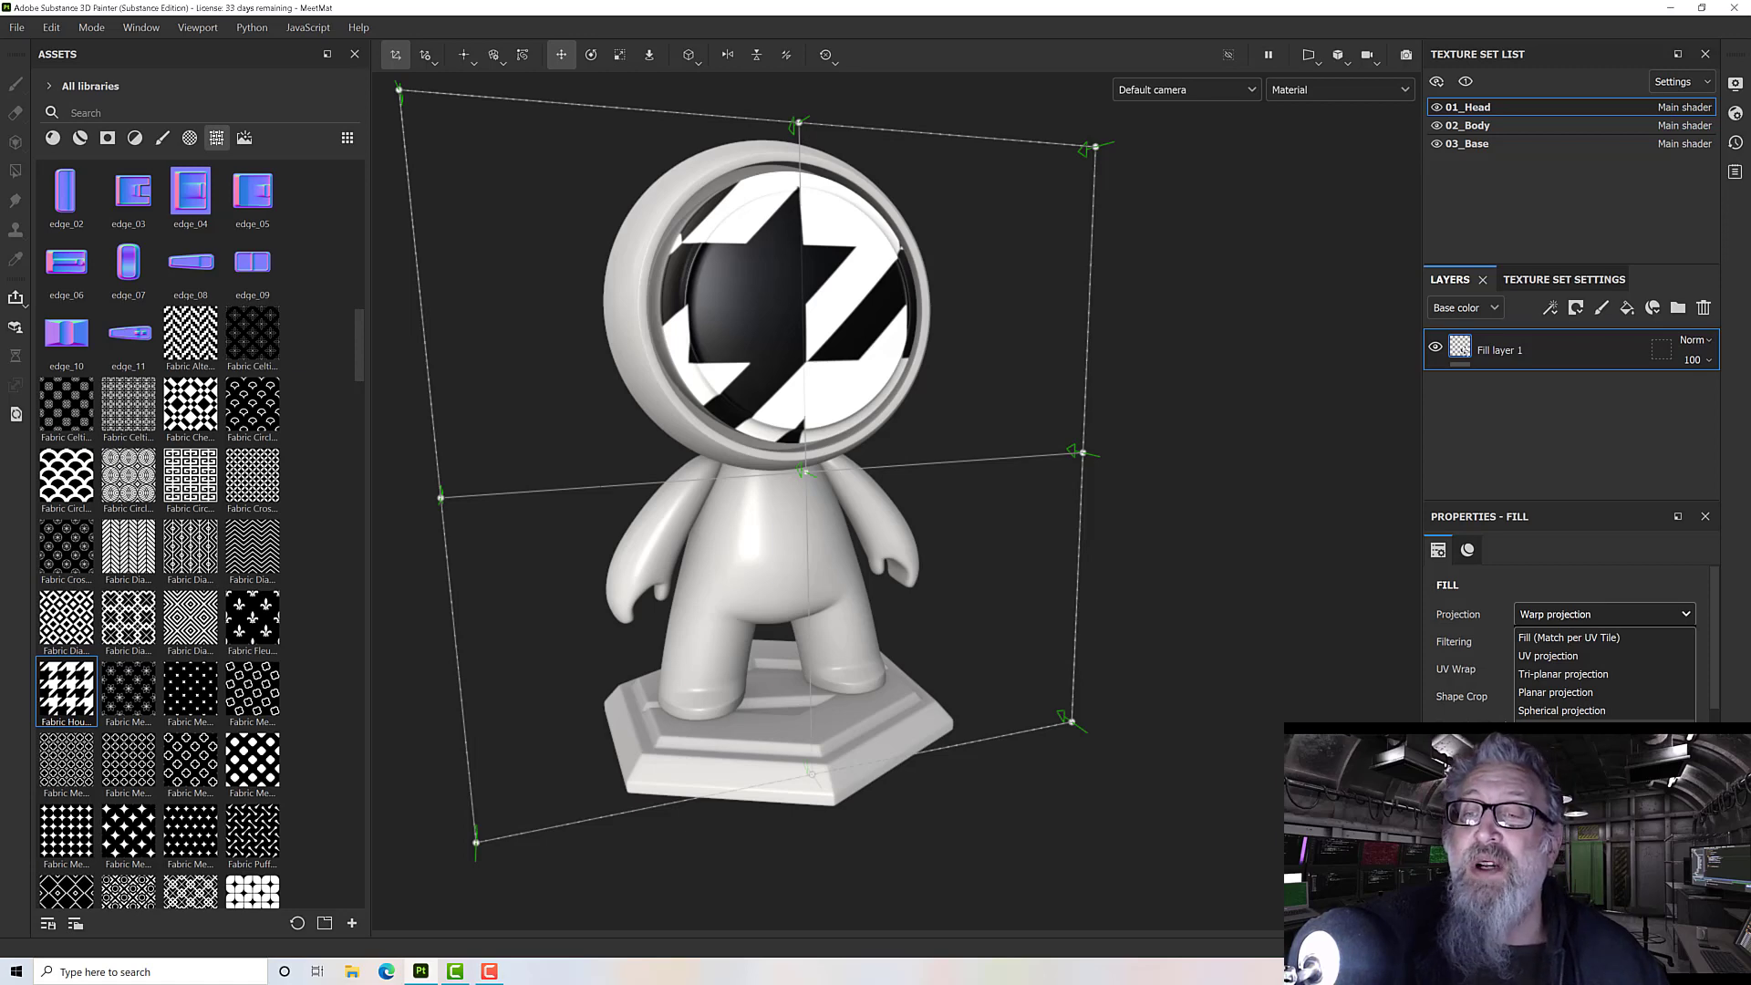
left_click(1561, 729)
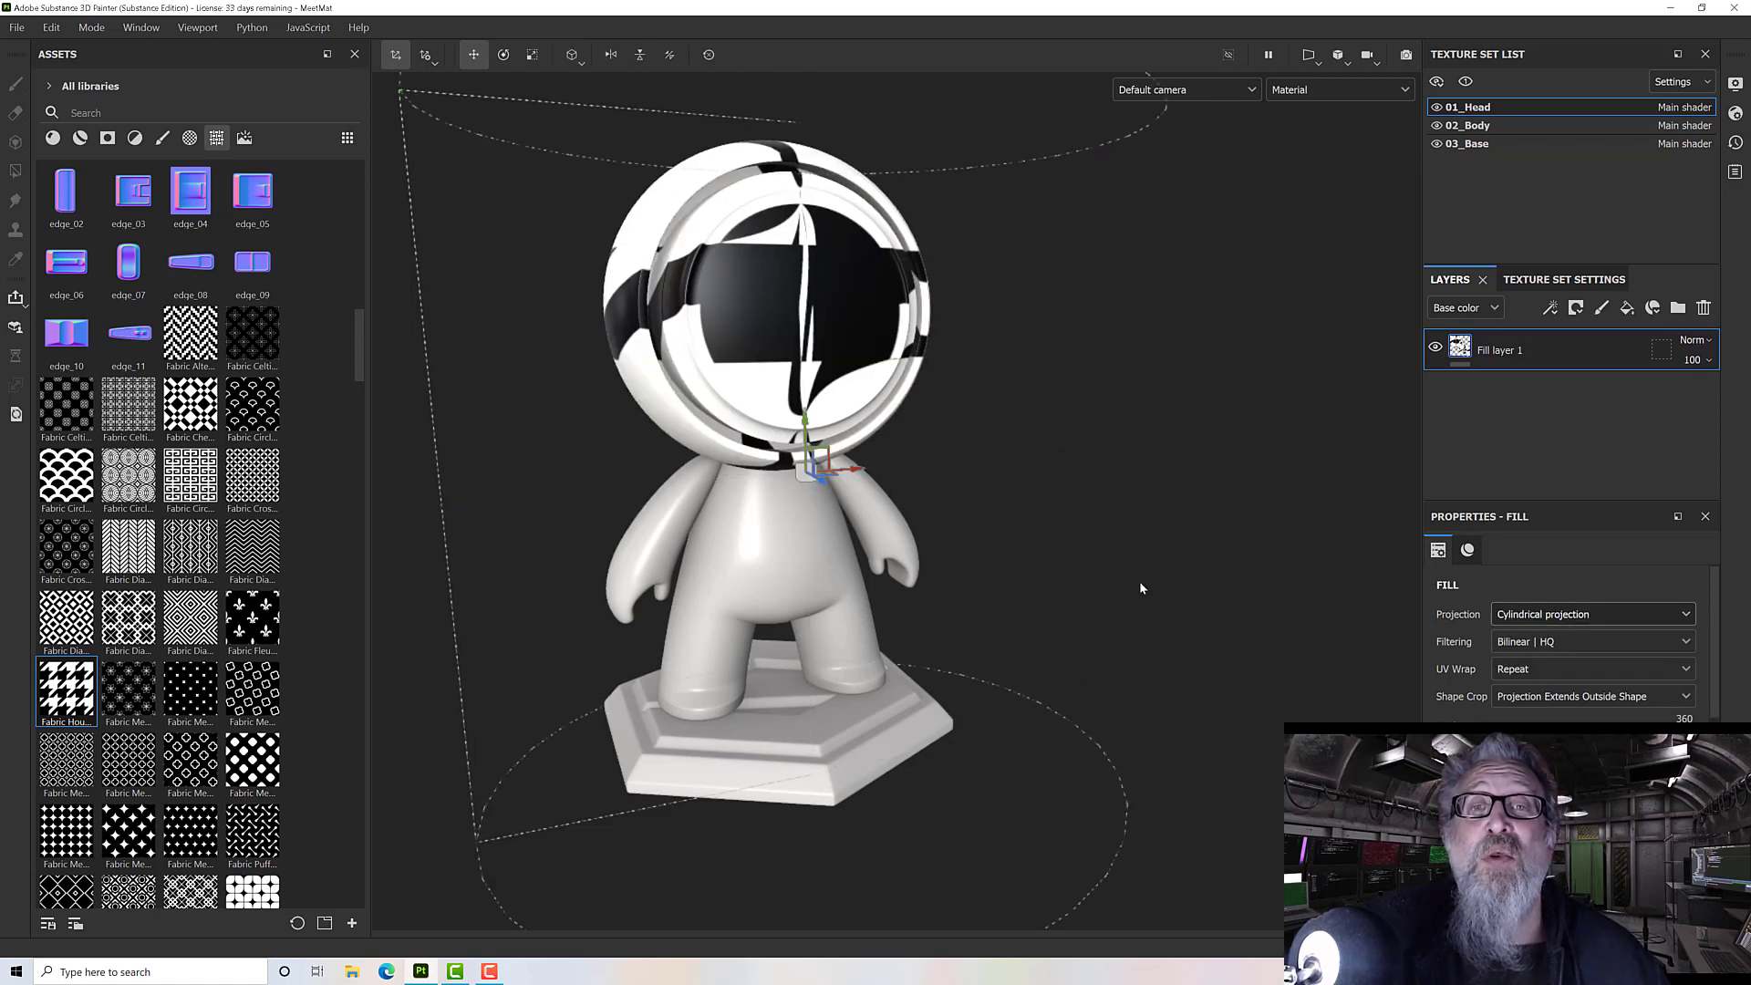
mouse_move(1127, 584)
left_mouse_down("alt")
mouse_move(1140, 508)
mouse_move(1270, 520)
mouse_move(1143, 567)
left_mouse_up("alt")
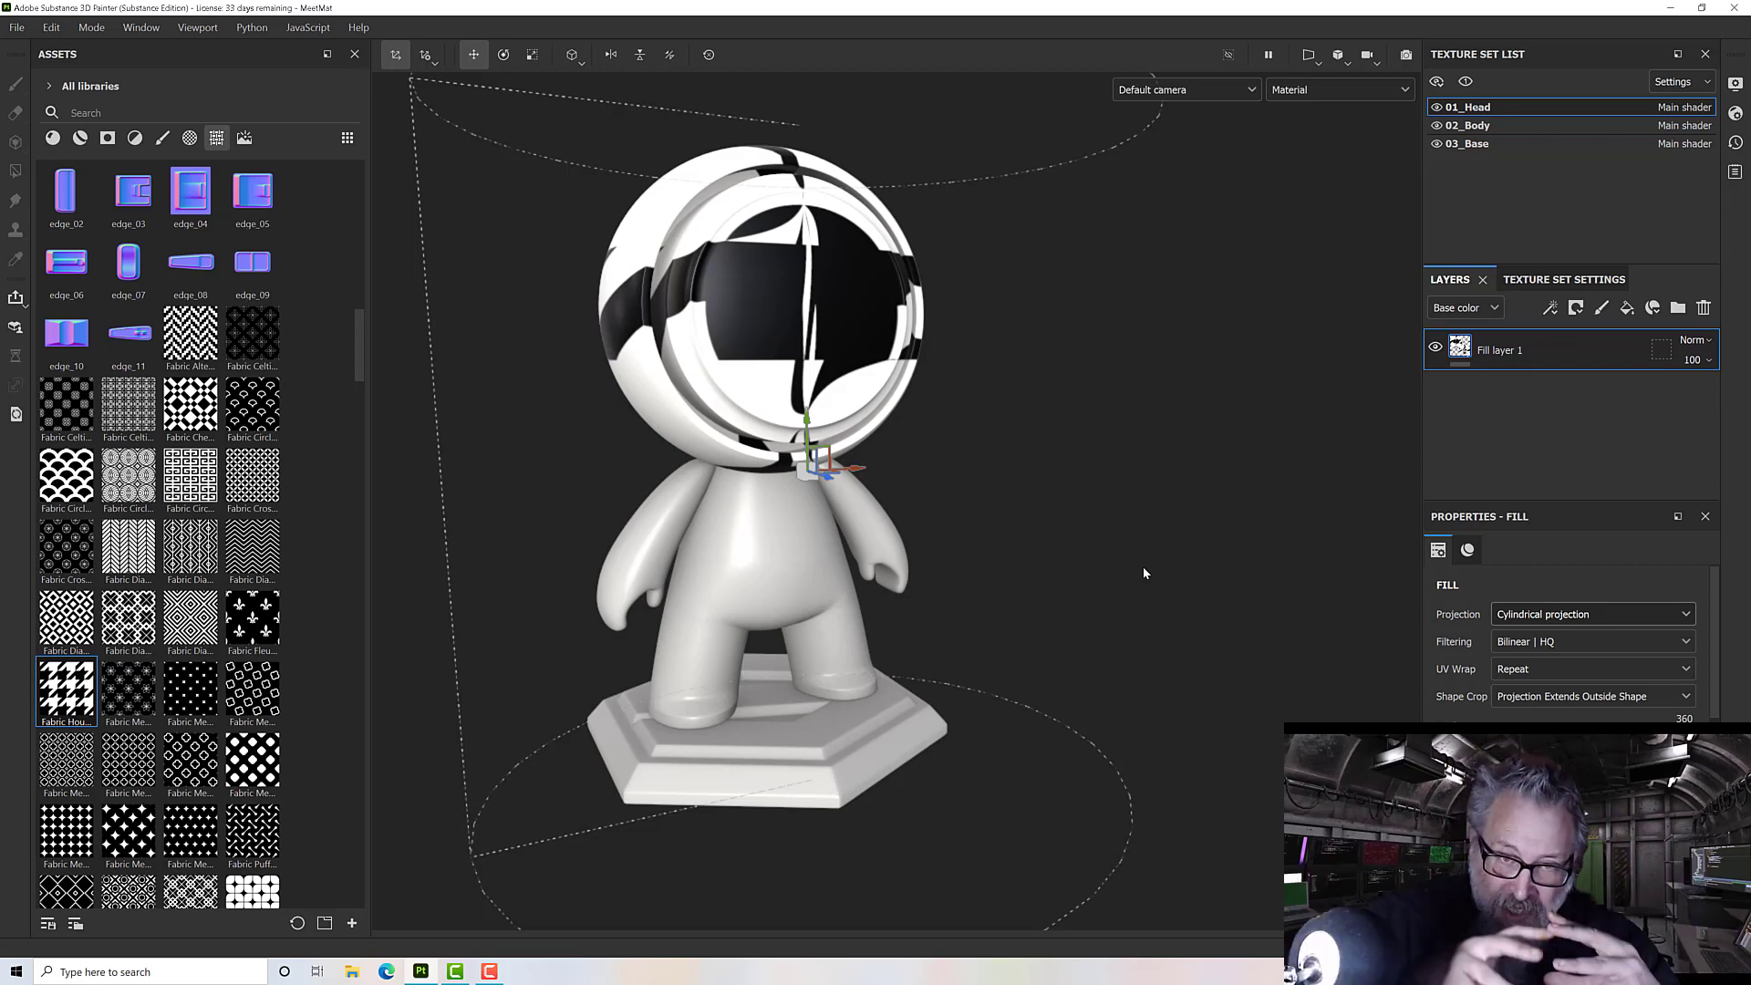
scroll(1051, 447, "down", 2)
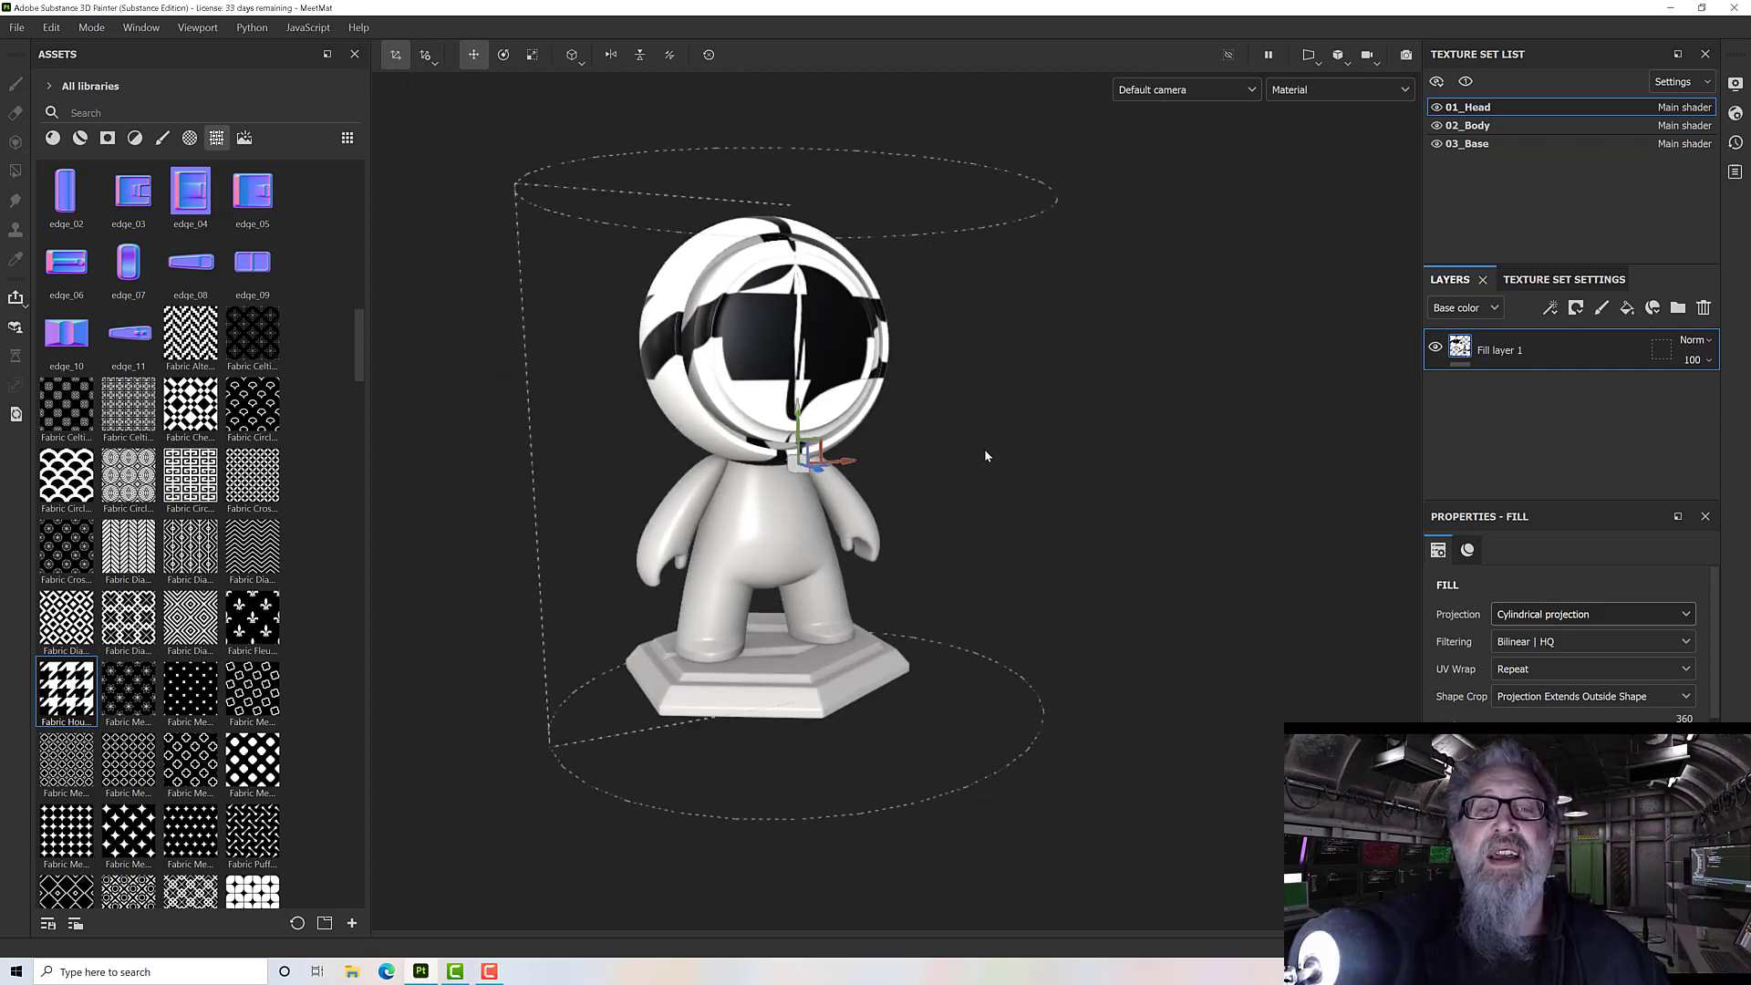
left_click(501, 57)
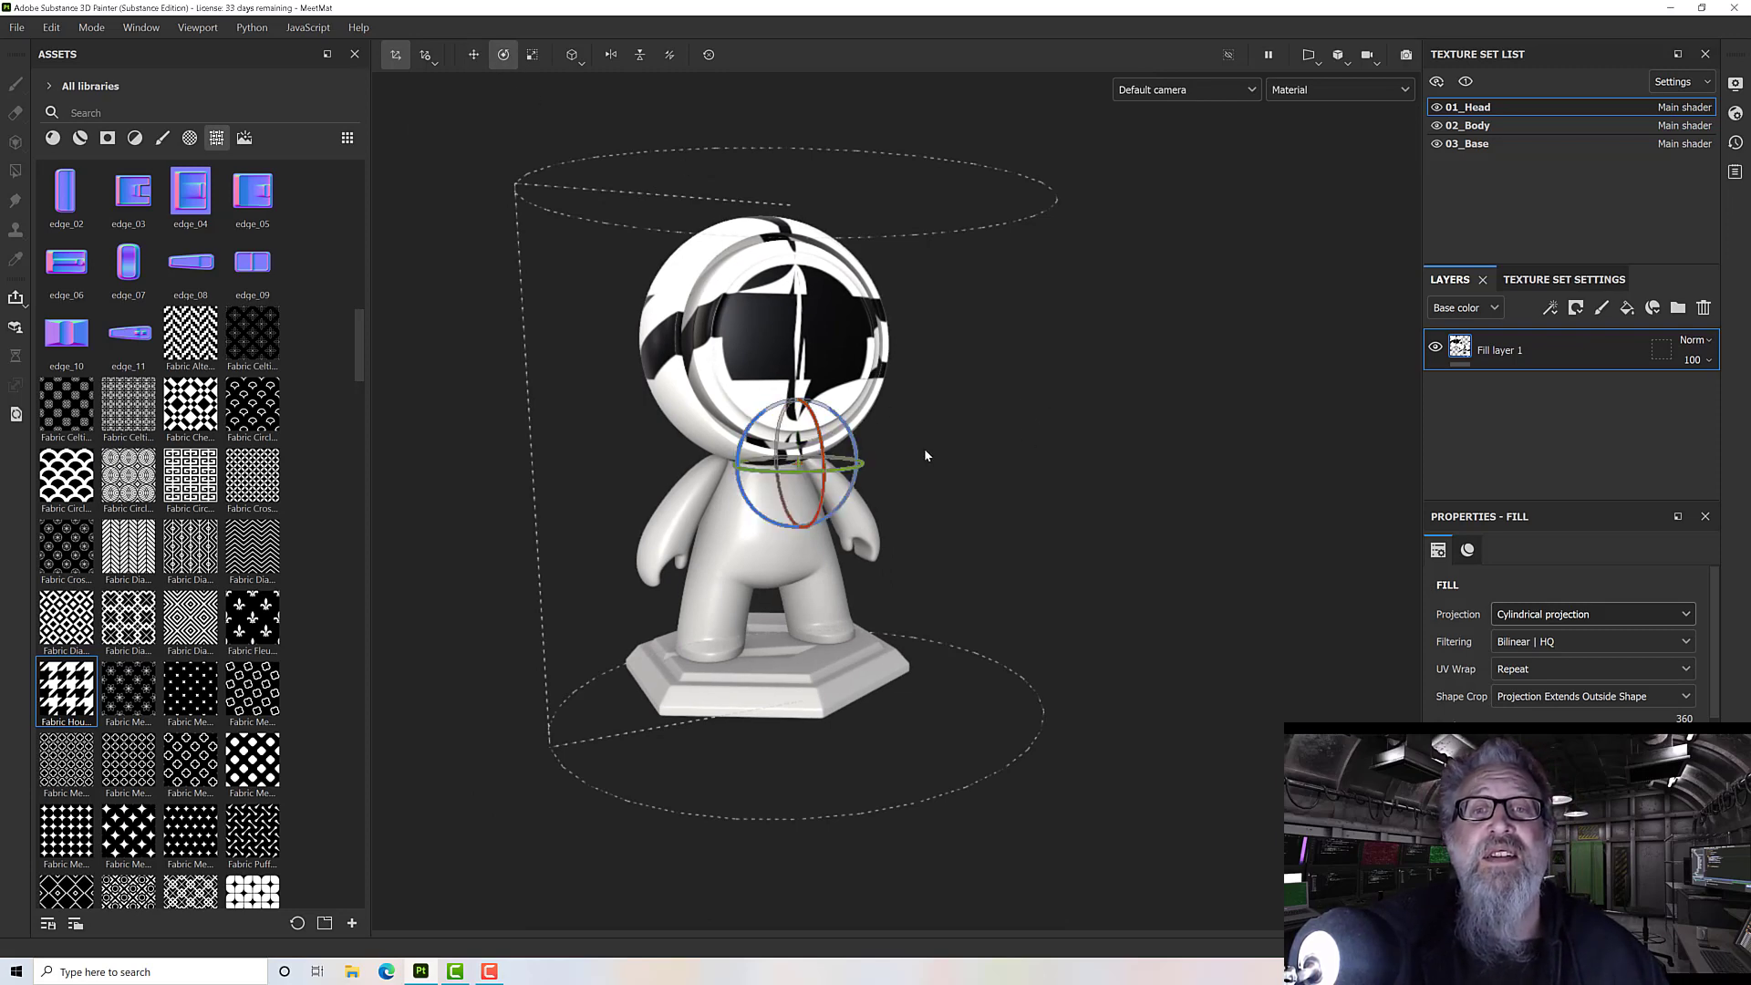
- Tip the cylindrical projection onto its side and move it so its centre sits on the figure's head
left_click_drag(851, 456, 1048, 559)
left_click_drag(890, 432, 876, 492)
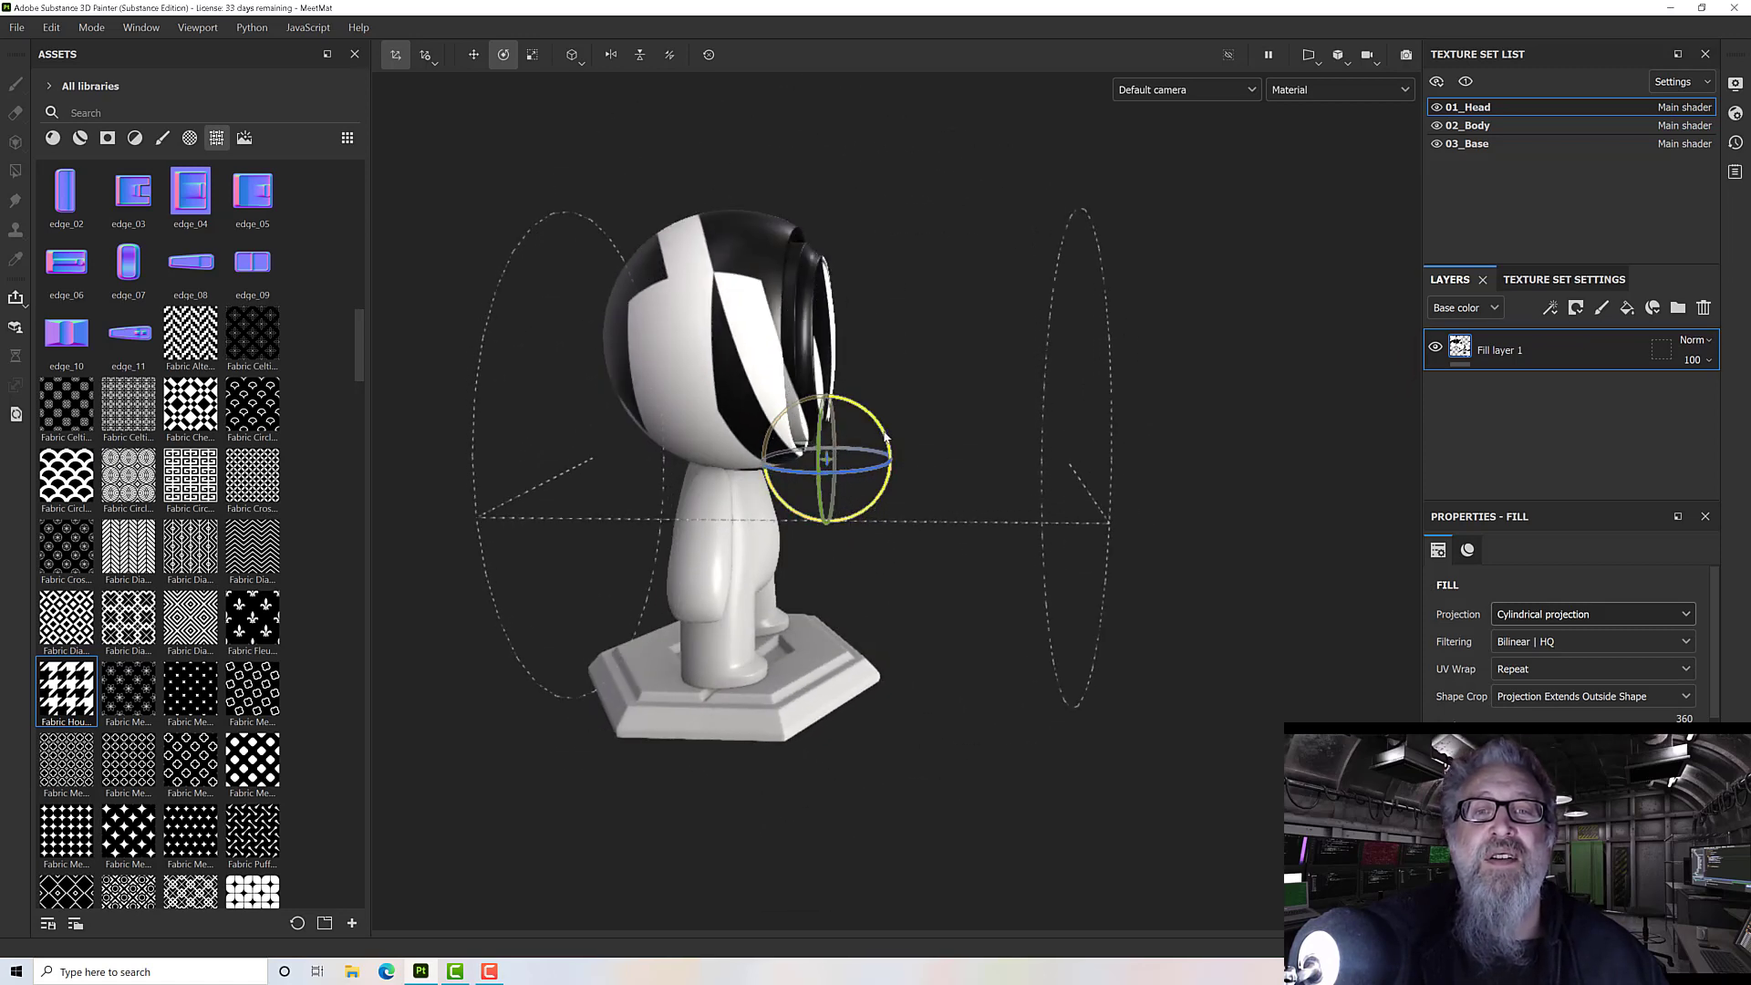
left_click(475, 59)
left_click_drag(848, 458, 734, 379)
left_click_drag(943, 374, 1120, 418, "alt")
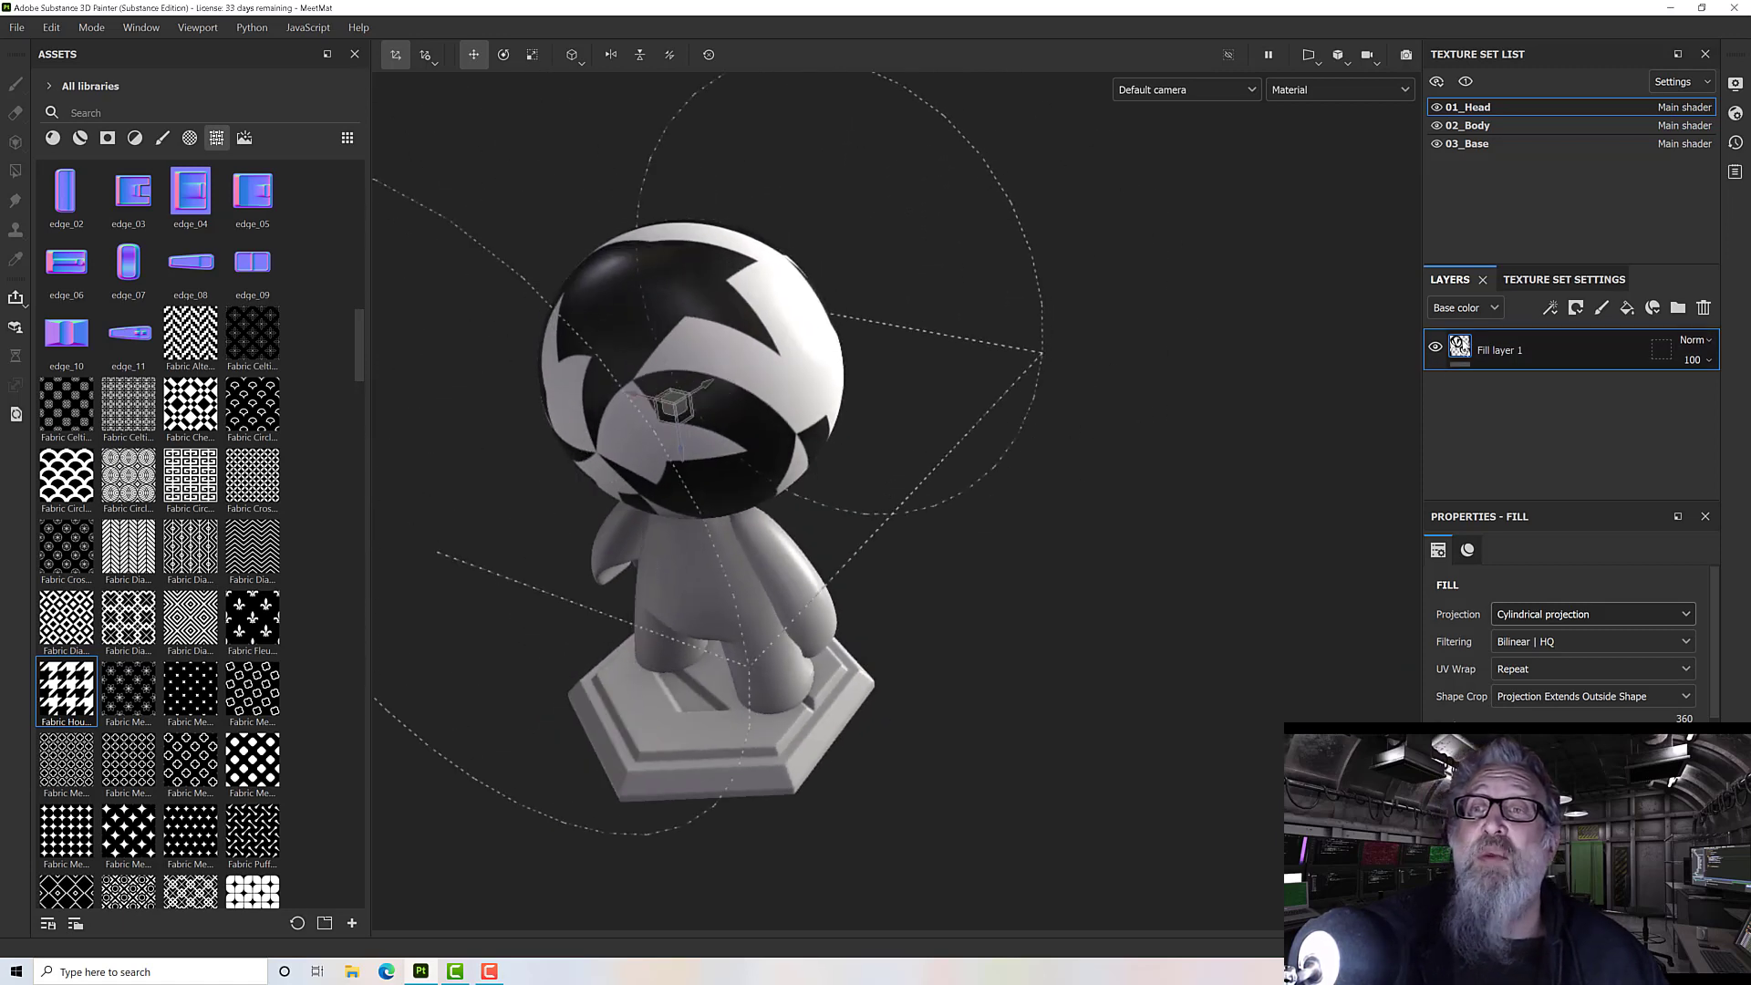
- Check the cylindrical projection from several angles and delete the houndstooth fill layer
left_click(1541, 613)
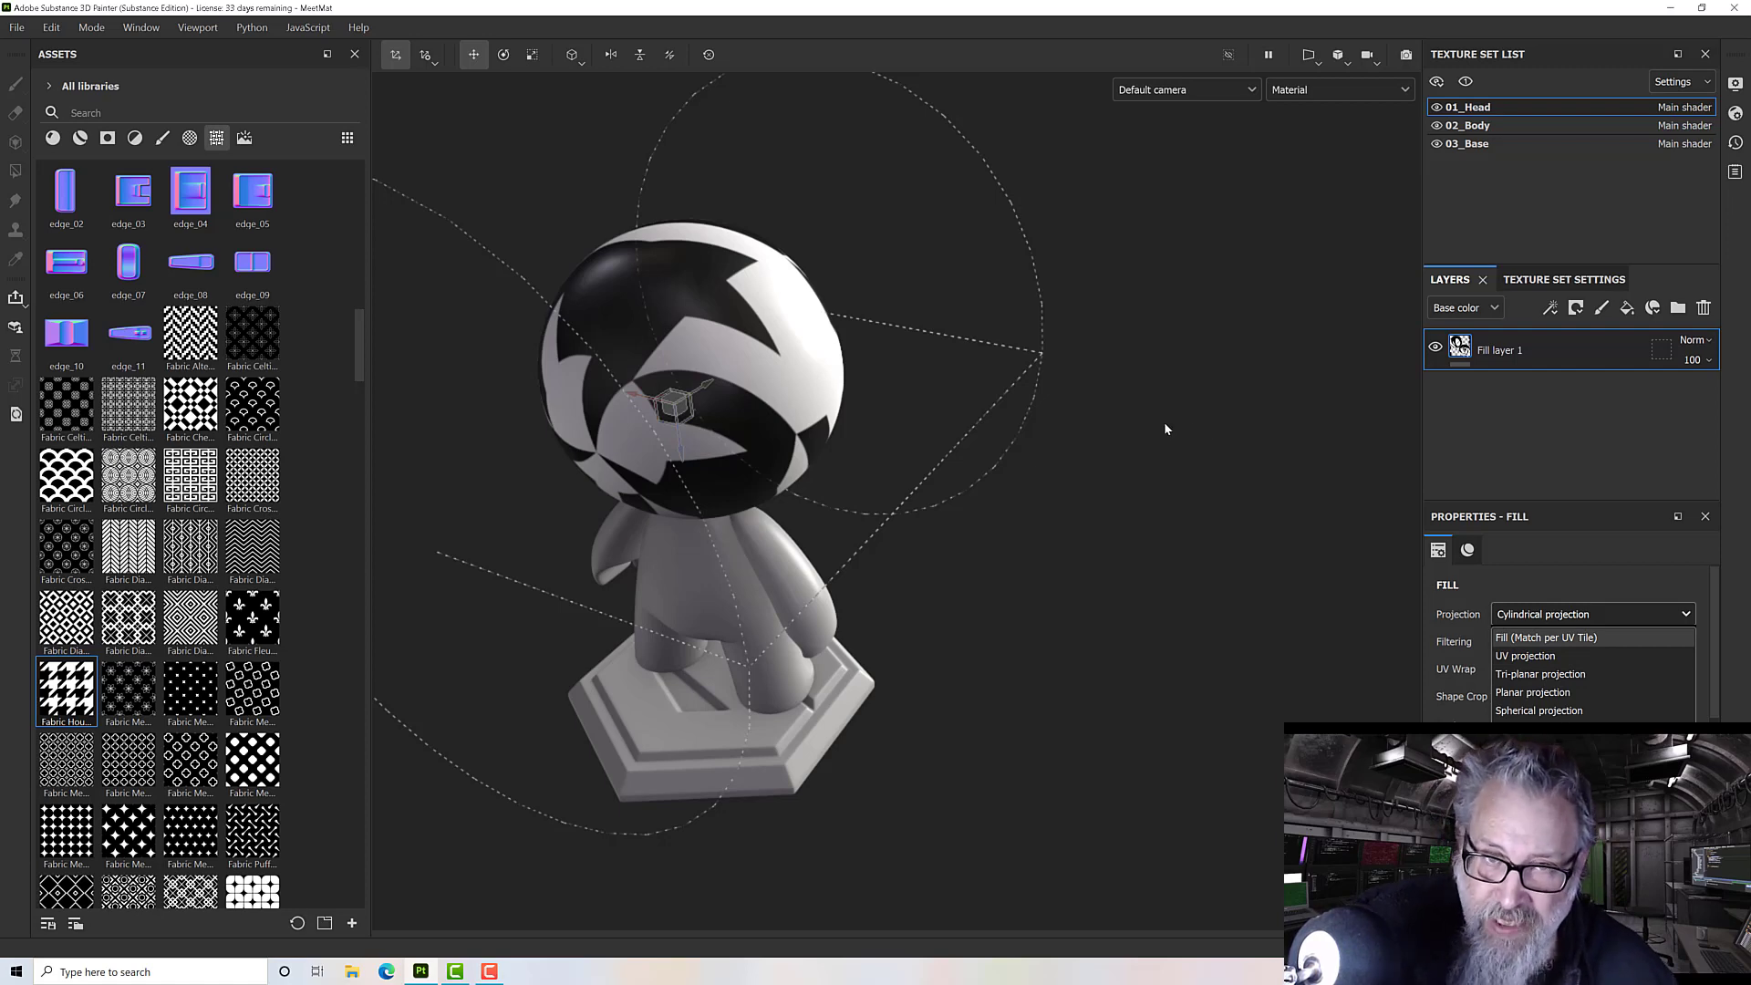
left_click_drag(1162, 426, 1055, 405, "alt")
middle_click_drag(1055, 405, 1102, 441, "alt")
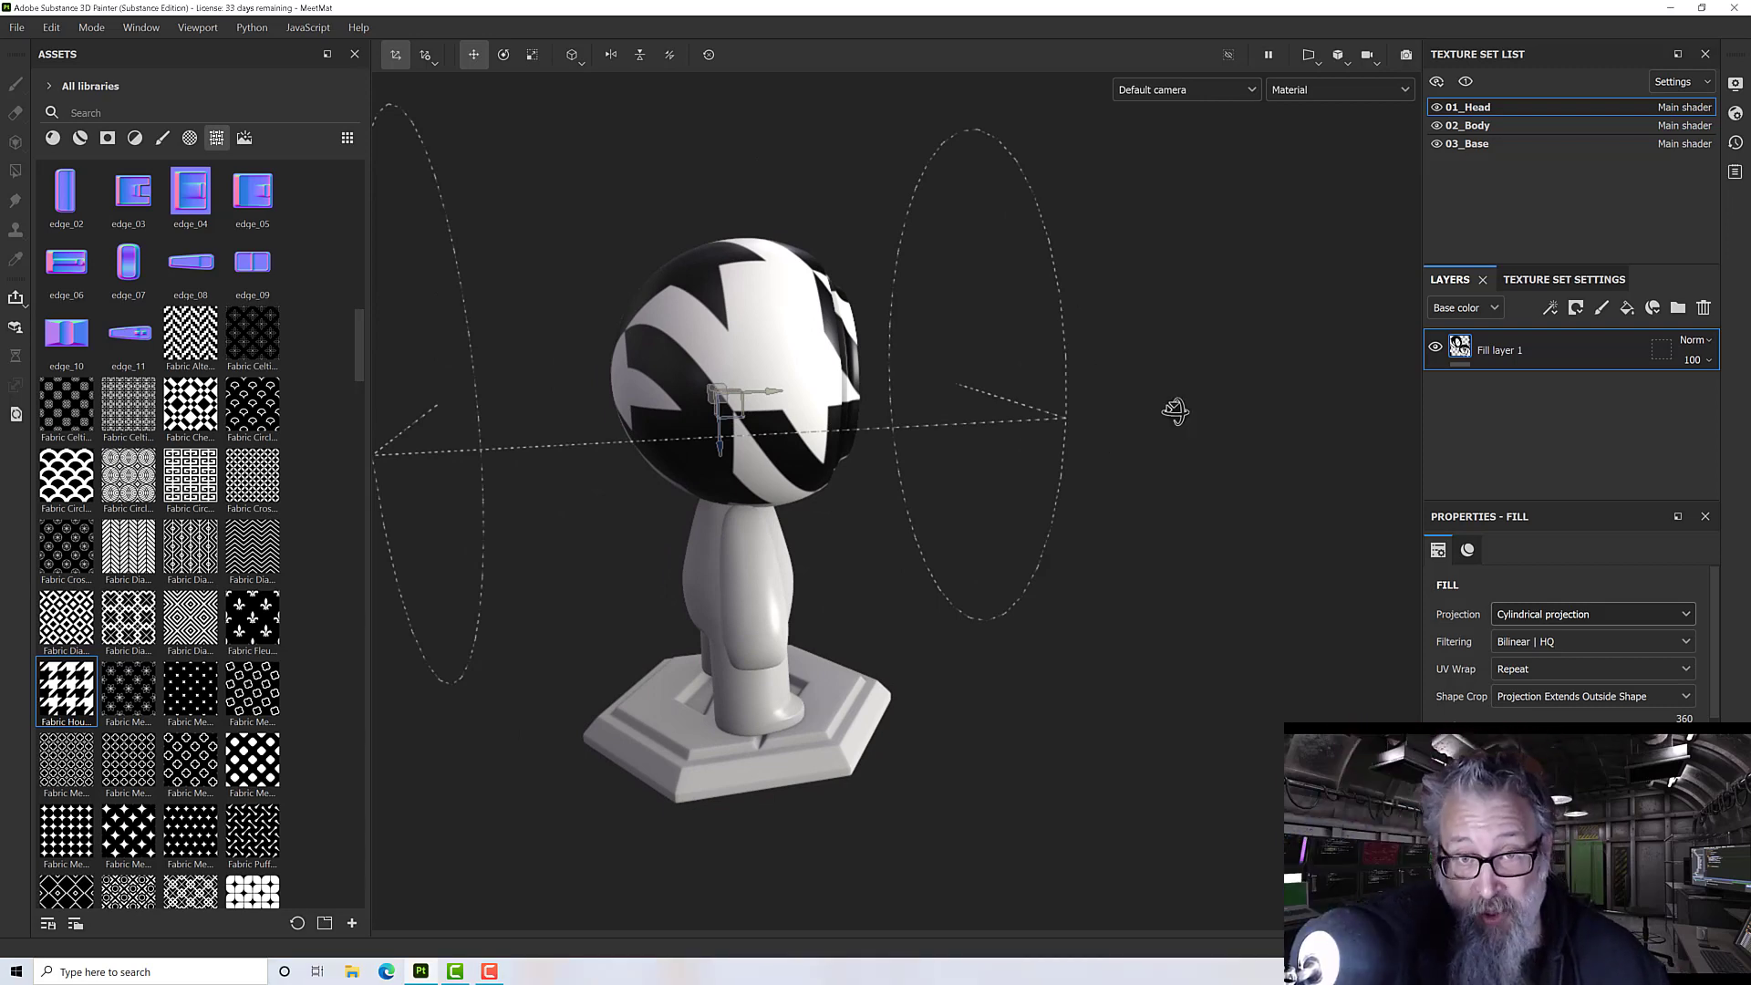
left_click_drag(1161, 407, 985, 433, "alt")
middle_click_drag(985, 433, 1036, 485, "alt")
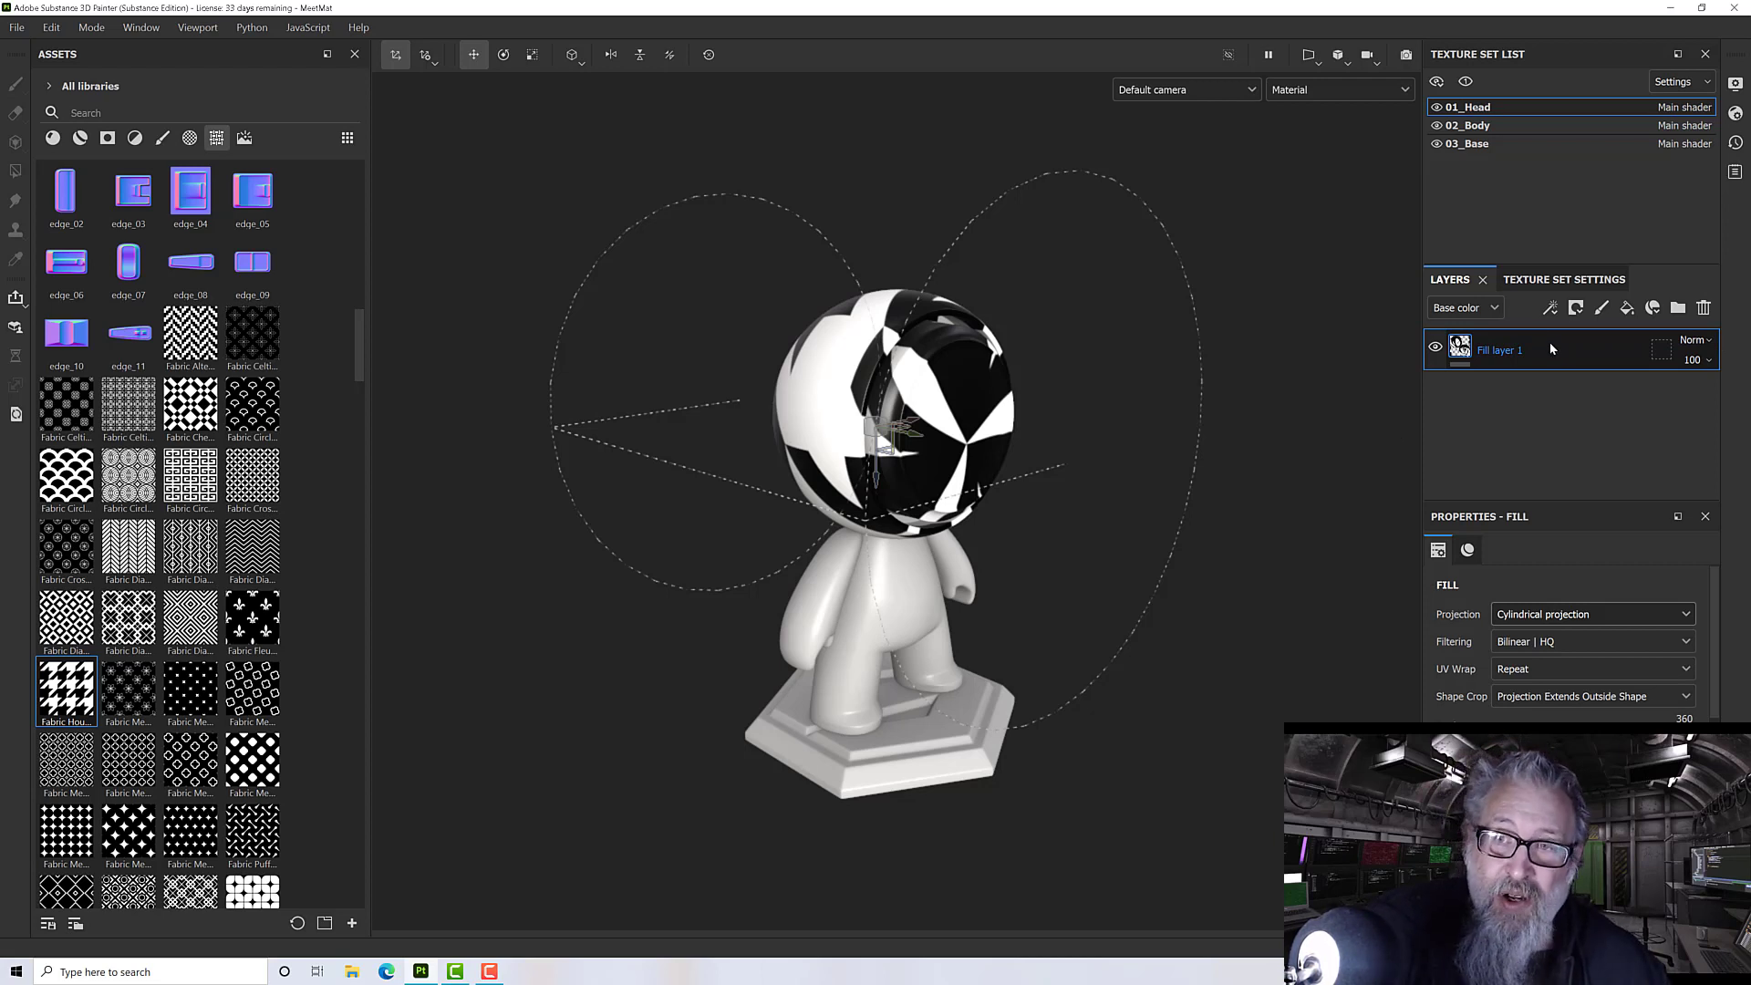
left_click(1703, 307)
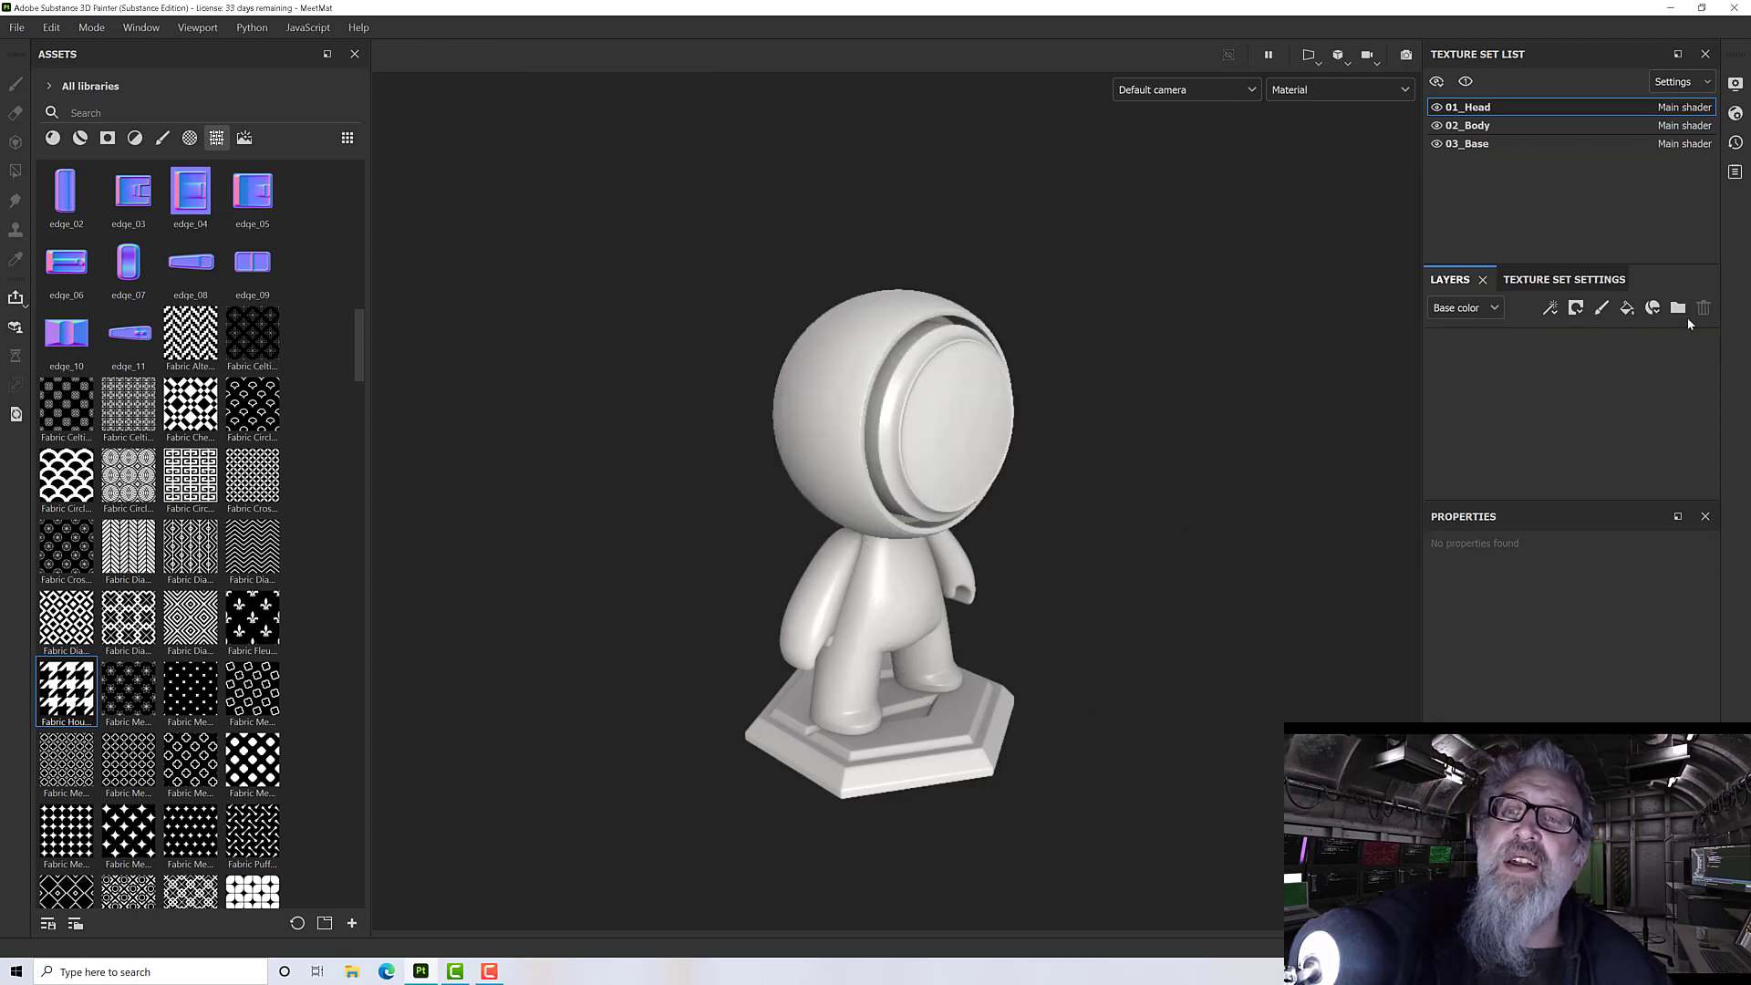
middle_click_drag(1100, 412, 1036, 387)
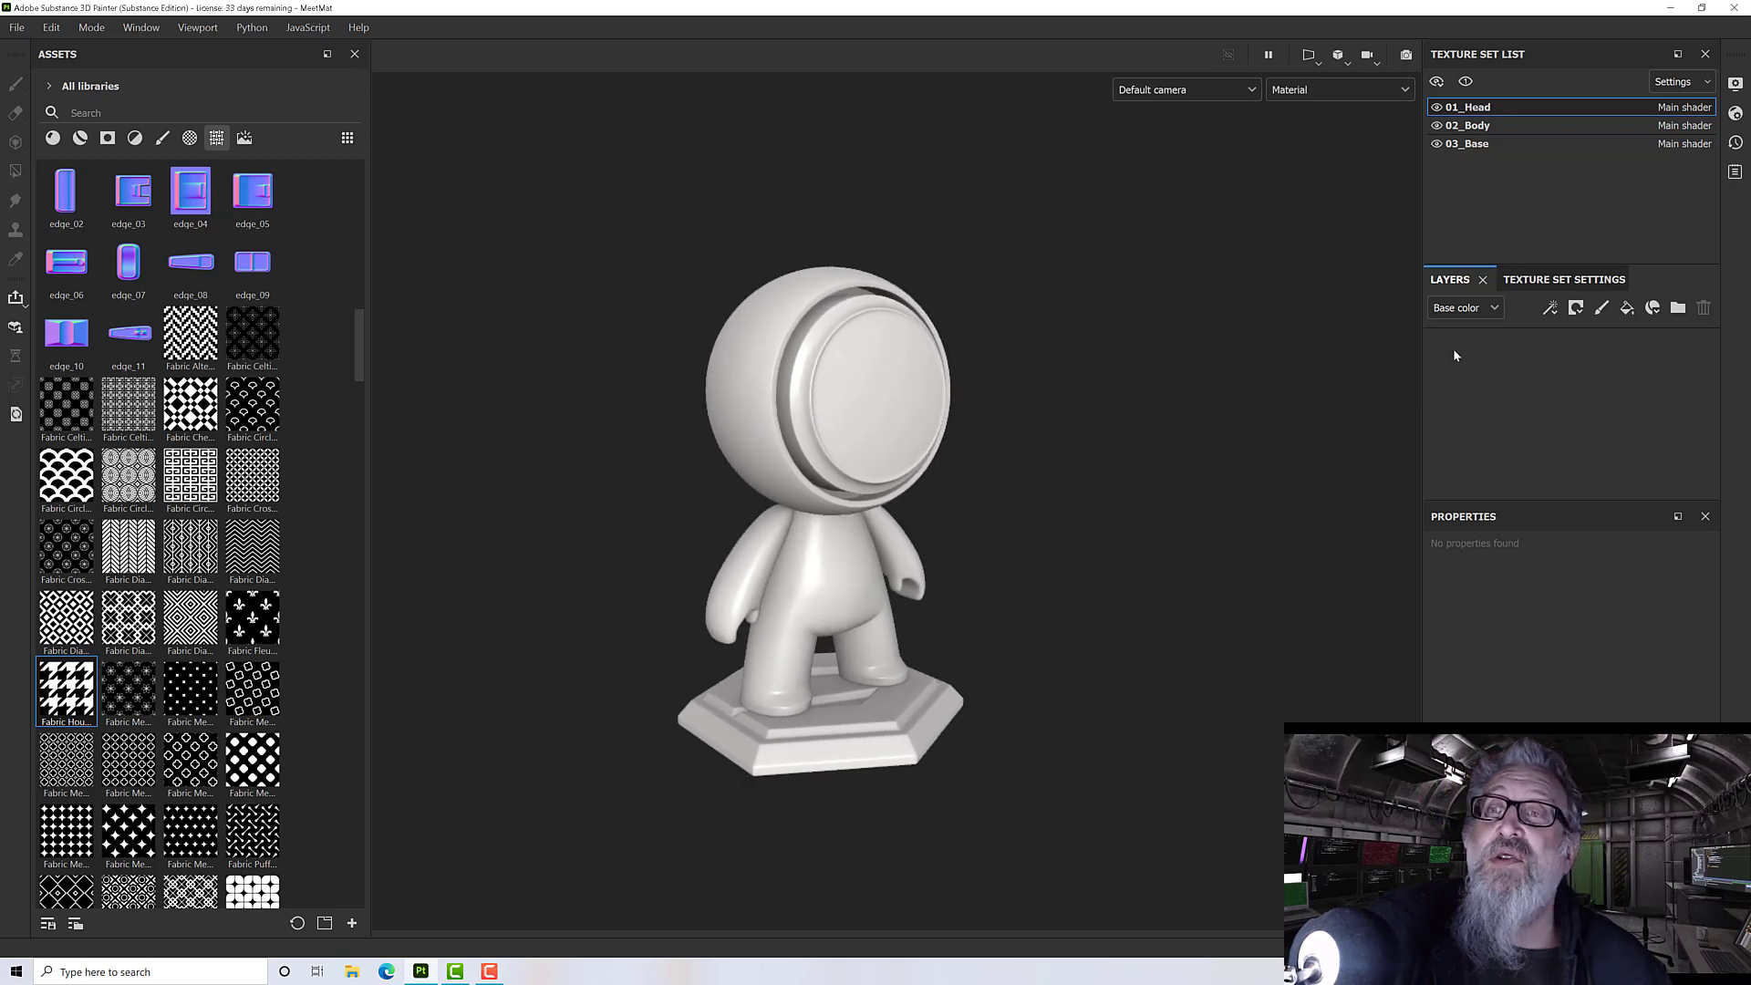
- Add a paint layer to the head and look through its brush, alpha, stencil and material settings
left_click(1602, 309)
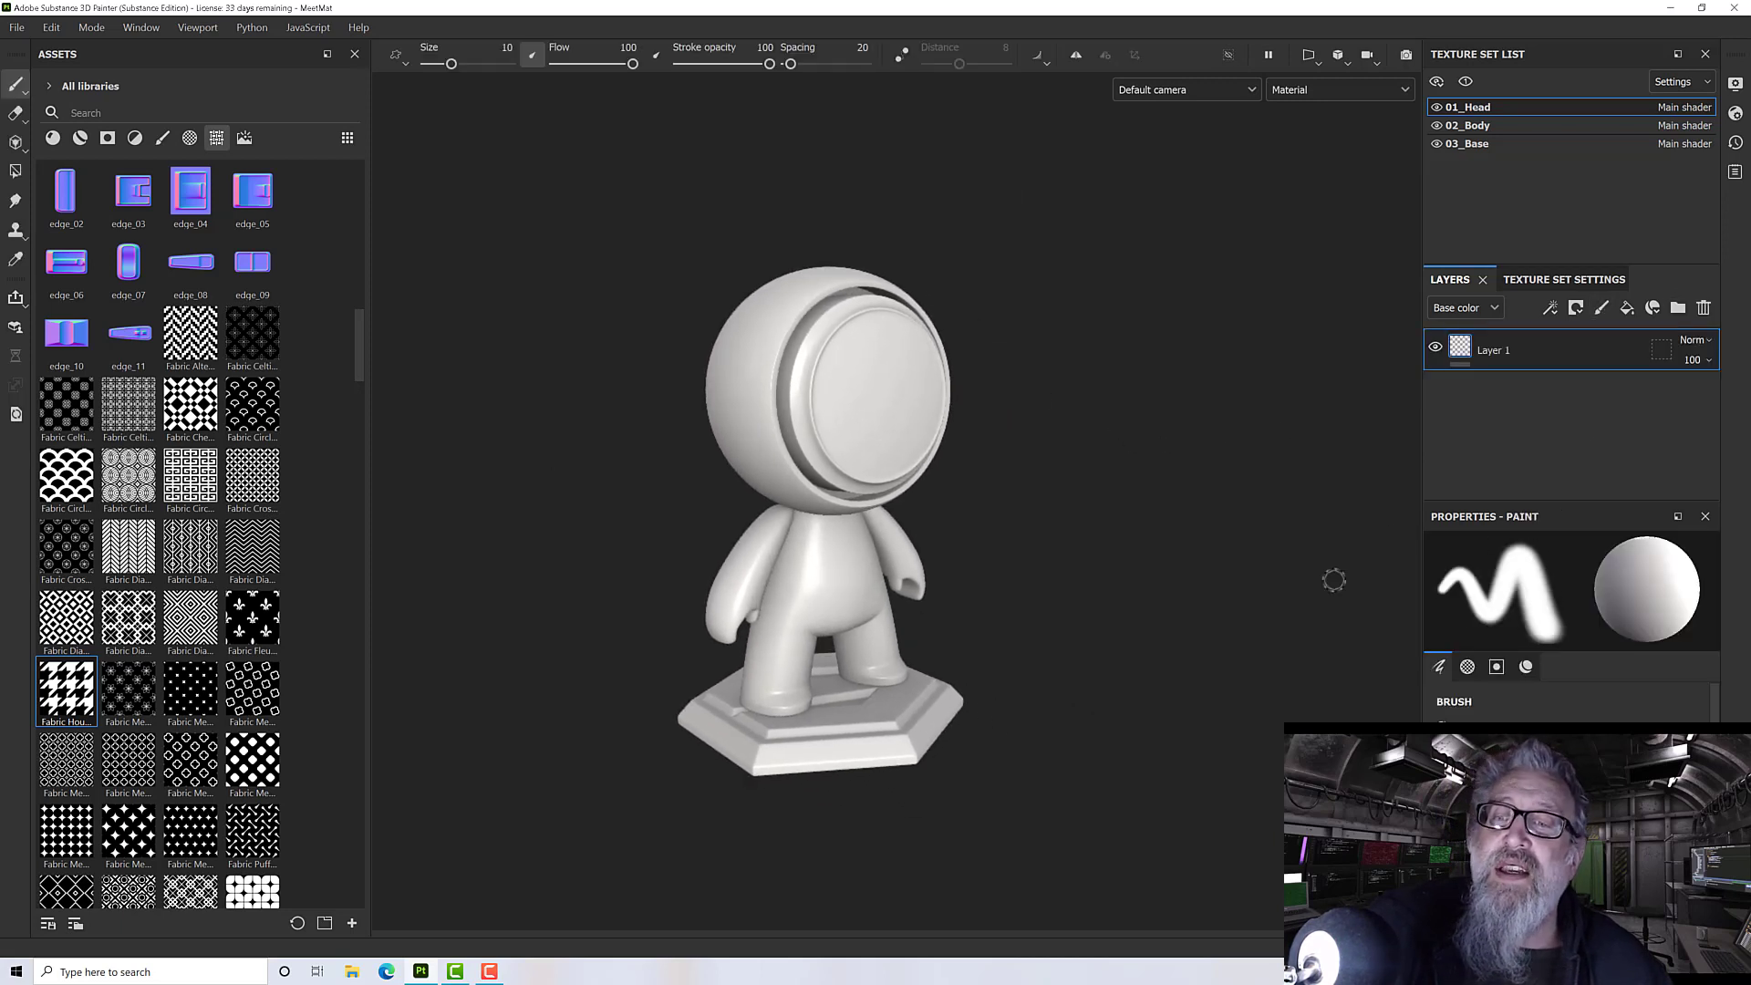
scroll(1347, 550, "down", 1)
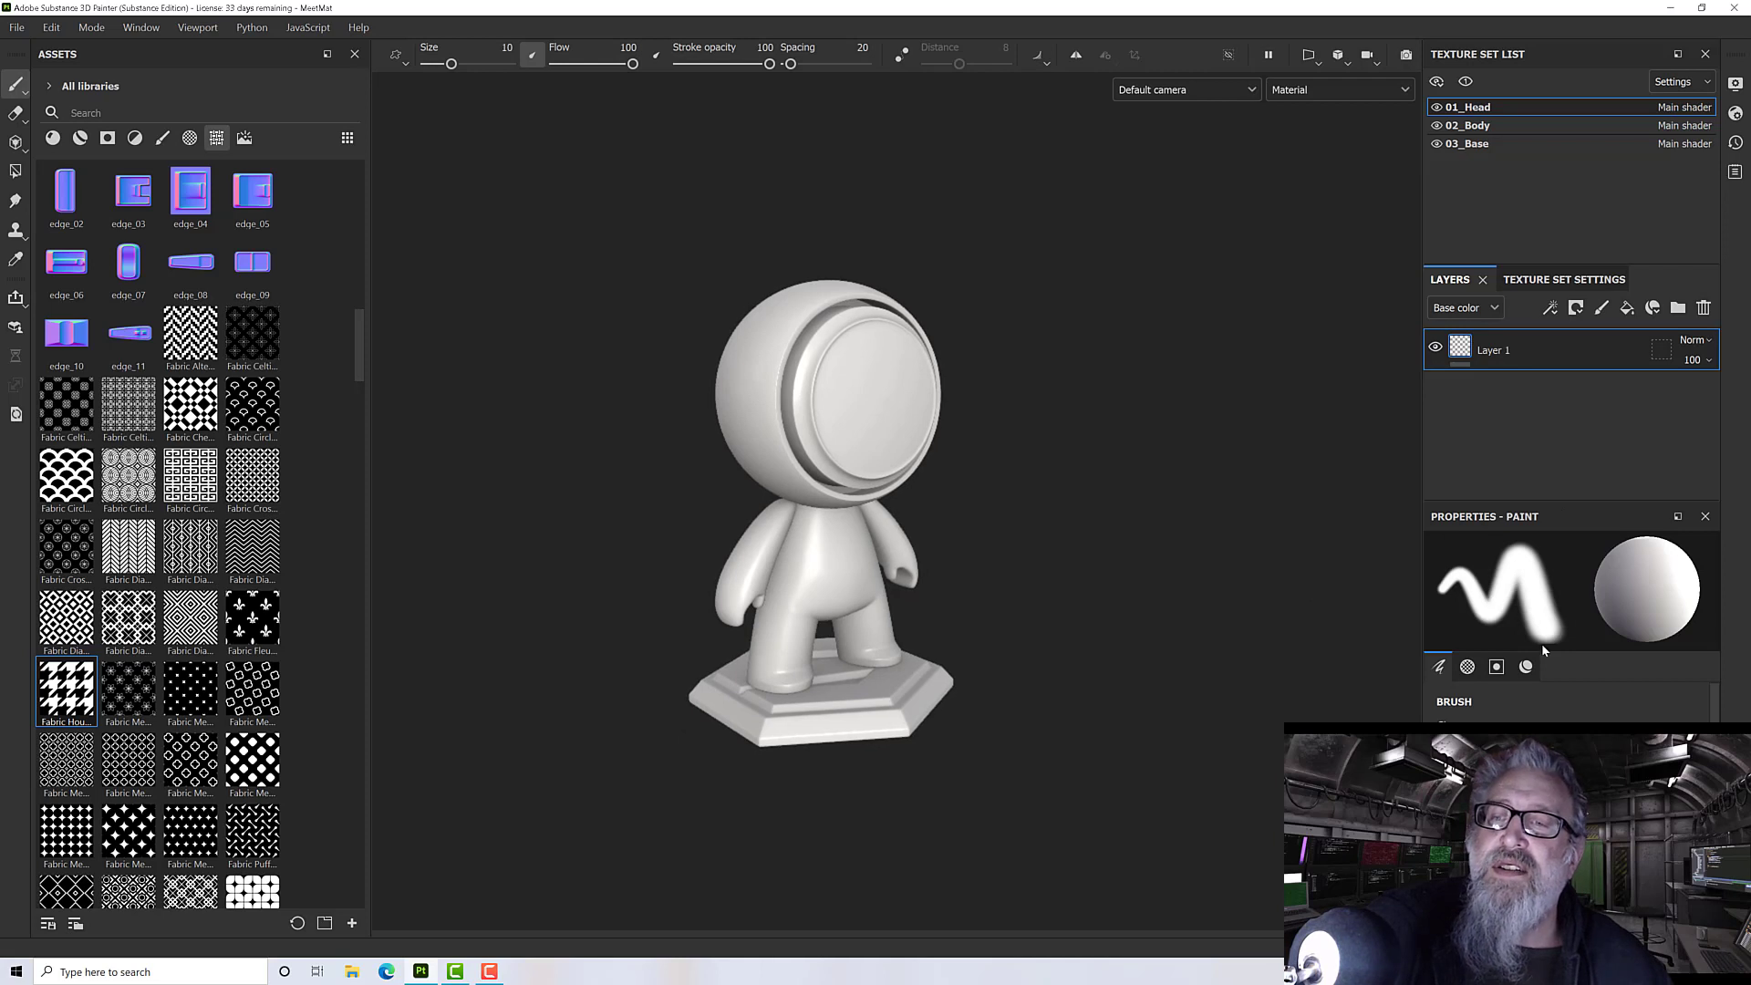
scroll(1568, 775, "down", 3)
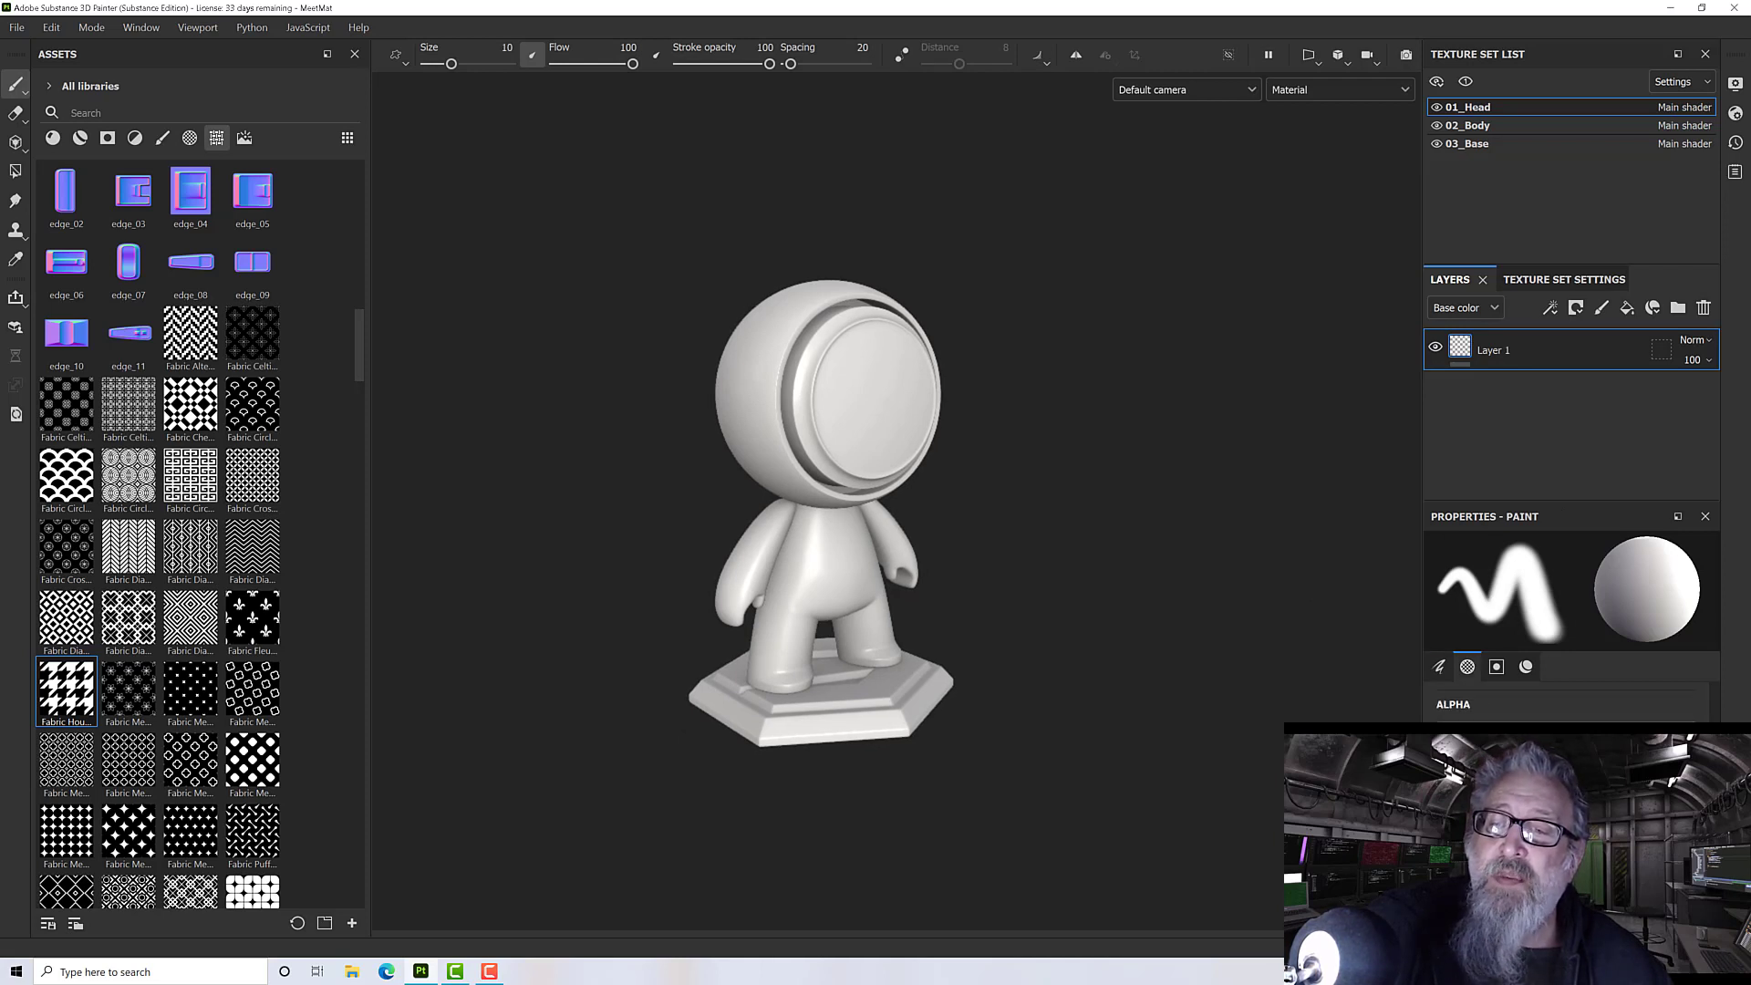
scroll(1569, 775, "down", 3)
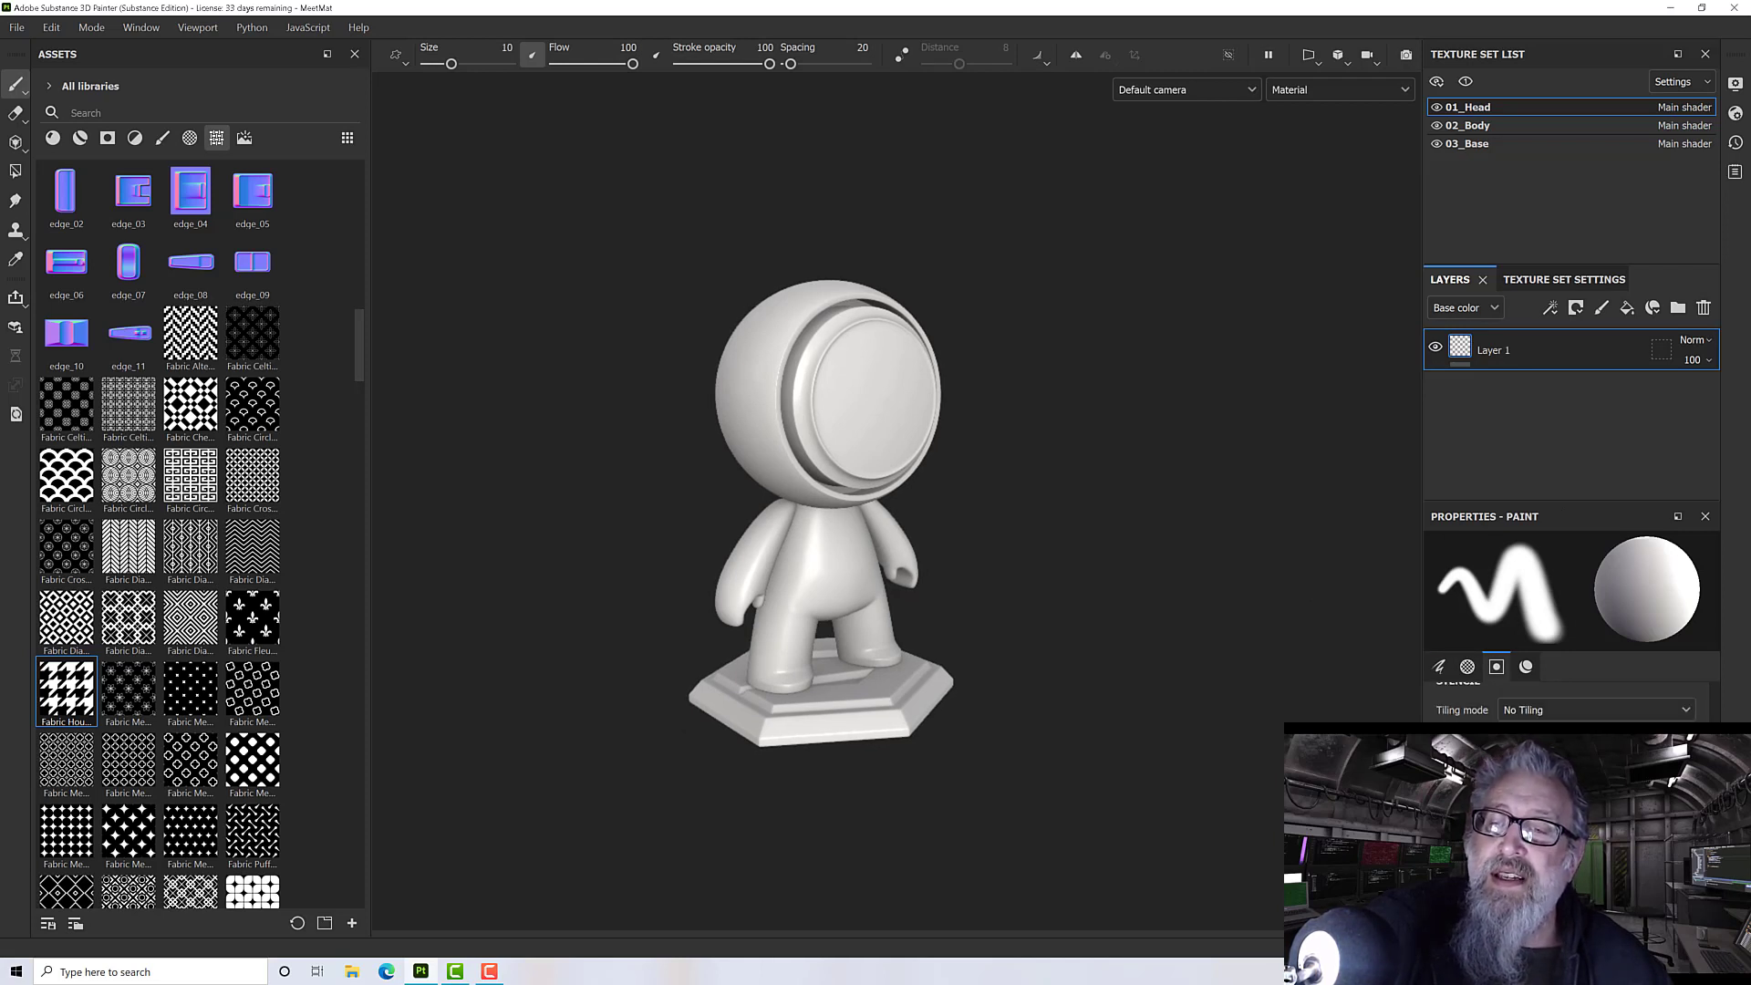
scroll(1568, 702, "down", 2)
- Set the paint material's base color to the muted dark red 884242
left_click(1551, 766)
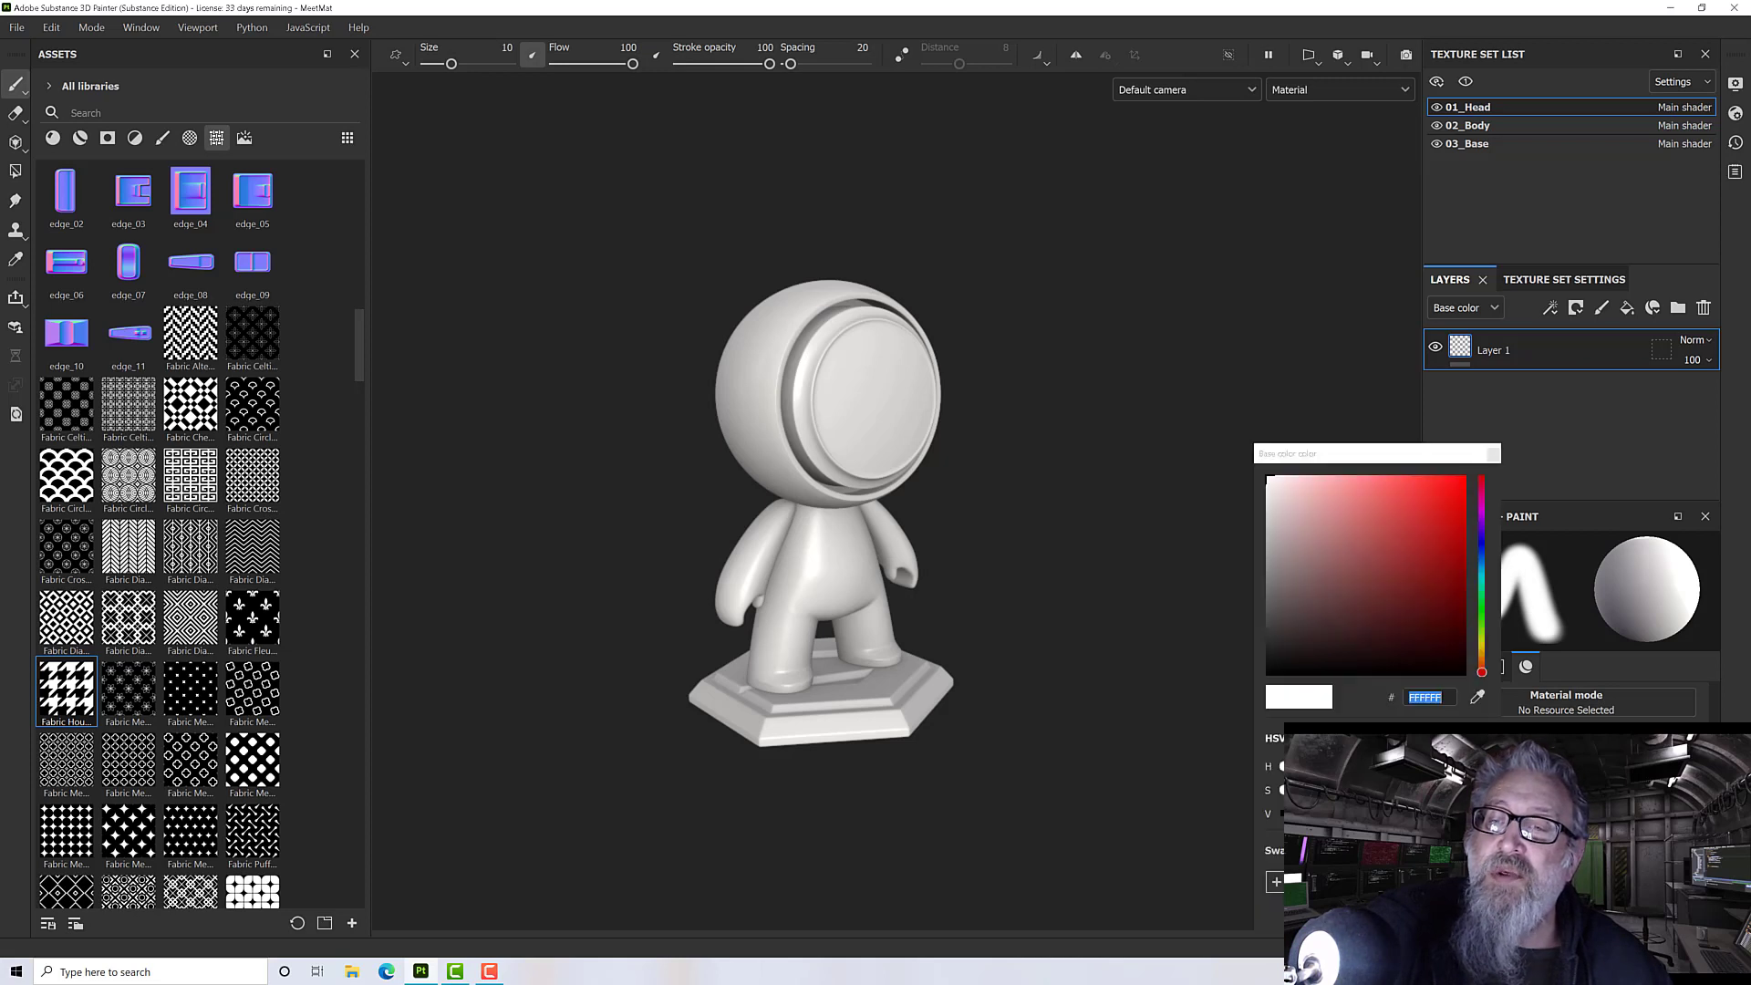
left_click_drag(1412, 455, 1206, 396)
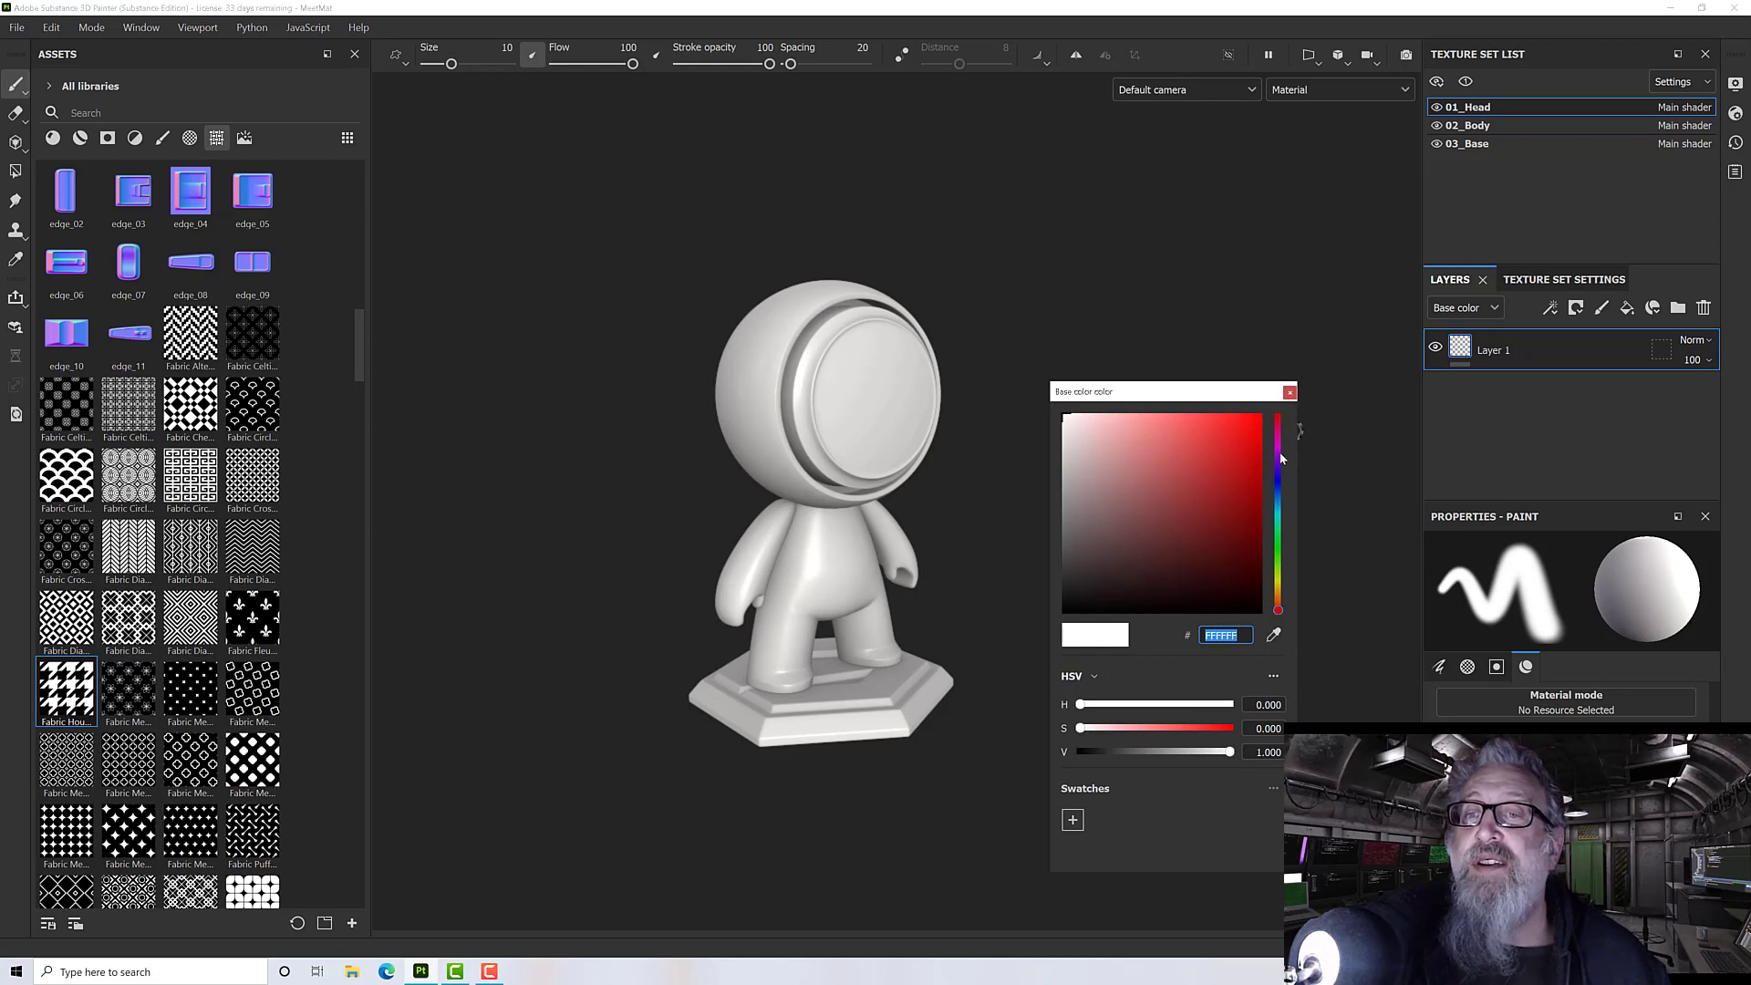
left_click_drag(1177, 500, 1173, 566)
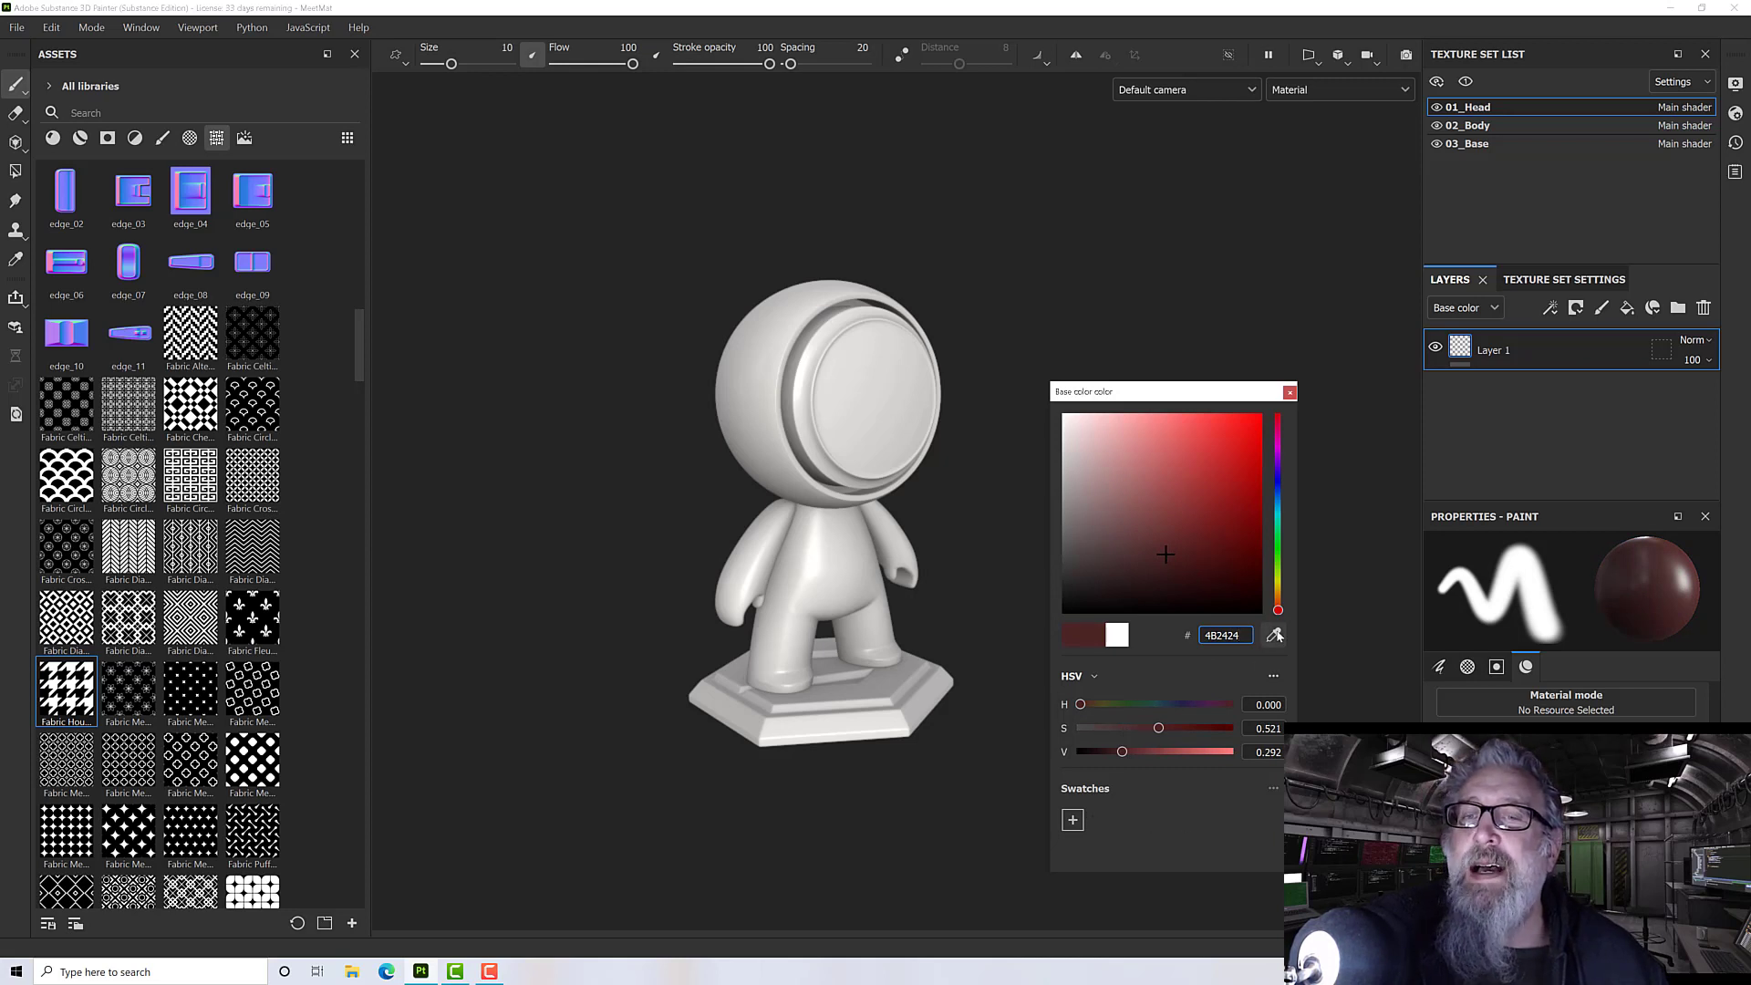
left_click_drag(1168, 555, 1164, 491)
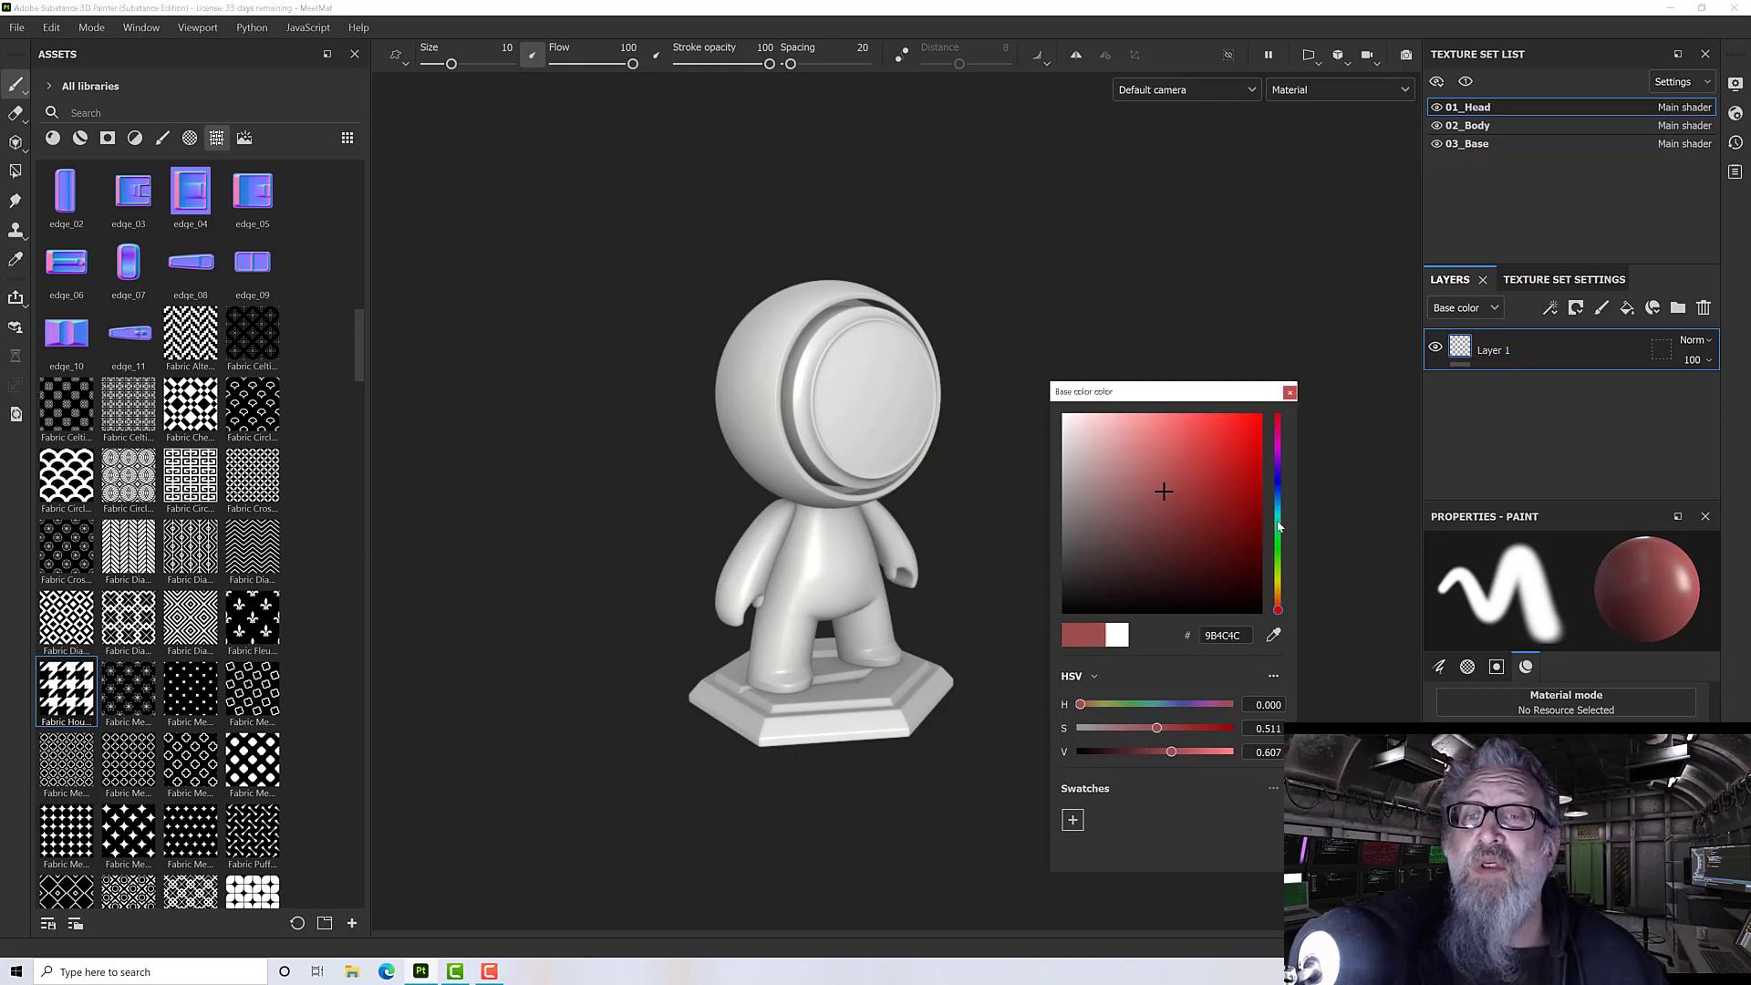
mouse_move(1276, 608)
left_mouse_down()
mouse_move(1277, 493)
mouse_move(1277, 610)
left_mouse_up()
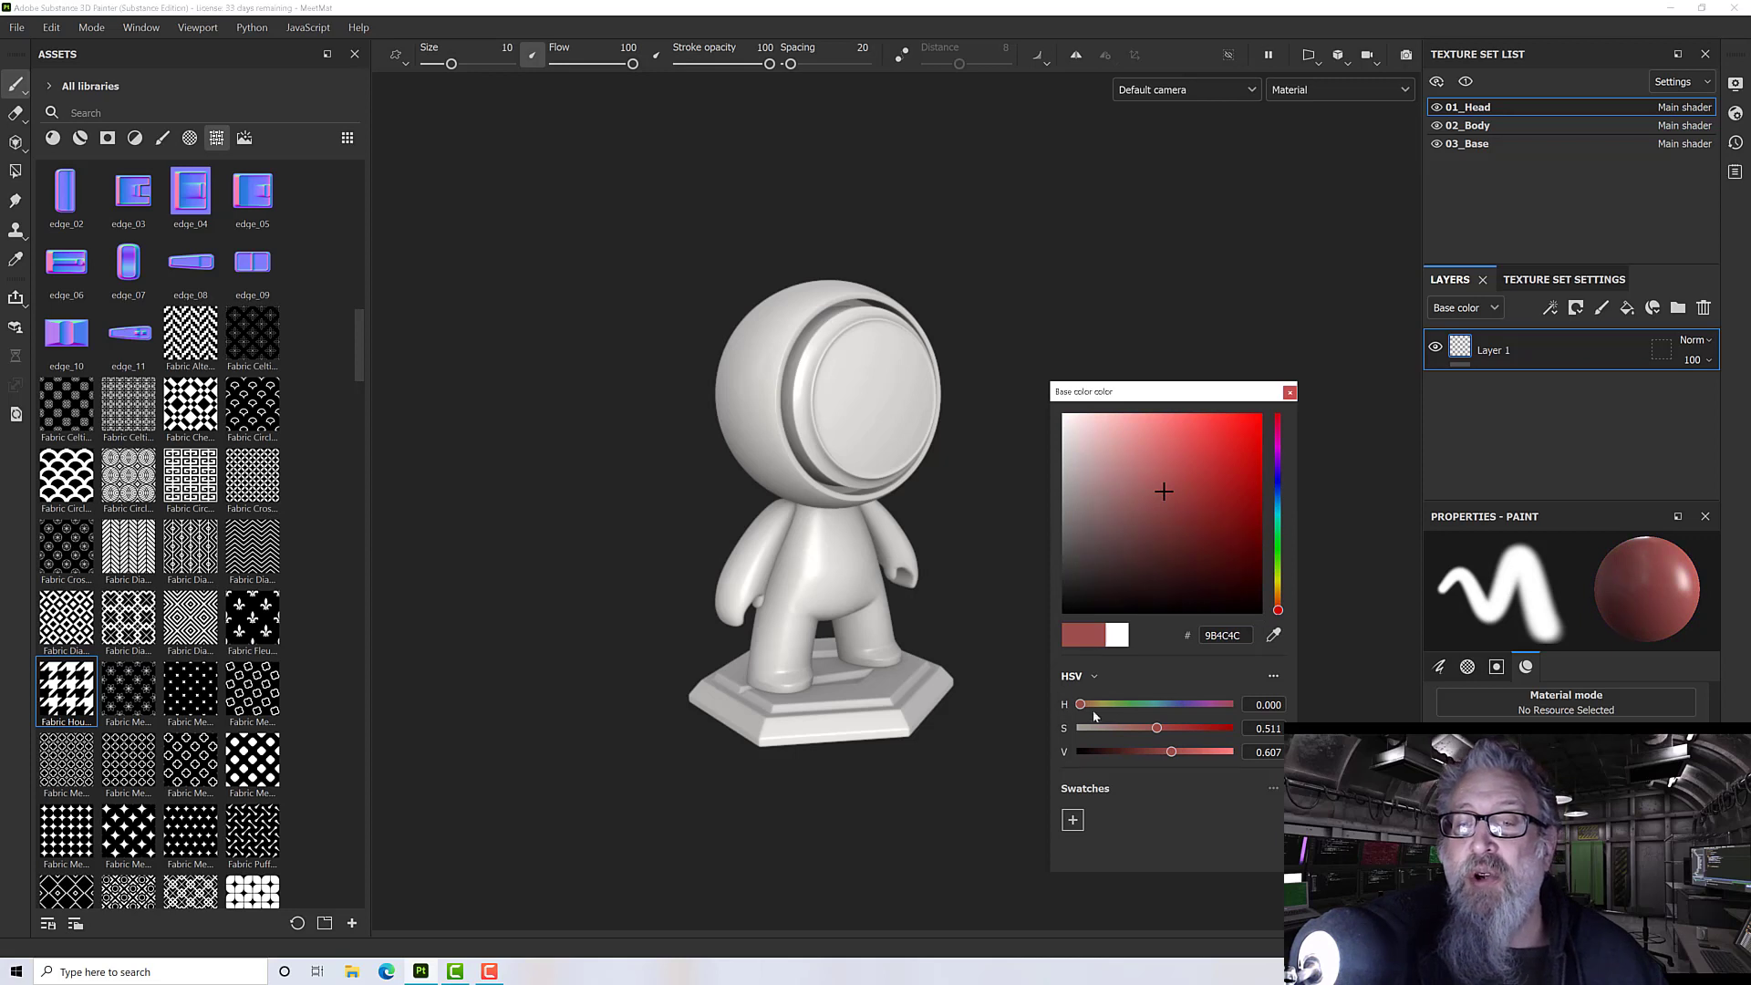
left_click_drag(1161, 751, 1137, 751)
left_click(1158, 752)
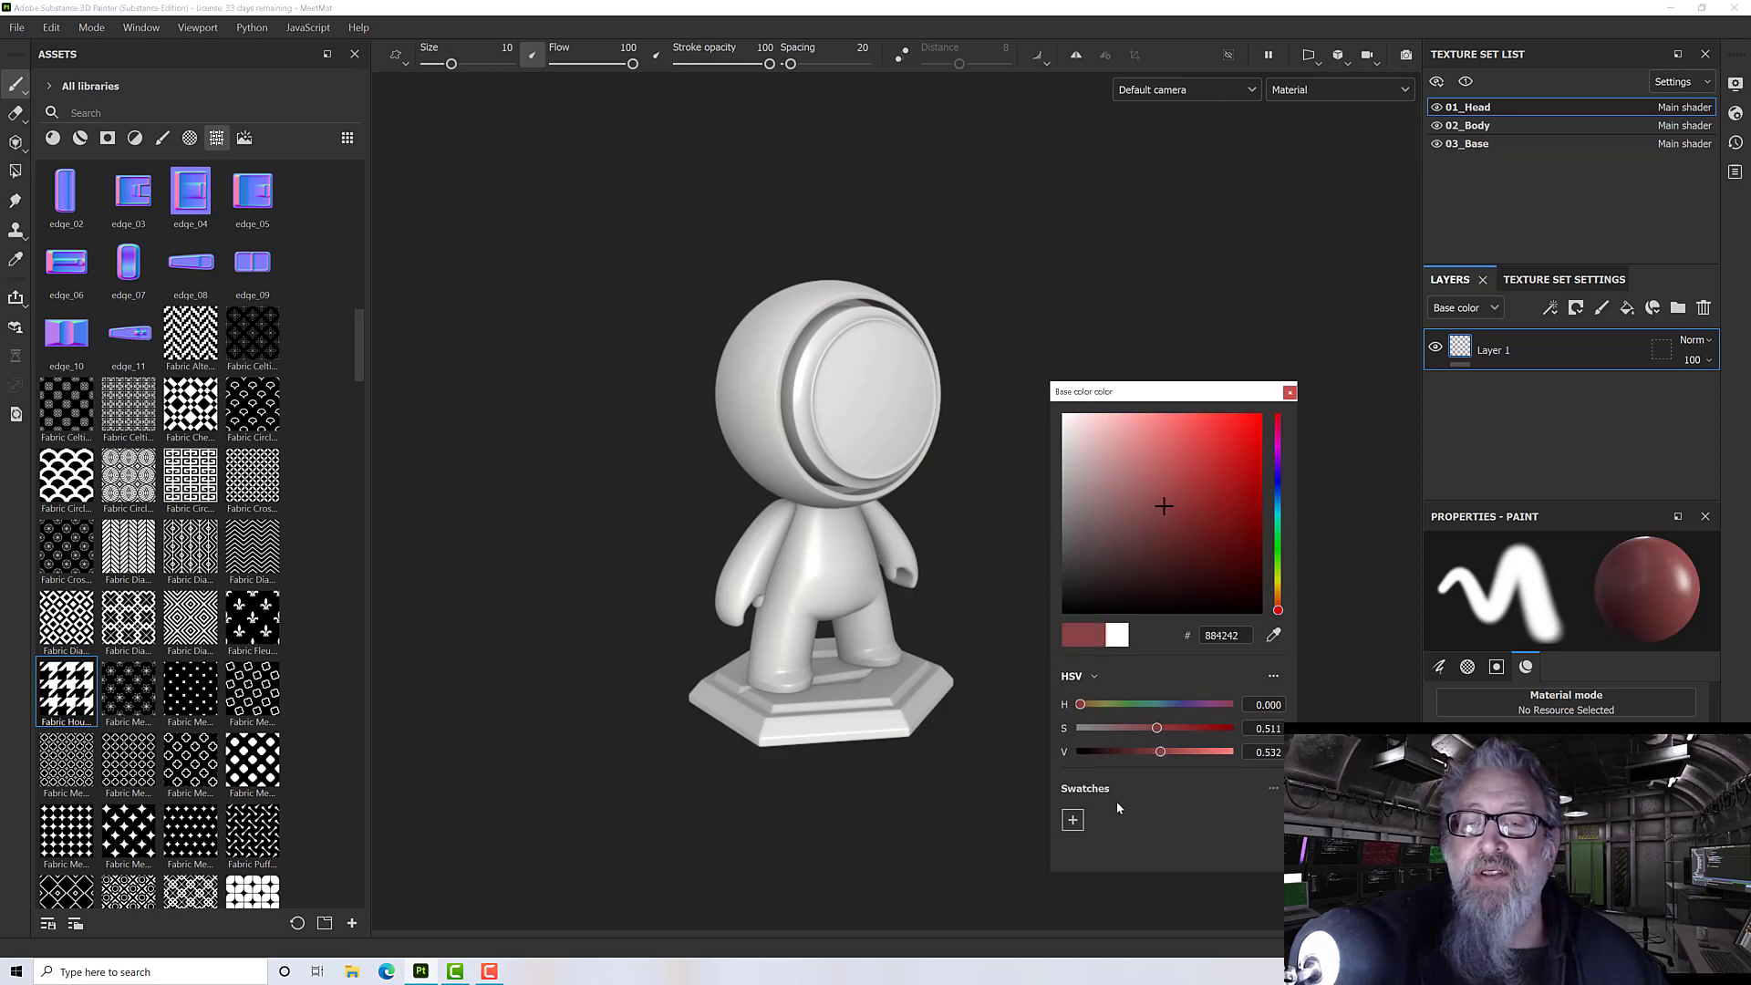
- Switch to the Smudge tool and review its brush, alpha, stencil and material settings
key("5")
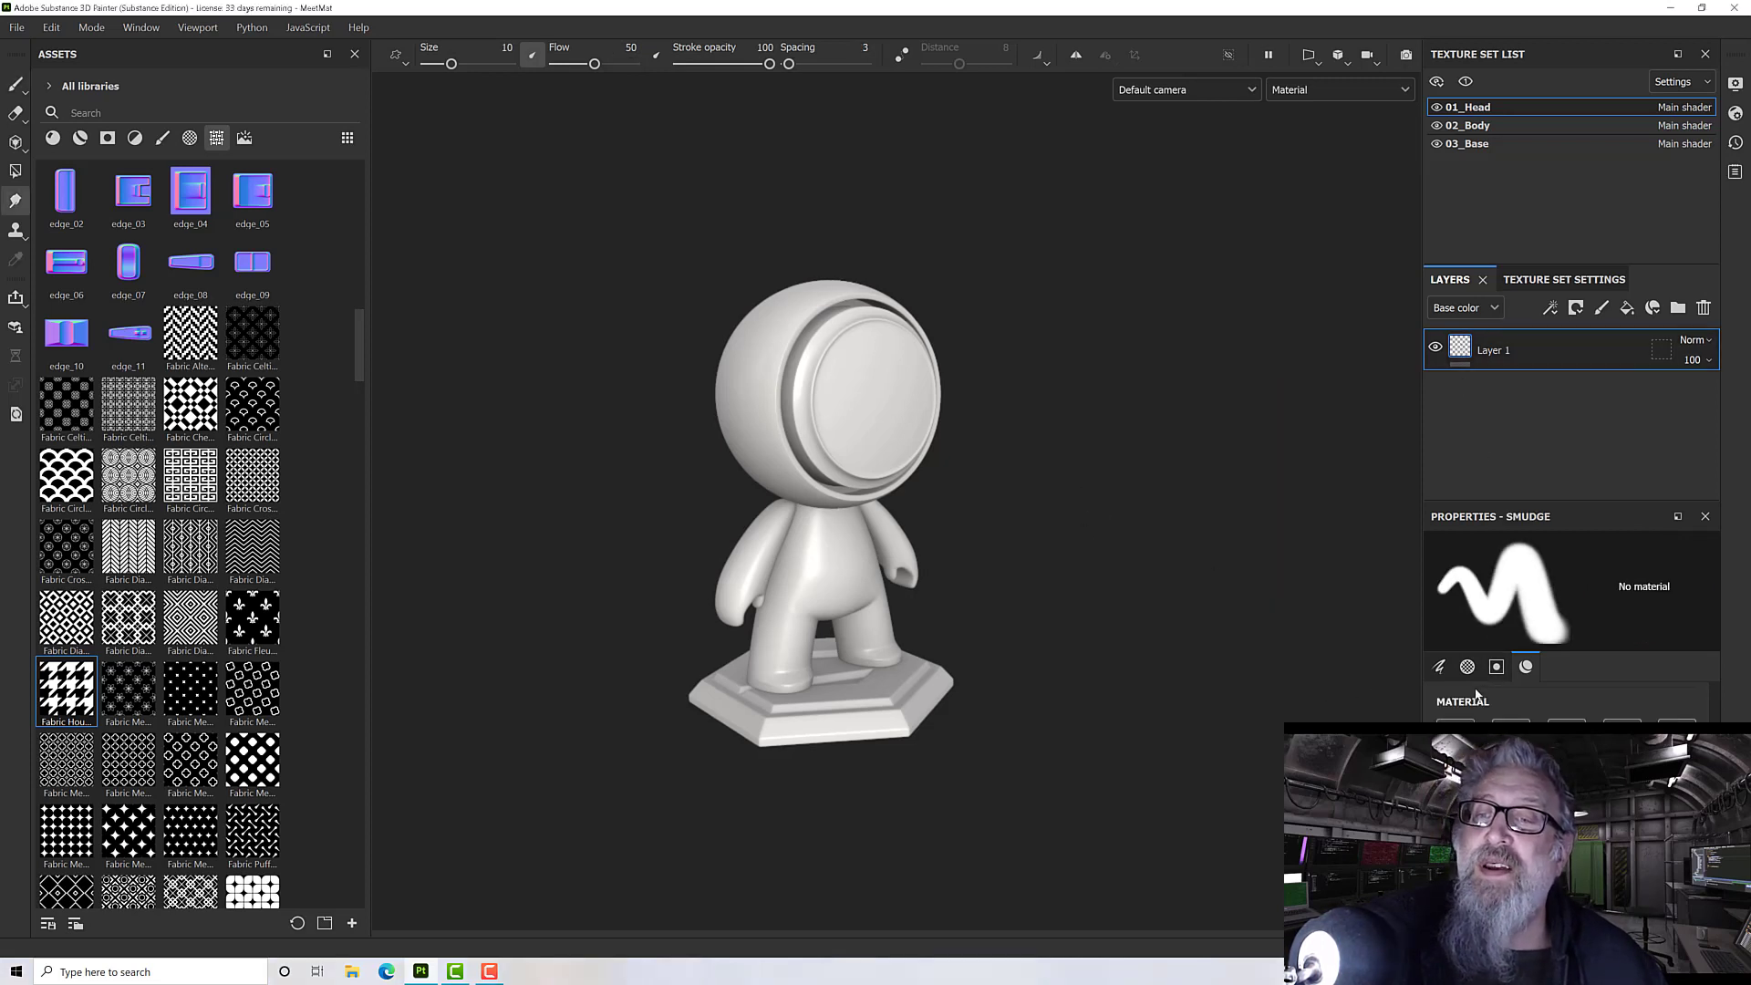
left_click(1439, 665)
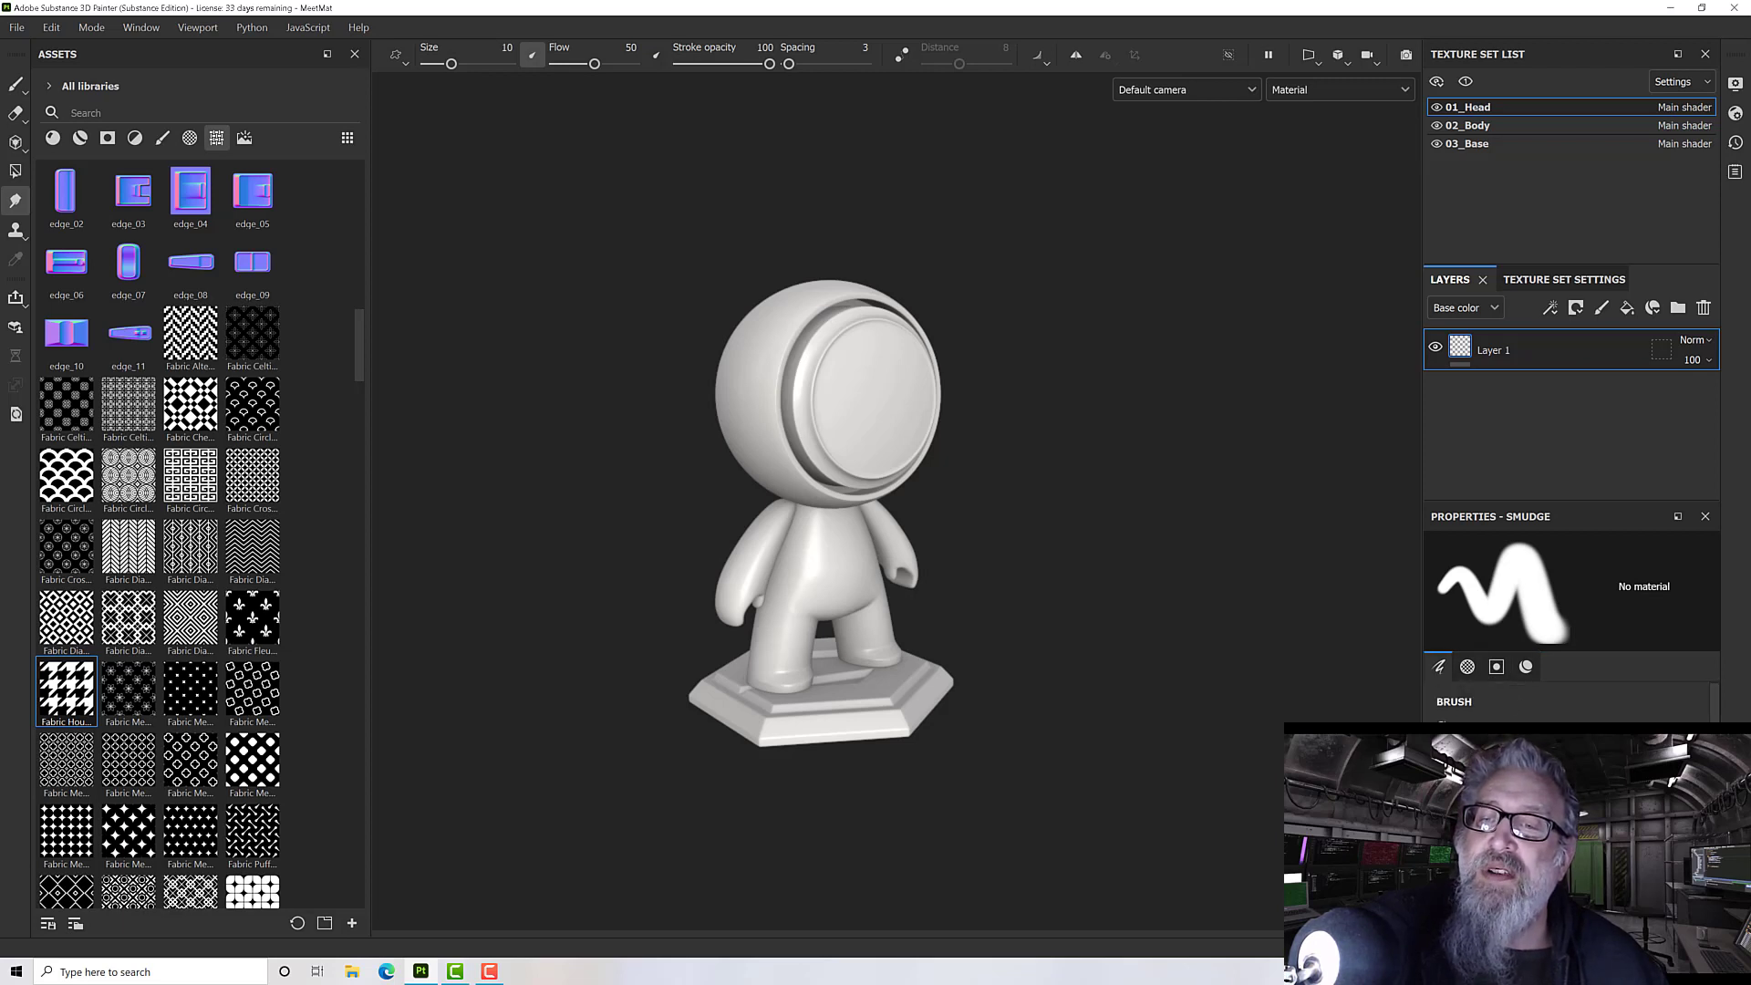
left_click(1526, 666)
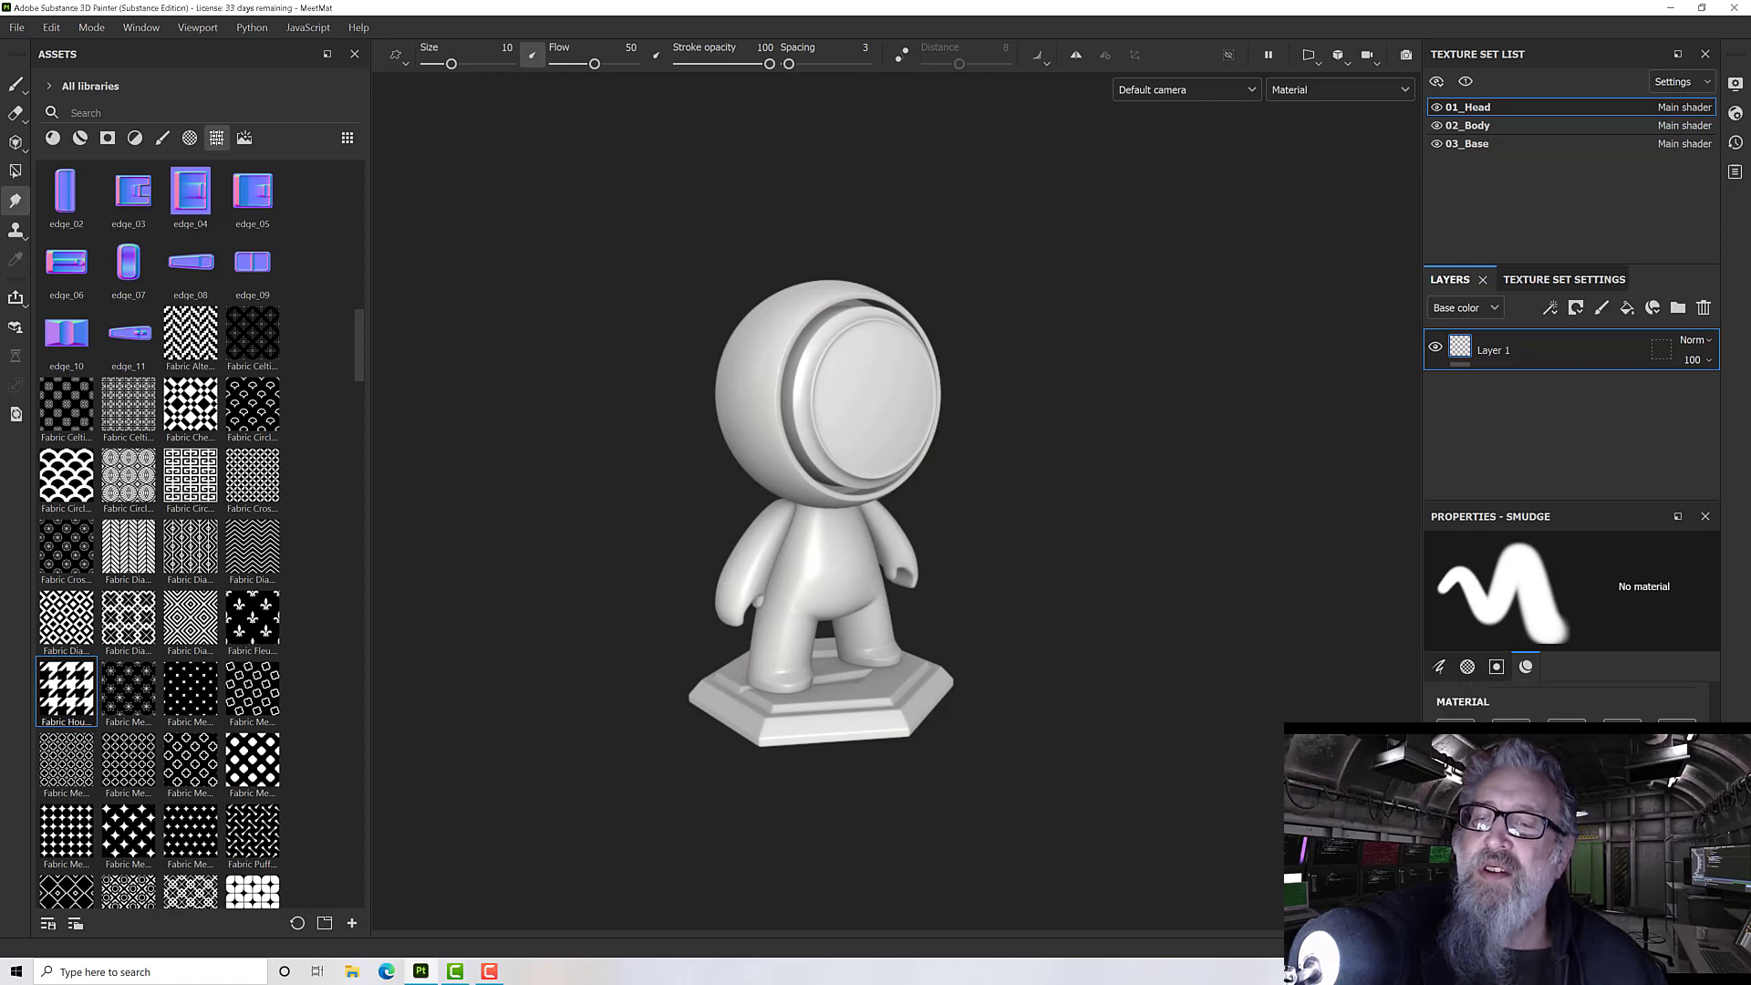
left_click(1496, 666)
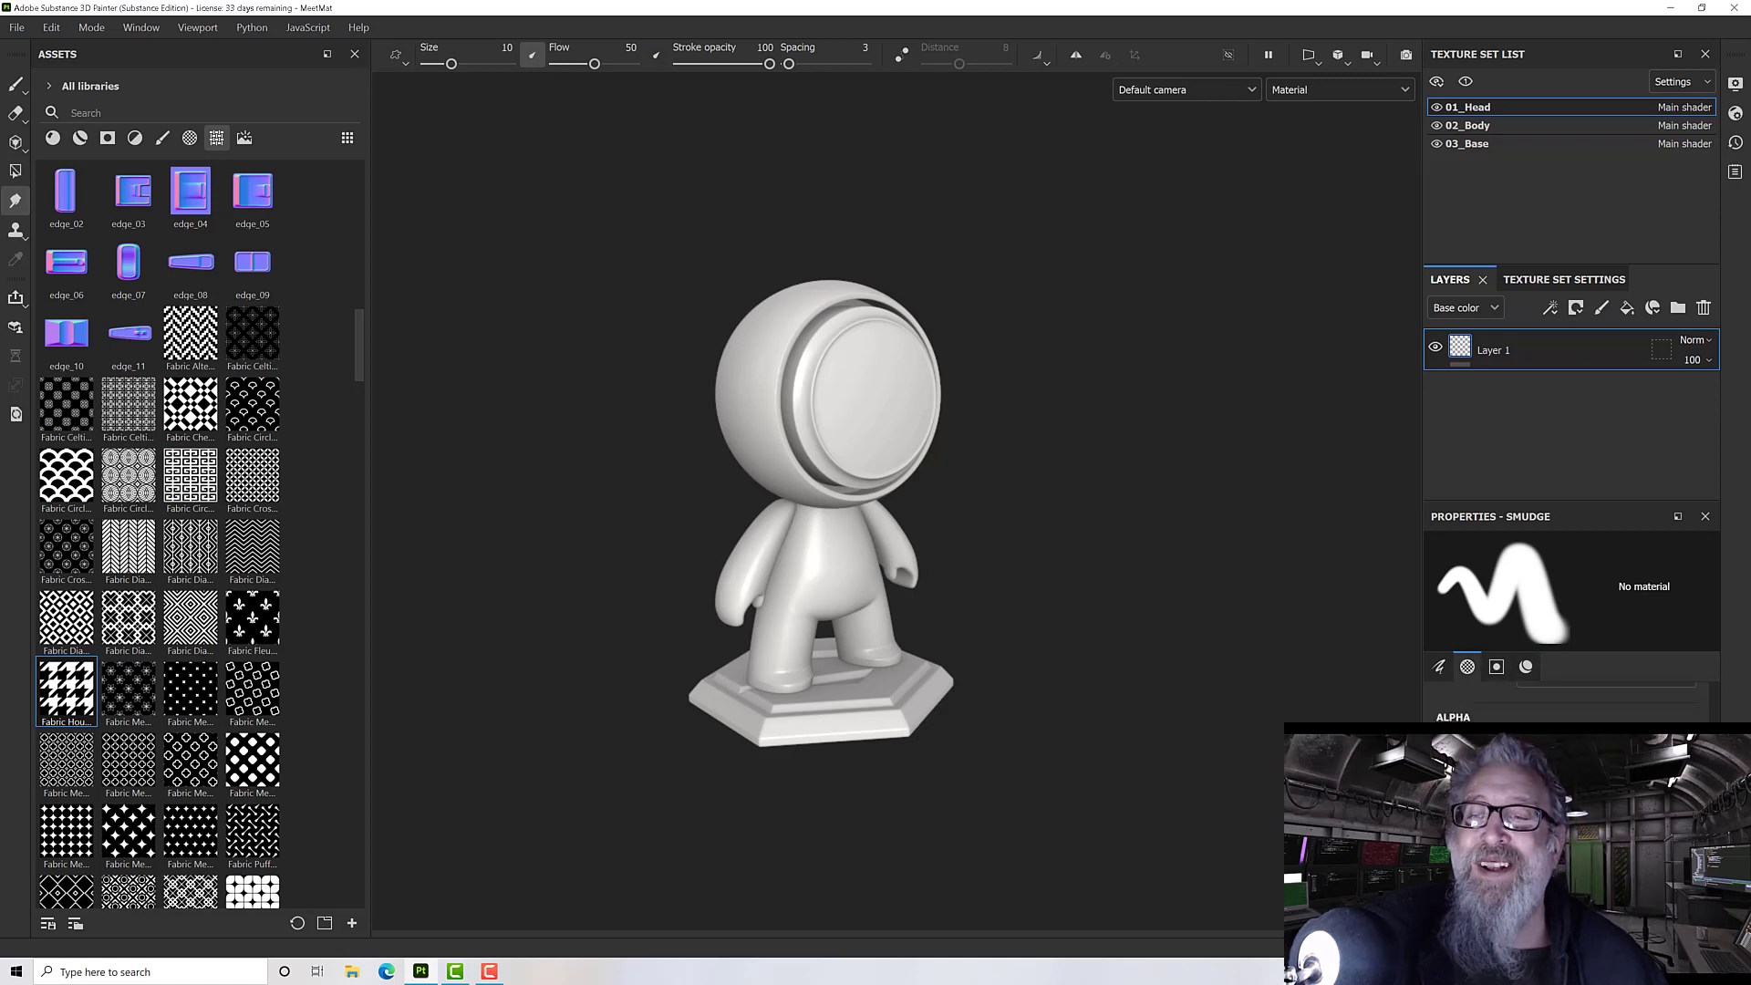
left_click(1526, 665)
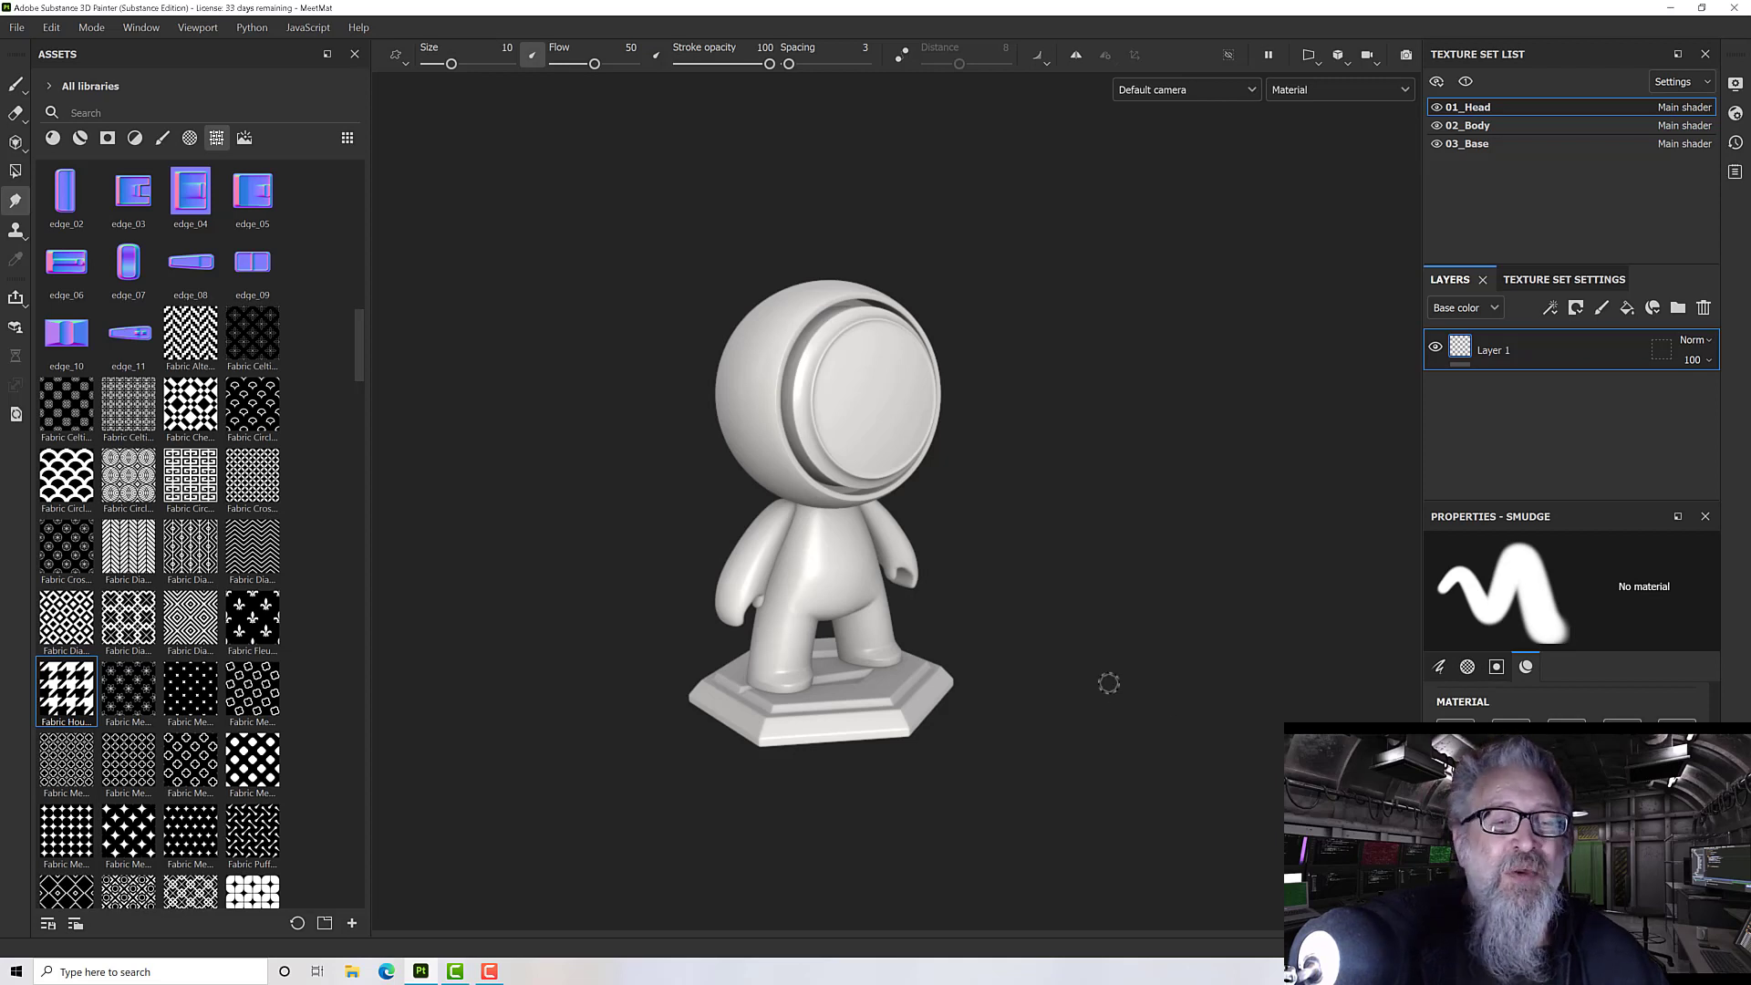
- Replace the paint layer with a new fill layer, giving it a red base color saved as a swatch
left_click_drag(1106, 684, 1231, 598, "alt")
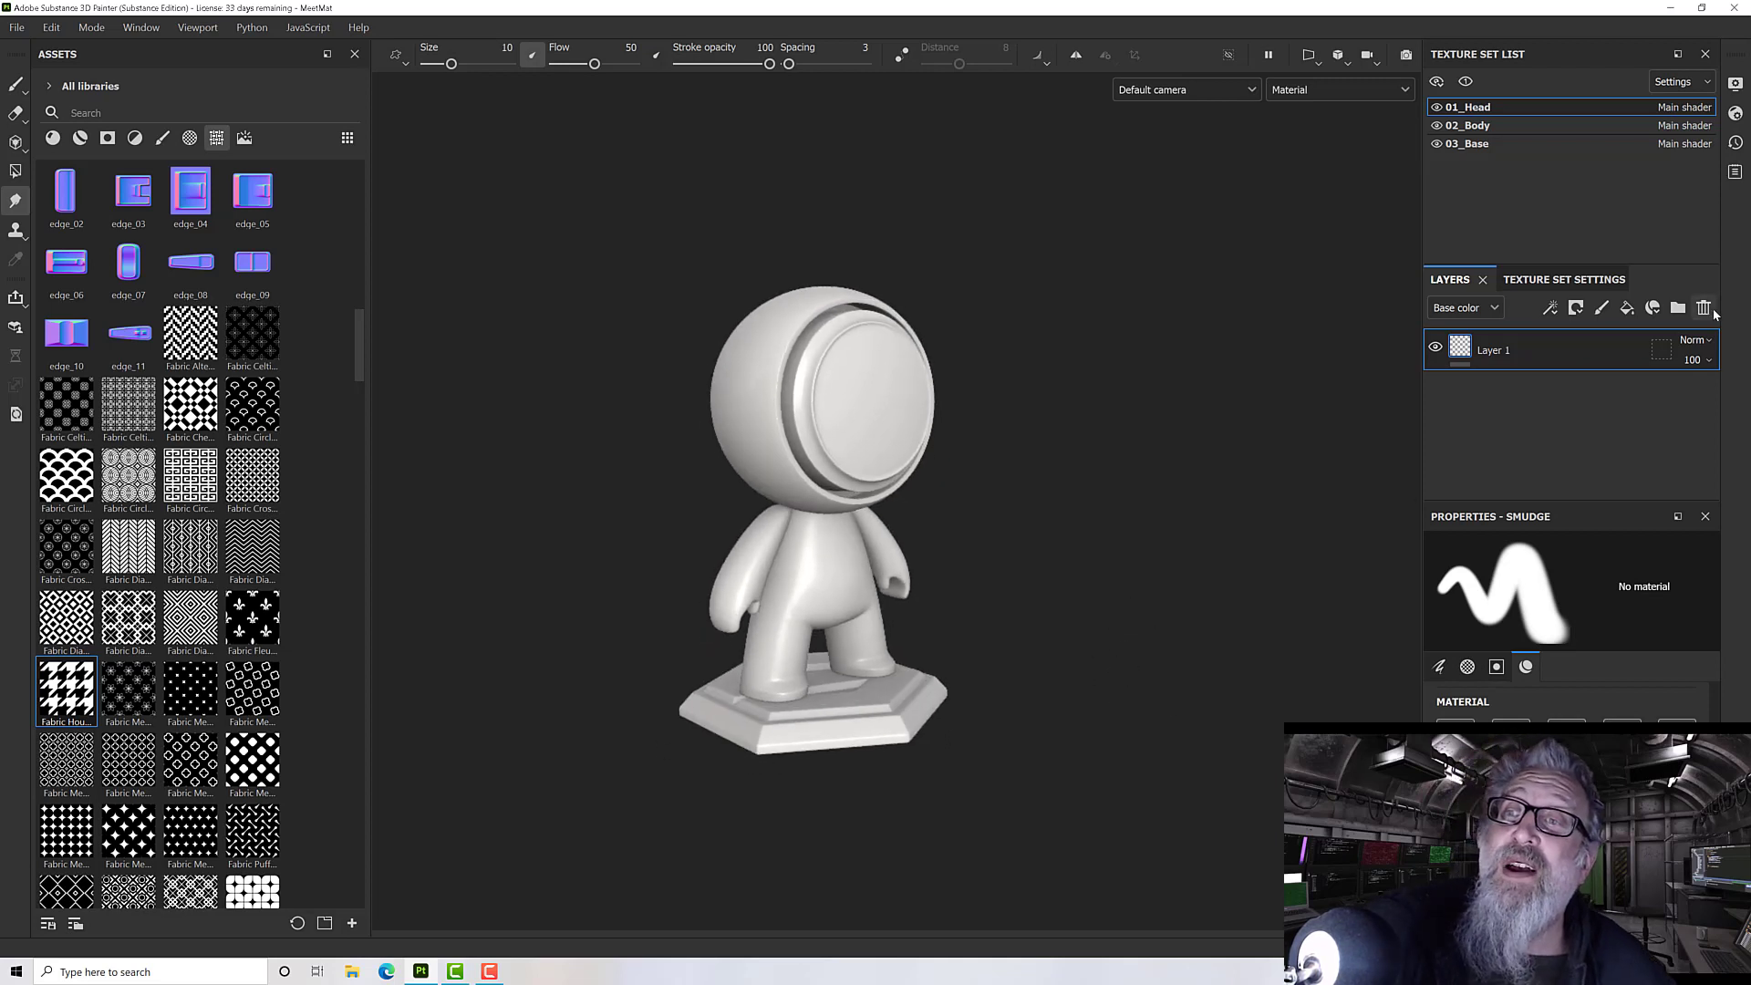
left_click(1626, 309)
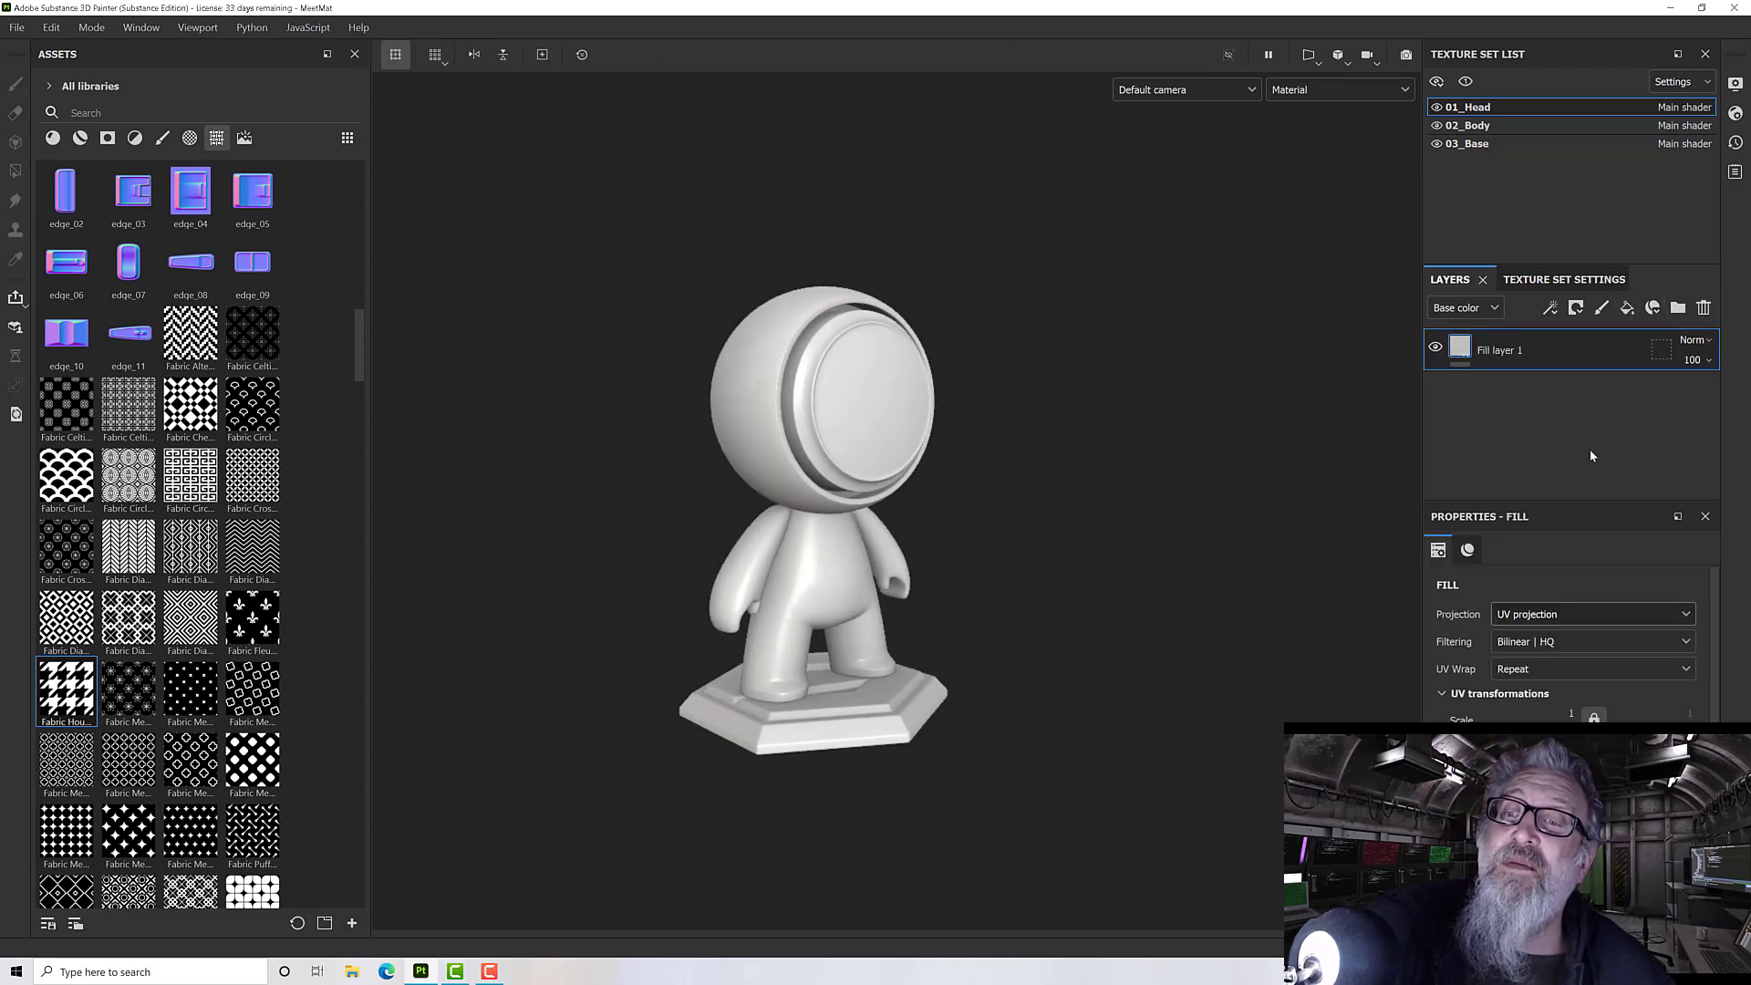
scroll(1576, 703, "down", 3)
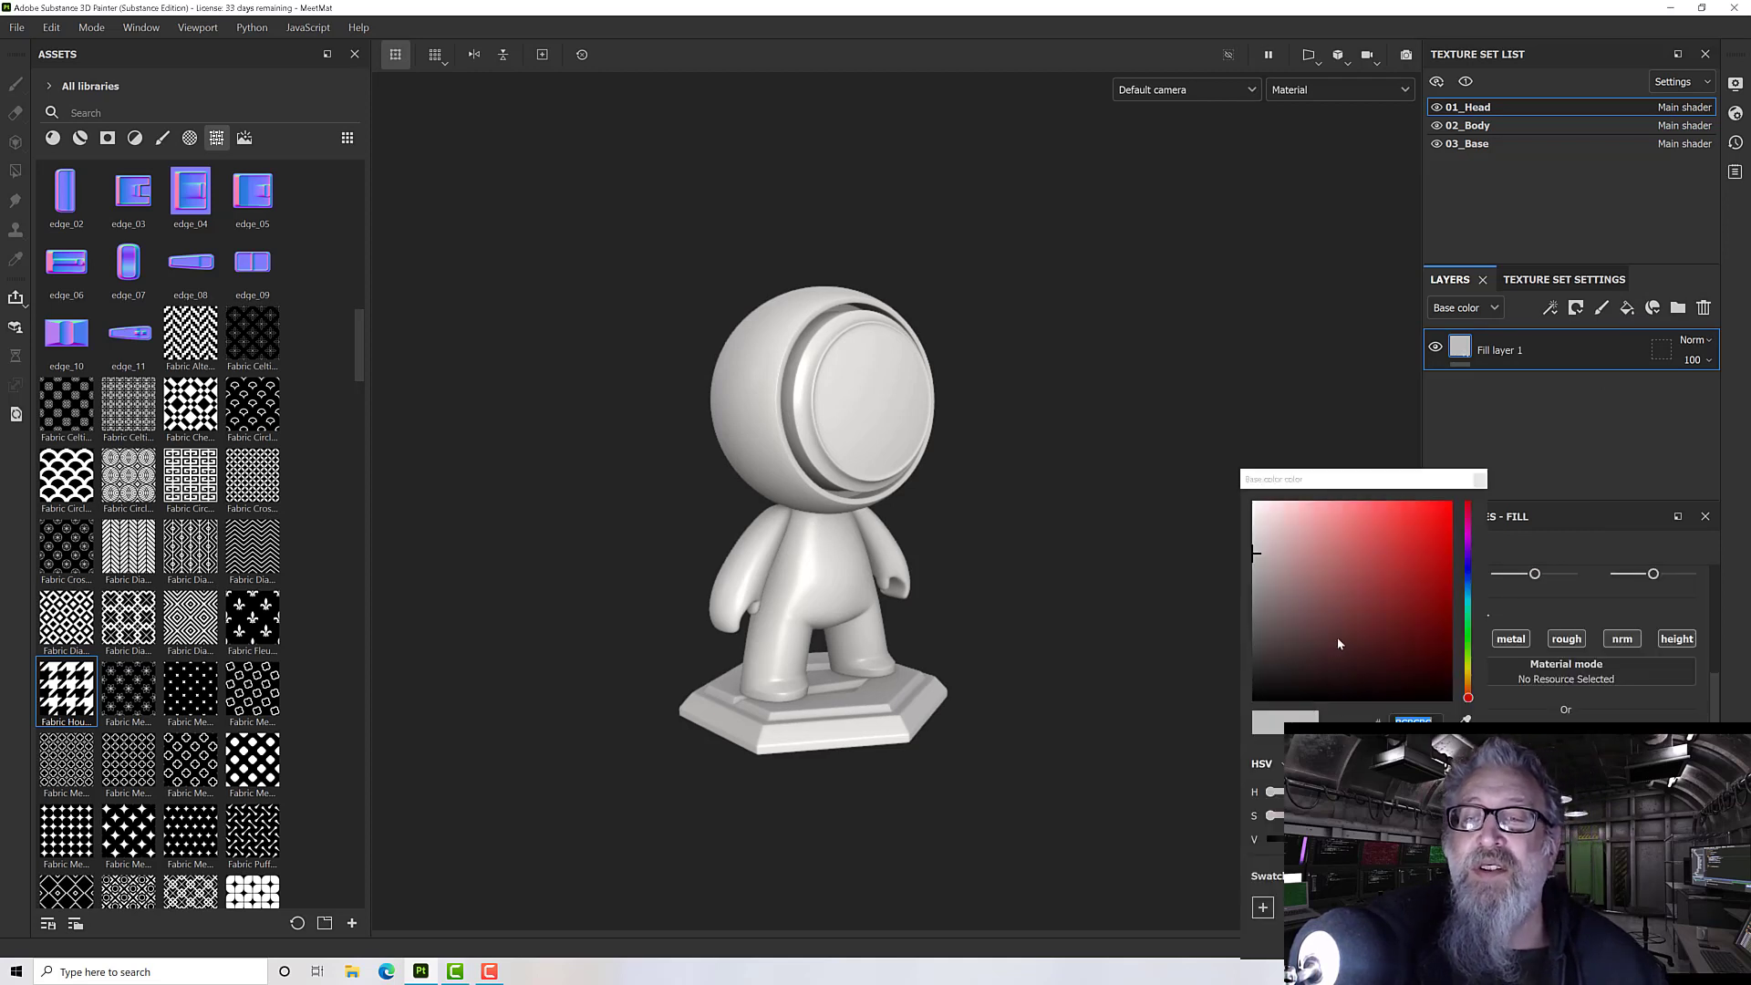
mouse_move(1343, 631)
left_mouse_down()
mouse_move(1332, 593)
mouse_move(1295, 629)
mouse_move(1253, 578)
mouse_move(1362, 595)
mouse_move(1386, 560)
left_mouse_up()
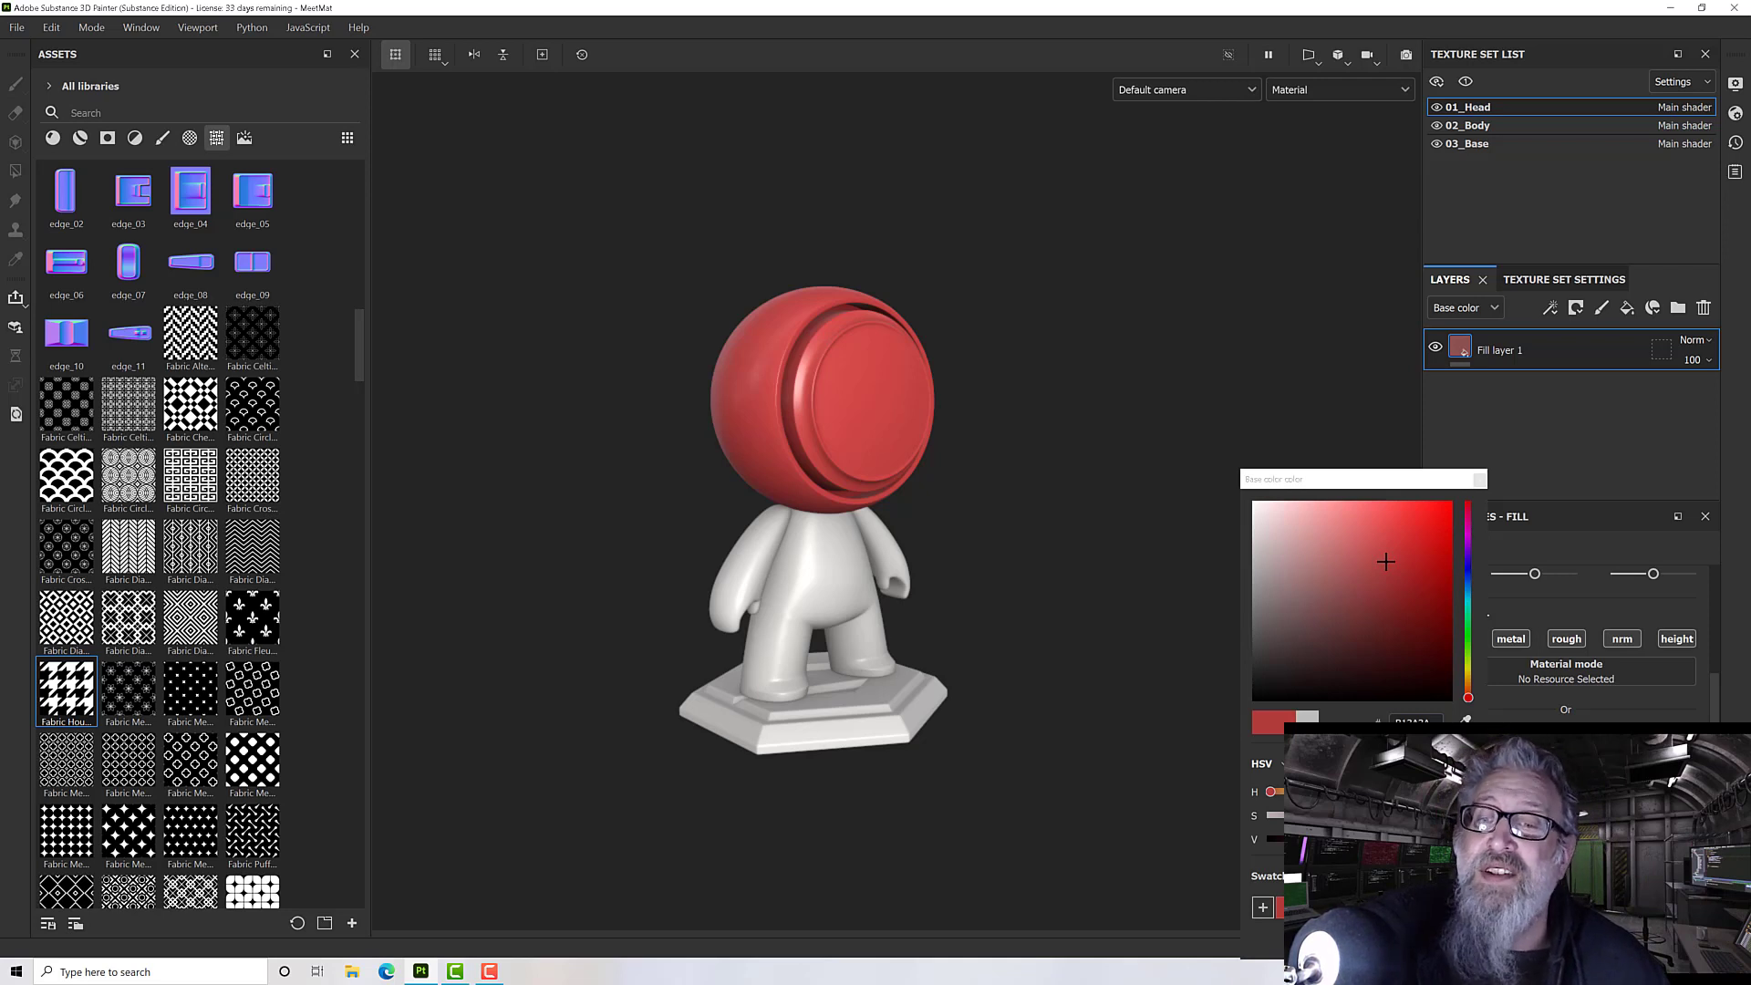
- Pick a dark red and a dark navy blue as the fill's base color, saving each one as a swatch
left_click(1386, 627)
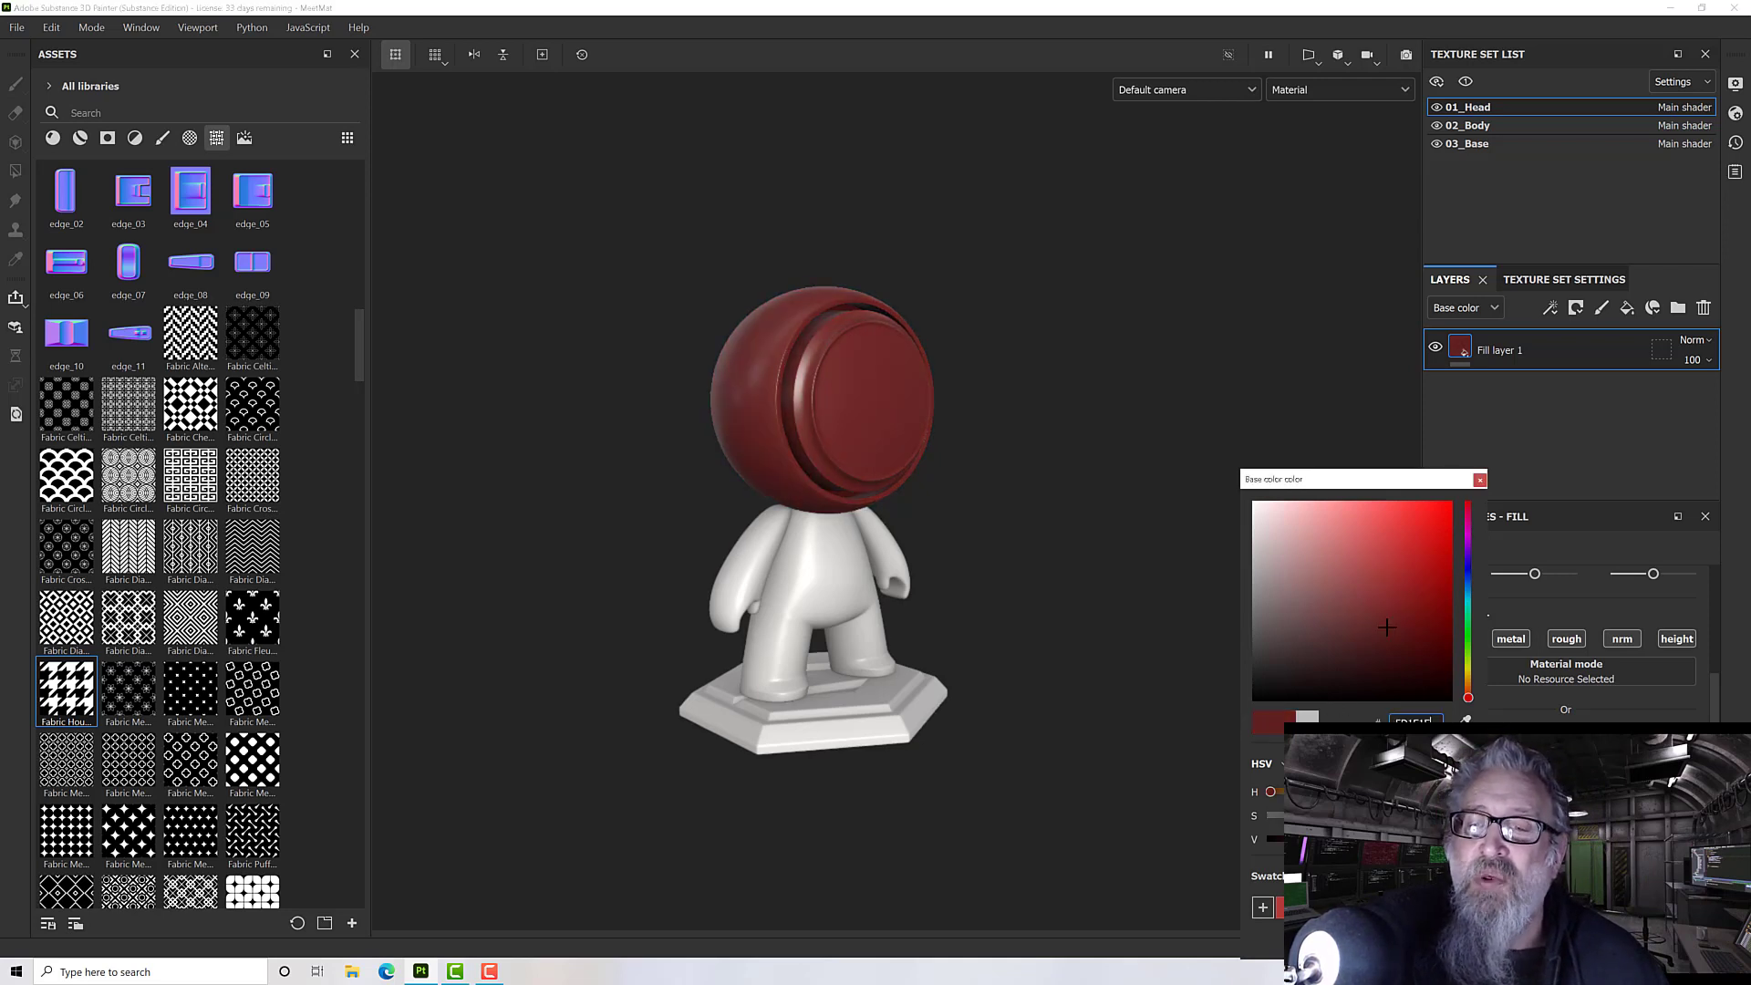
left_click(1437, 643)
left_click(1468, 574)
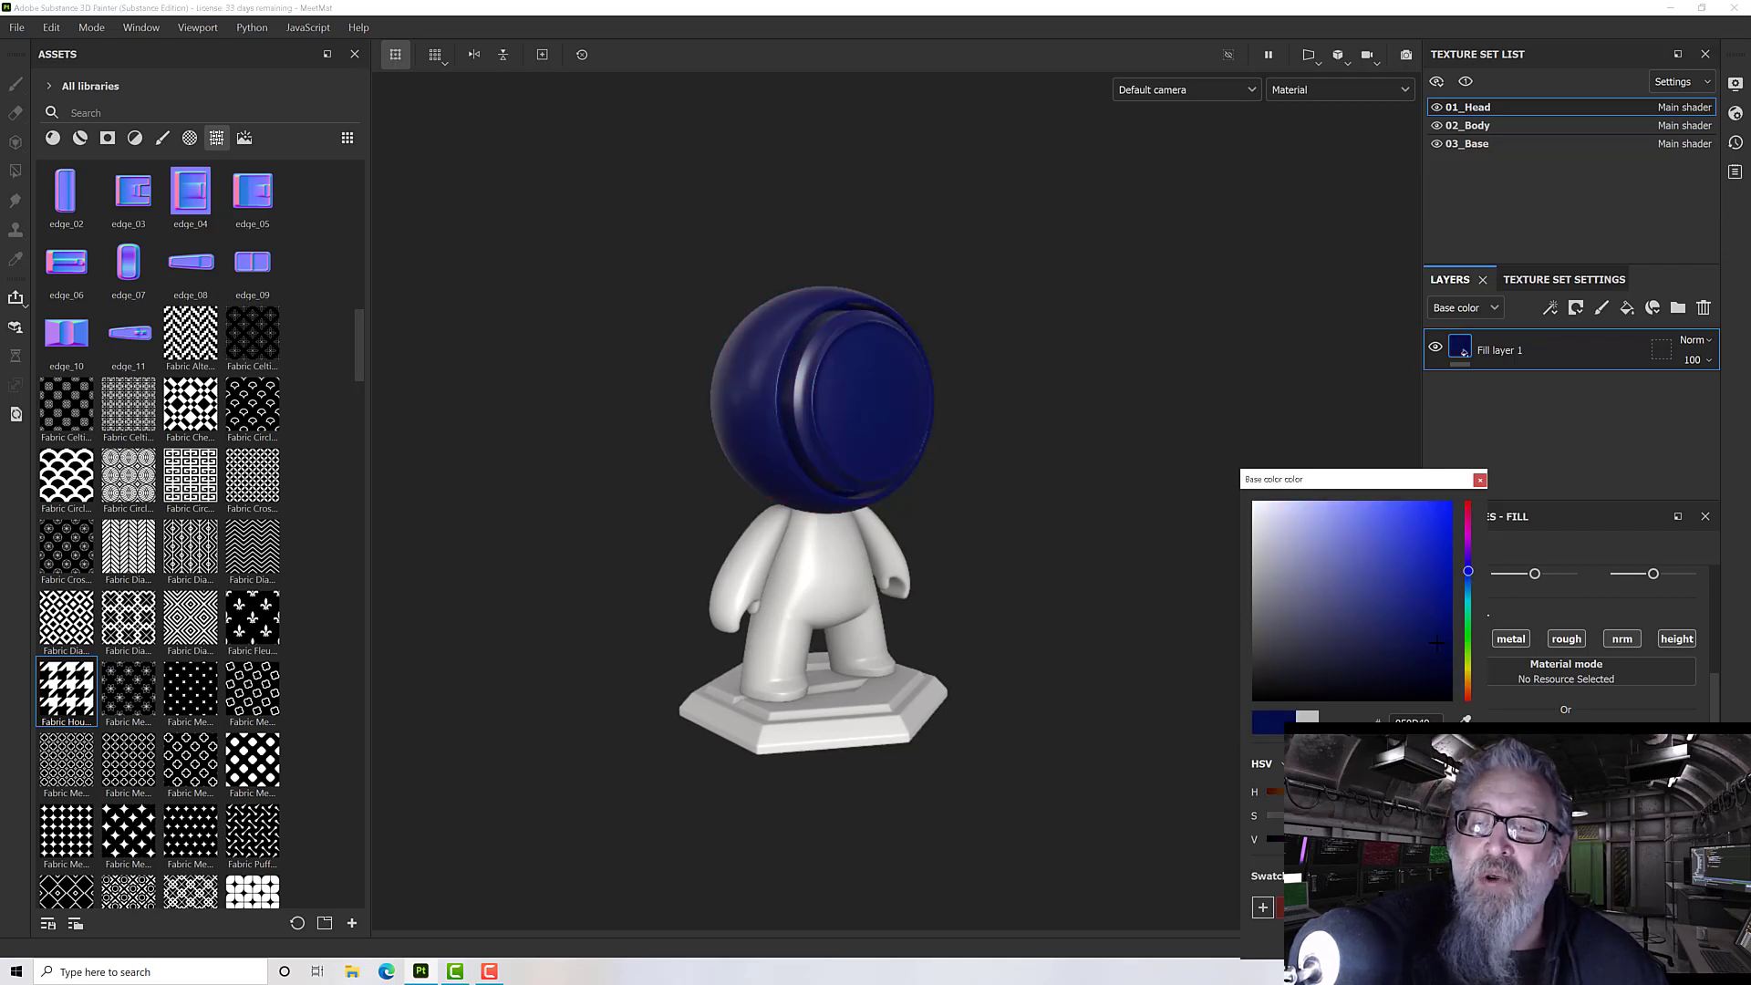
left_click(1263, 907)
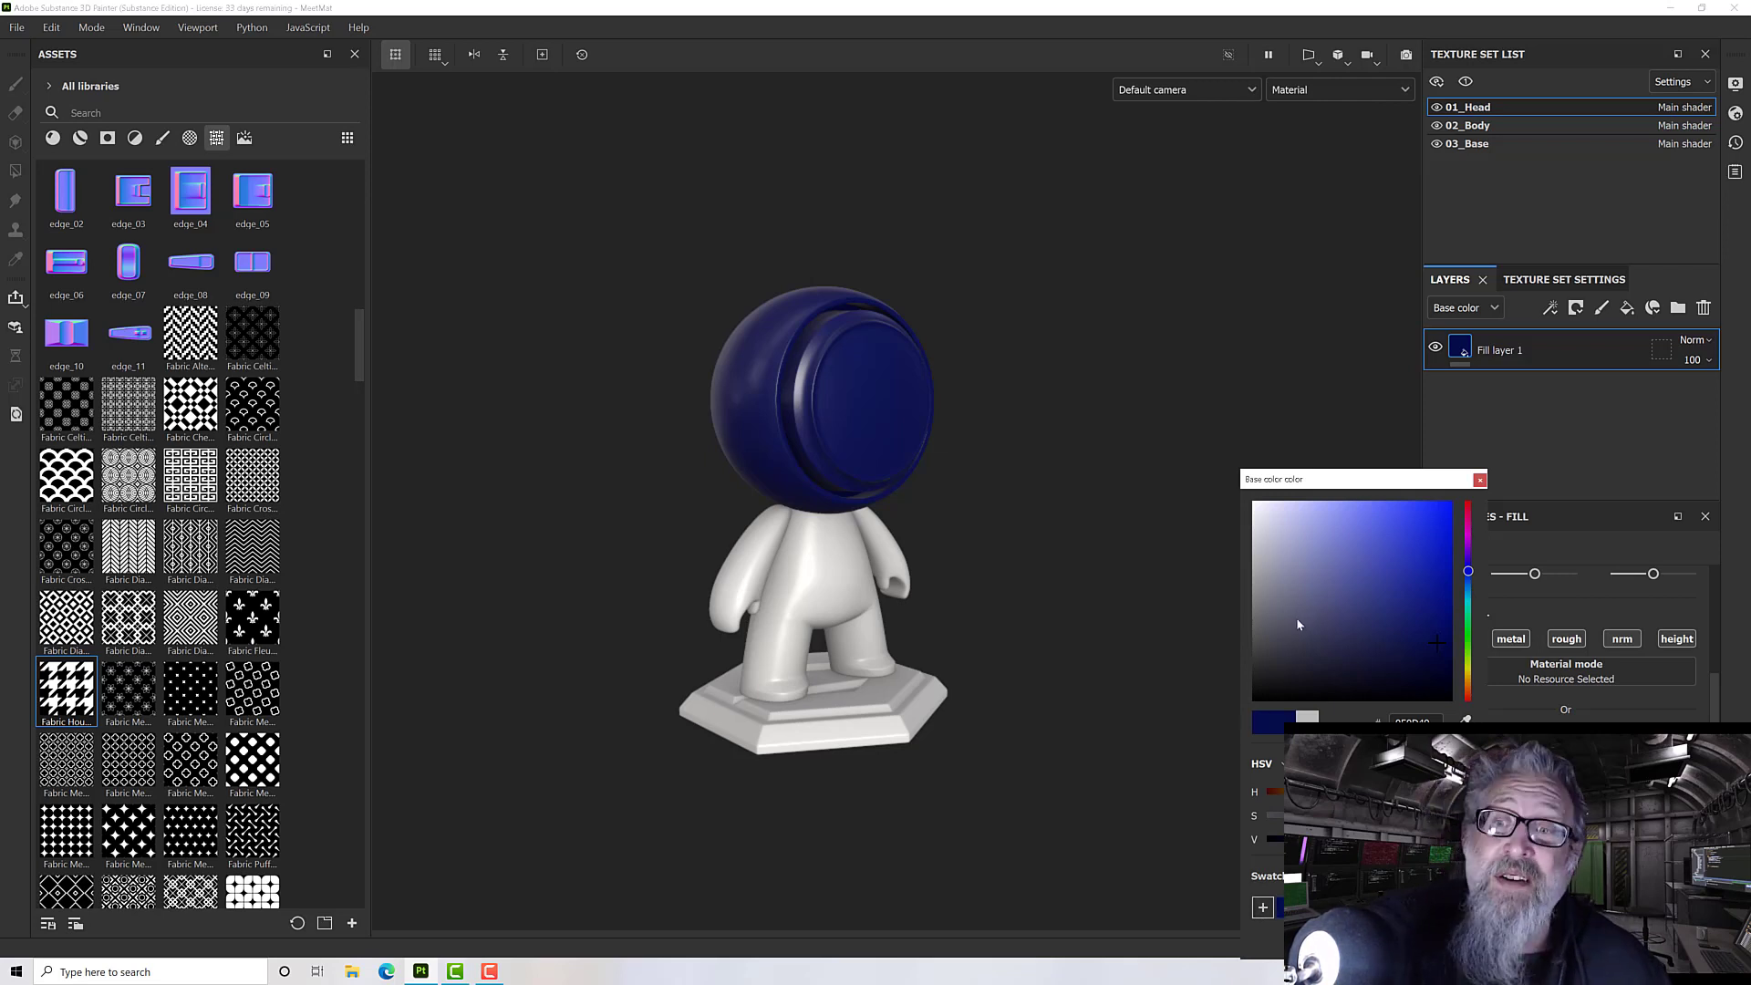
- Set the fill layer's base color to light blue 8B91C0, save it as a swatch and close the color picker
left_click(1306, 549)
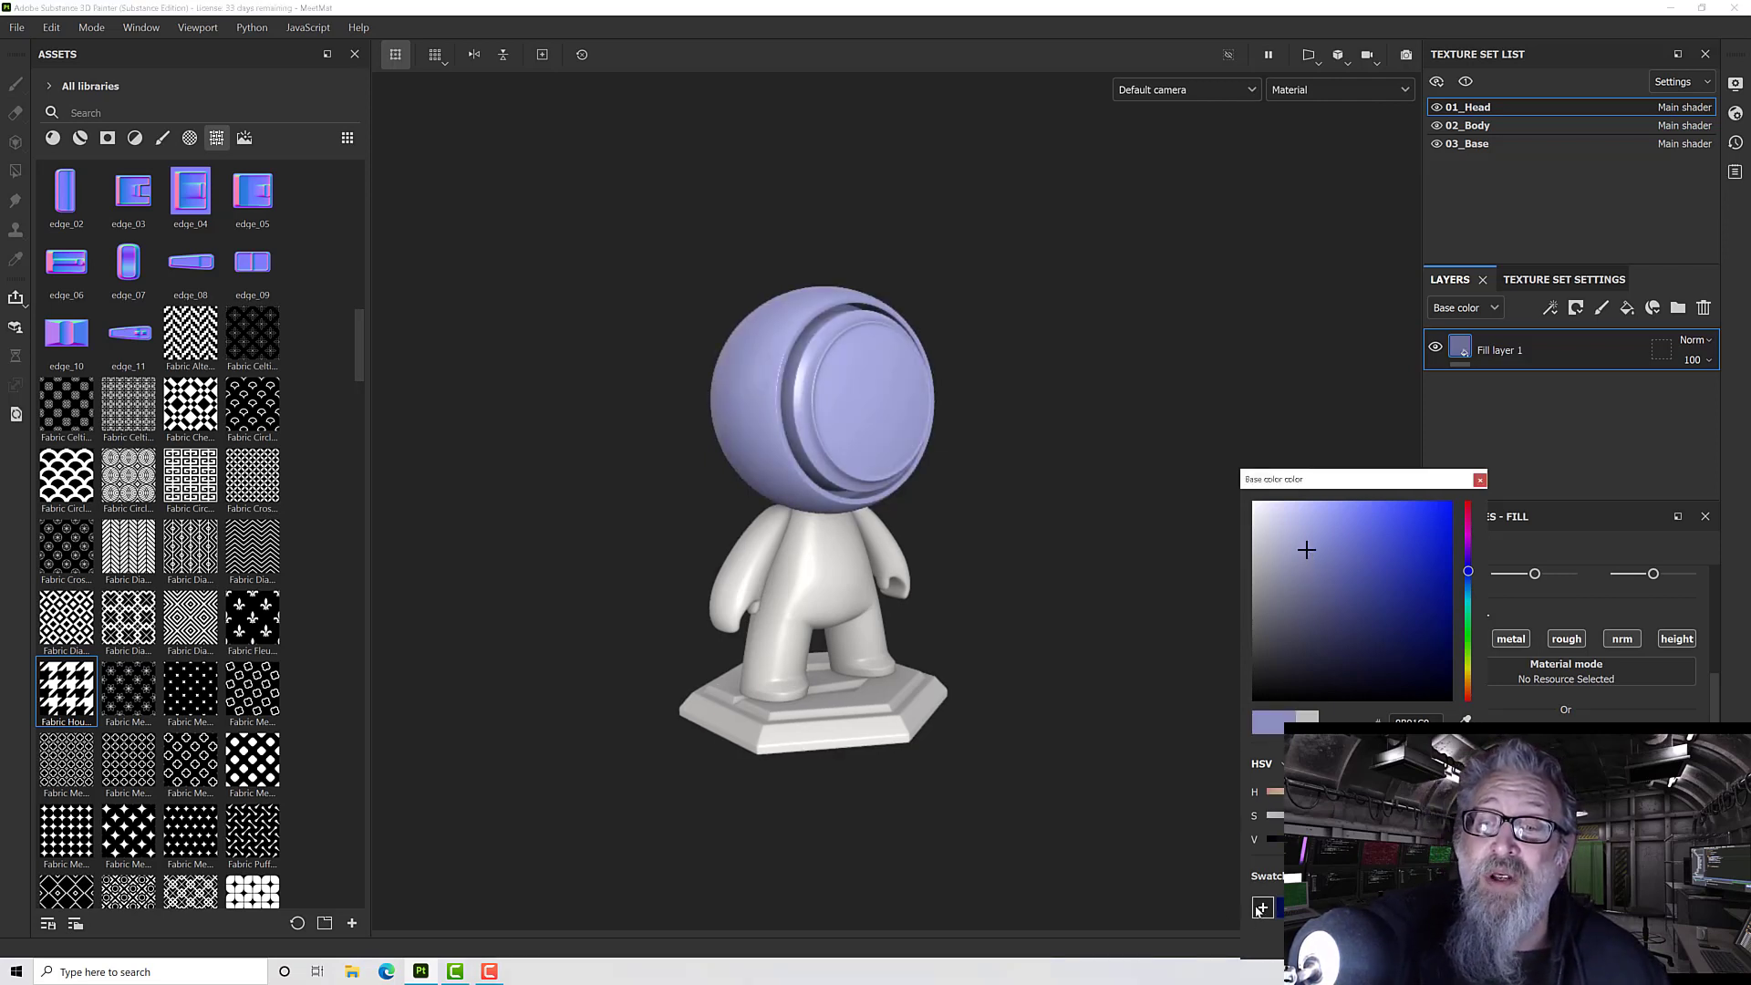
left_click(1202, 832)
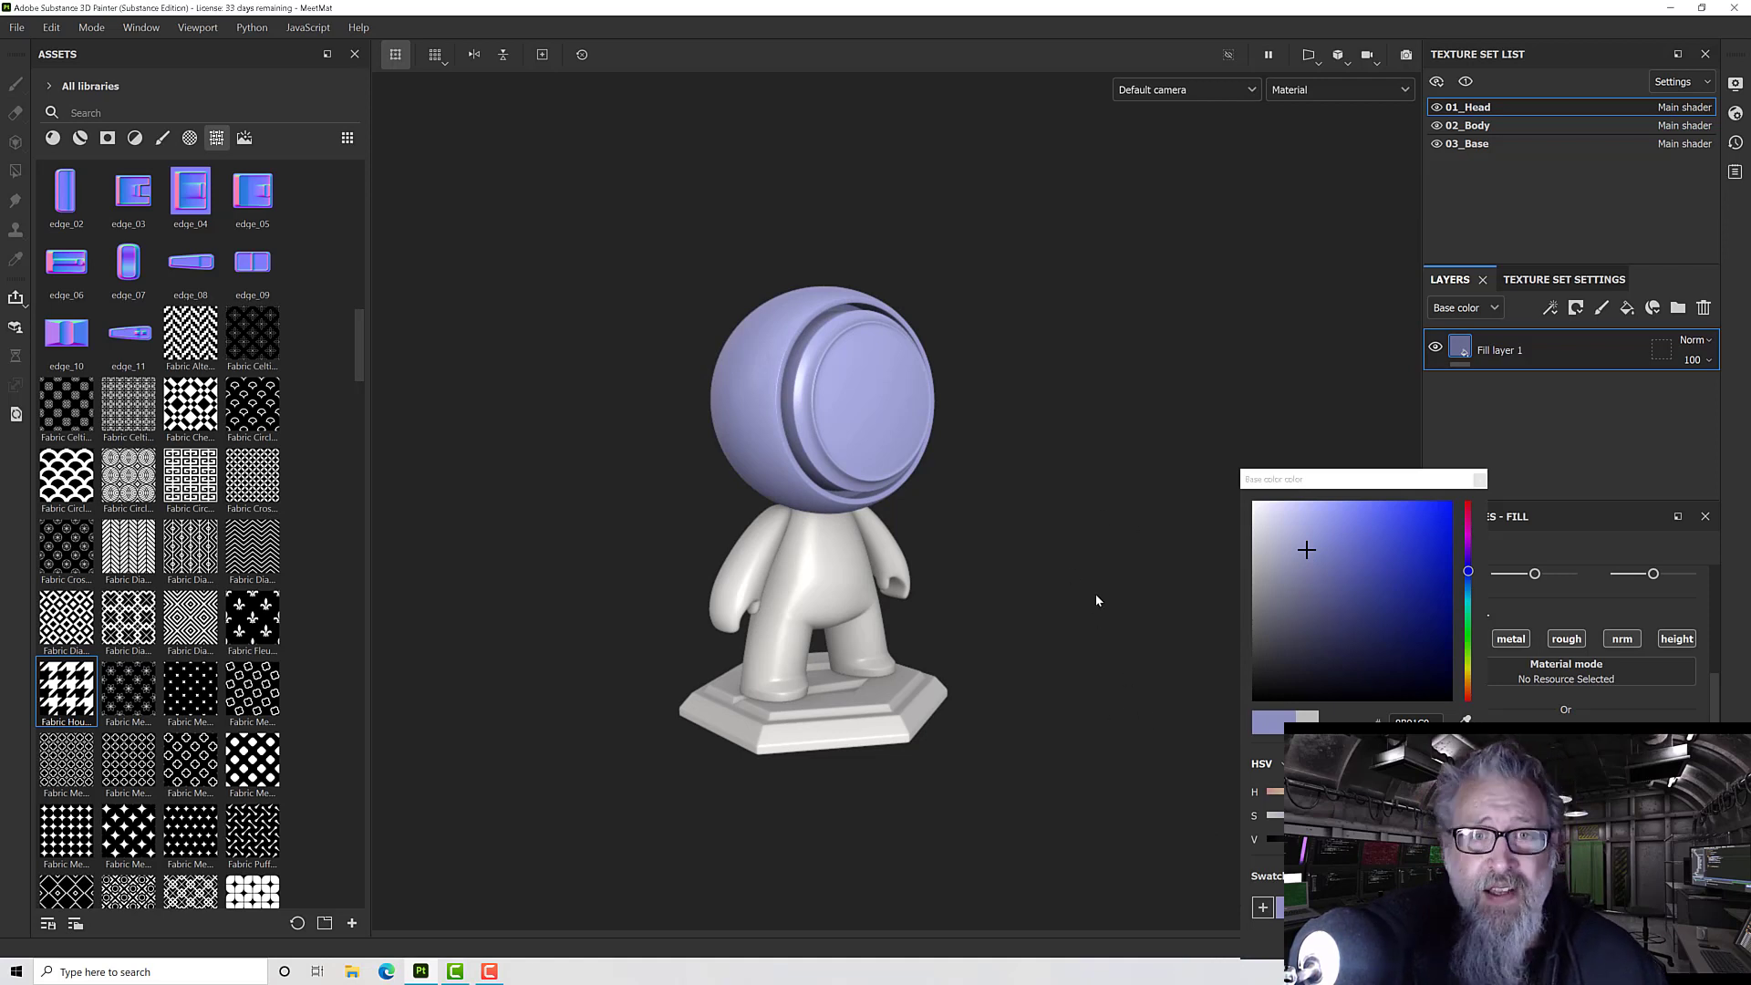
left_click_drag(1096, 593, 1058, 629, "alt")
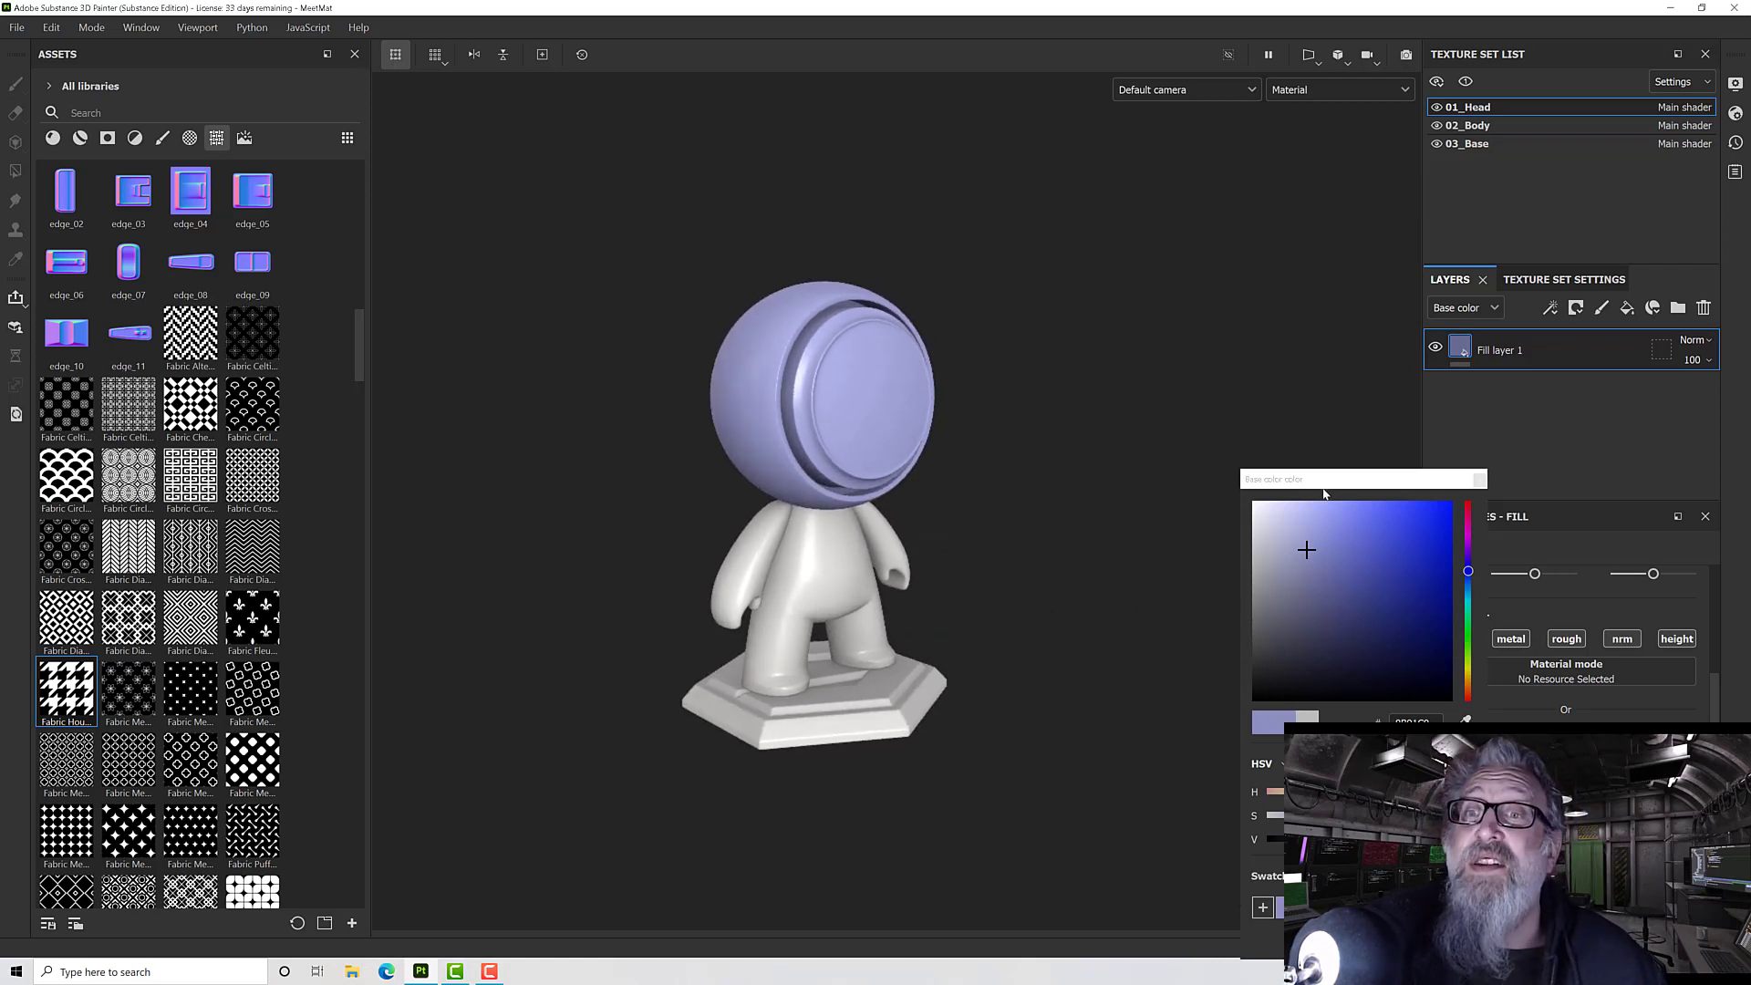
left_click_drag(1315, 479, 1140, 454)
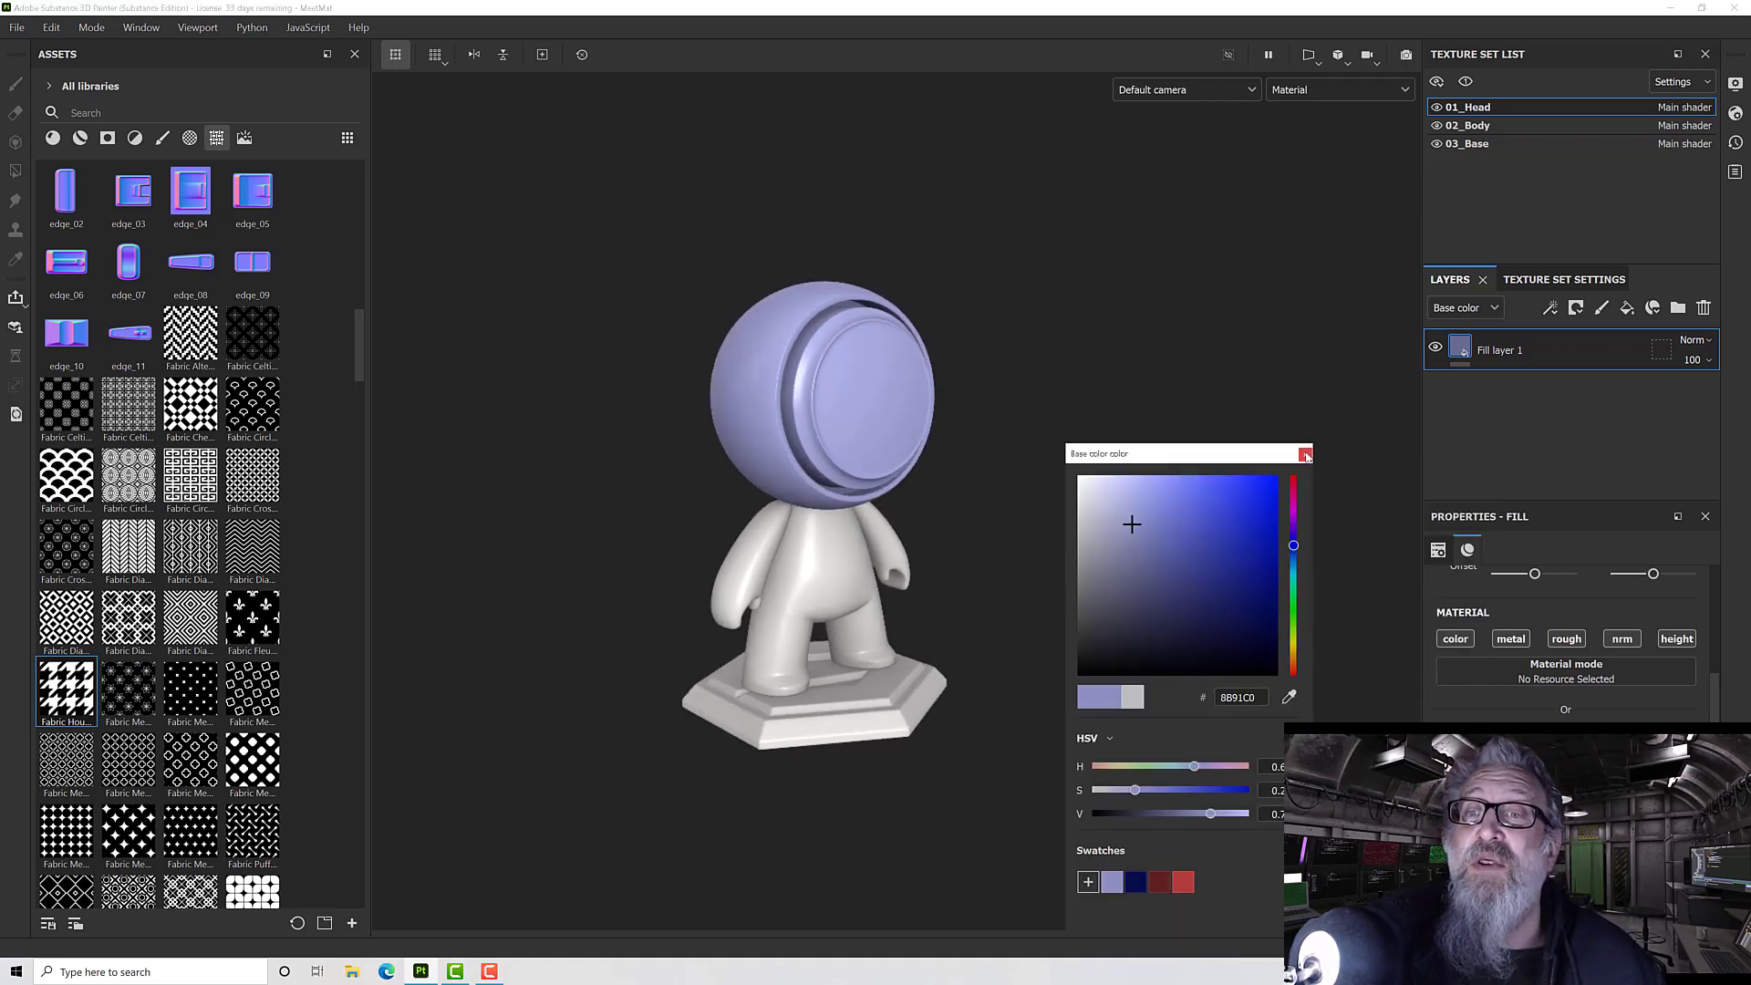
left_click(939, 641)
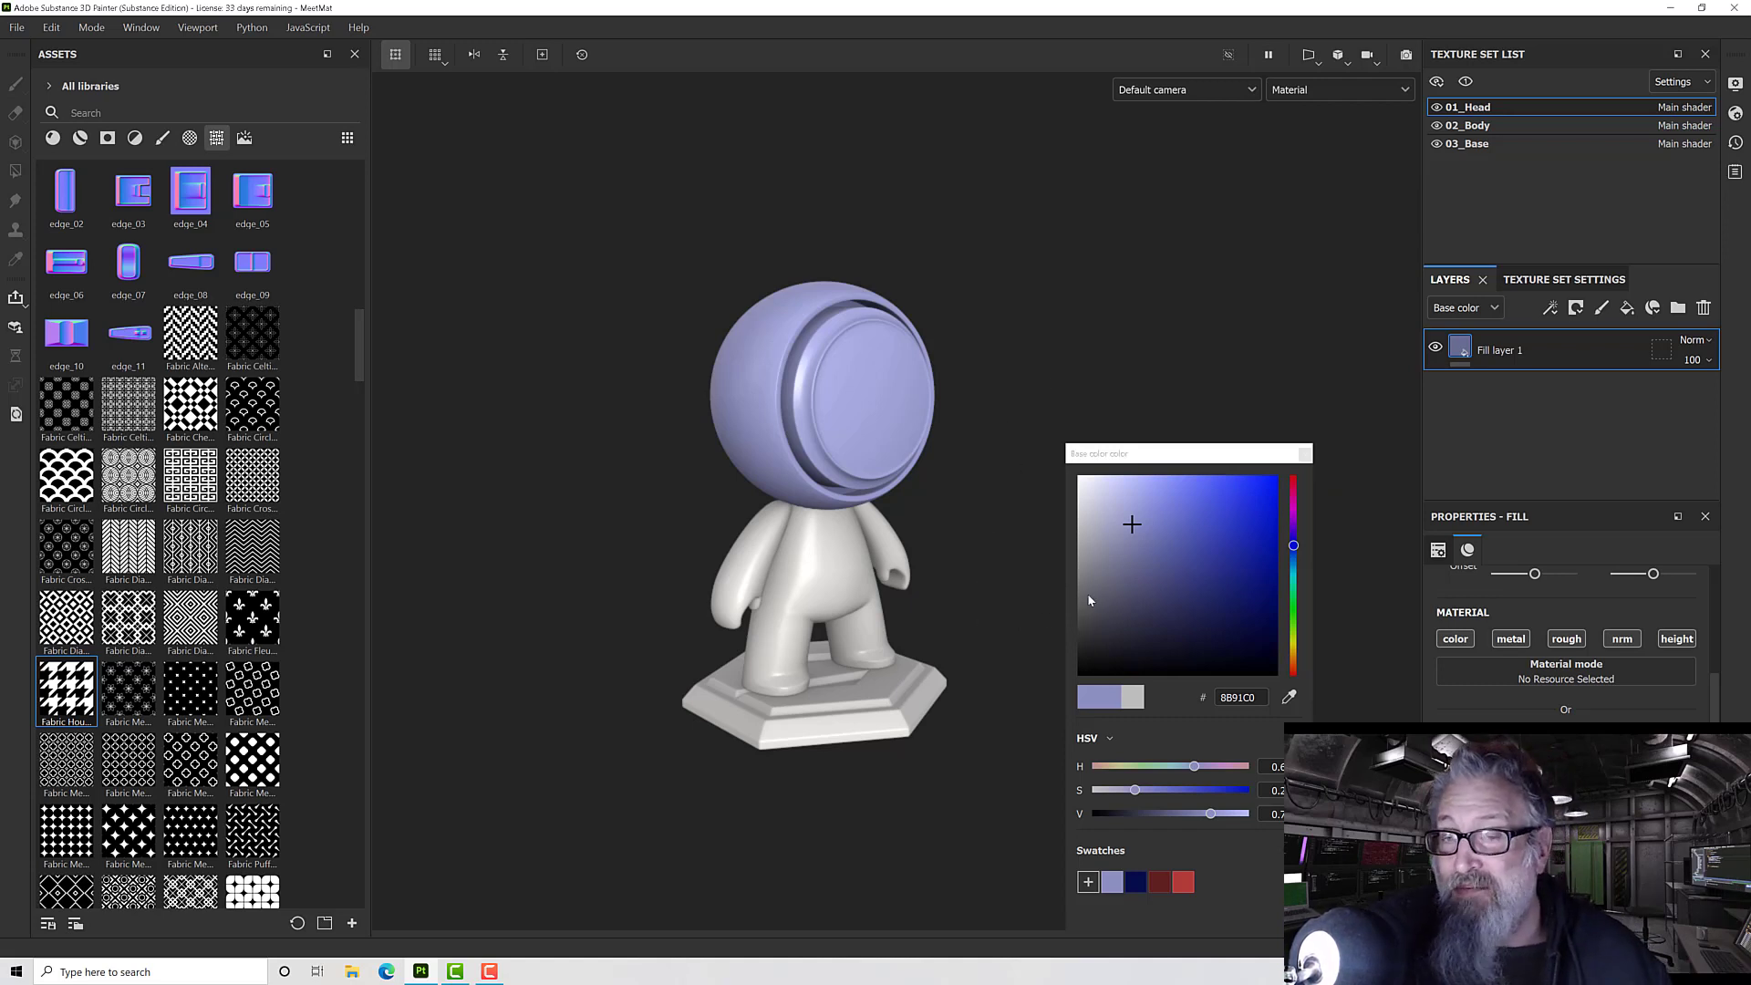
left_click(1306, 455)
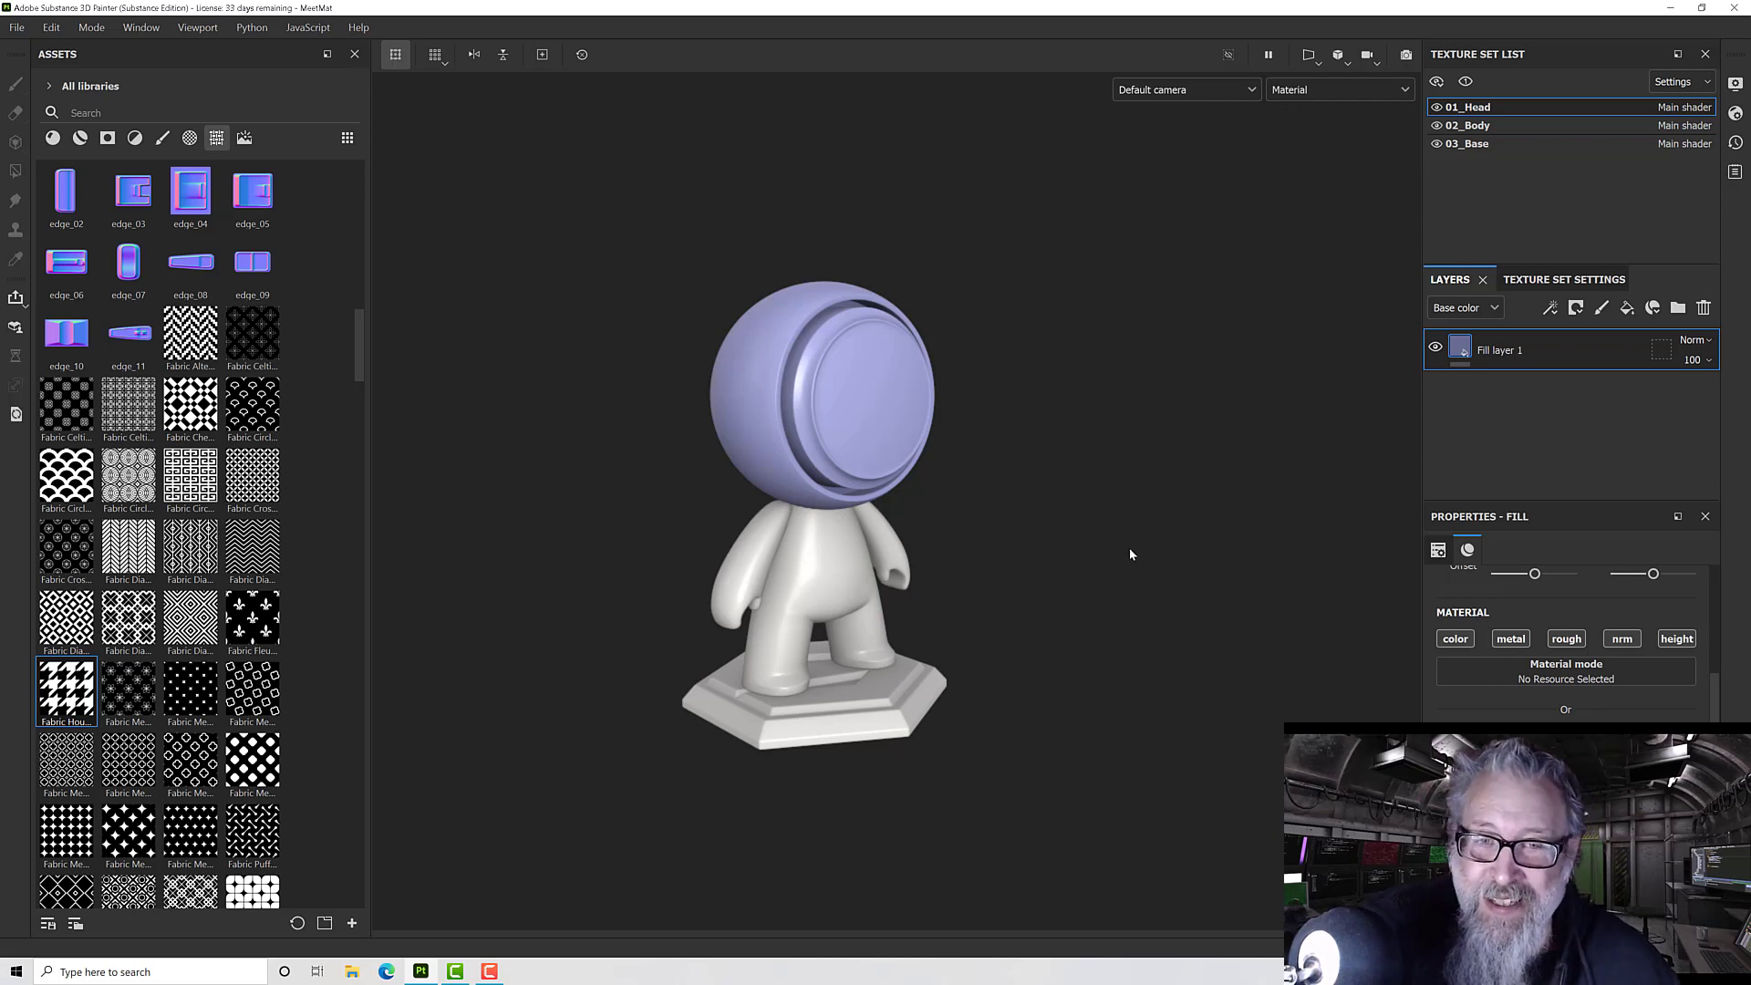
key("f")
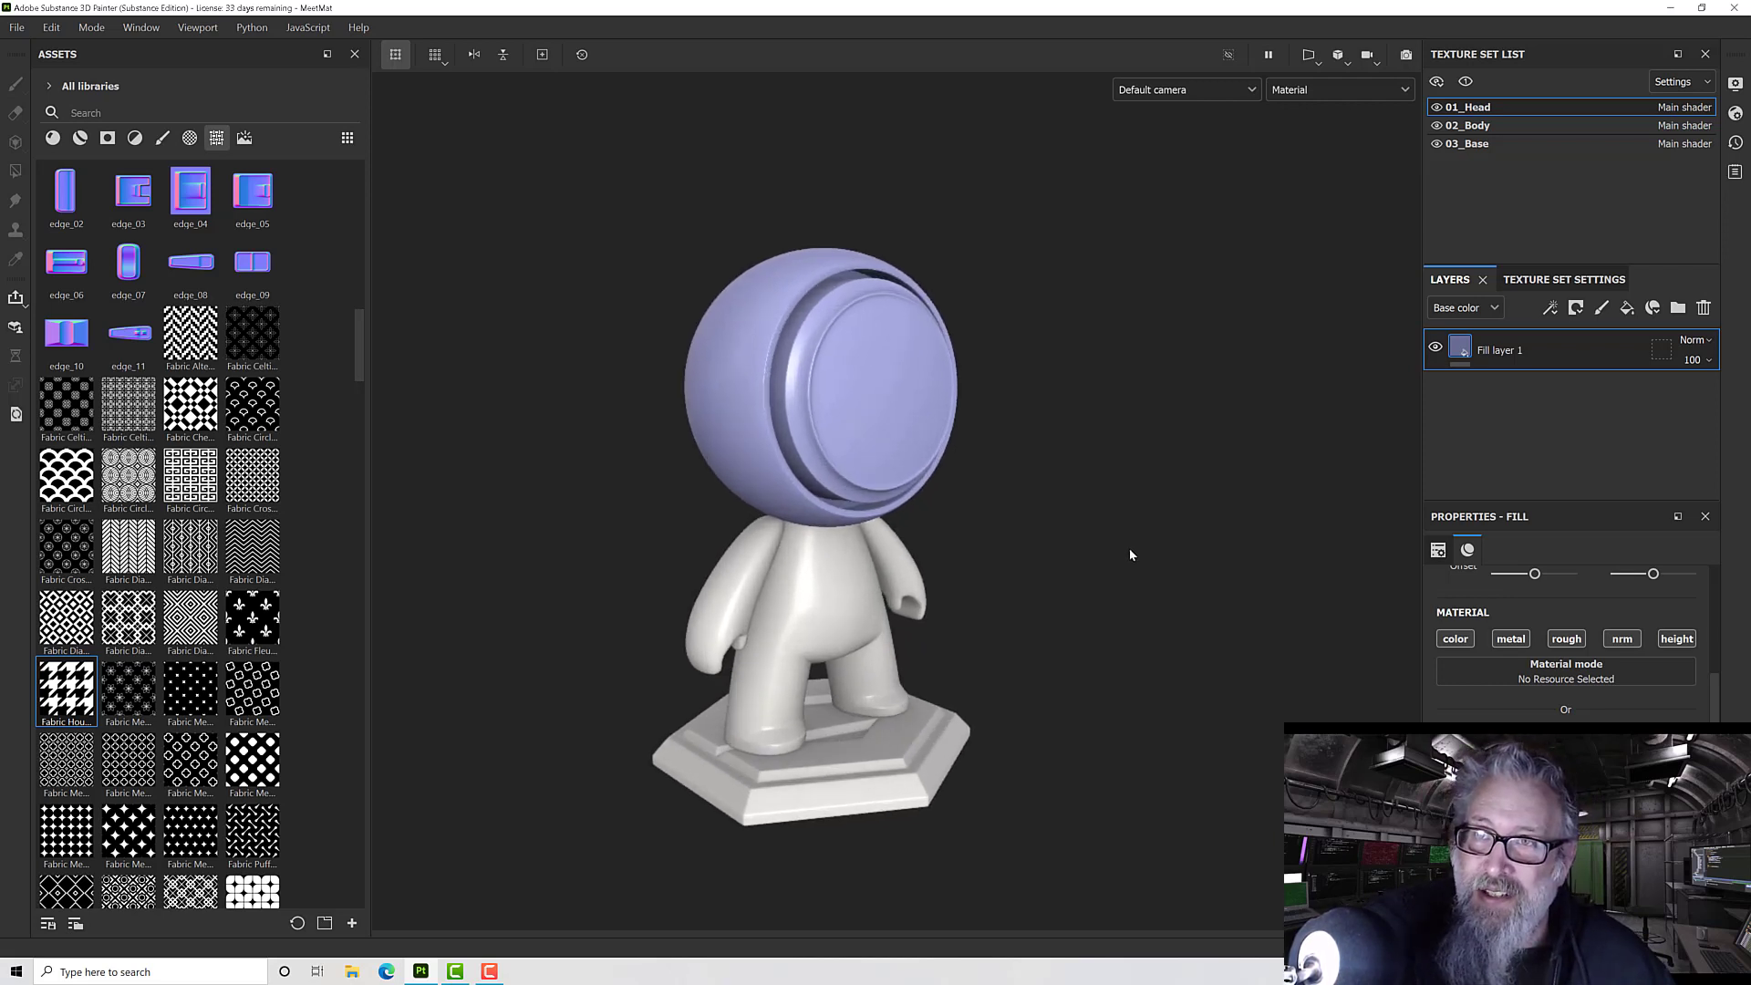
left_click_drag(1129, 554, 1116, 502, "alt")
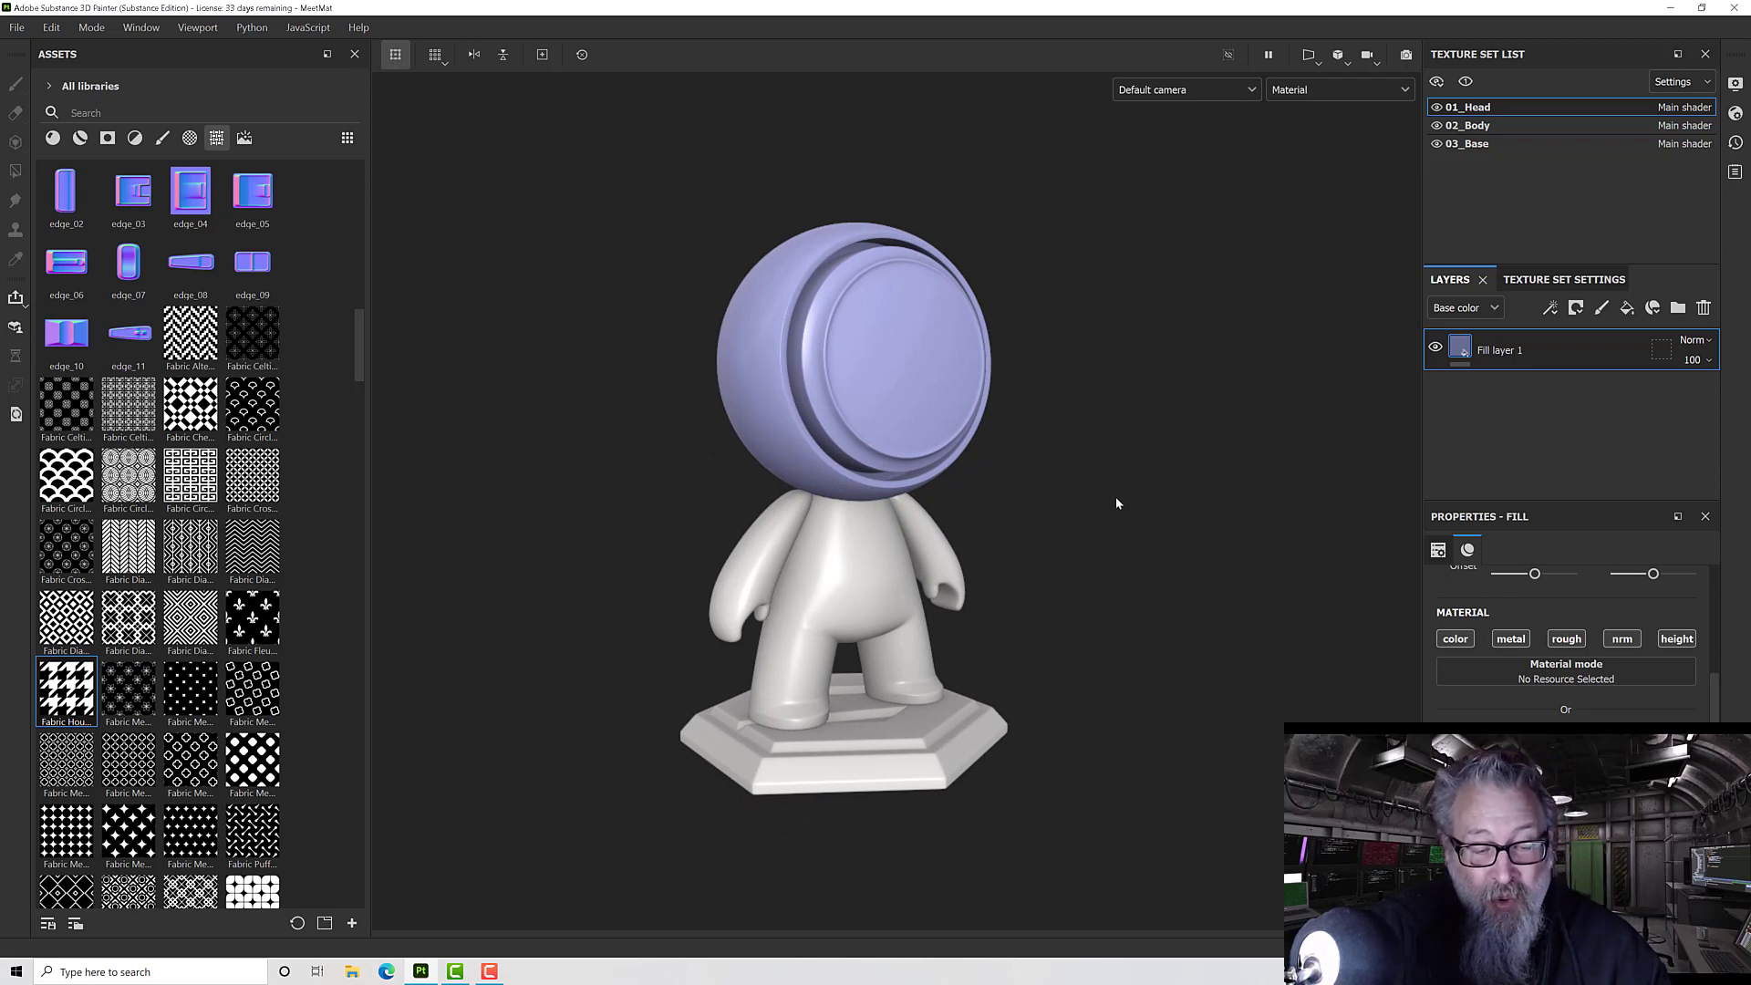